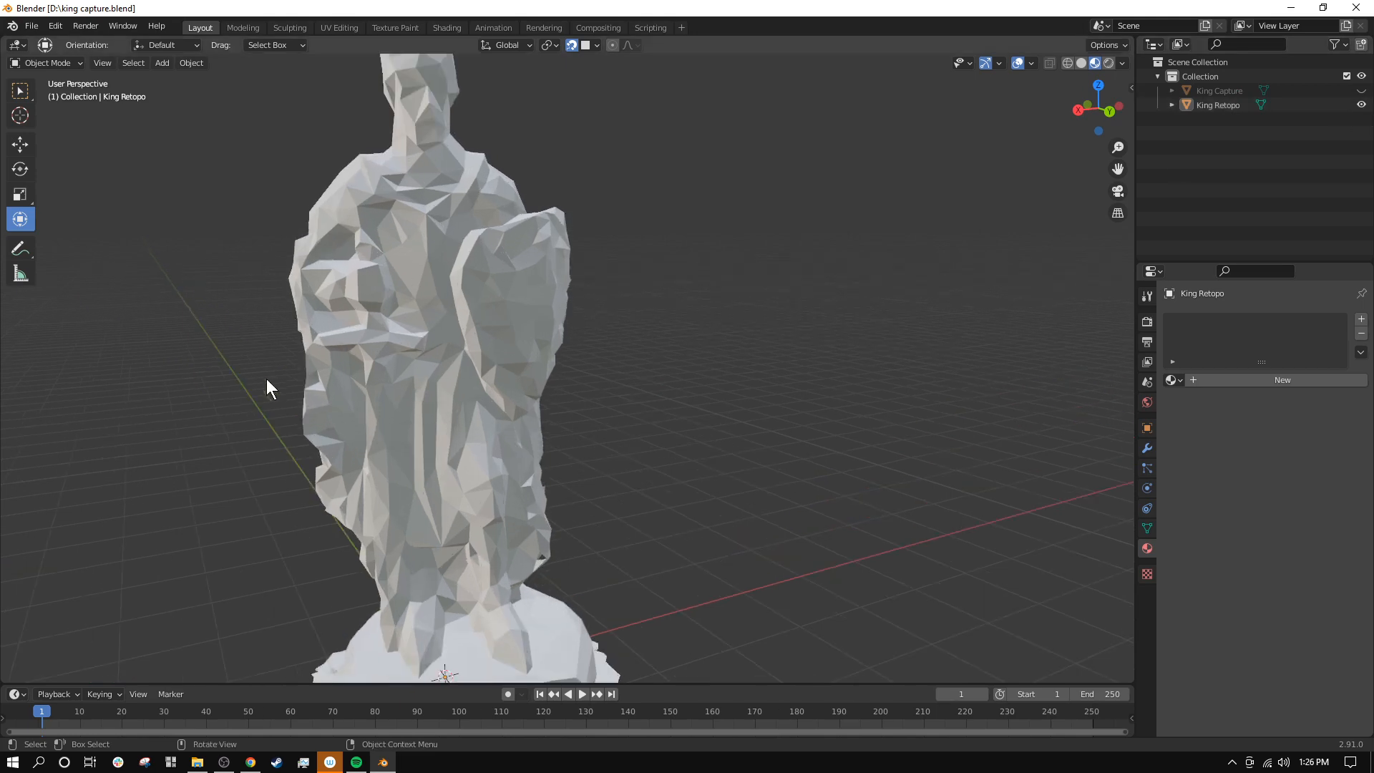
# Step: Hide the low-poly King Retopo statue, and show and select the textured King Capture scan instead
pyautogui.moveTo(266, 379); pyautogui.dragTo(576, 405, button='middle')
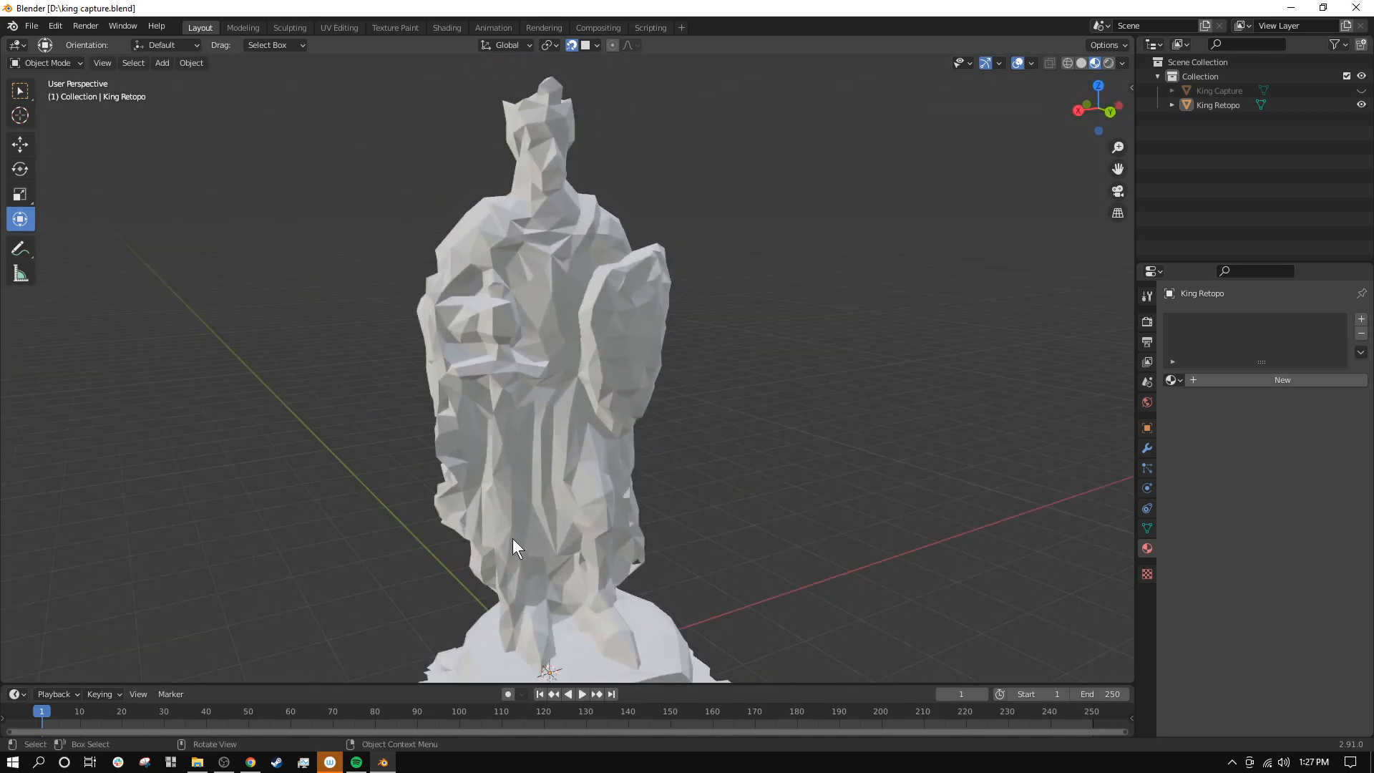
pyautogui.moveTo(598, 466)
pyautogui.mouseDown(button='middle')
pyautogui.moveTo(517, 428)
pyautogui.moveTo(590, 453)
pyautogui.mouseUp(button='middle')
pyautogui.click(560, 435)
pyautogui.moveTo(711, 435); pyautogui.dragTo(608, 308, button='middle')
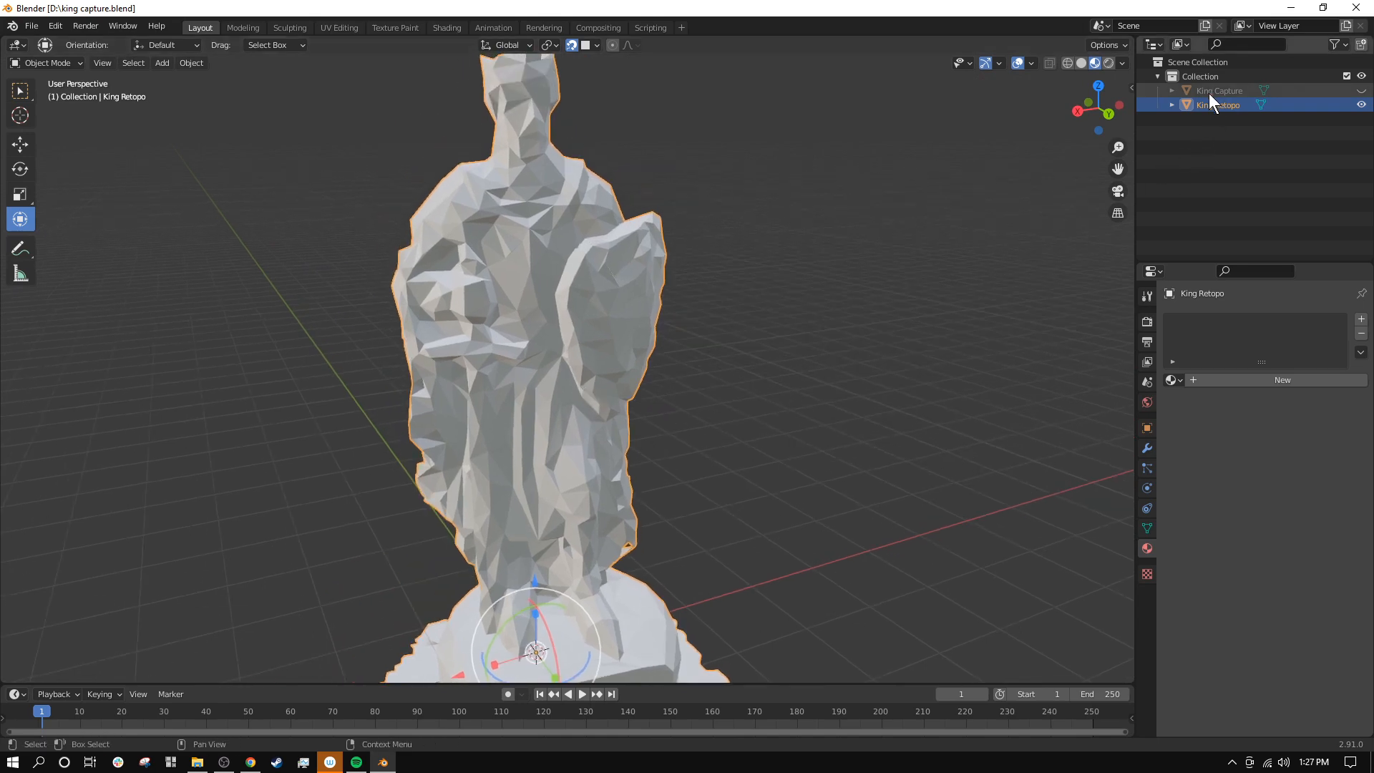
pyautogui.click(1361, 104)
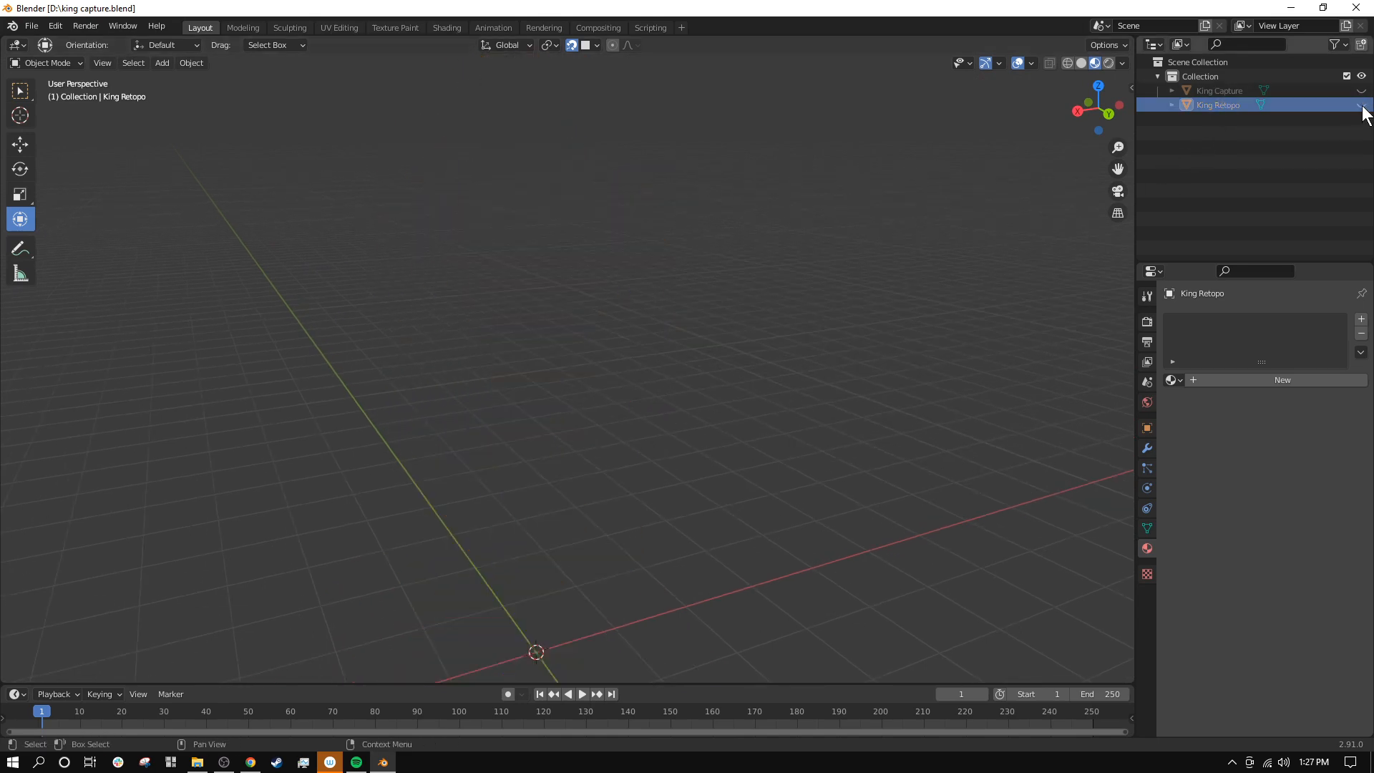
pyautogui.click(1361, 90)
pyautogui.click(1236, 92)
pyautogui.moveTo(590, 349); pyautogui.dragTo(565, 379, button='middle')
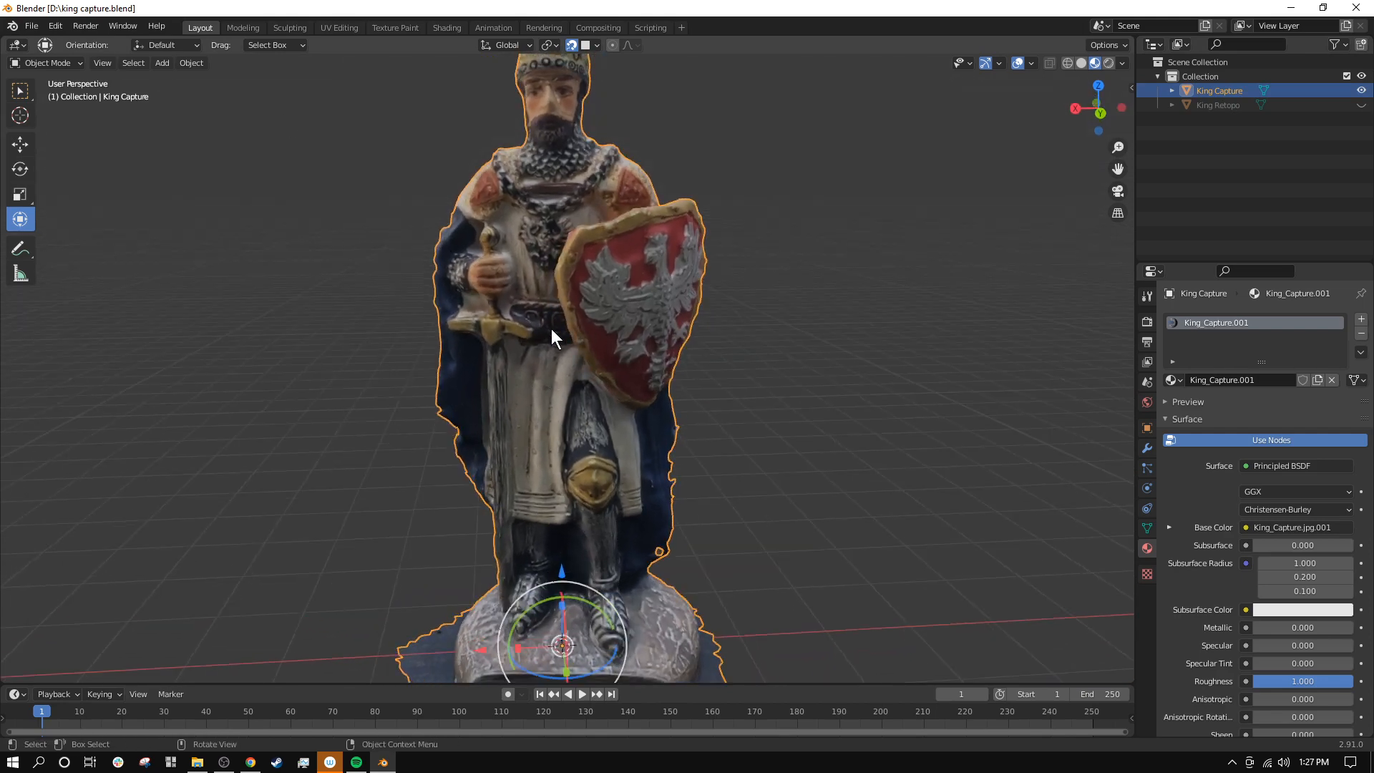
# Step: Switch King Capture to the UV Editing workspace and examine its texture image
pyautogui.scroll(-5, 551, 329)
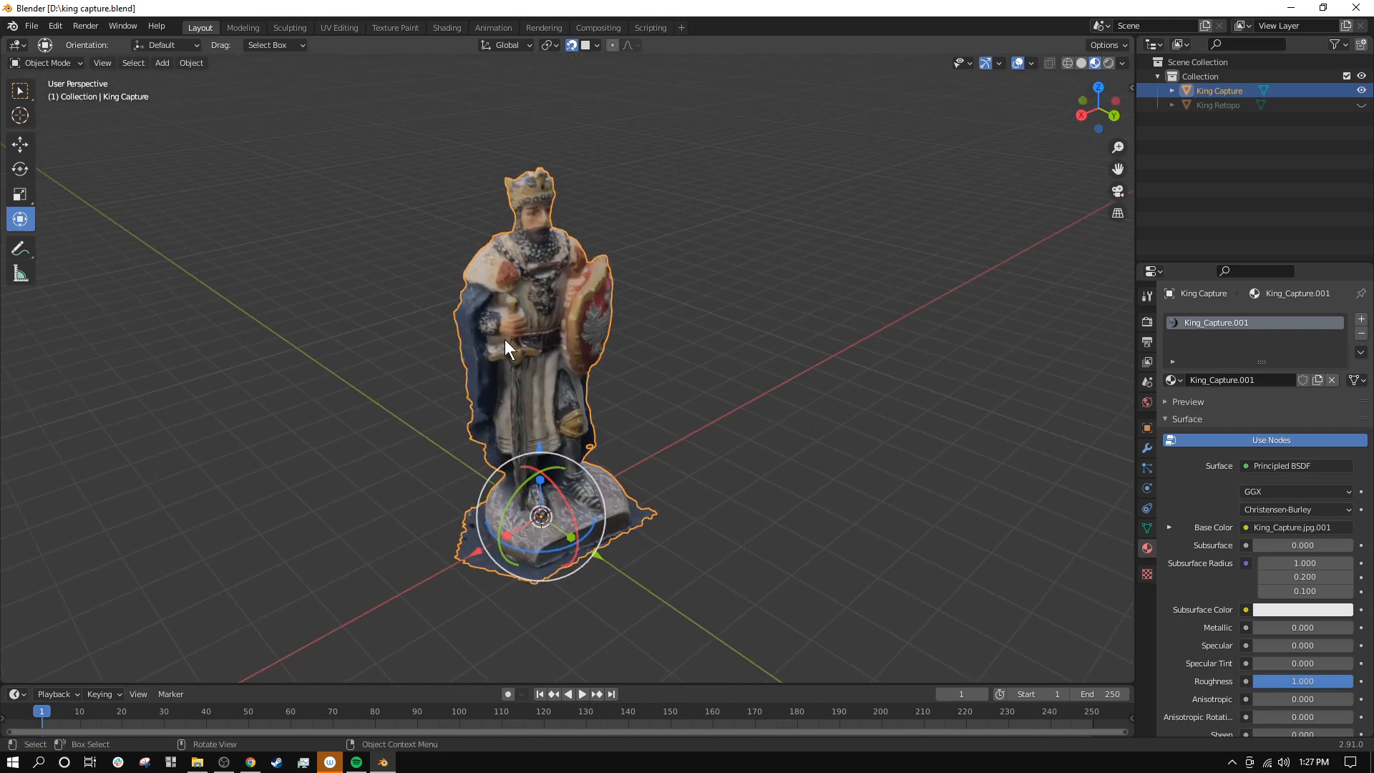
pyautogui.moveTo(505, 339); pyautogui.dragTo(475, 297, button='middle')
pyautogui.scroll(1, 541, 321)
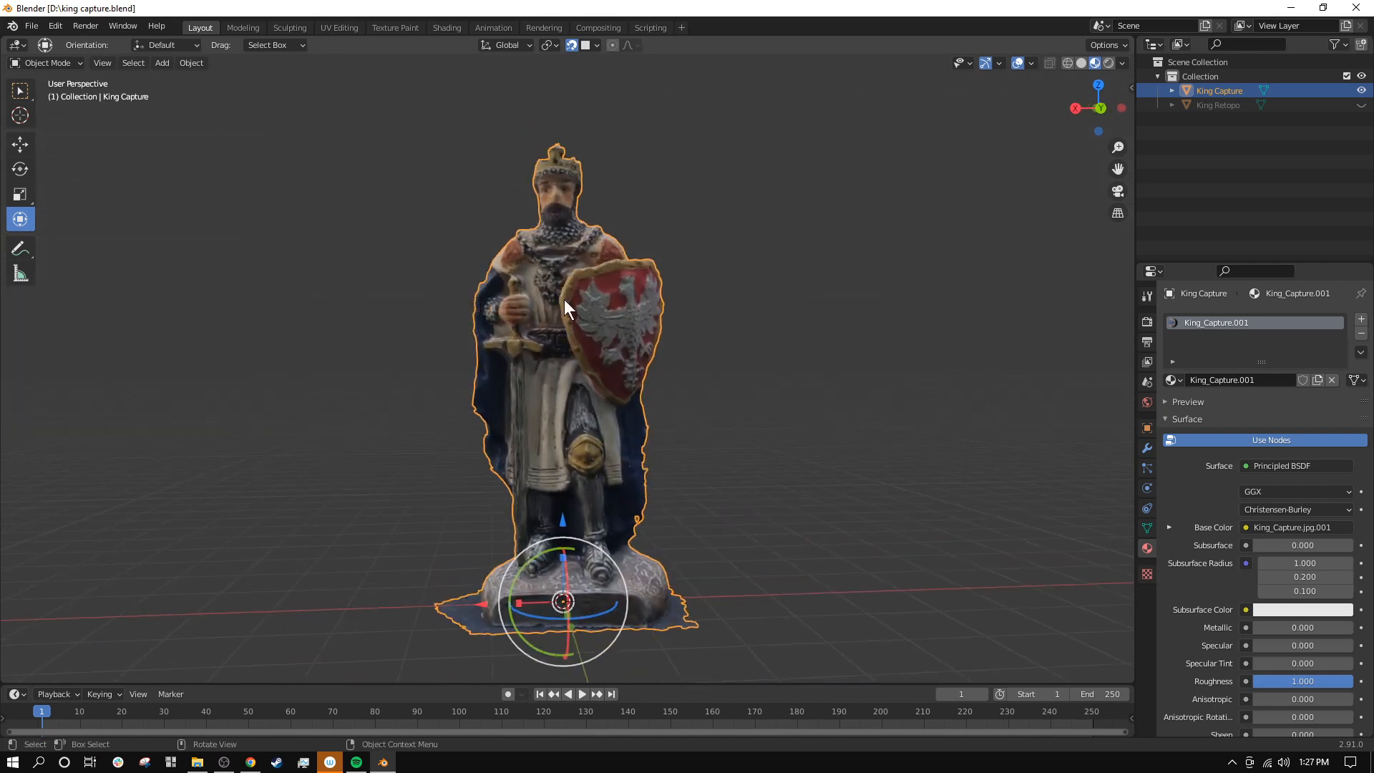
pyautogui.moveTo(564, 299); pyautogui.dragTo(566, 363, button='middle')
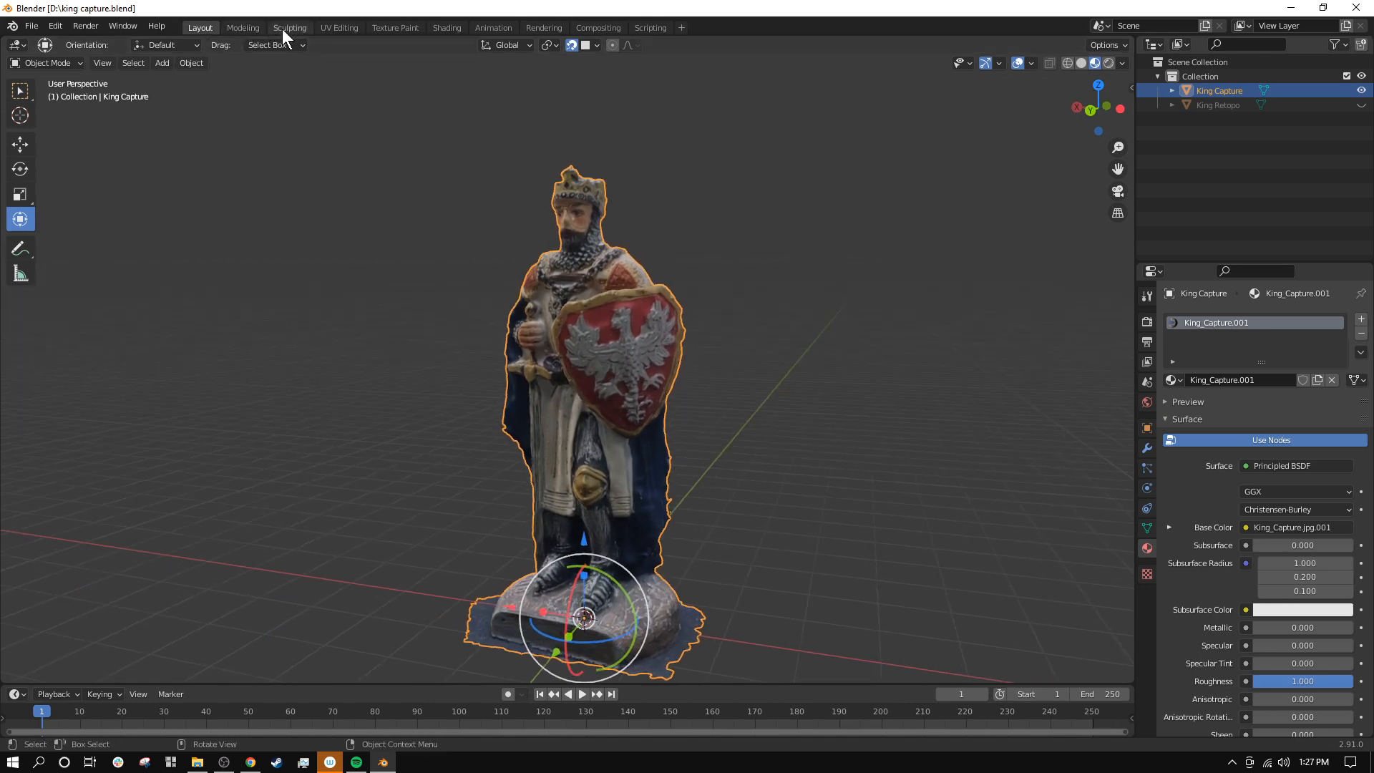
pyautogui.click(344, 28)
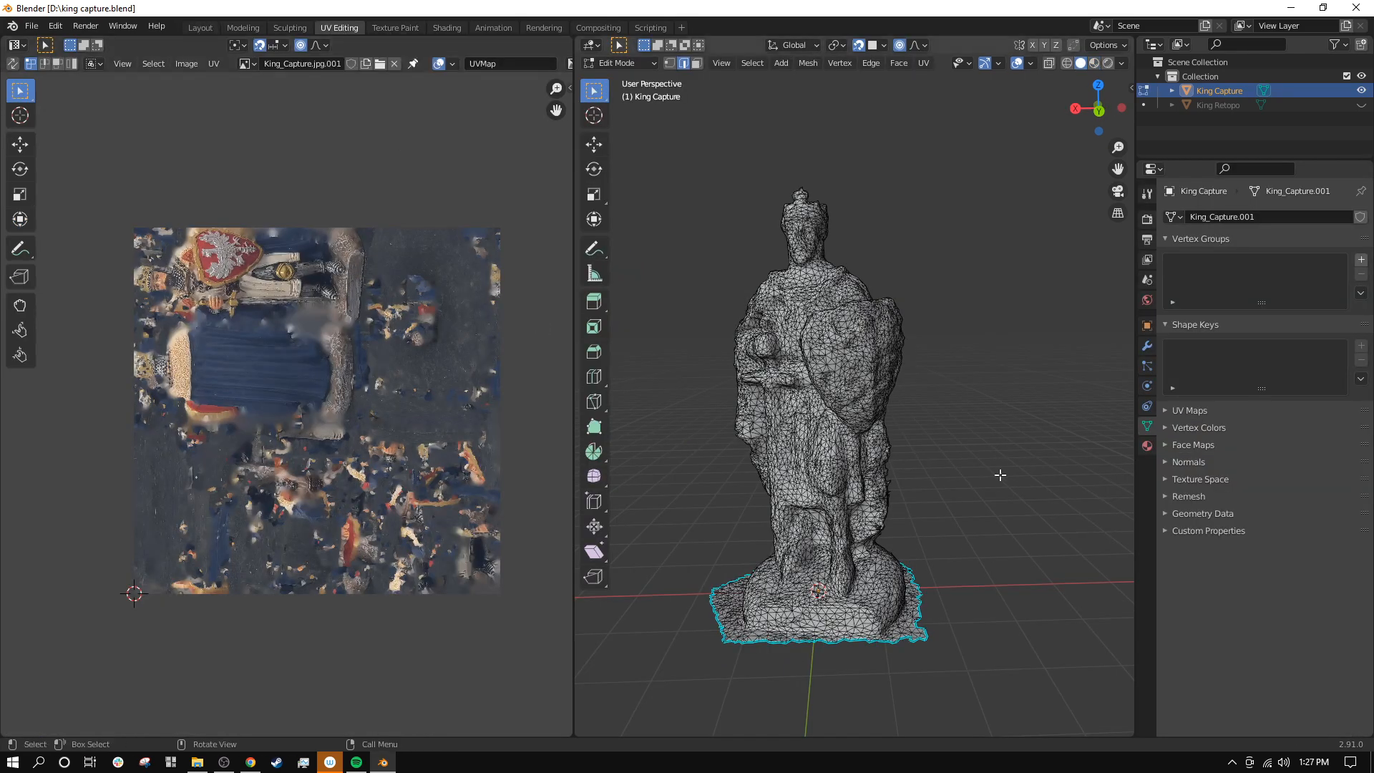
pyautogui.scroll(3, 817, 575)
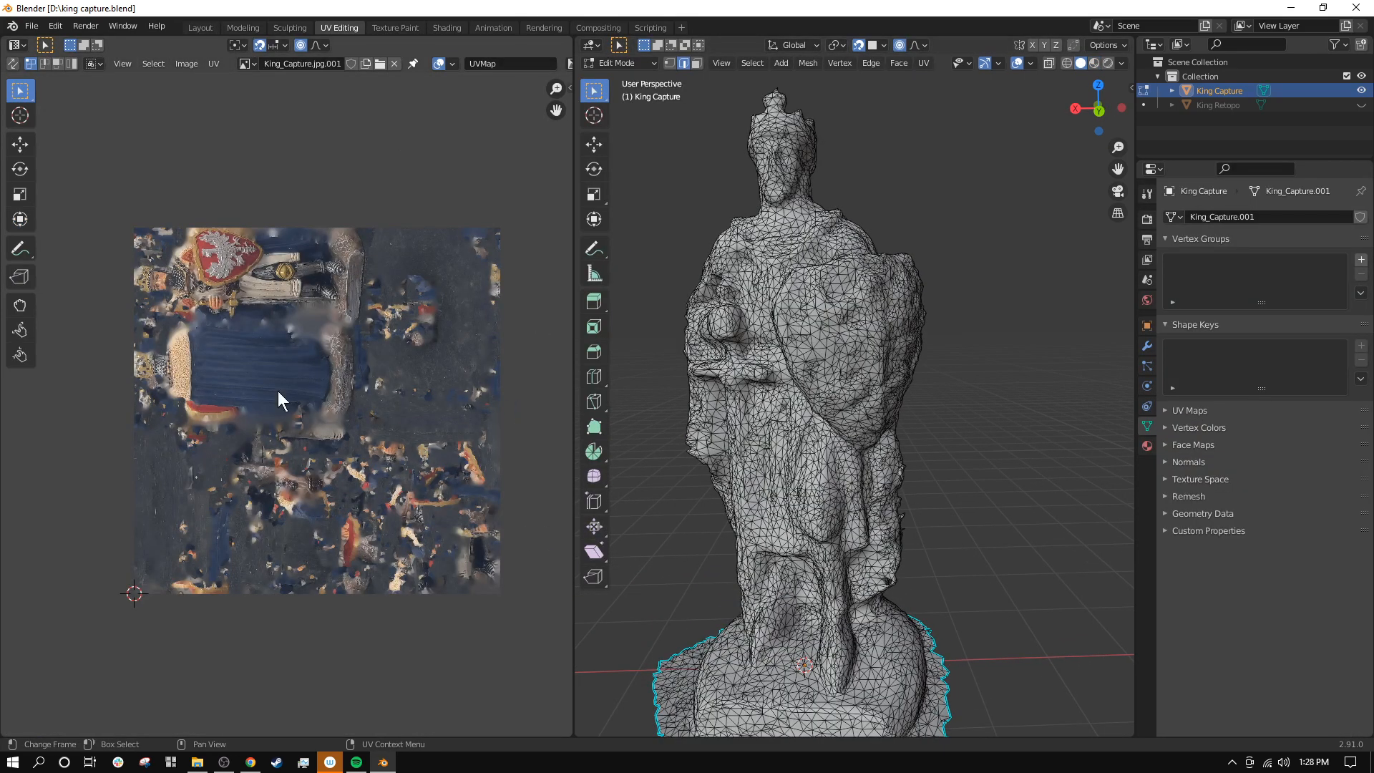
pyautogui.scroll(2, 188, 329)
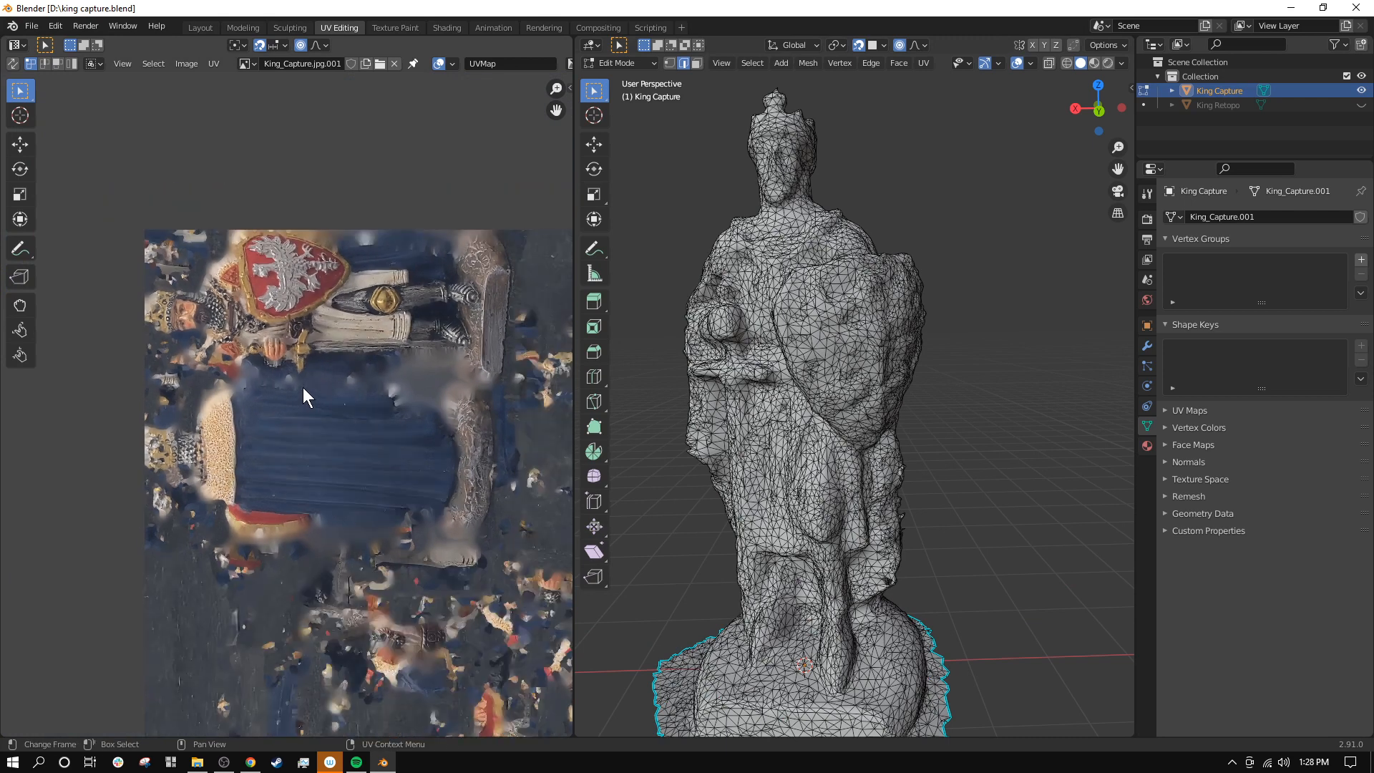
pyautogui.scroll(1, 385, 402)
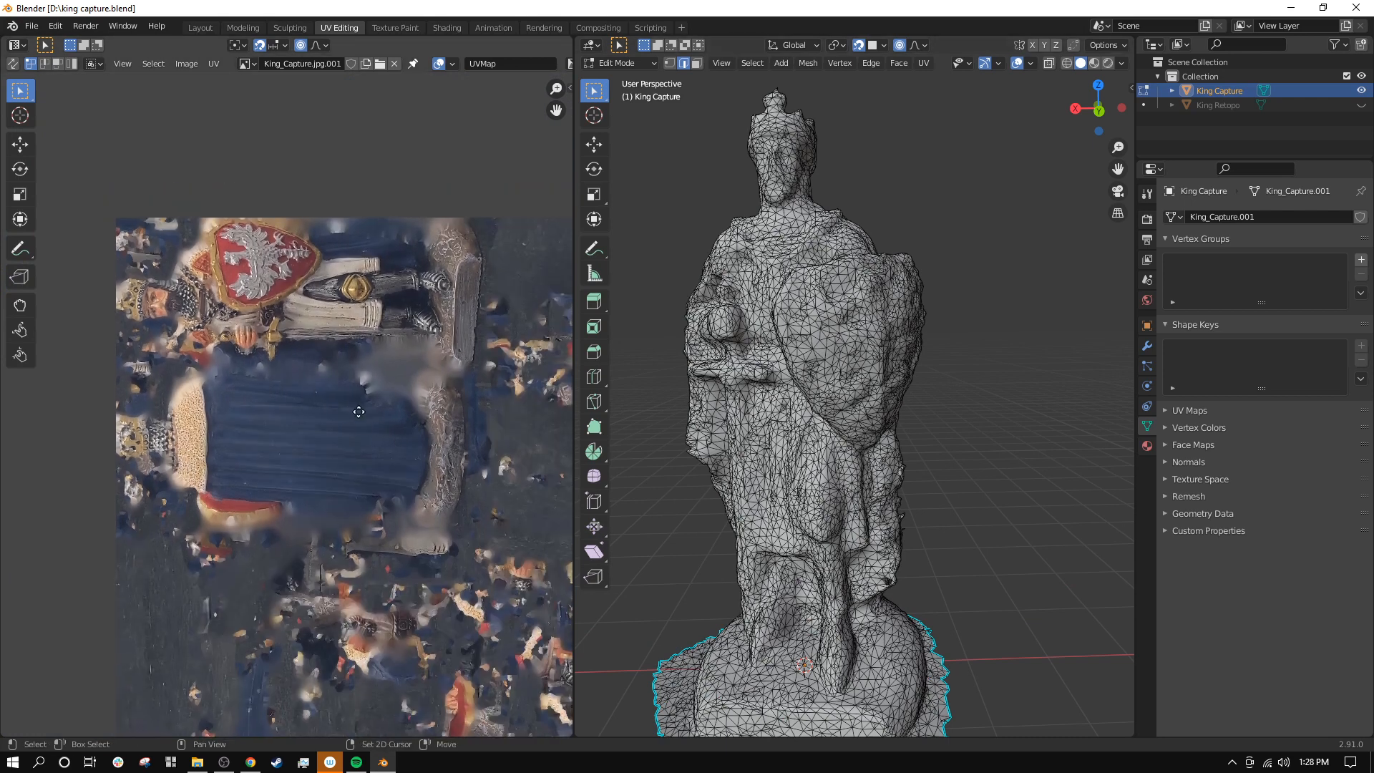
# Step: Display the King Capture mesh with its texture in the 3D view using Material Preview shading
pyautogui.click(1093, 63)
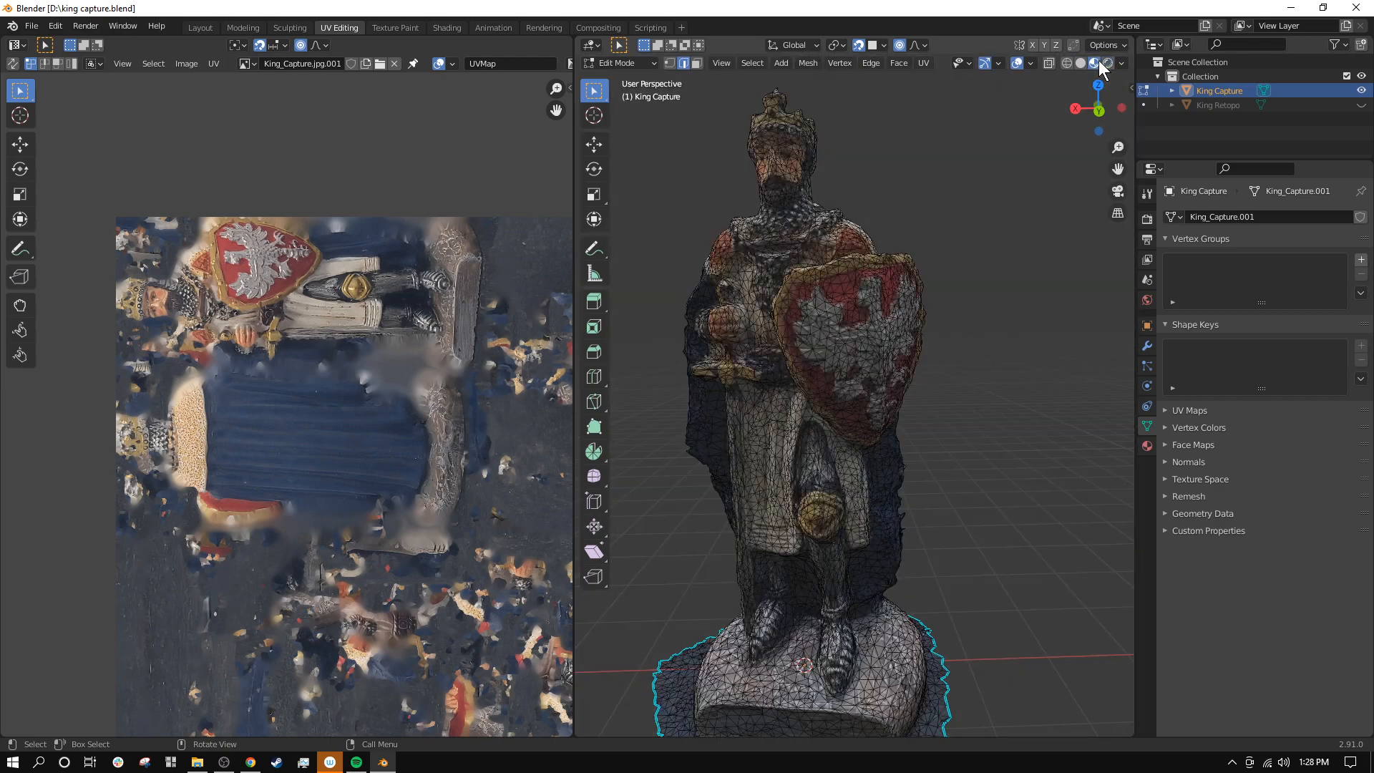
pyautogui.scroll(-2, 787, 578)
pyautogui.moveTo(788, 578)
pyautogui.mouseDown(button='middle')
pyautogui.moveTo(805, 581)
pyautogui.moveTo(796, 572)
pyautogui.mouseUp(button='middle')
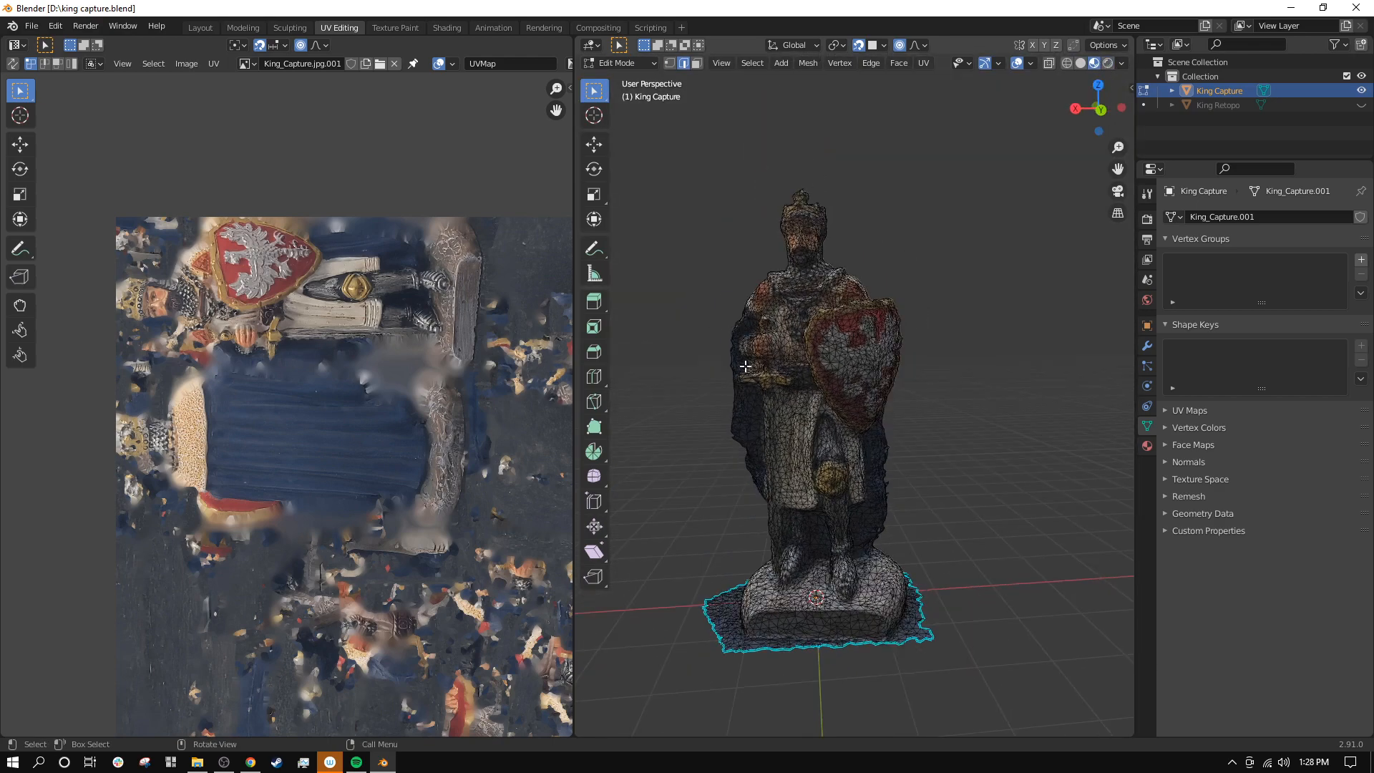
pyautogui.scroll(1, 838, 507)
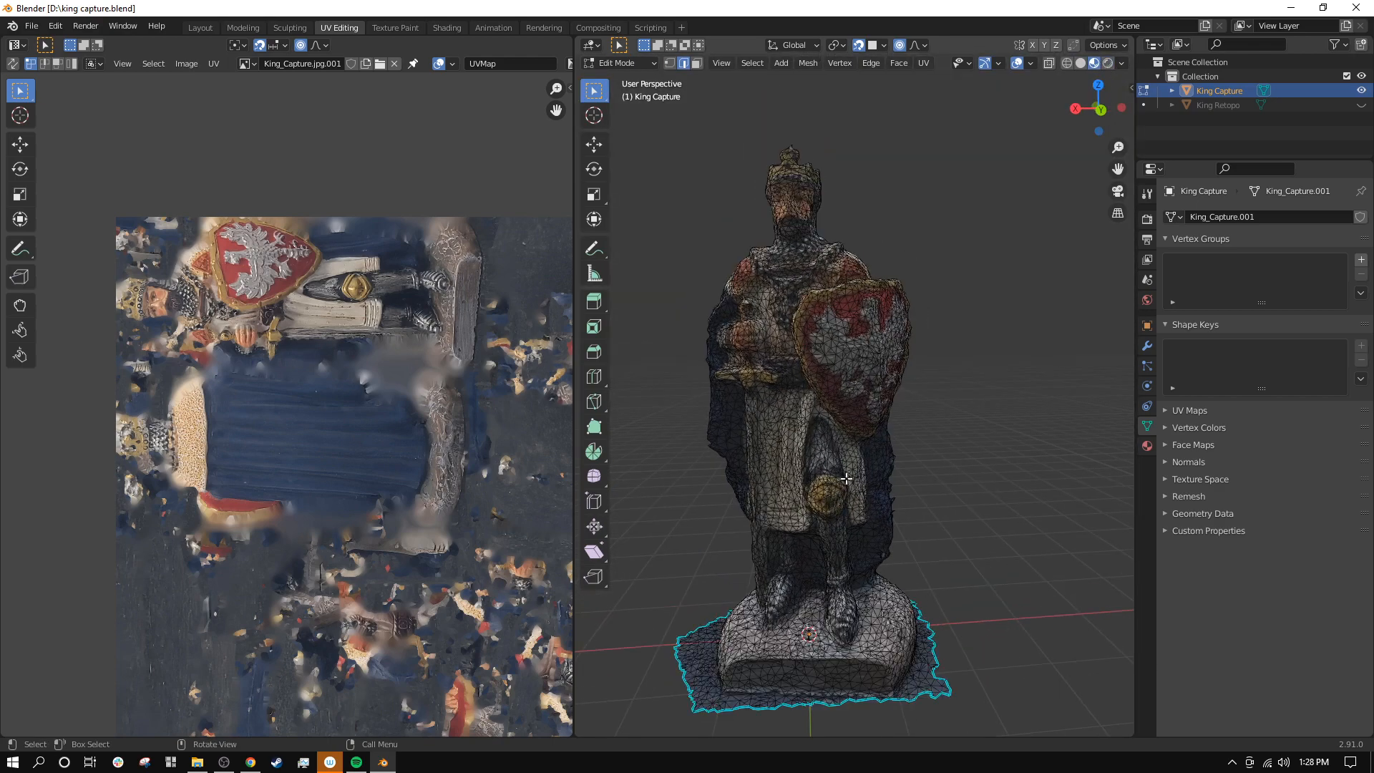
# Step: Select the entire King Capture mesh to examine how its UV islands lie on the texture, and clear the selection
pyautogui.press('a')
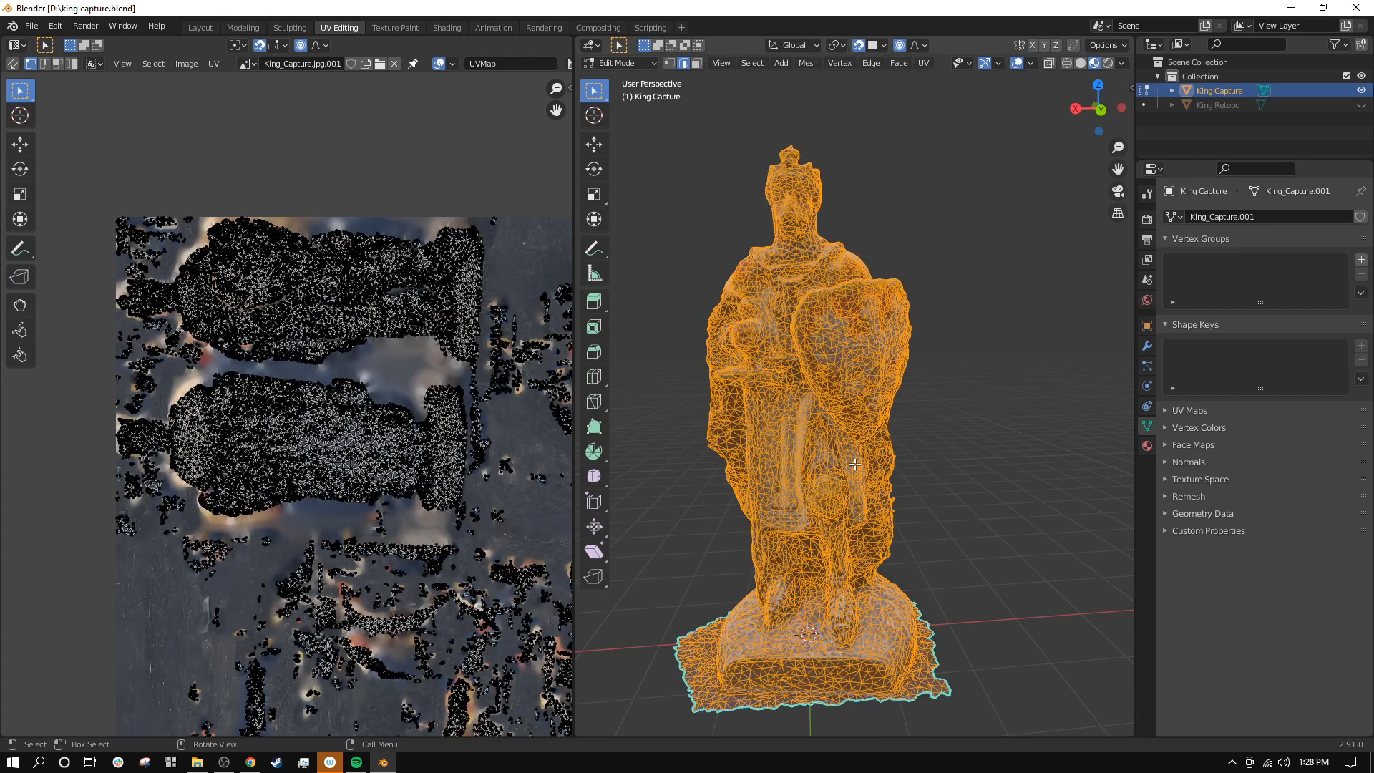
pyautogui.scroll(3, 295, 420)
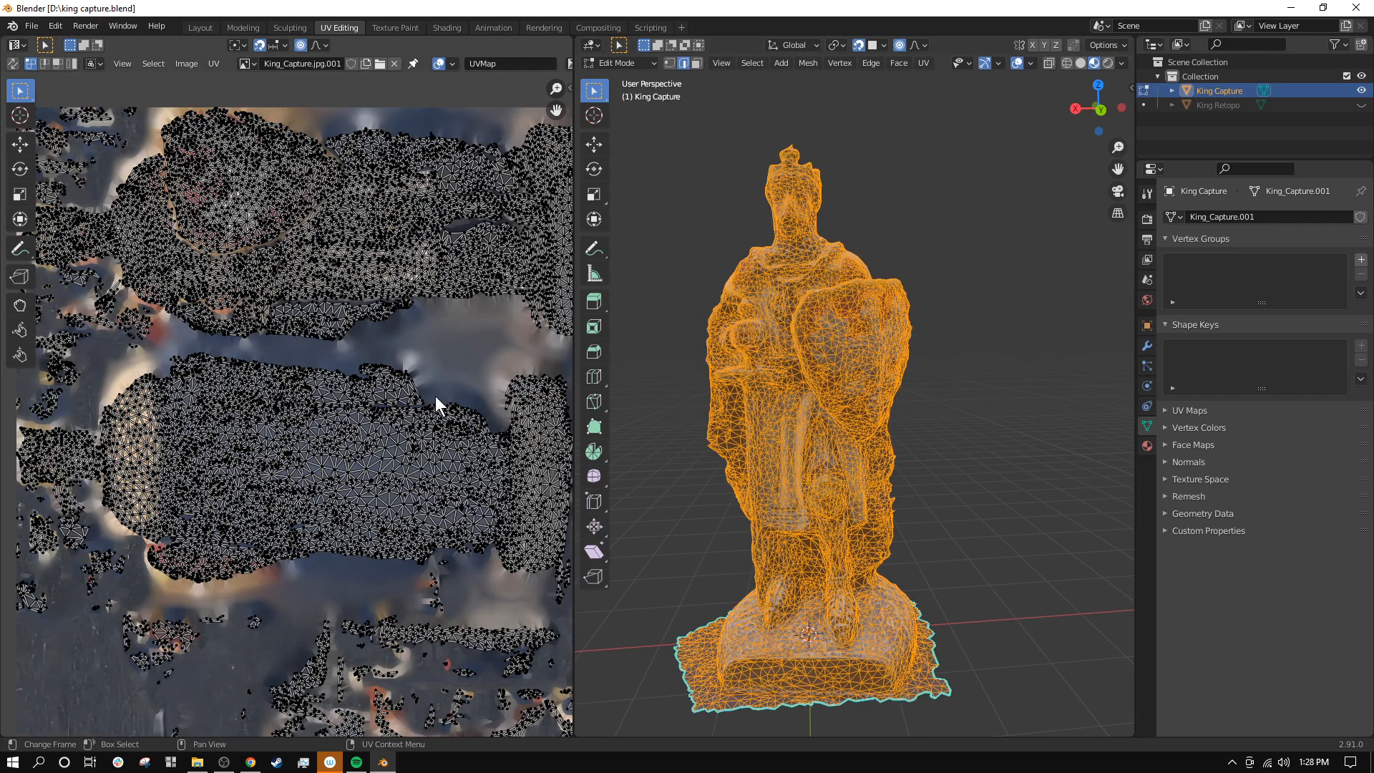
pyautogui.scroll(-1, 375, 307)
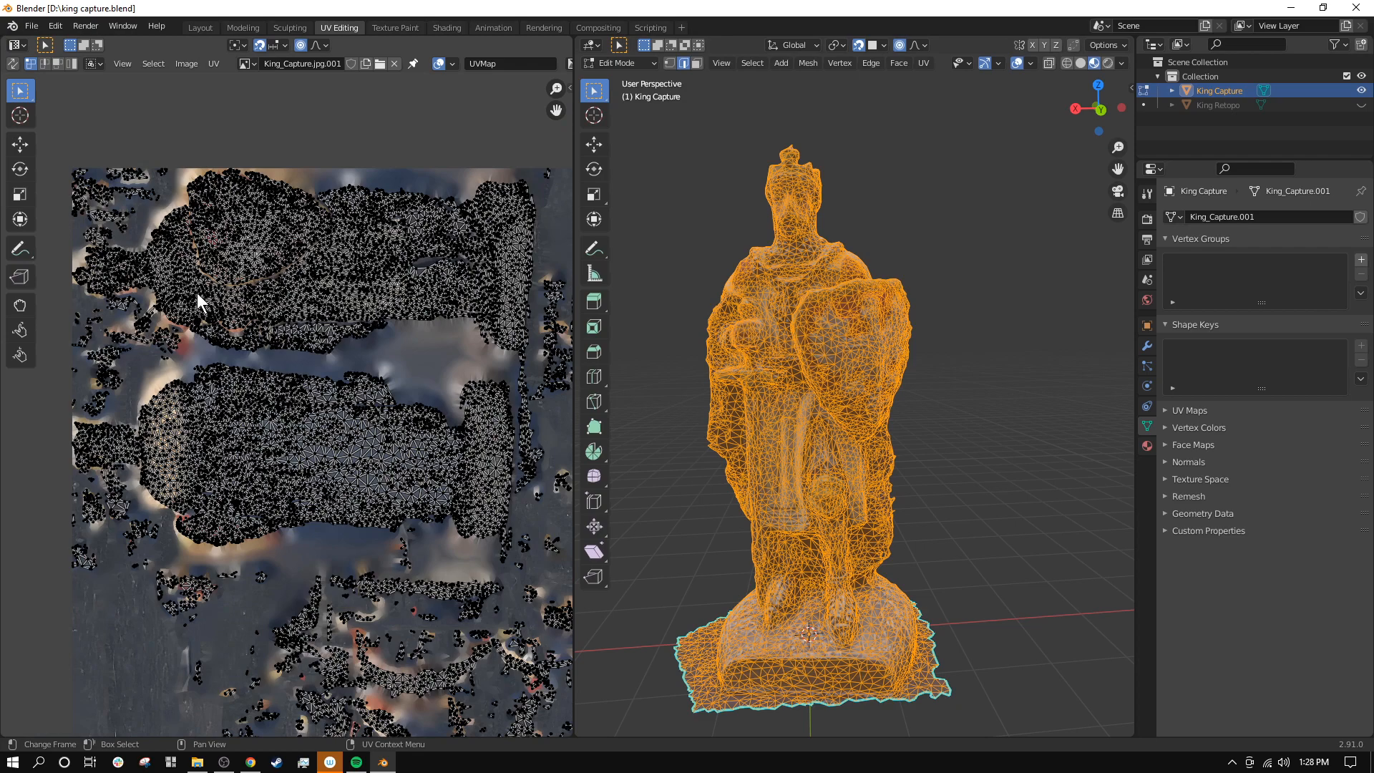
pyautogui.scroll(2, 322, 437)
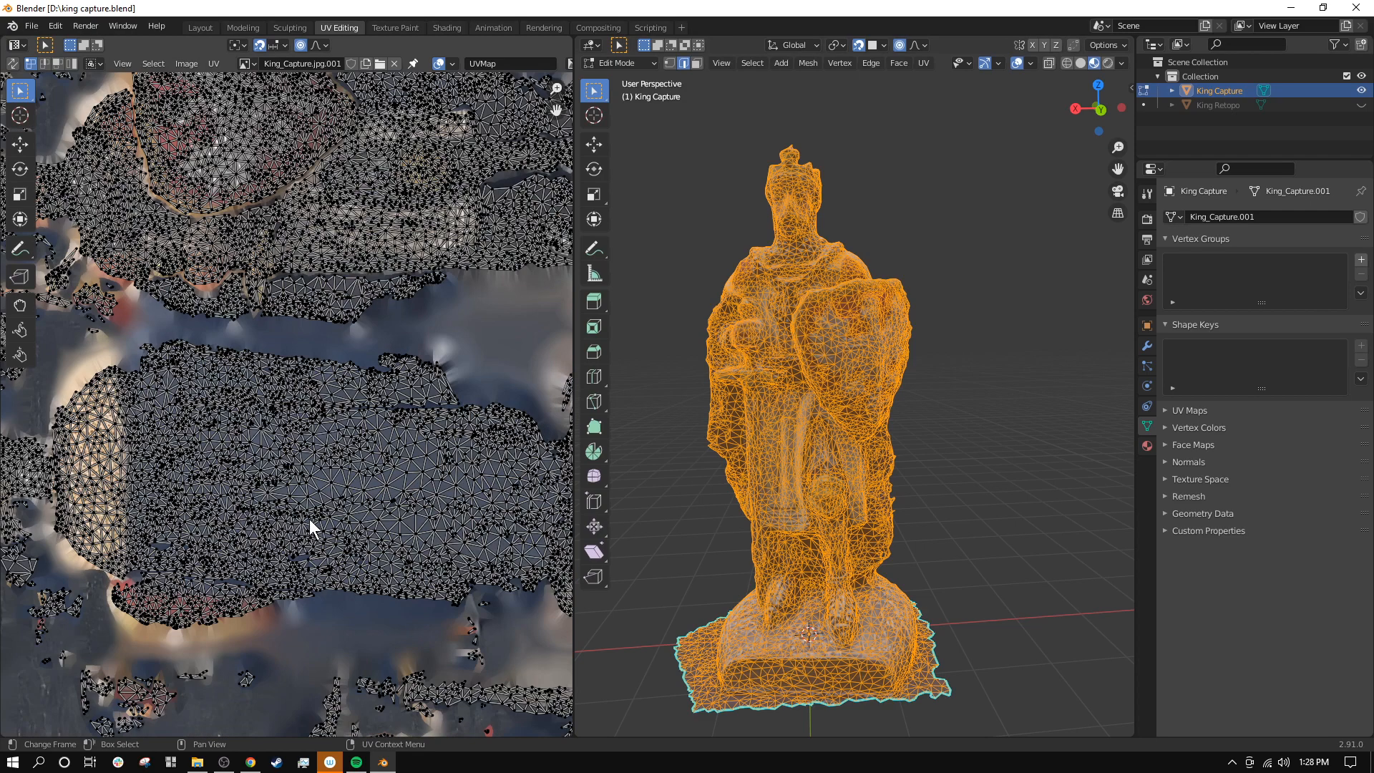
pyautogui.moveTo(381, 594); pyautogui.dragTo(317, 312, button='middle')
pyautogui.scroll(3, 312, 372)
pyautogui.moveTo(296, 551); pyautogui.dragTo(298, 420, button='middle')
pyautogui.scroll(2, 337, 488)
pyautogui.scroll(-5, 308, 538)
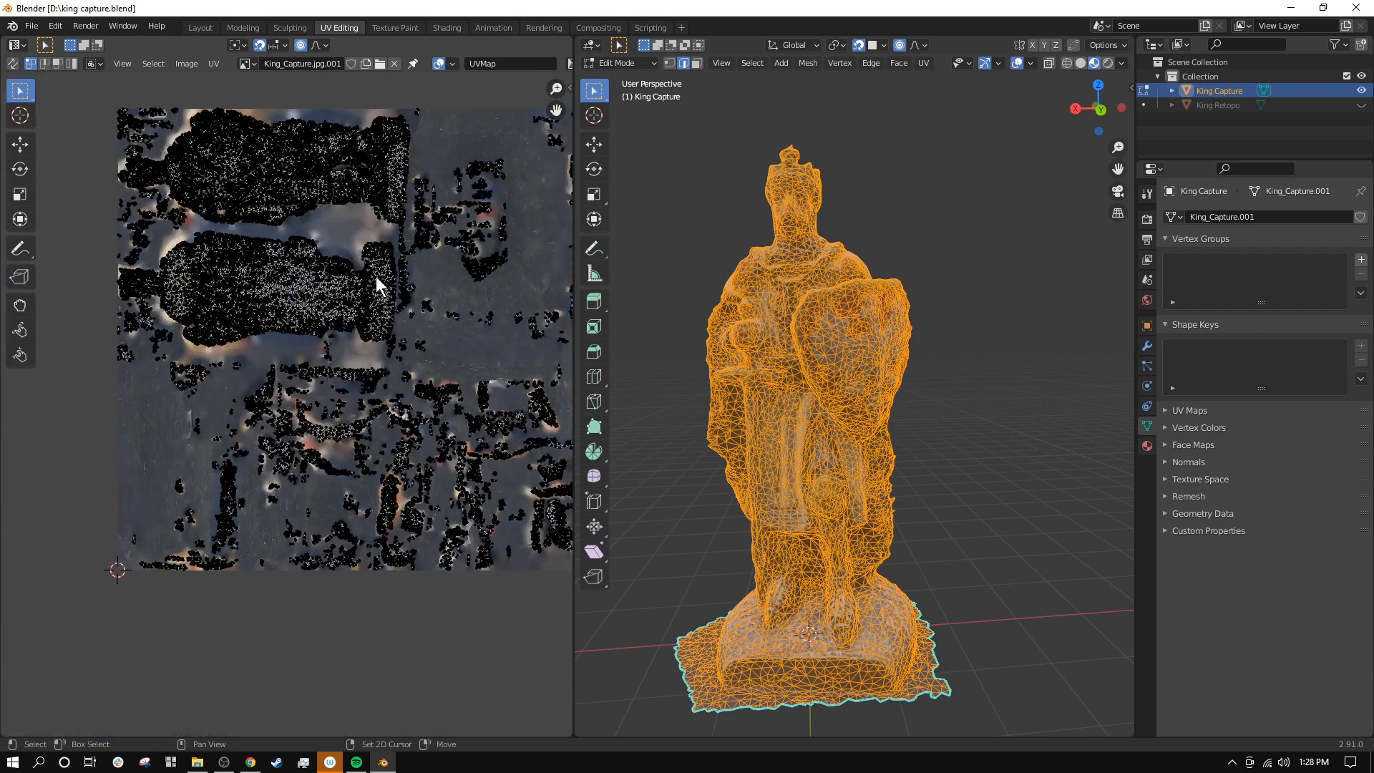
pyautogui.moveTo(376, 276); pyautogui.dragTo(396, 384, button='middle')
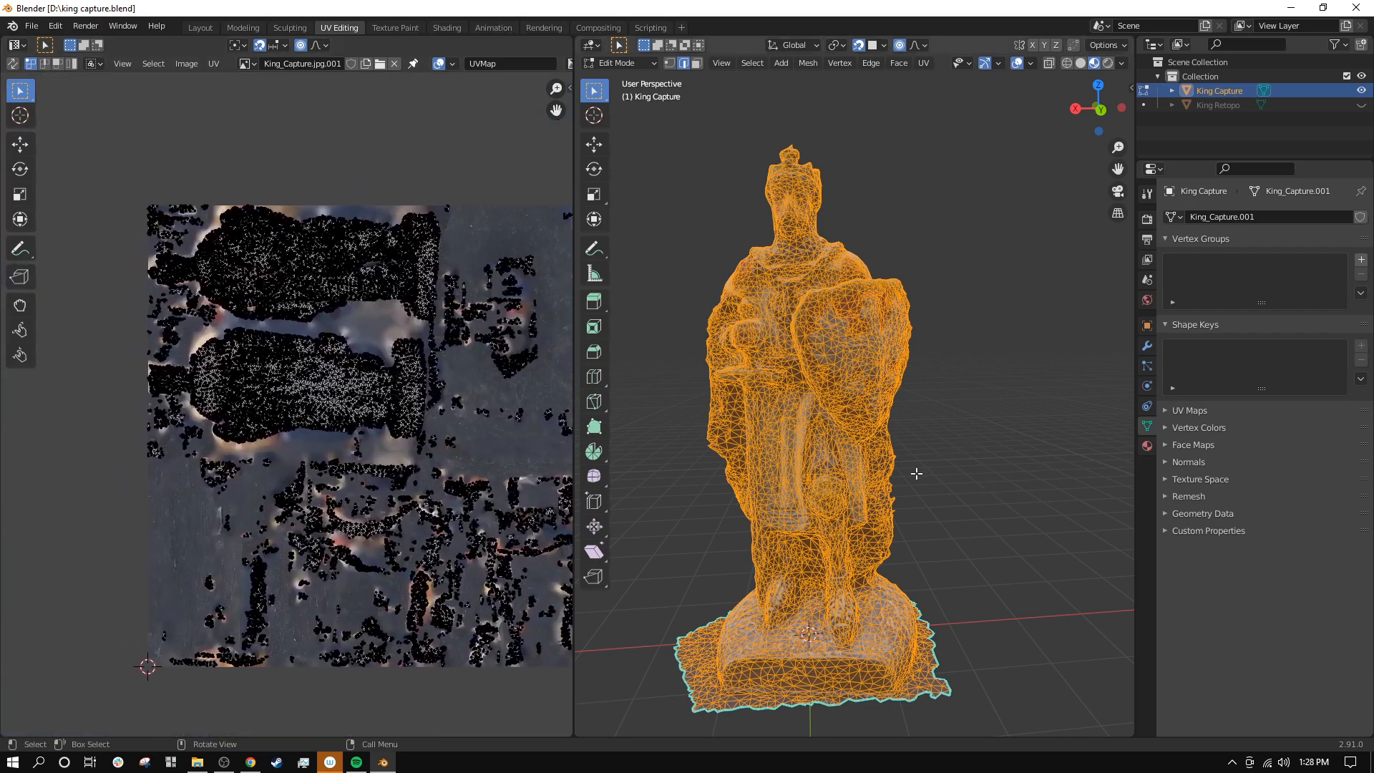
pyautogui.moveTo(846, 546); pyautogui.dragTo(770, 637, button='middle')
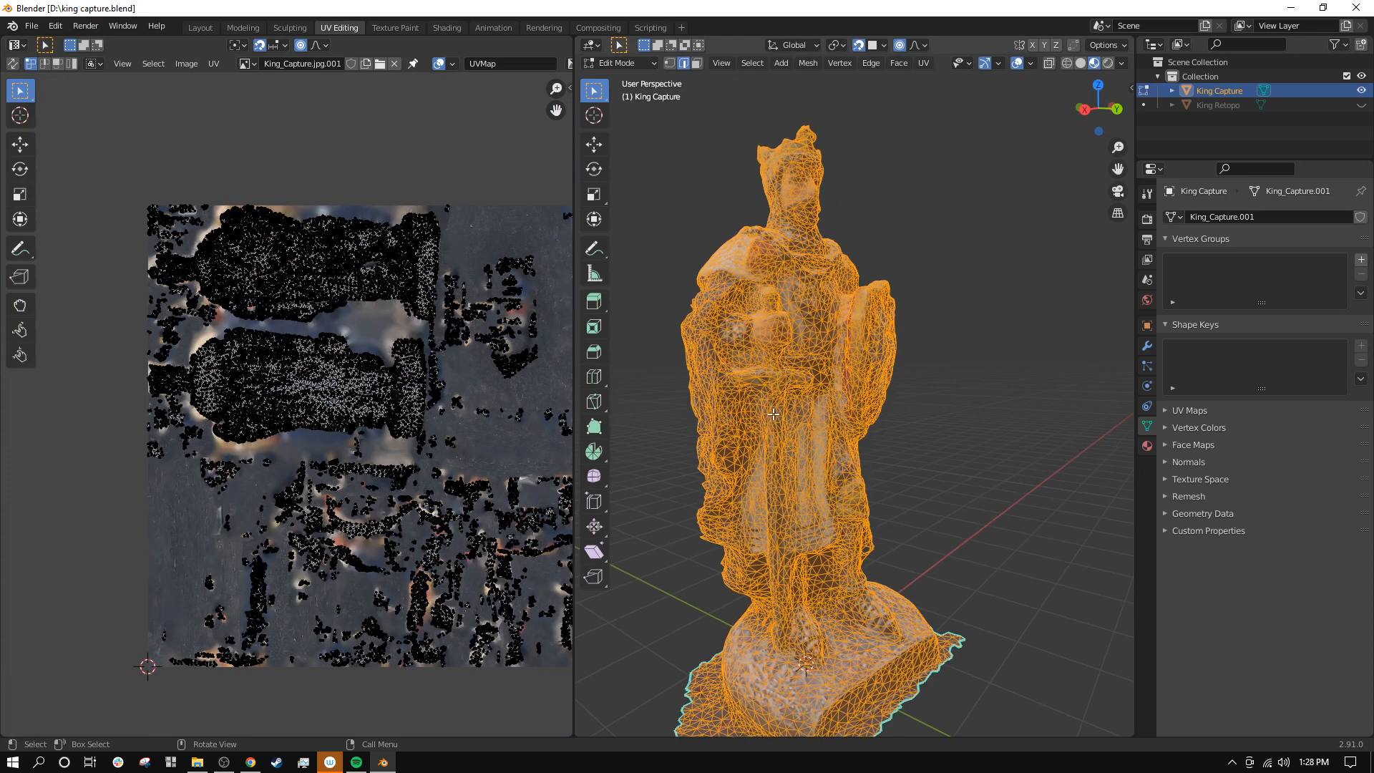
pyautogui.hotkey('alt', 'a')
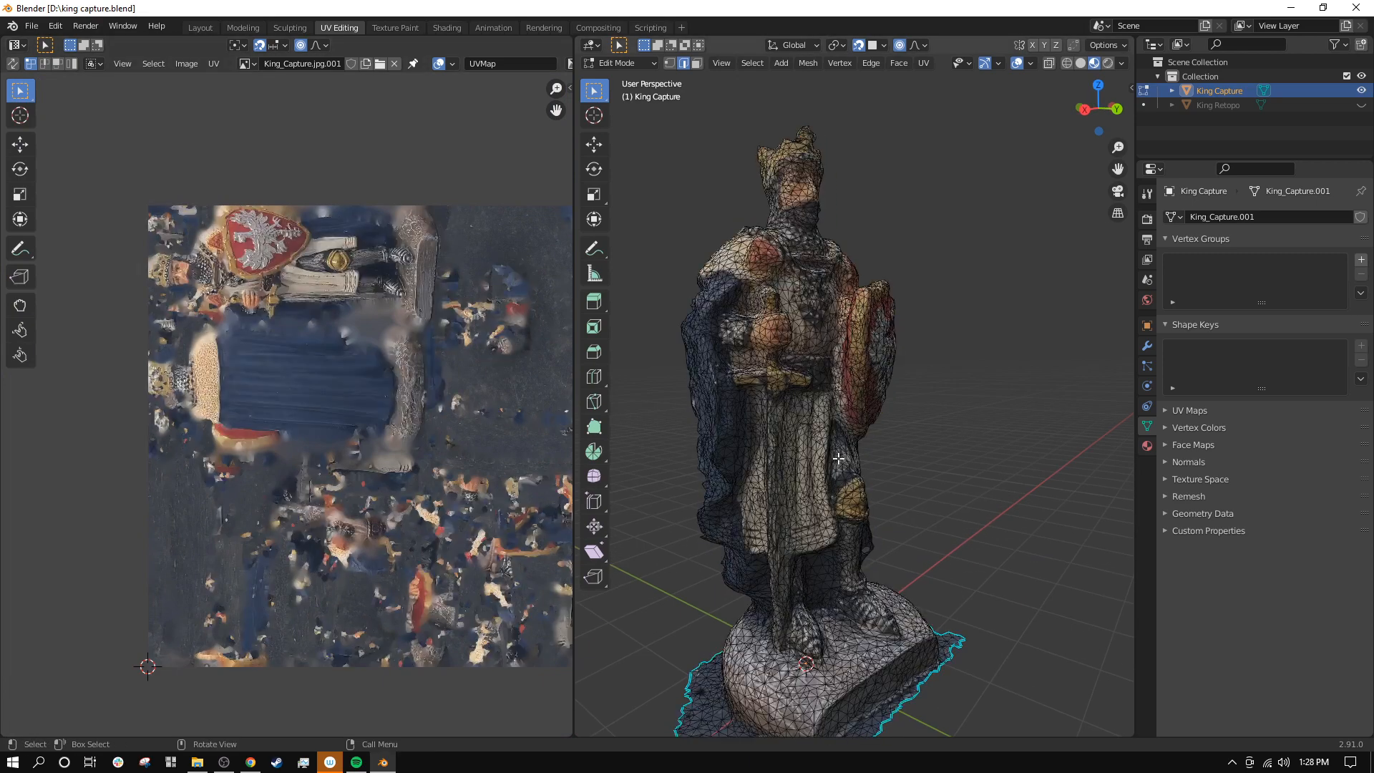
# Step: Hide the King Capture scan, and show and select the King Retopo mesh
pyautogui.moveTo(838, 459); pyautogui.dragTo(653, 475, button='middle')
pyautogui.scroll(-5, 812, 494)
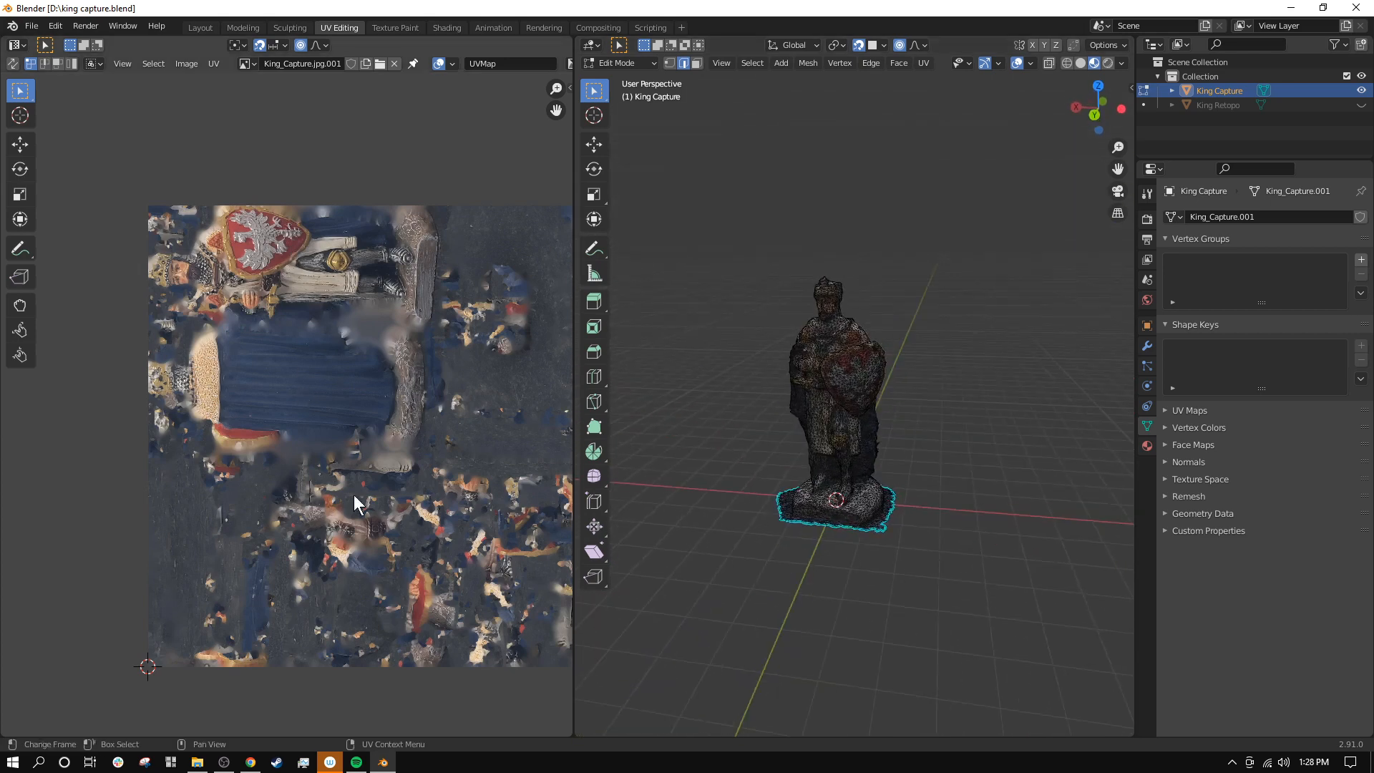
pyautogui.scroll(2, 299, 415)
pyautogui.scroll(-1, 298, 415)
pyautogui.scroll(1, 807, 489)
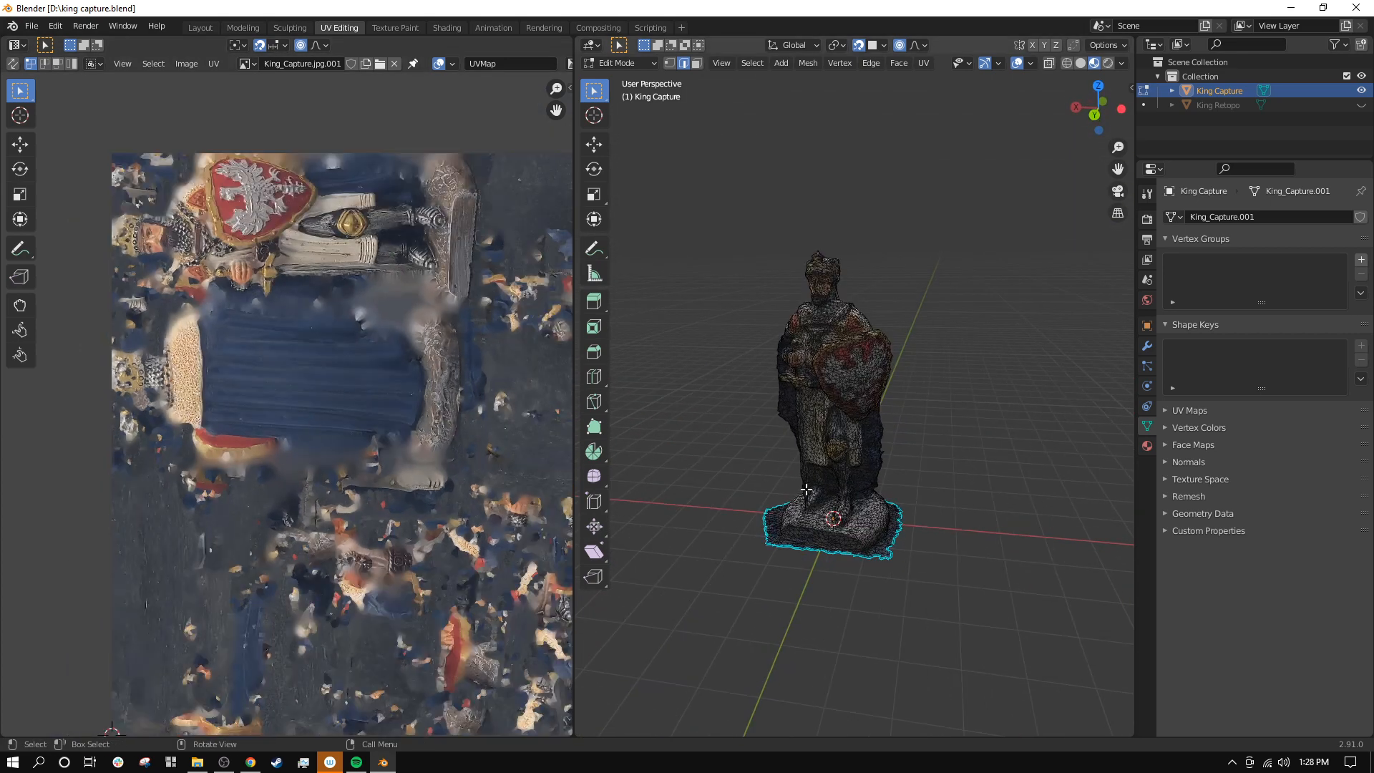
pyautogui.click(1361, 90)
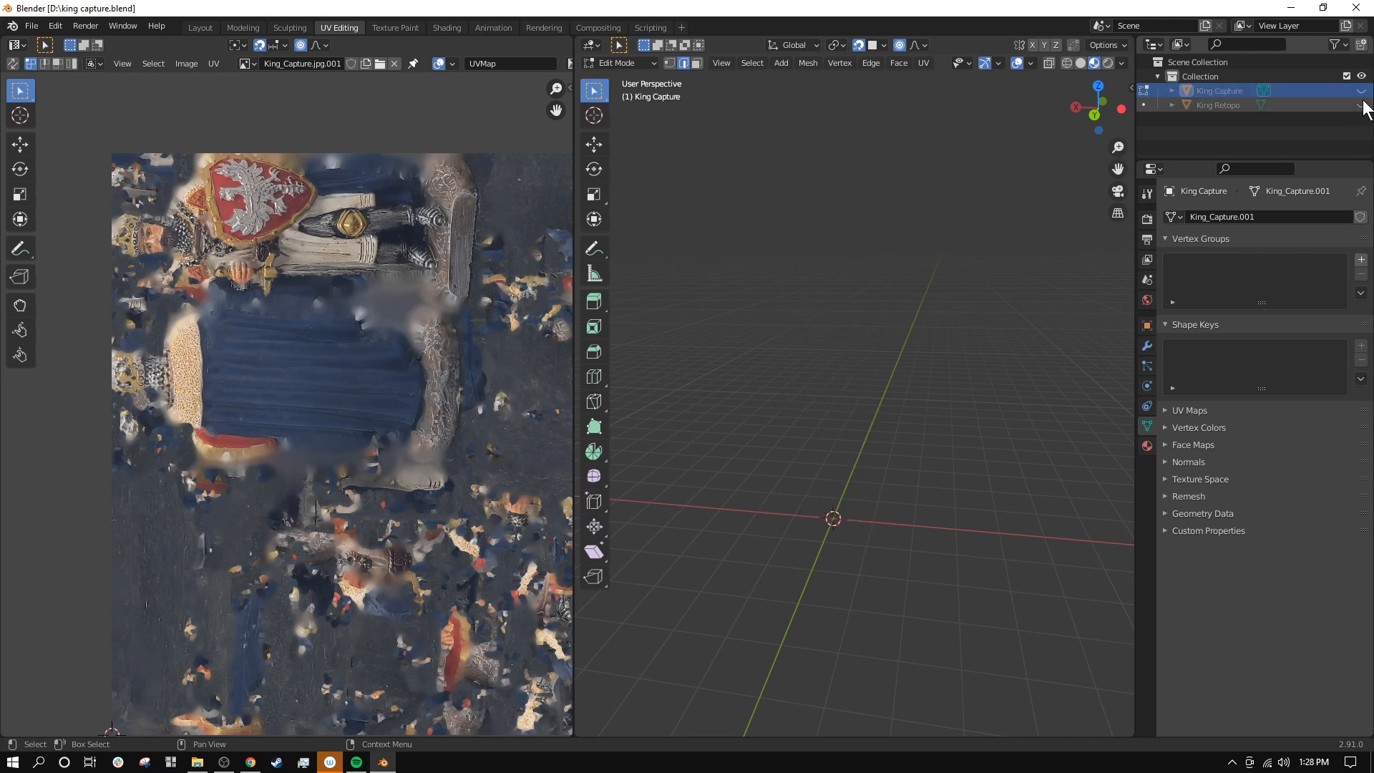
pyautogui.click(1361, 104)
pyautogui.click(1223, 102)
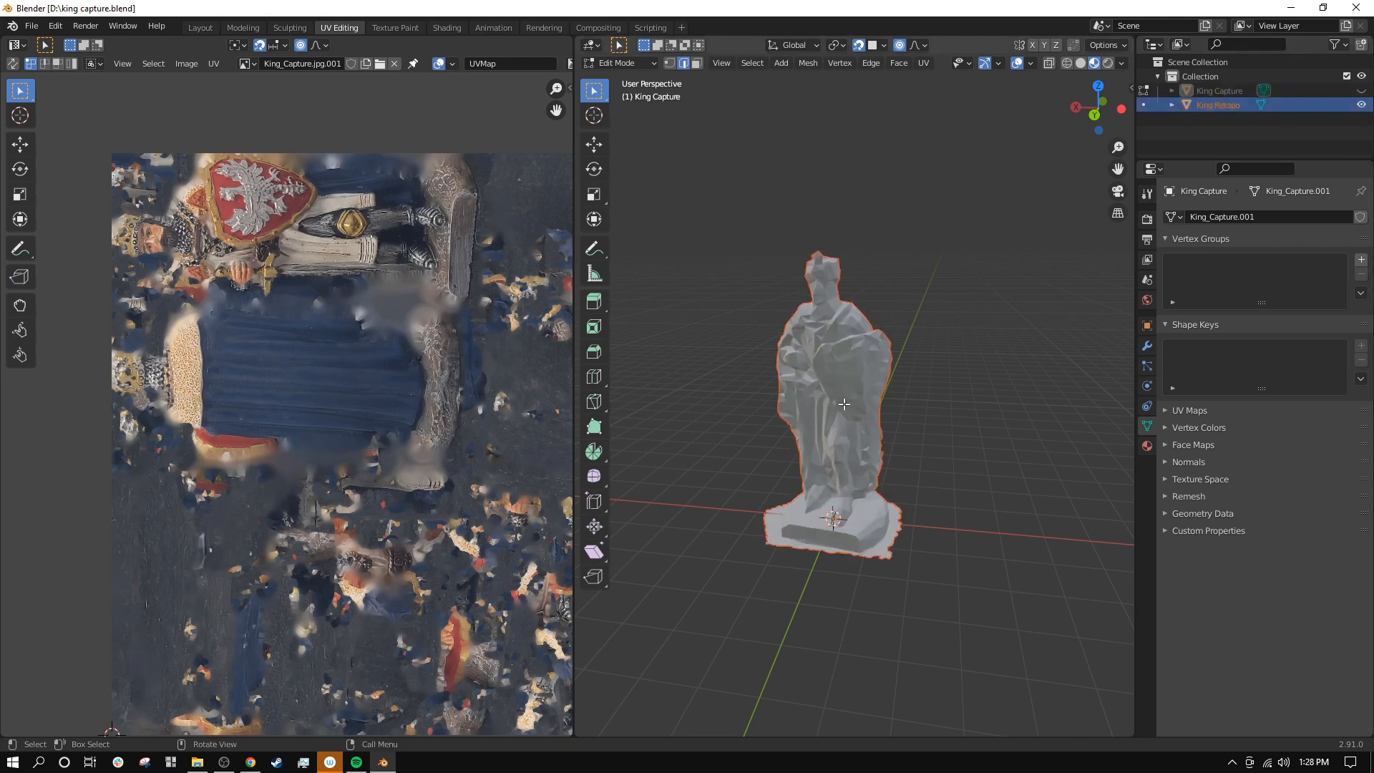
# Step: Return to Object Mode from King Capture and enter Edit Mode on the King Retopo mesh
pyautogui.hotkey('ctrl', 'Tab')
pyautogui.click(942, 401)
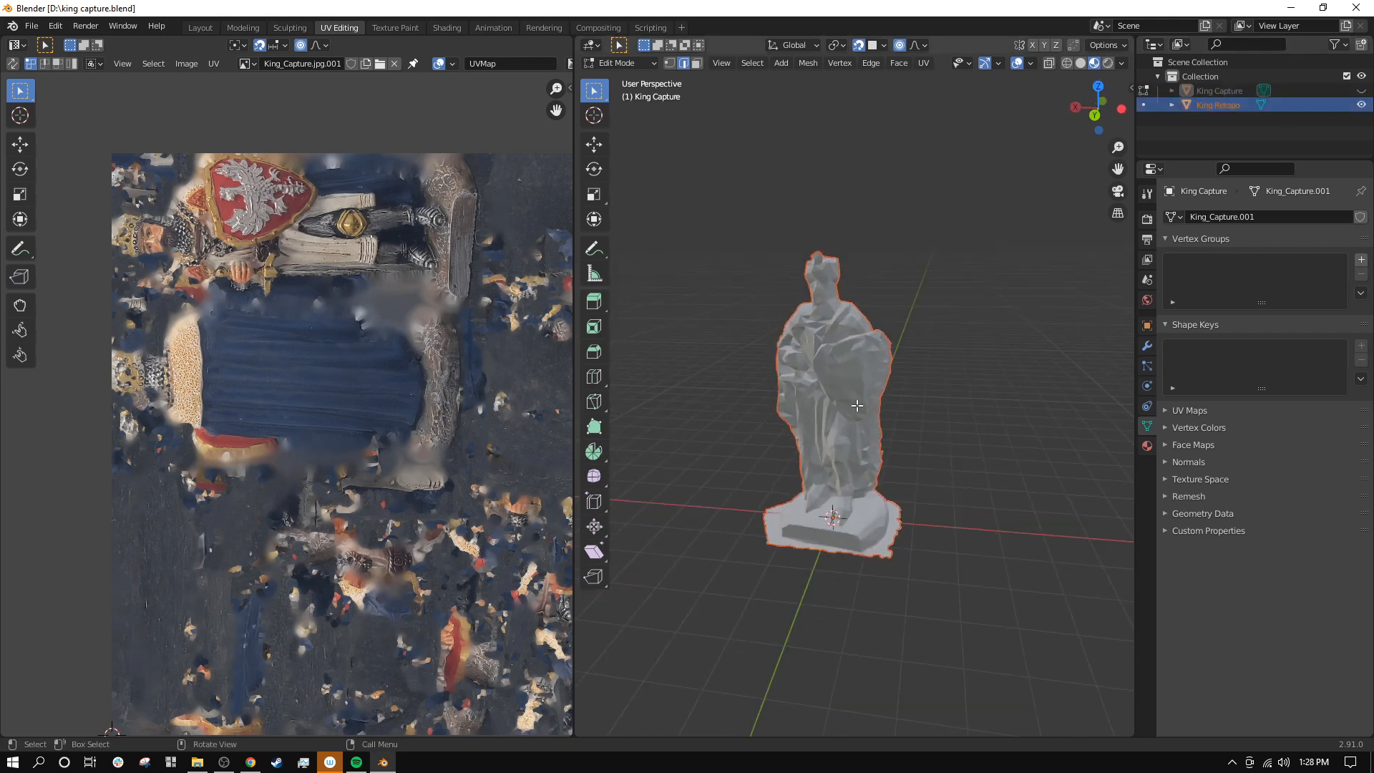
pyautogui.click(642, 63)
pyautogui.click(636, 76)
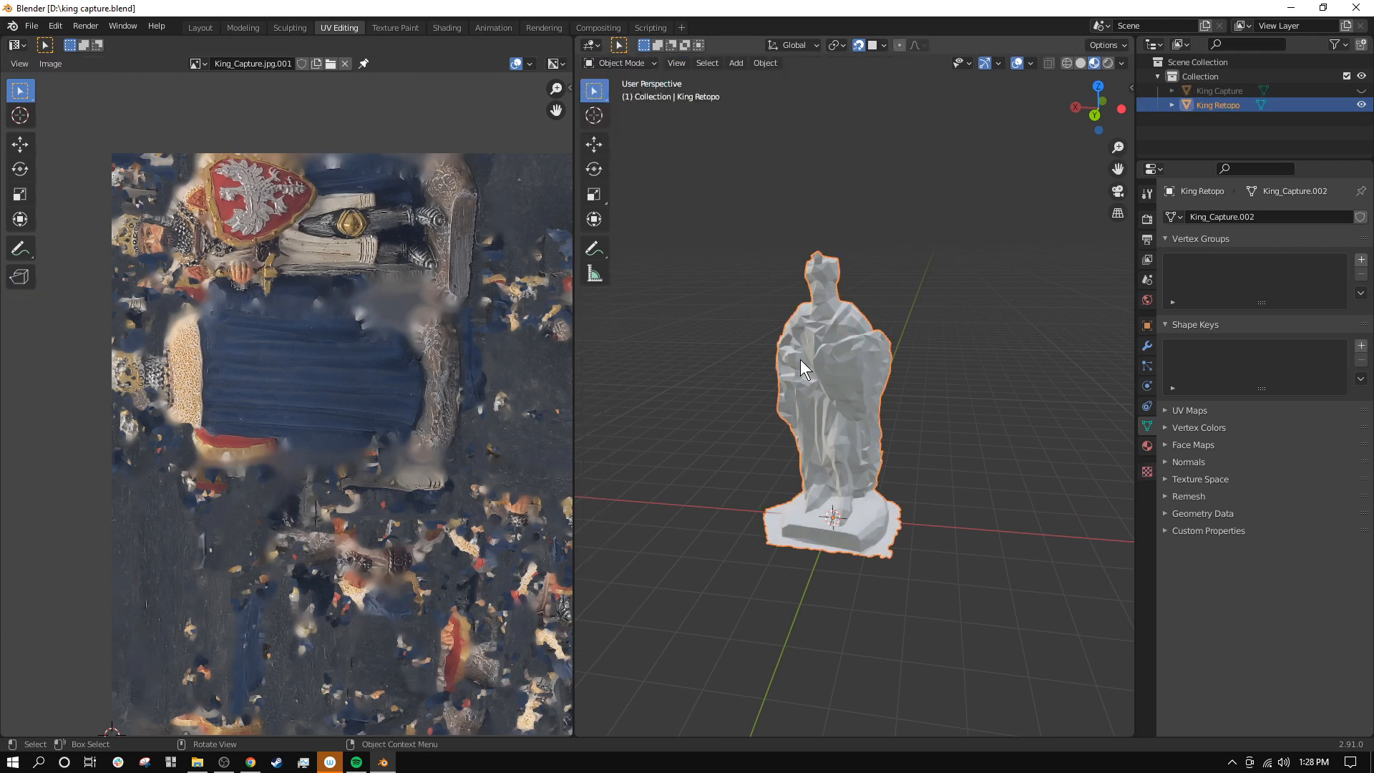
pyautogui.click(616, 63)
pyautogui.click(633, 98)
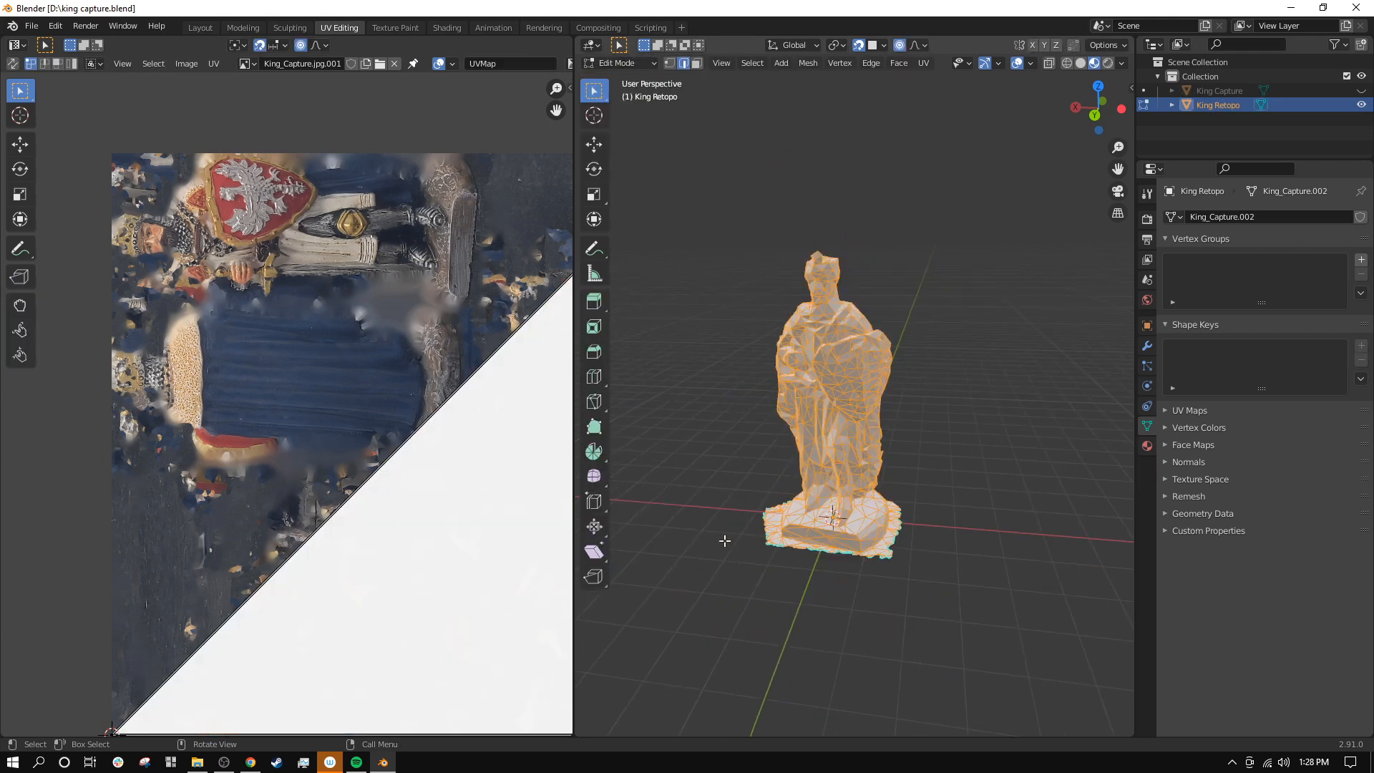
# Step: Unwrap the fully selected King Retopo mesh with the standard Unwrap operation and inspect the UV layout
pyautogui.scroll(-4, 484, 552)
pyautogui.scroll(6, 839, 445)
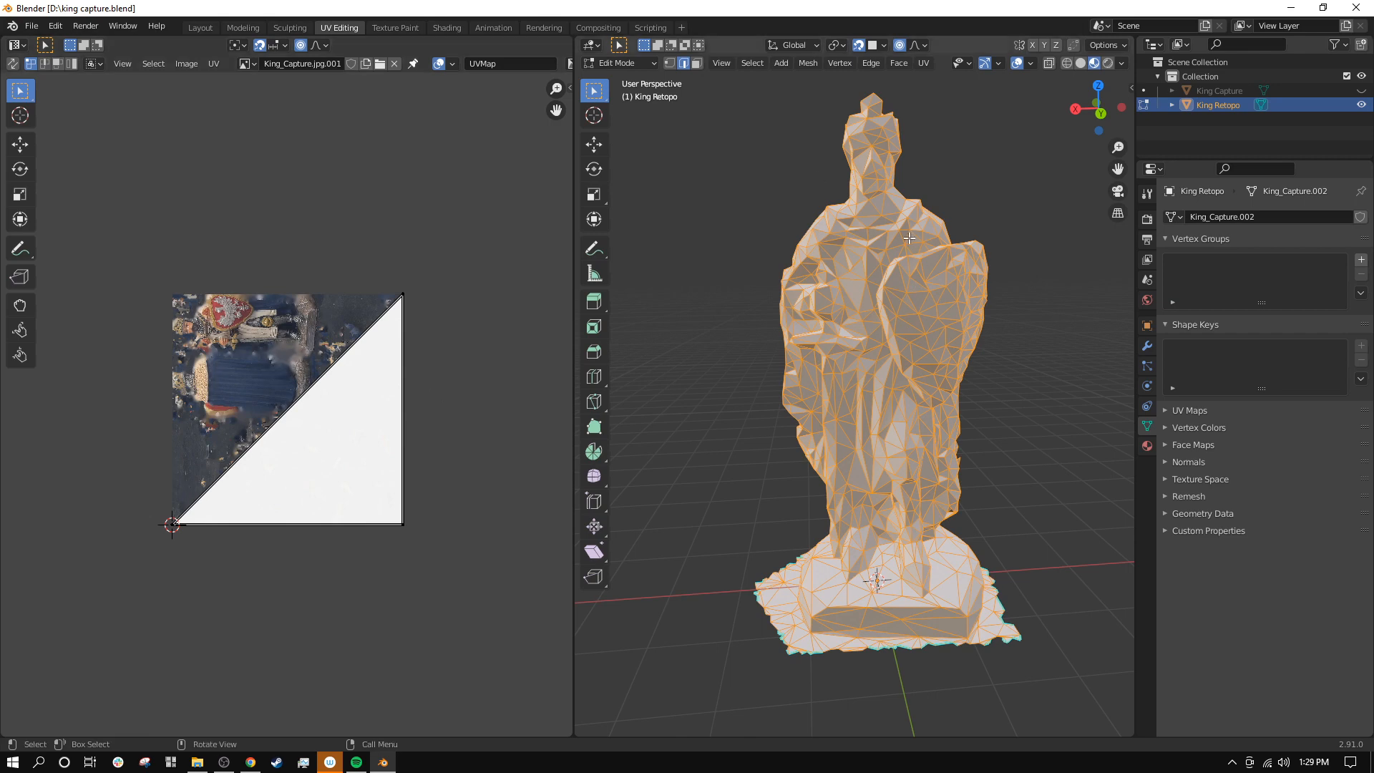
pyautogui.scroll(3, 313, 419)
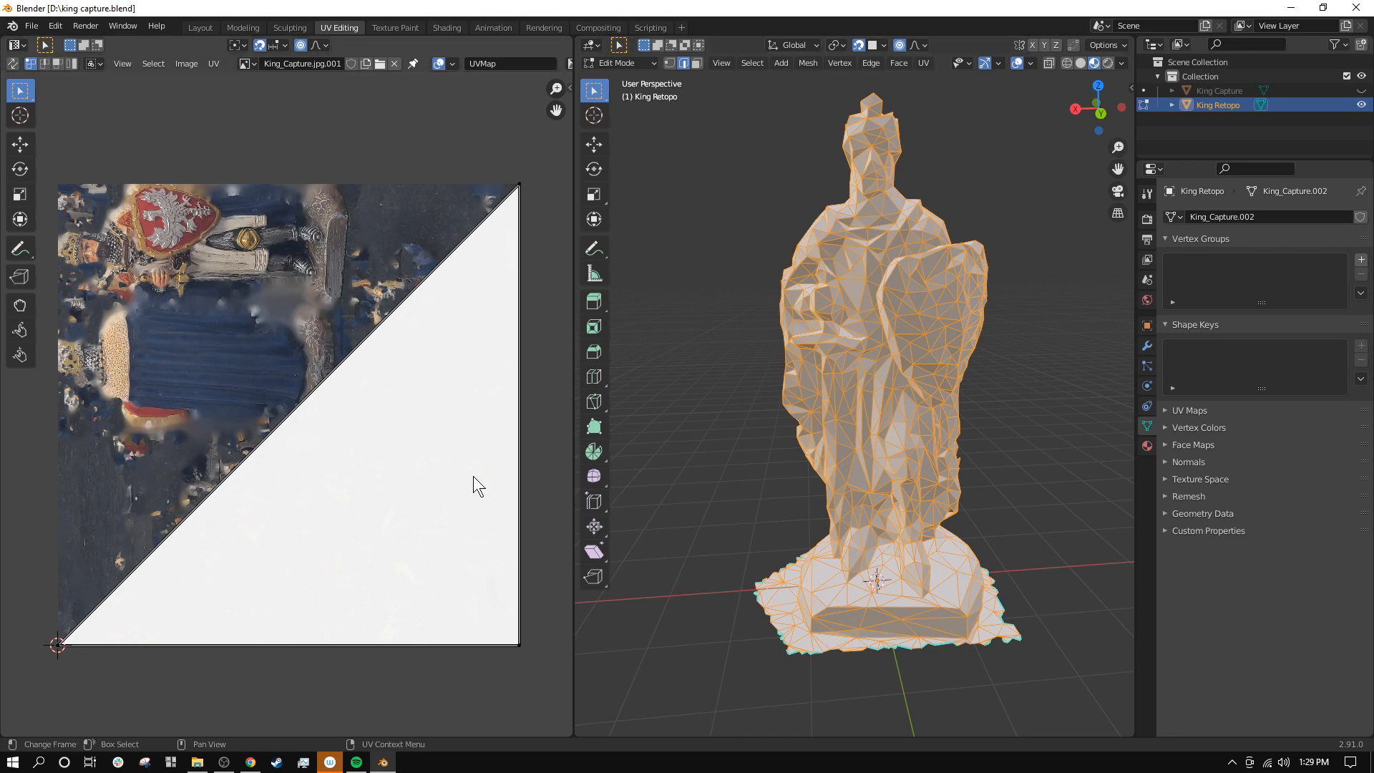
pyautogui.moveTo(715, 422); pyautogui.dragTo(777, 394, button='middle')
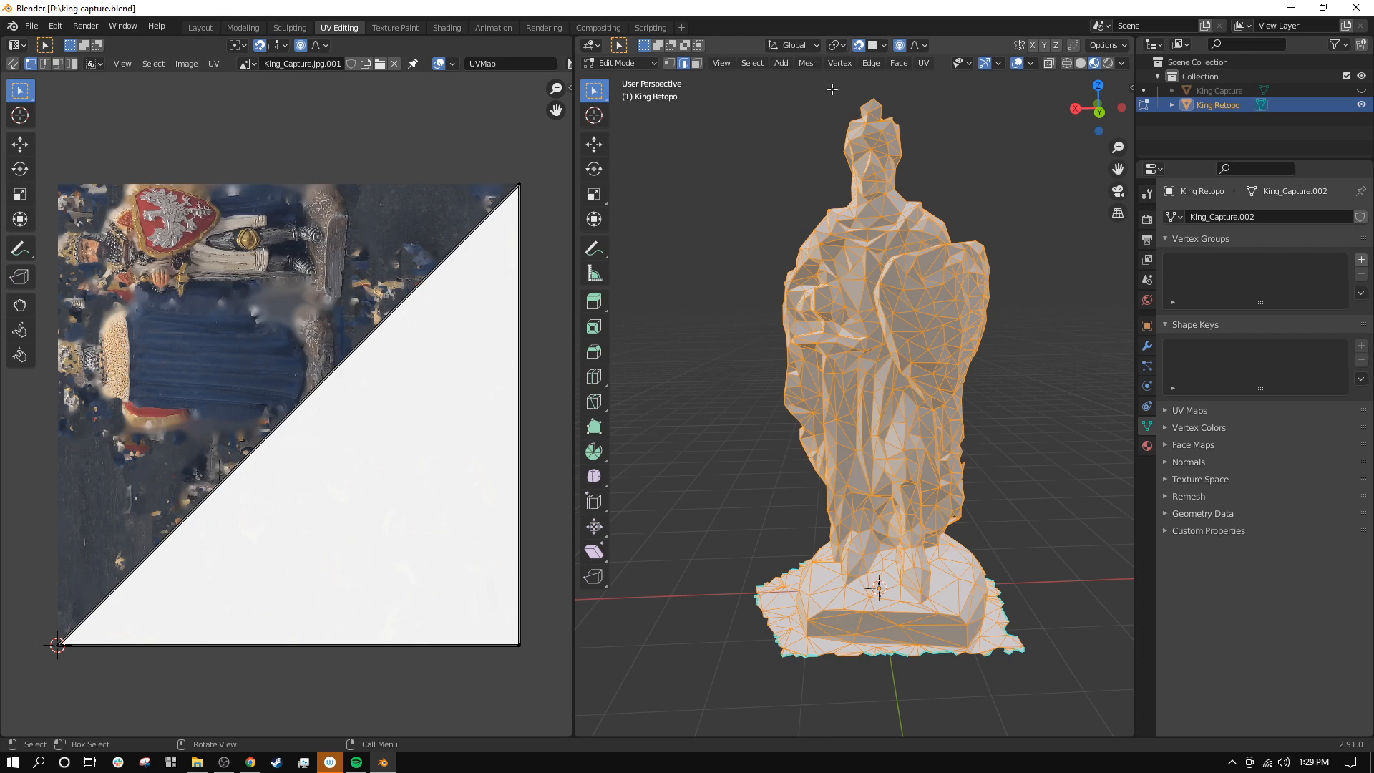
pyautogui.click(922, 64)
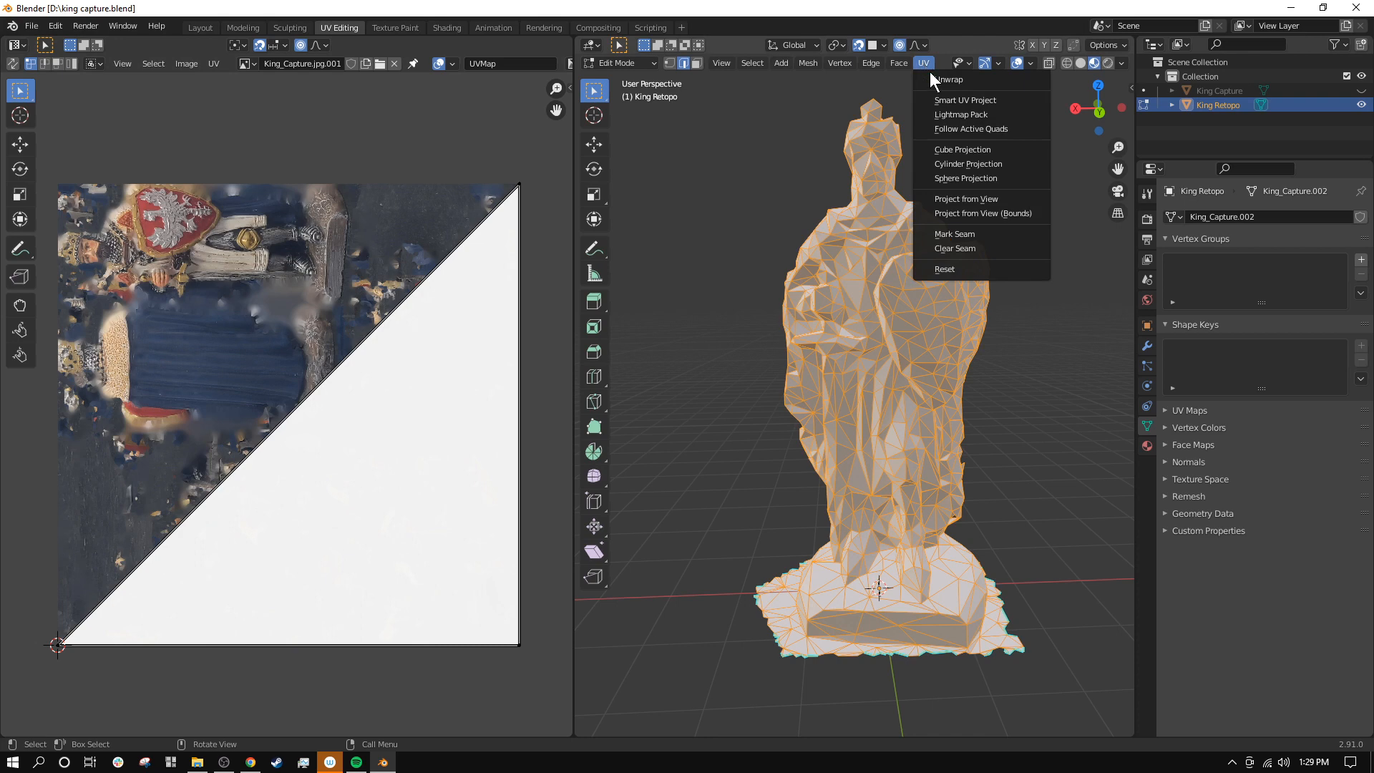
pyautogui.click(933, 79)
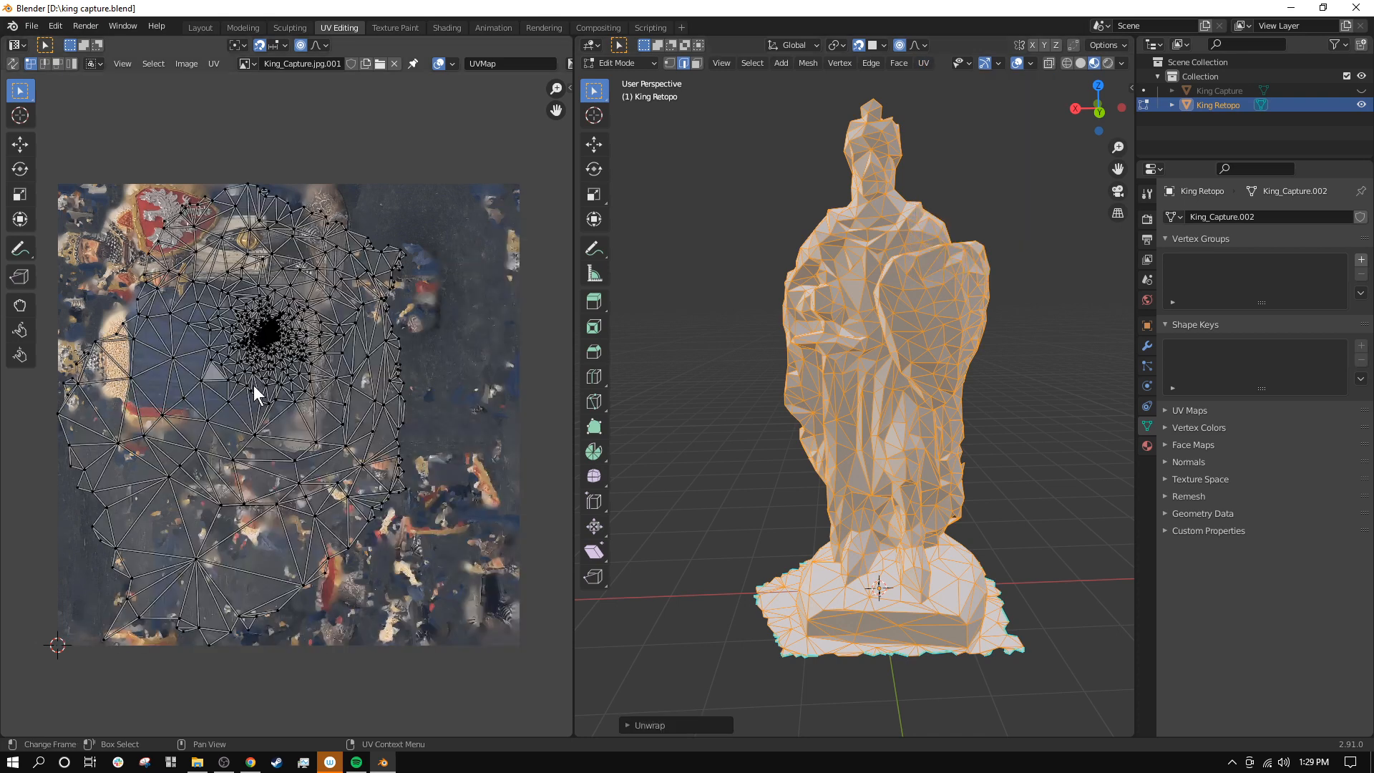
pyautogui.scroll(6, 254, 385)
pyautogui.press('Home')
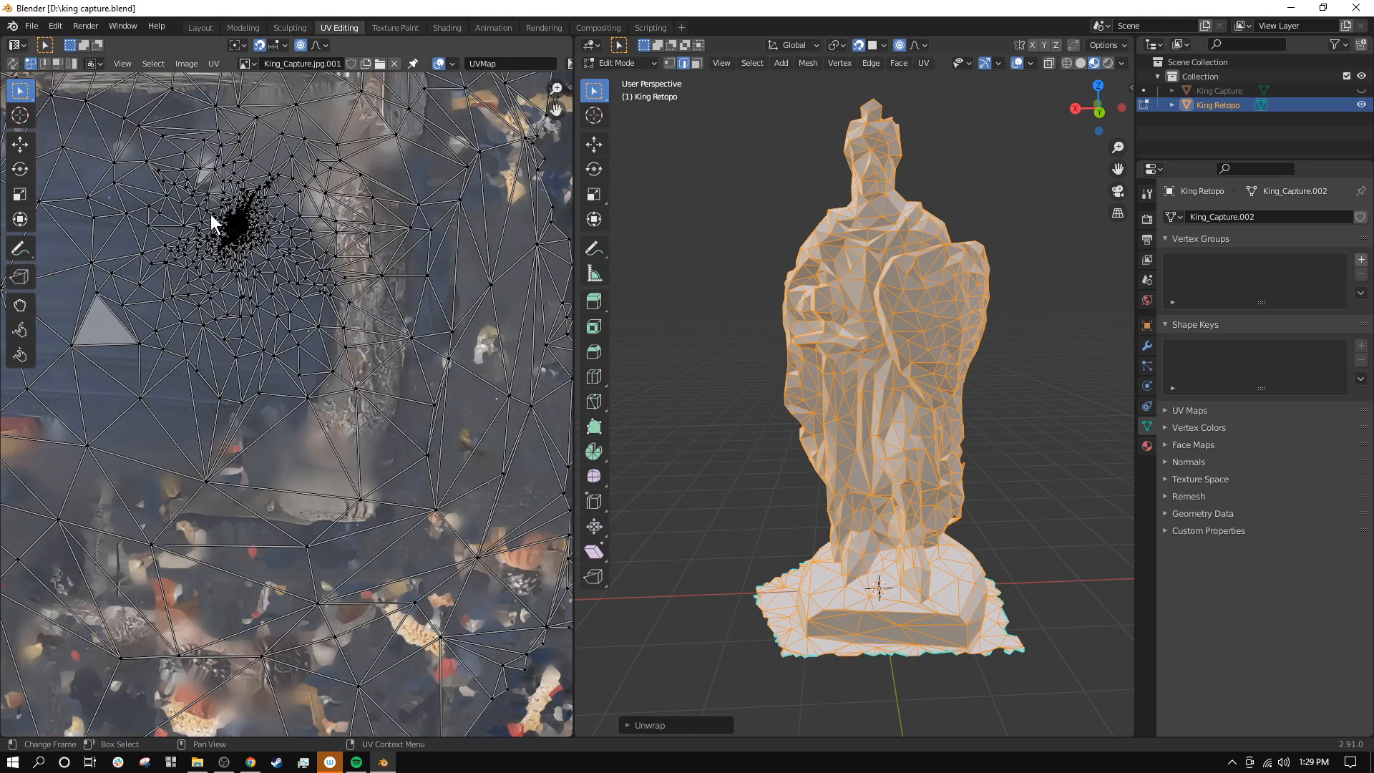
# Step: Apply Smart UV Project to the King Retopo mesh with a 66° angle limit and zero island margin, and inspect the layout
pyautogui.click(921, 63)
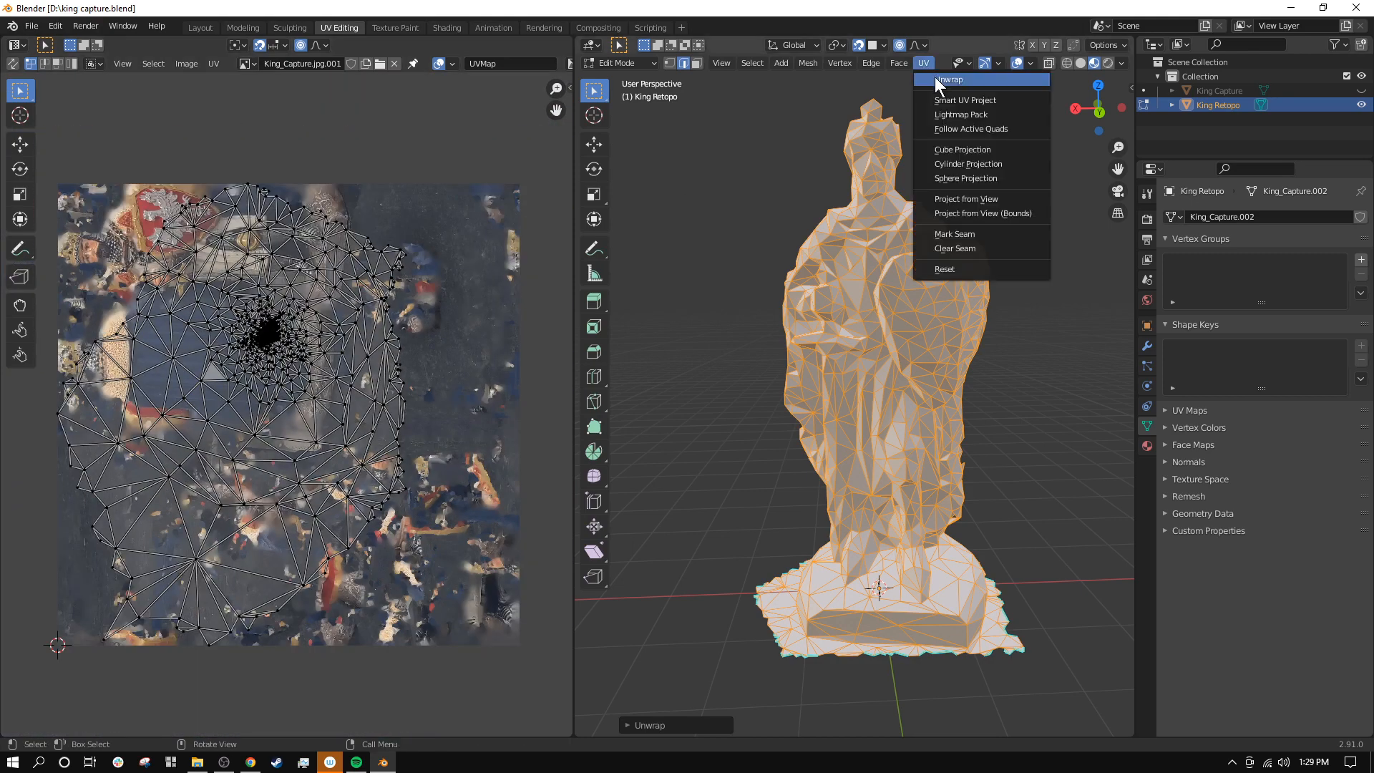
pyautogui.click(1008, 100)
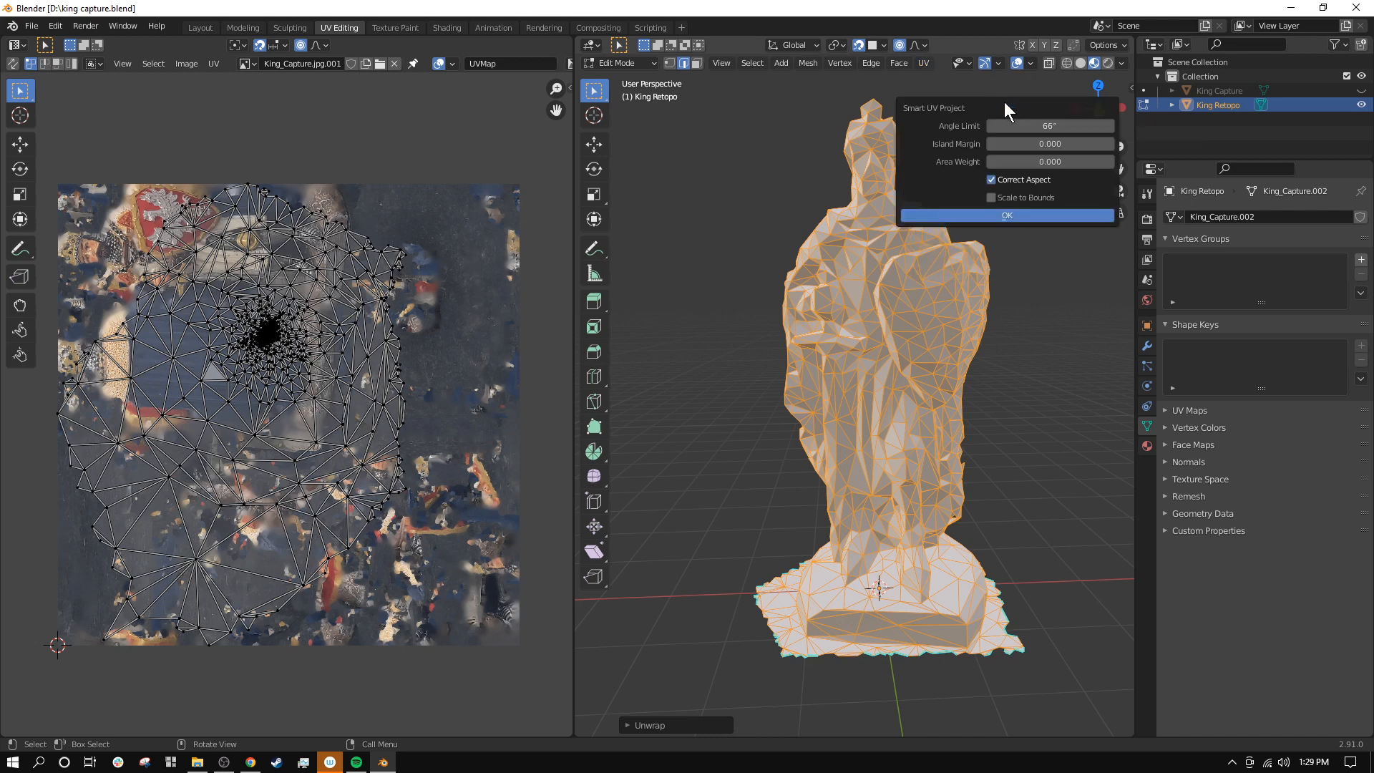
pyautogui.click(1015, 216)
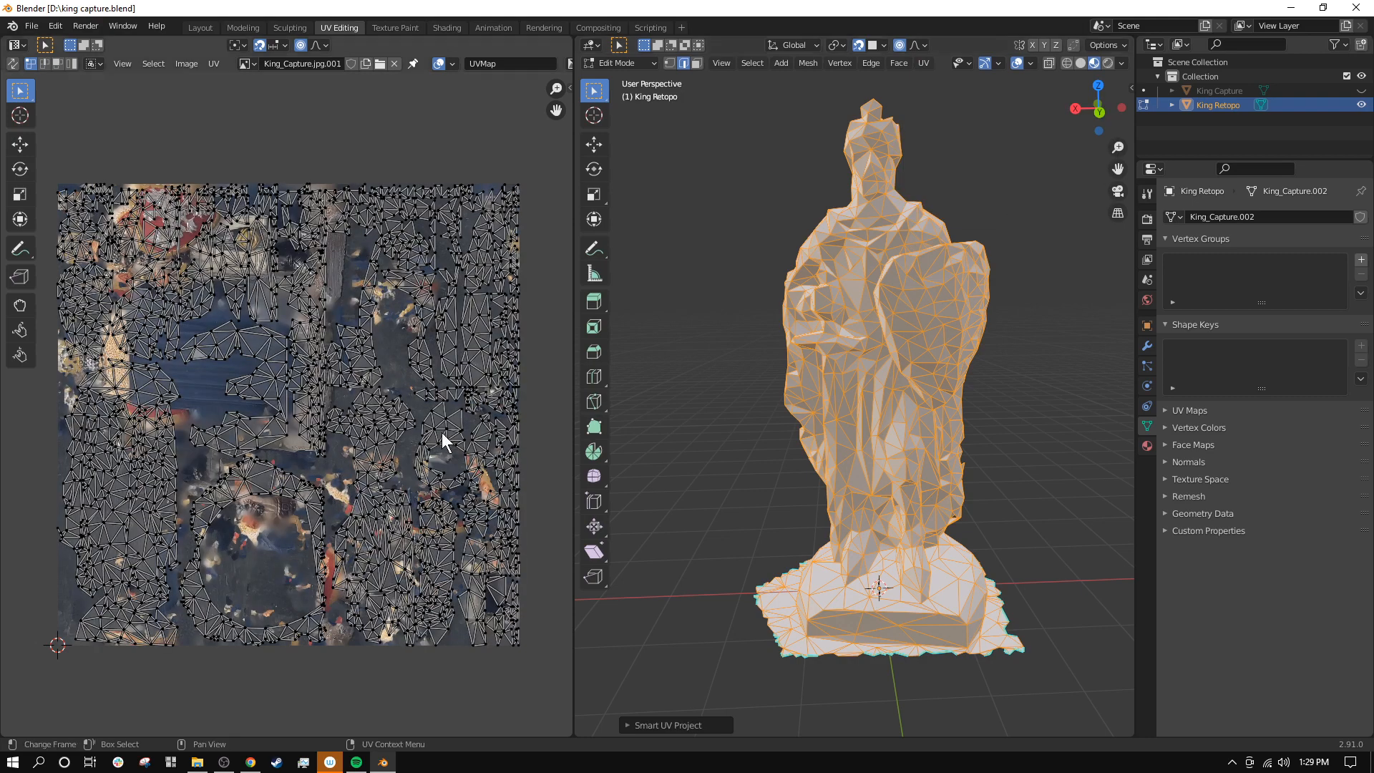
pyautogui.scroll(2, 354, 511)
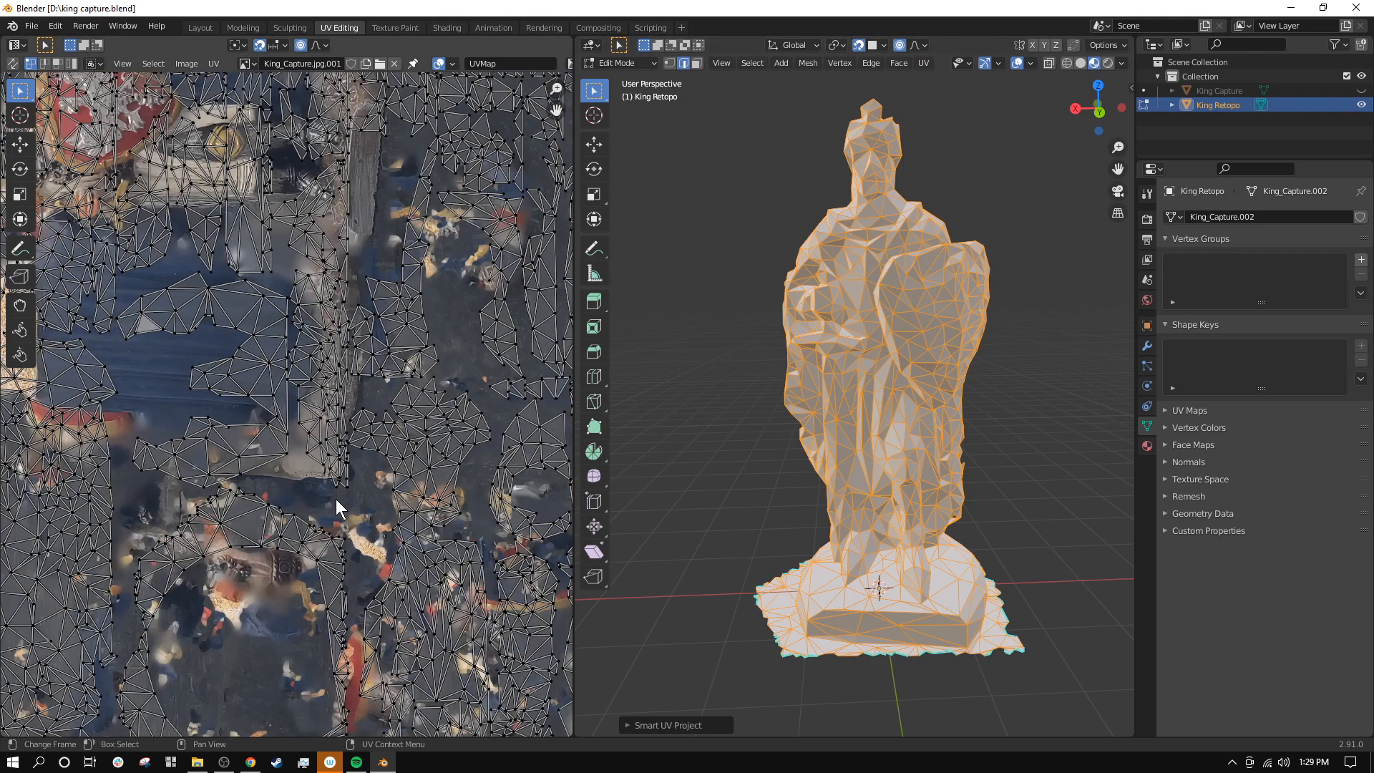
pyautogui.scroll(-4, 229, 573)
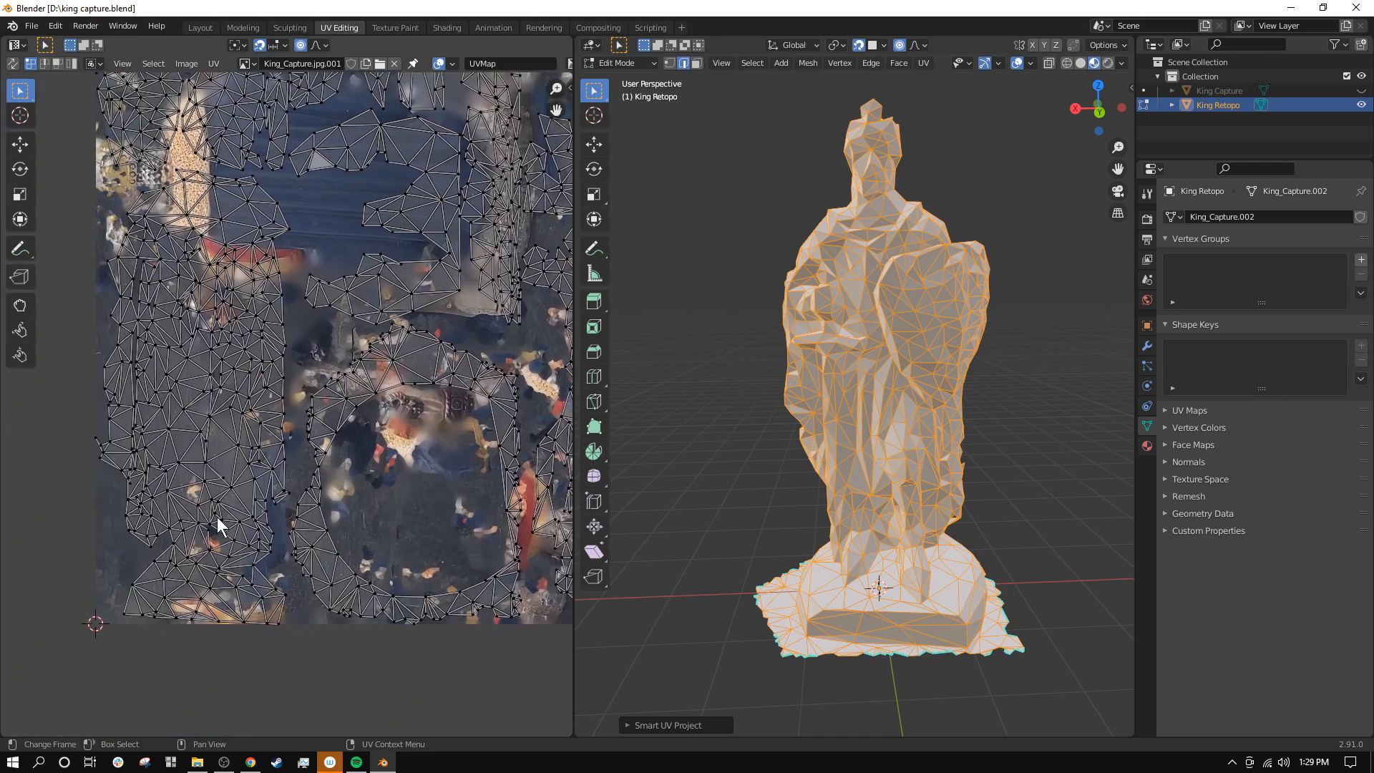
pyautogui.scroll(5, 313, 555)
pyautogui.moveTo(257, 379); pyautogui.dragTo(299, 509, button='middle')
pyautogui.moveTo(460, 536); pyautogui.dragTo(236, 397, button='middle')
pyautogui.scroll(-4, 236, 397)
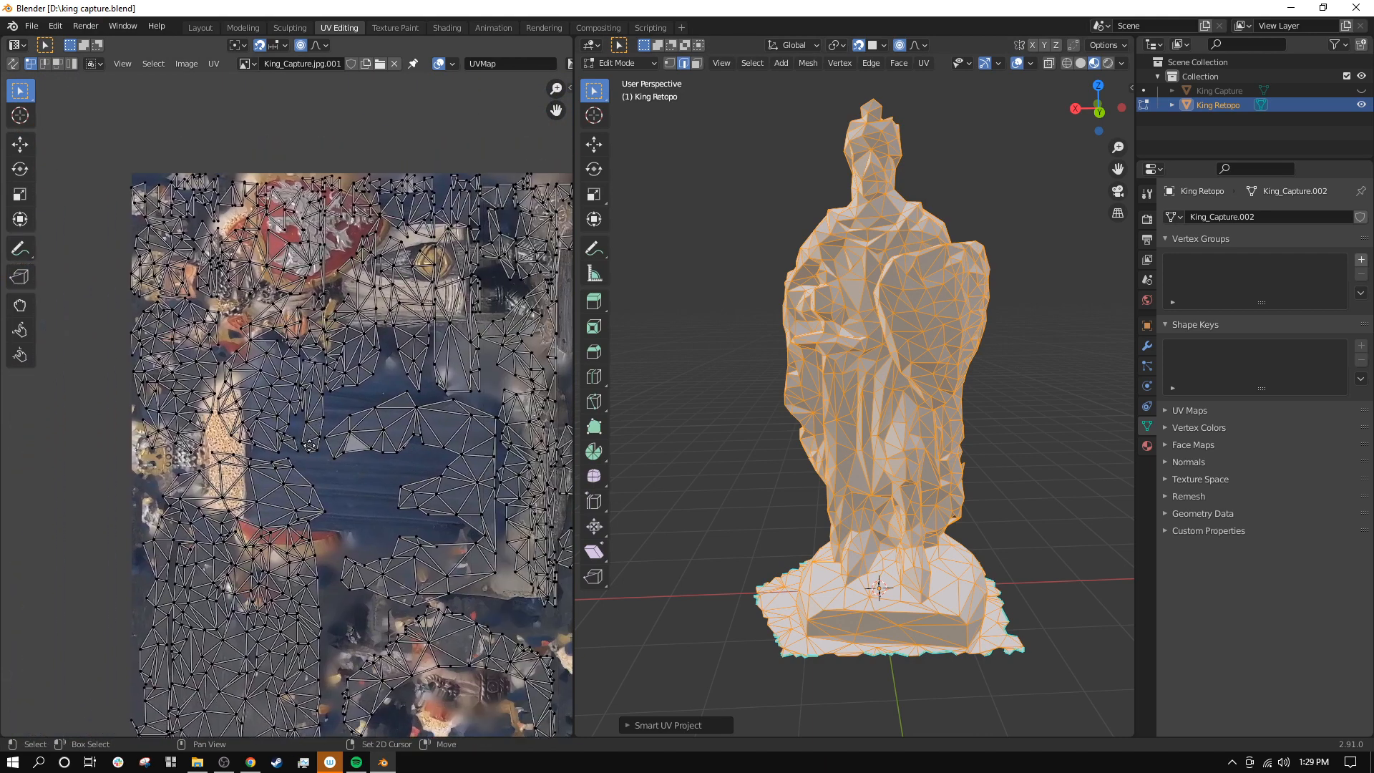
# Step: Circle-select the shield faces on the King Retopo mesh to see where their UVs lie on the texture, and clear the selection
pyautogui.hotkey('alt', 'a')
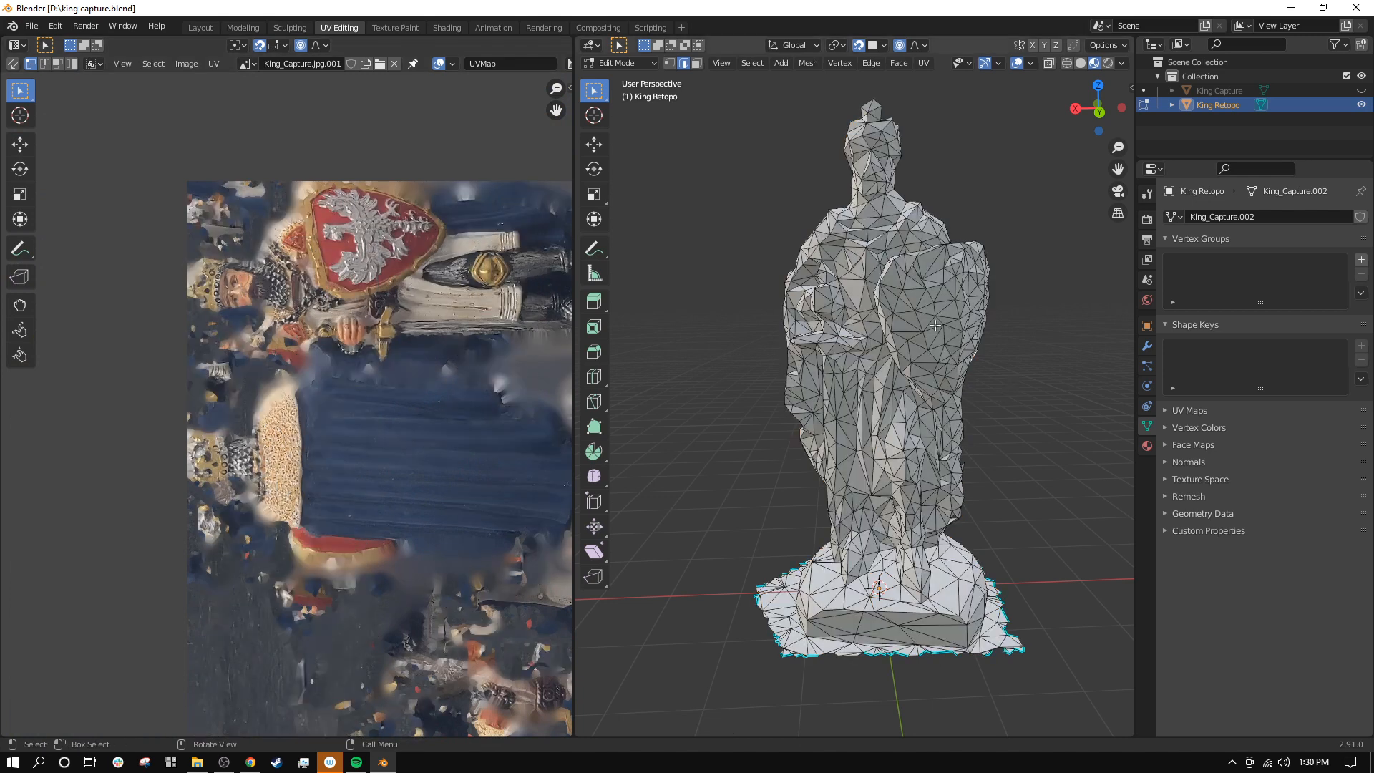
pyautogui.press('c')
pyautogui.moveTo(936, 294); pyautogui.dragTo(937, 333)
pyautogui.middleClick(951, 335)
pyautogui.rightClick(1001, 326)
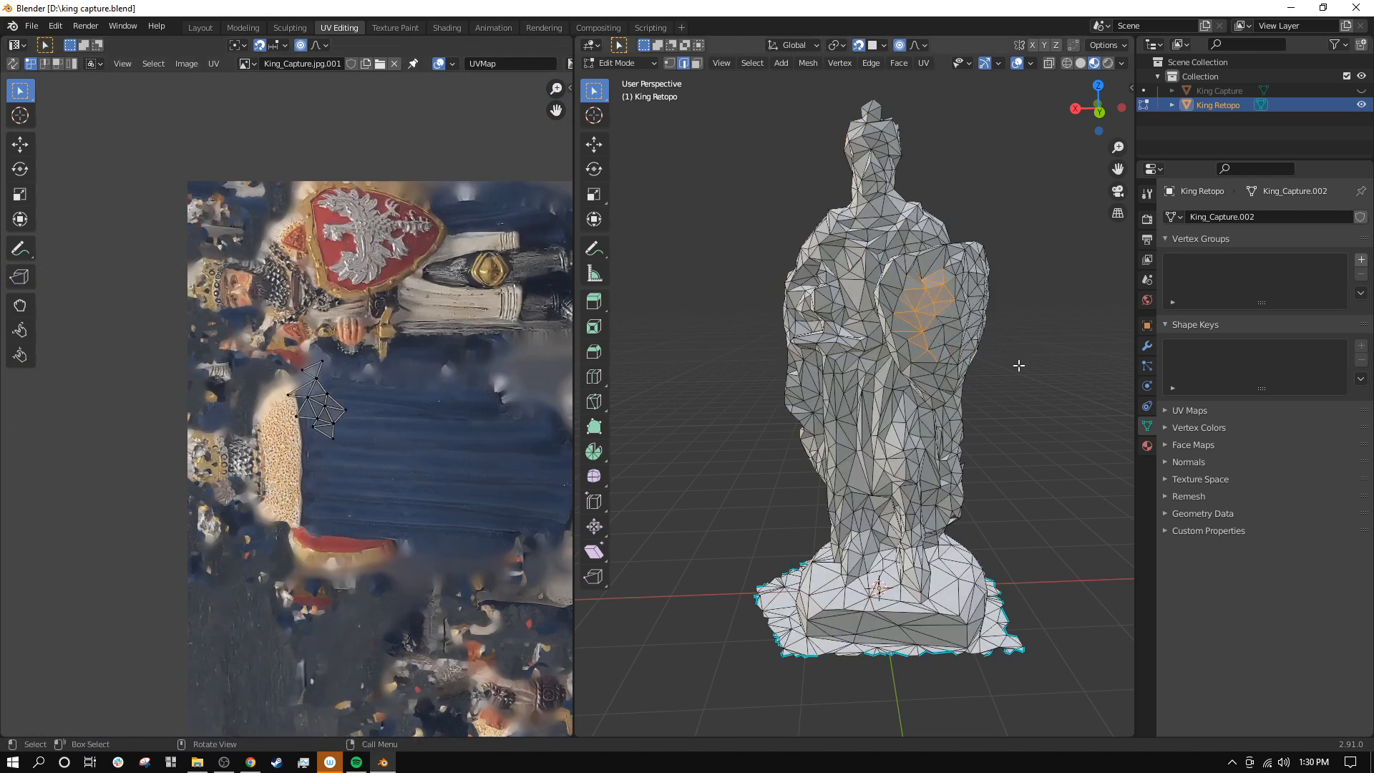
pyautogui.moveTo(1019, 365); pyautogui.dragTo(898, 329, button='middle')
pyautogui.press('c')
pyautogui.moveTo(897, 326)
pyautogui.mouseDown()
pyautogui.moveTo(859, 272)
pyautogui.moveTo(866, 344)
pyautogui.moveTo(952, 344)
pyautogui.moveTo(900, 287)
pyautogui.moveTo(922, 268)
pyautogui.mouseUp()
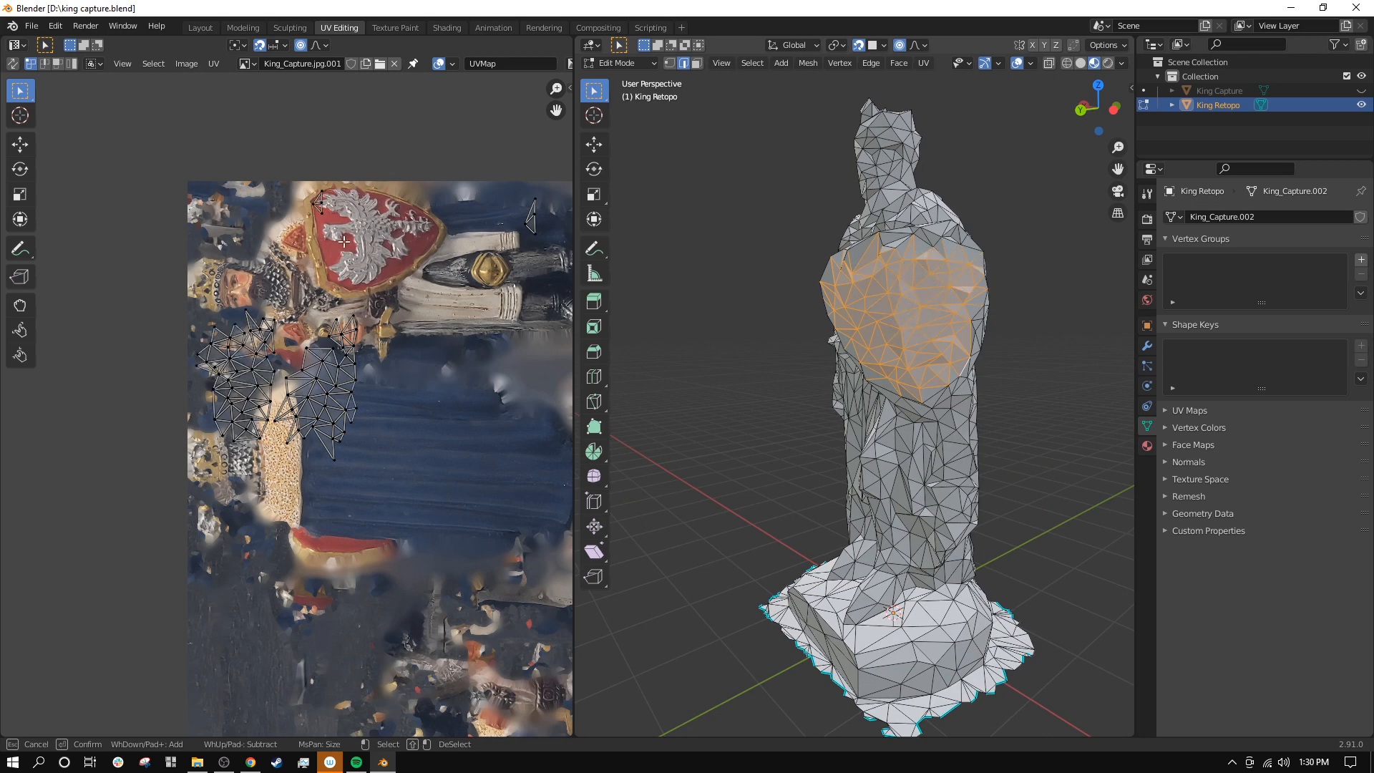
pyautogui.rightClick(709, 408)
pyautogui.moveTo(708, 408); pyautogui.dragTo(773, 420, button='middle')
pyautogui.hotkey('alt', 'a')
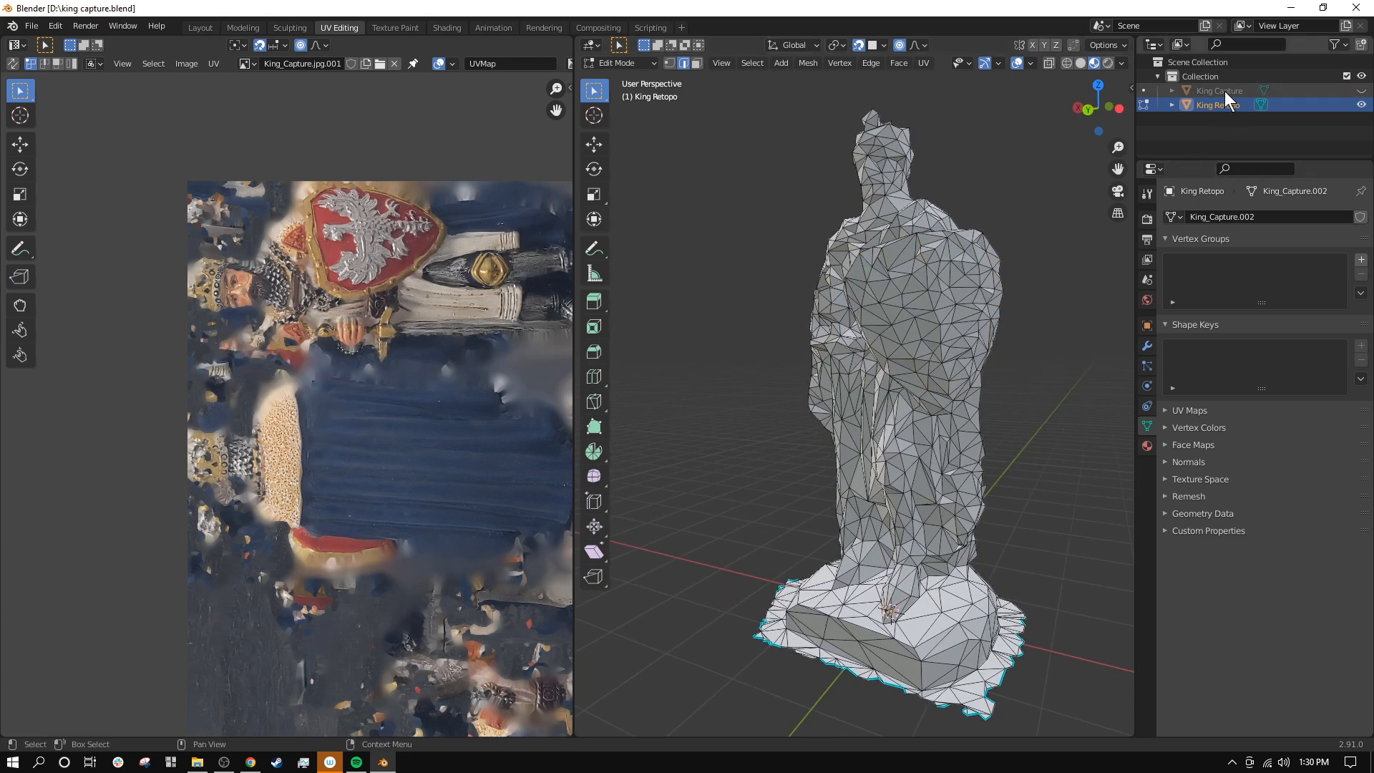
# Step: Show the textured King Capture scan in place of King Retopo to compare the shield, and switch back to King Retopo
pyautogui.click(1225, 91)
pyautogui.click(1360, 105)
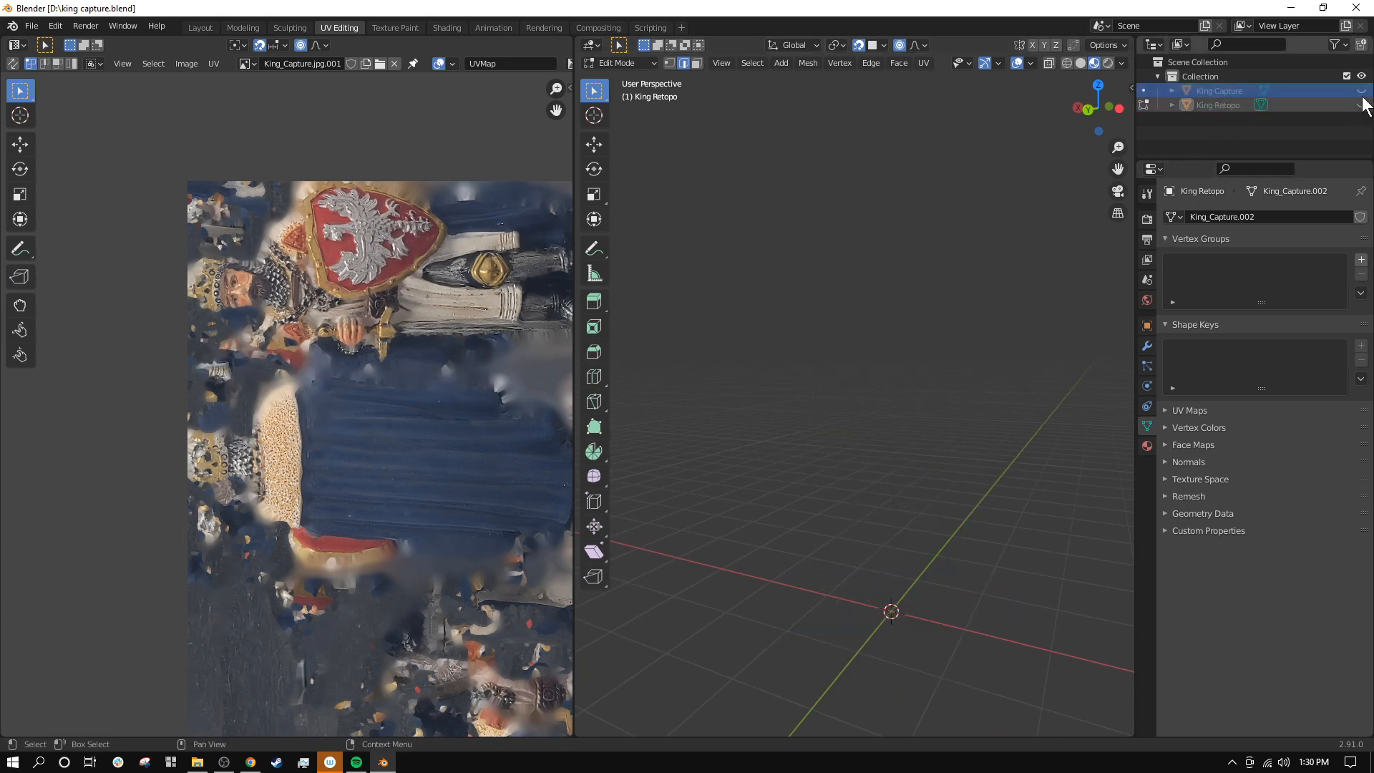
pyautogui.click(1361, 91)
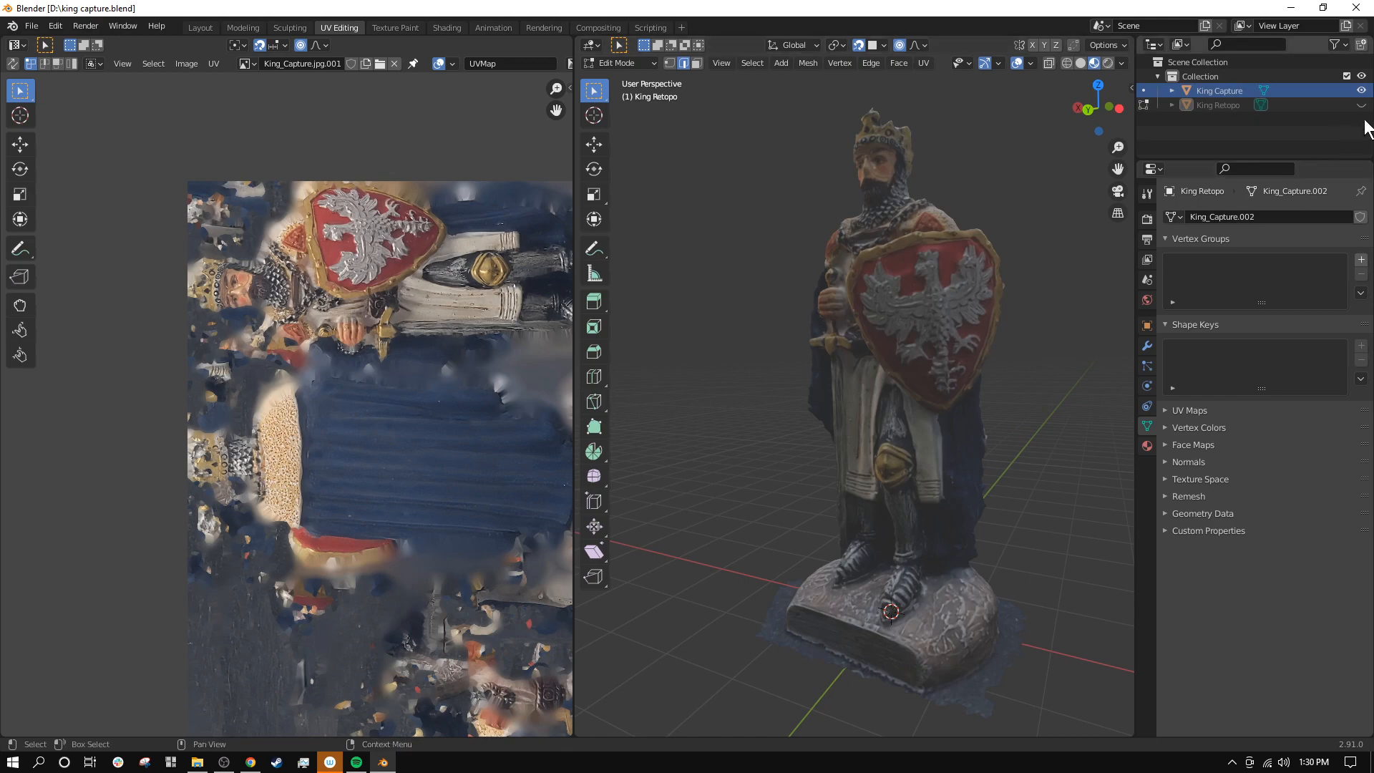
pyautogui.click(1361, 90)
pyautogui.click(1361, 105)
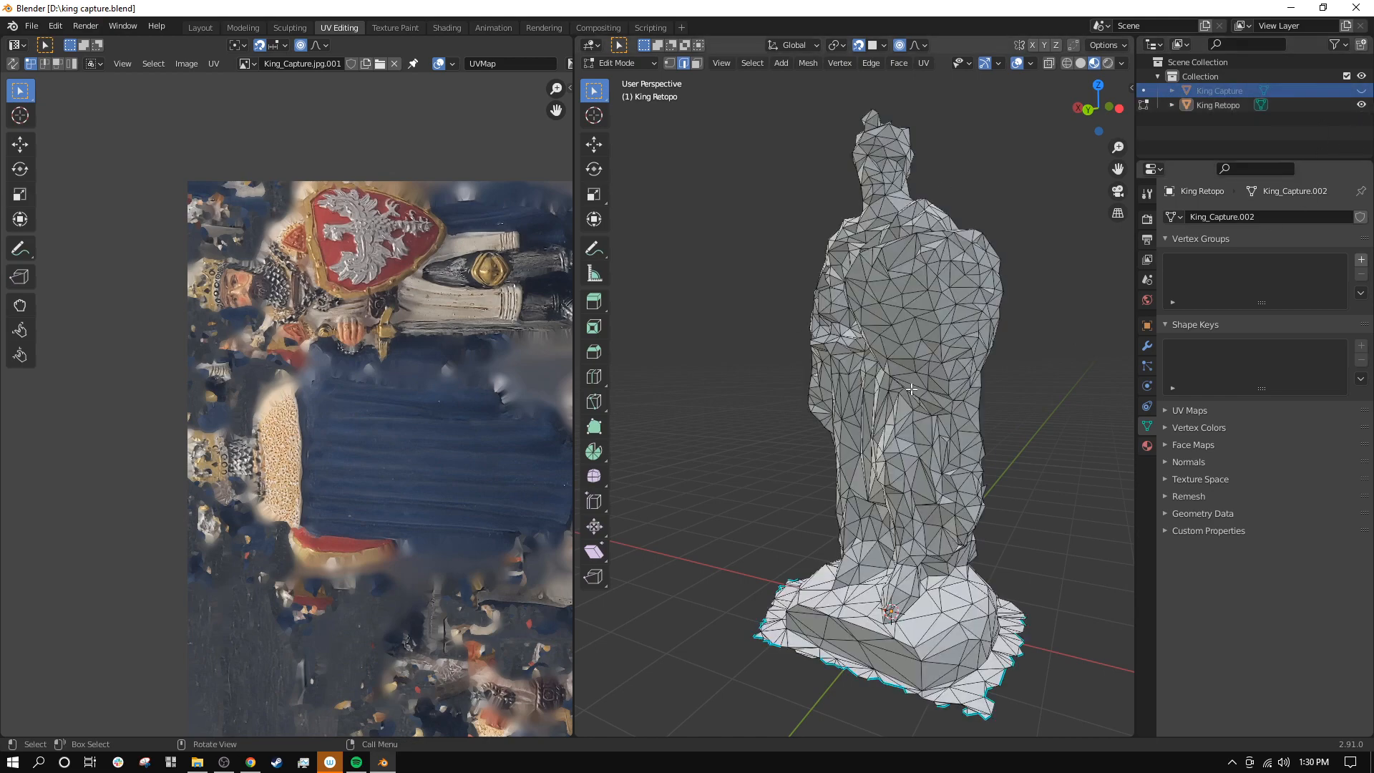
pyautogui.moveTo(861, 400)
pyautogui.mouseDown(button='middle')
pyautogui.moveTo(927, 371)
pyautogui.moveTo(910, 355)
pyautogui.moveTo(890, 455)
pyautogui.moveTo(906, 406)
pyautogui.moveTo(887, 397)
pyautogui.mouseUp(button='middle')
pyautogui.click(1220, 105)
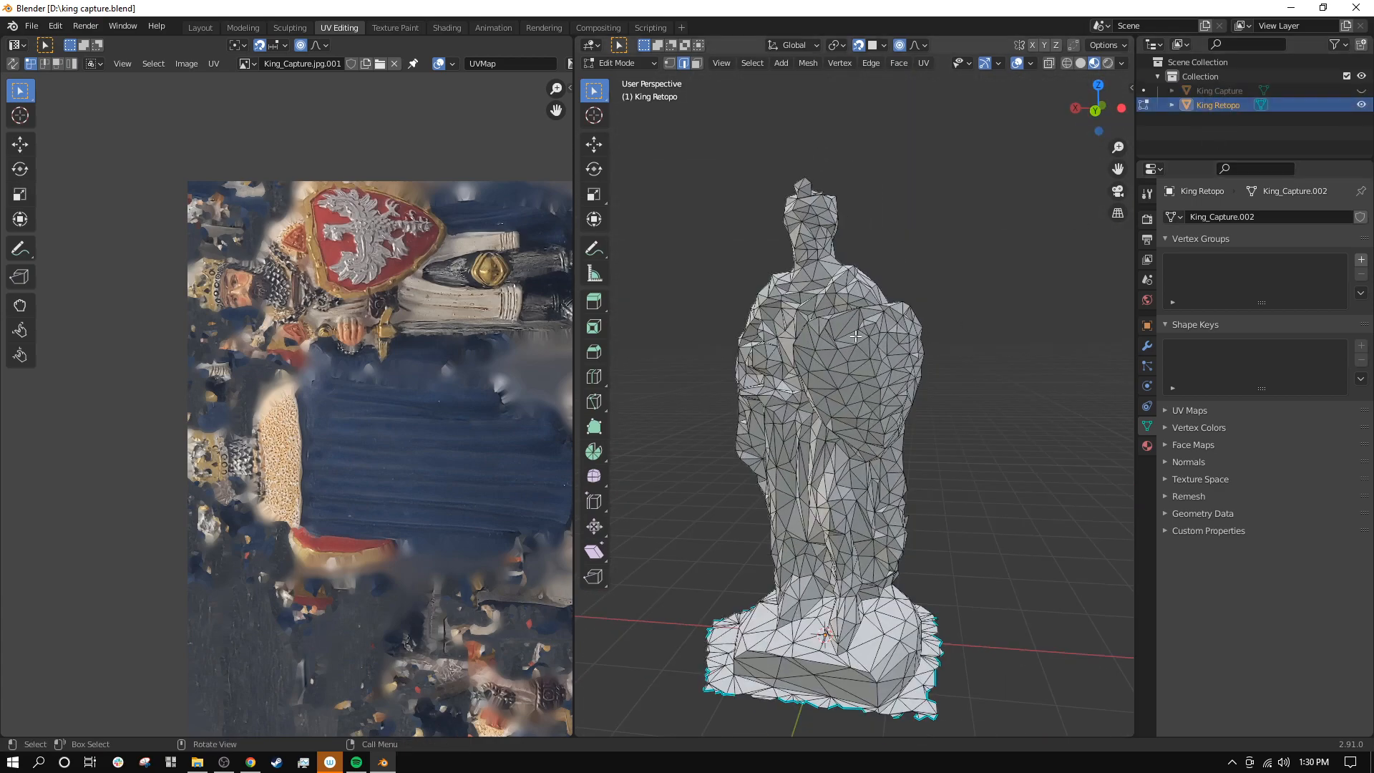
# Step: Widen the UV editor area and zoom out to see the full height of the texture beside the statue
pyautogui.moveTo(712, 444); pyautogui.dragTo(743, 413, button='middle')
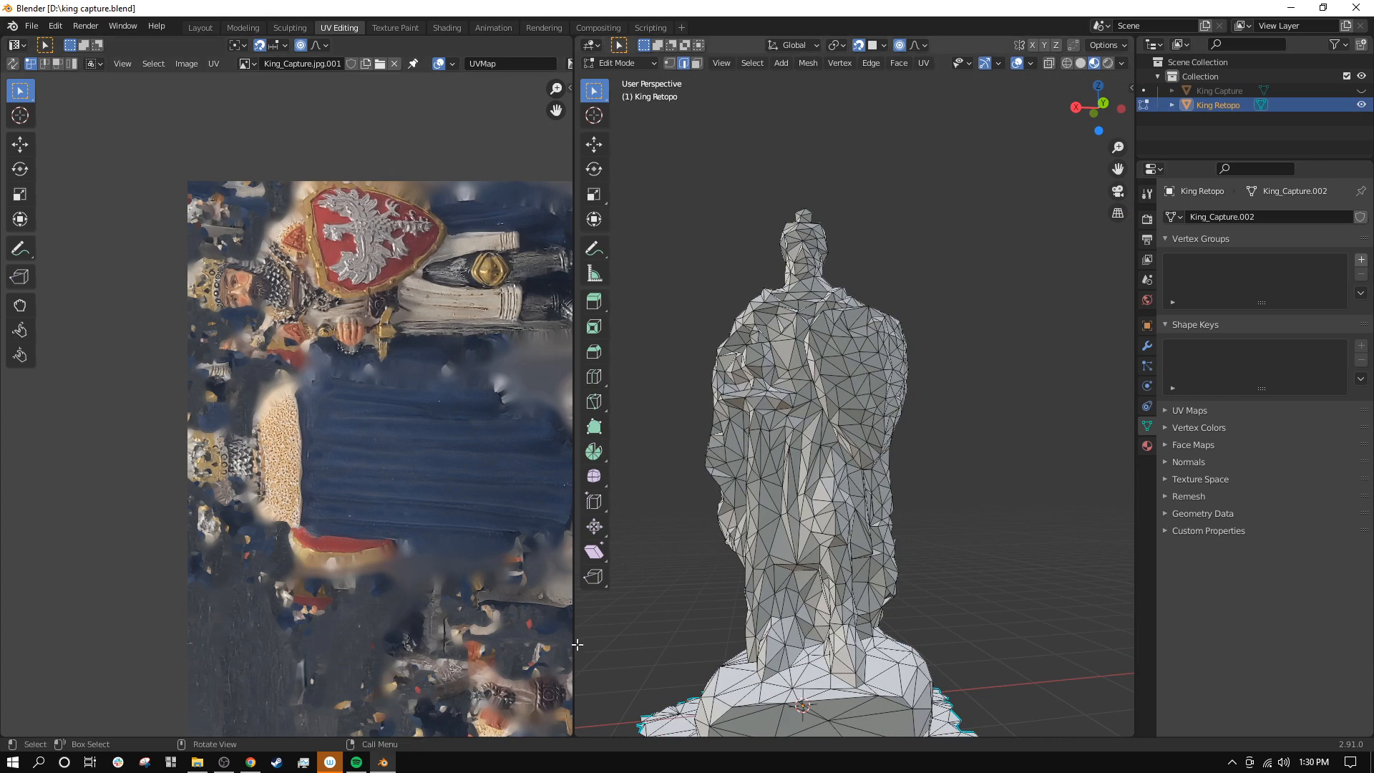
pyautogui.moveTo(577, 644); pyautogui.dragTo(634, 644)
pyautogui.scroll(-3, 349, 492)
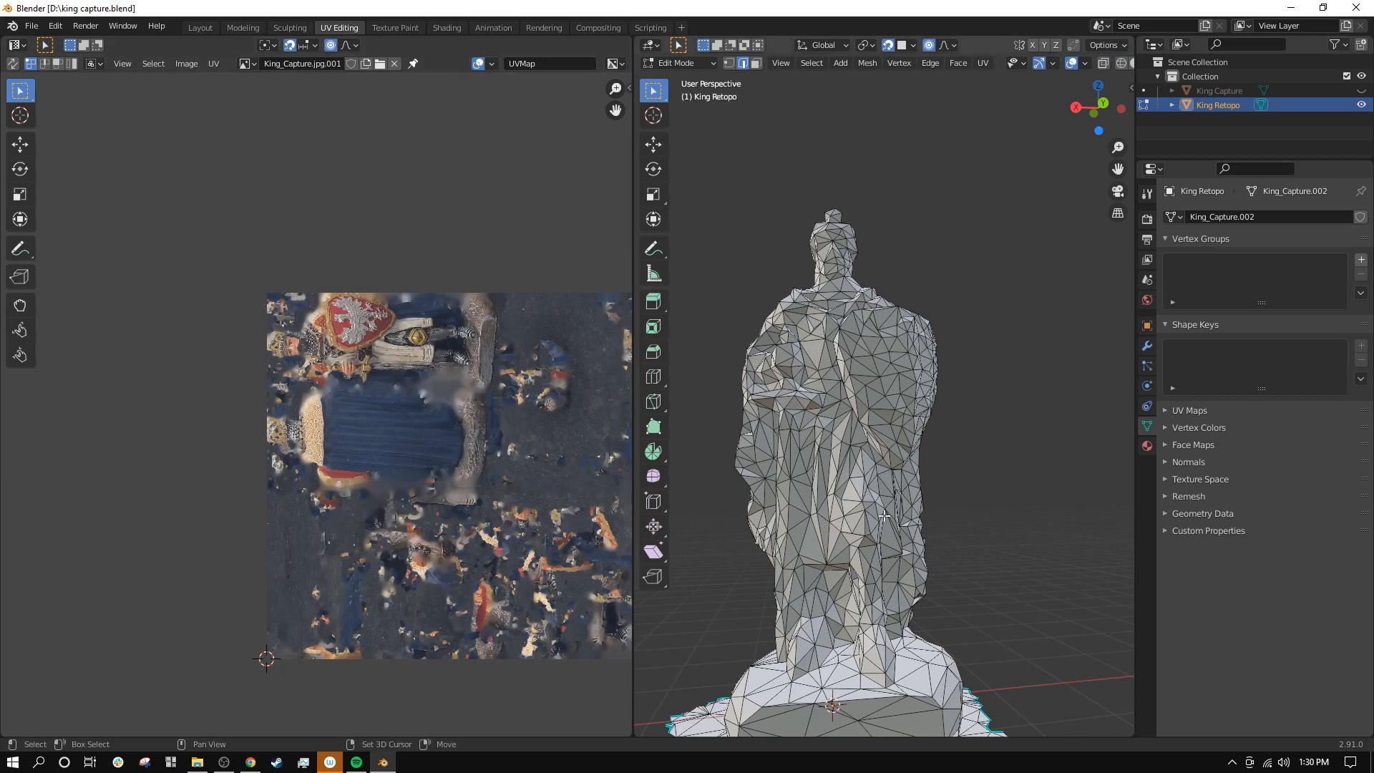
pyautogui.moveTo(673, 283)
pyautogui.mouseDown(button='middle')
pyautogui.moveTo(723, 279)
pyautogui.moveTo(687, 275)
pyautogui.mouseUp(button='middle')
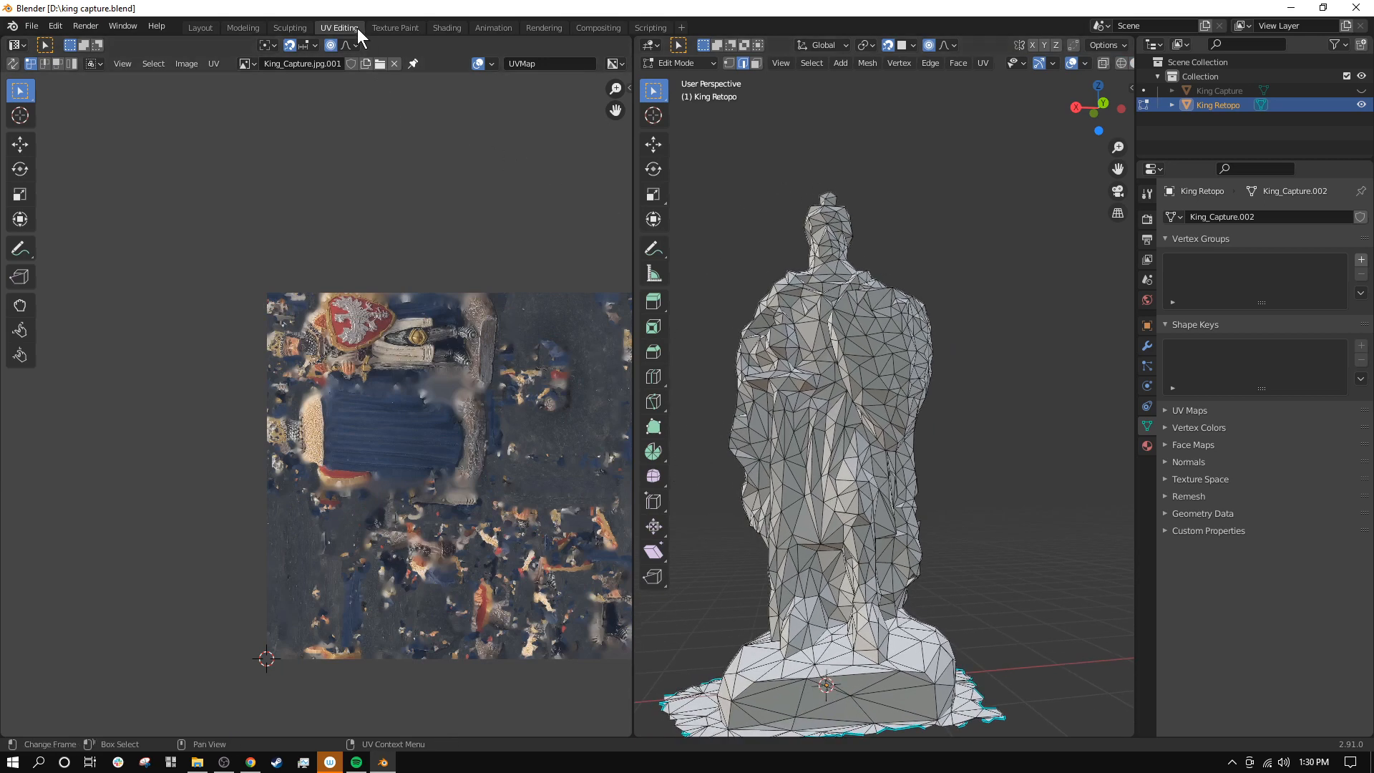
# Step: Switch to the Shading workspace and enlarge its 3D viewport with the King Retopo statue seen from the front
pyautogui.click(441, 26)
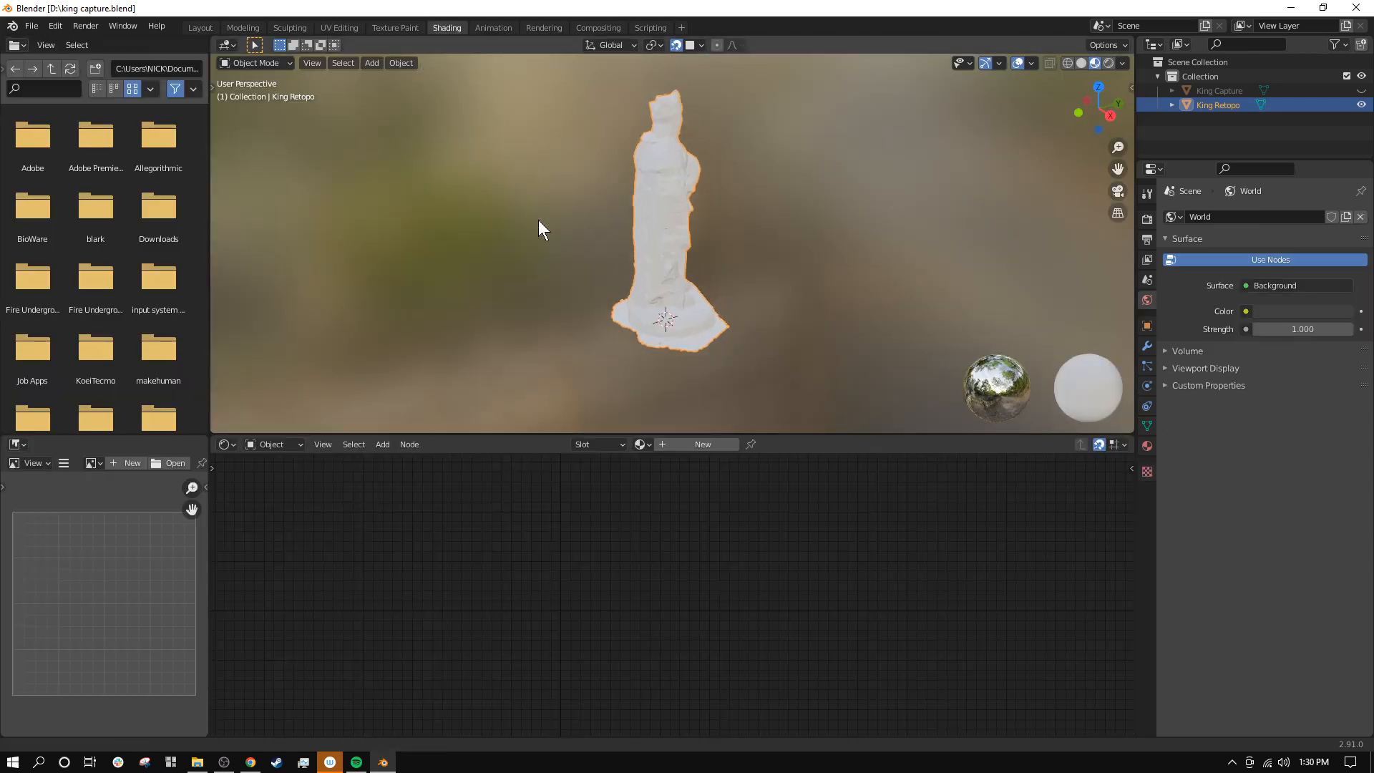
pyautogui.moveTo(539, 221); pyautogui.dragTo(614, 272, button='middle')
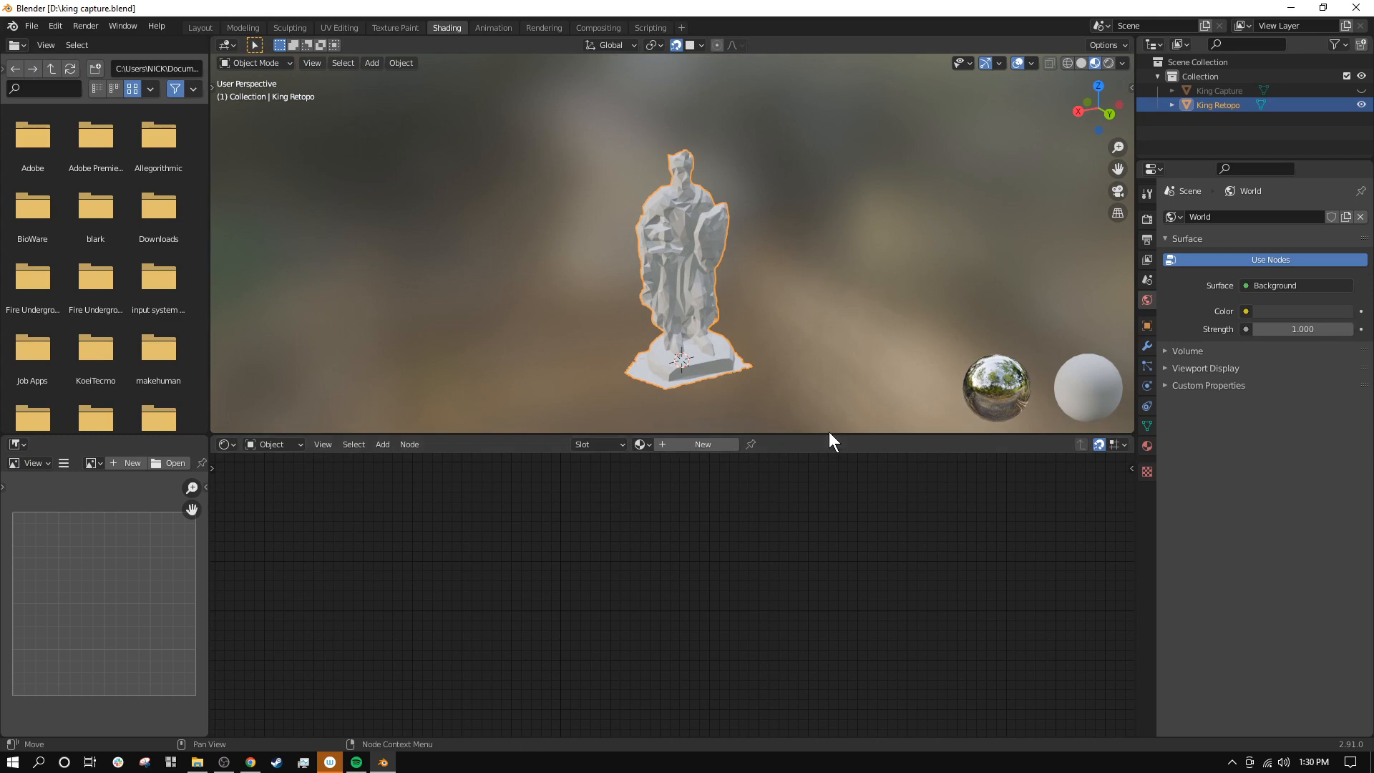
pyautogui.moveTo(830, 435); pyautogui.dragTo(828, 470)
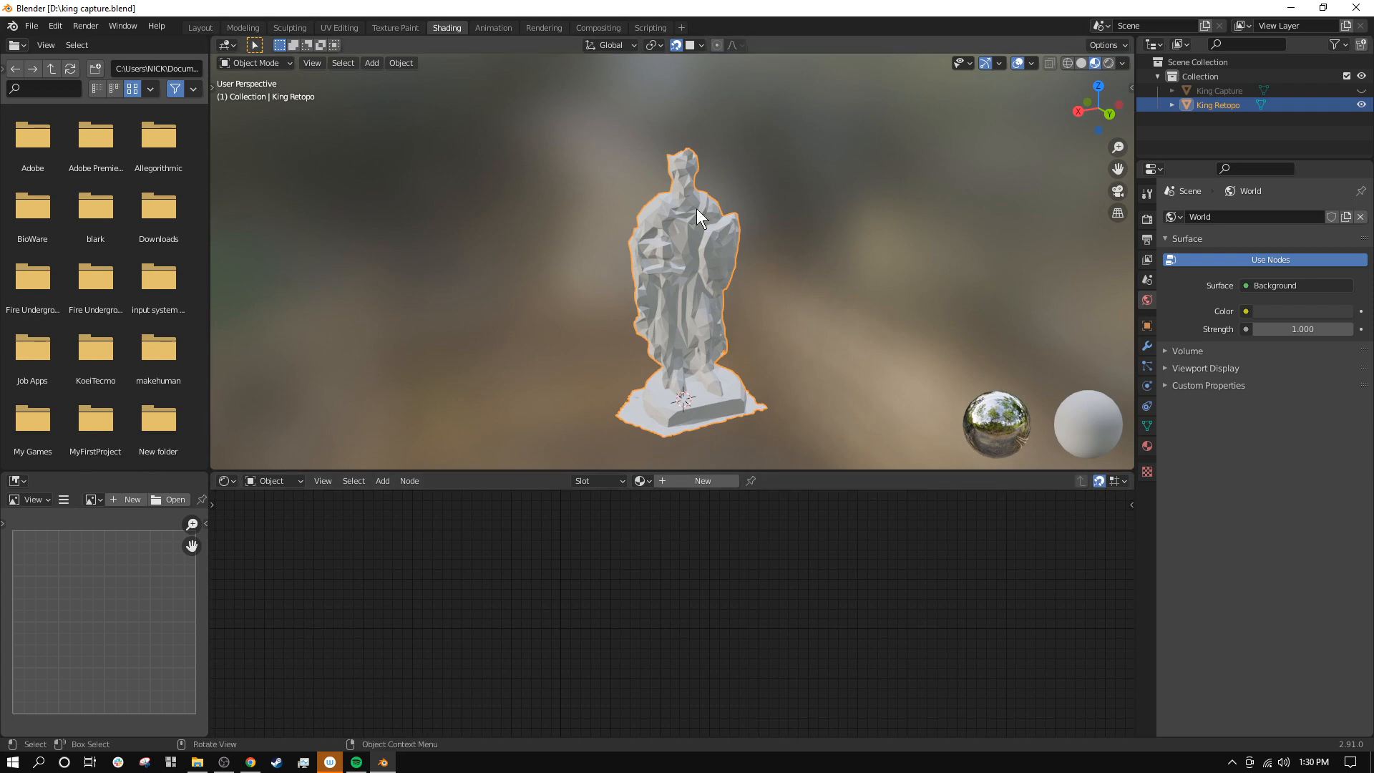
# Step: Hide King Retopo, show and select King Capture, and enlarge the node editor to see its material nodes
pyautogui.click(1360, 104)
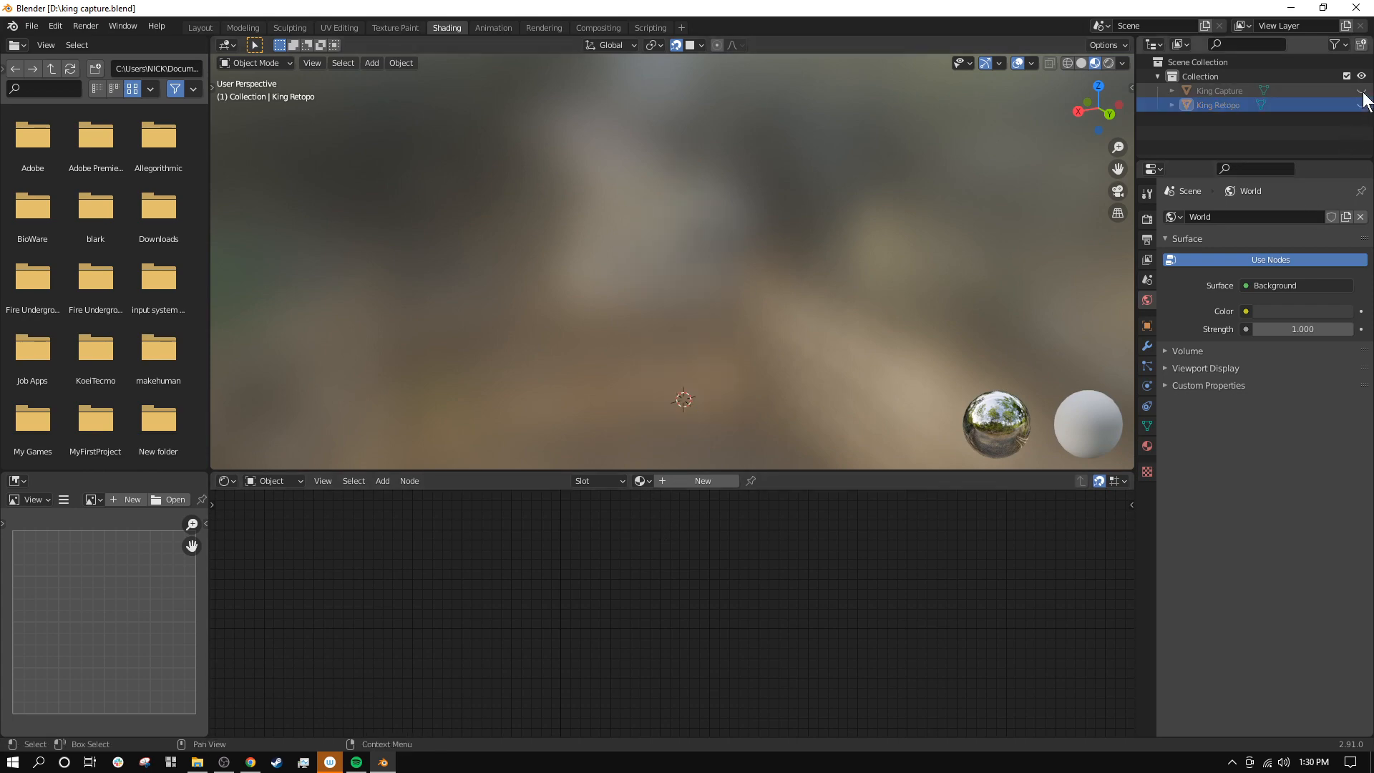
pyautogui.click(1361, 90)
pyautogui.click(662, 269)
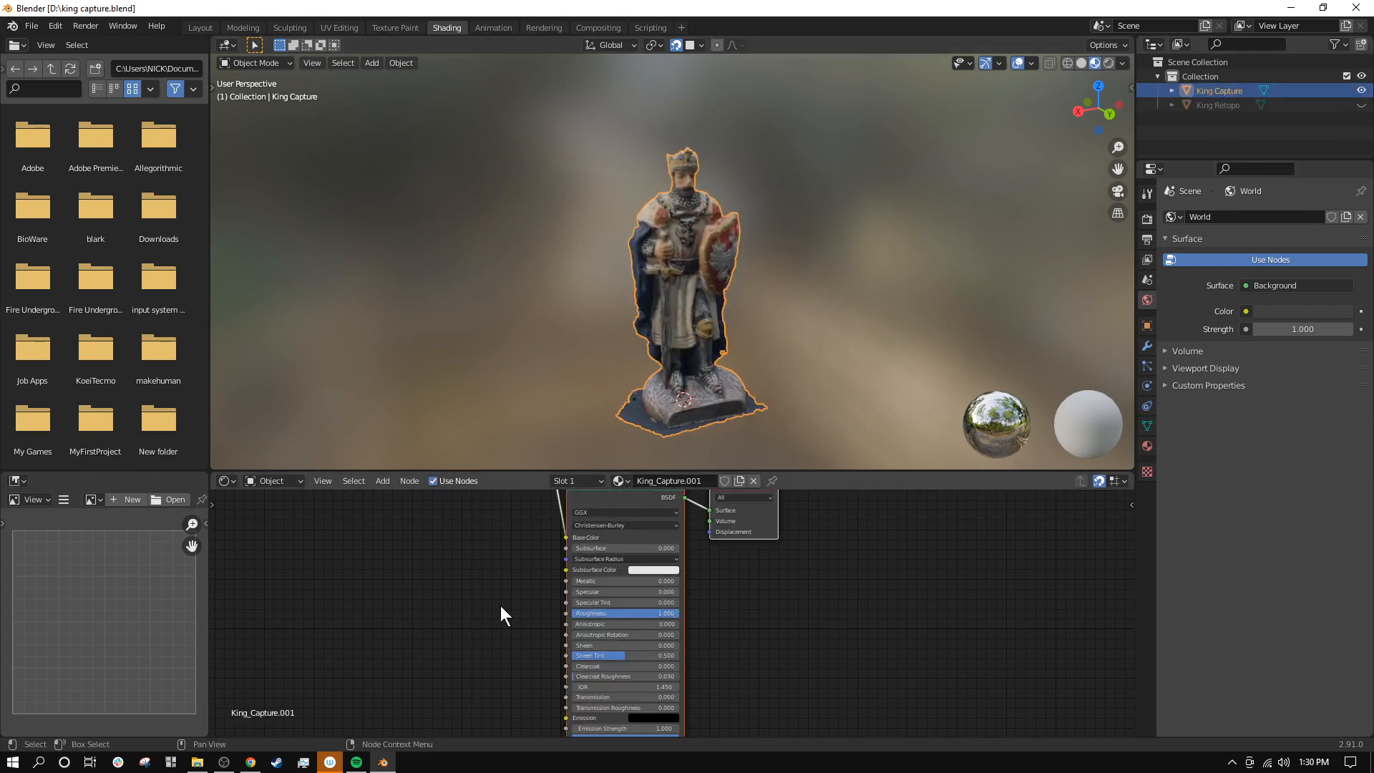
pyautogui.moveTo(528, 471); pyautogui.dragTo(523, 406)
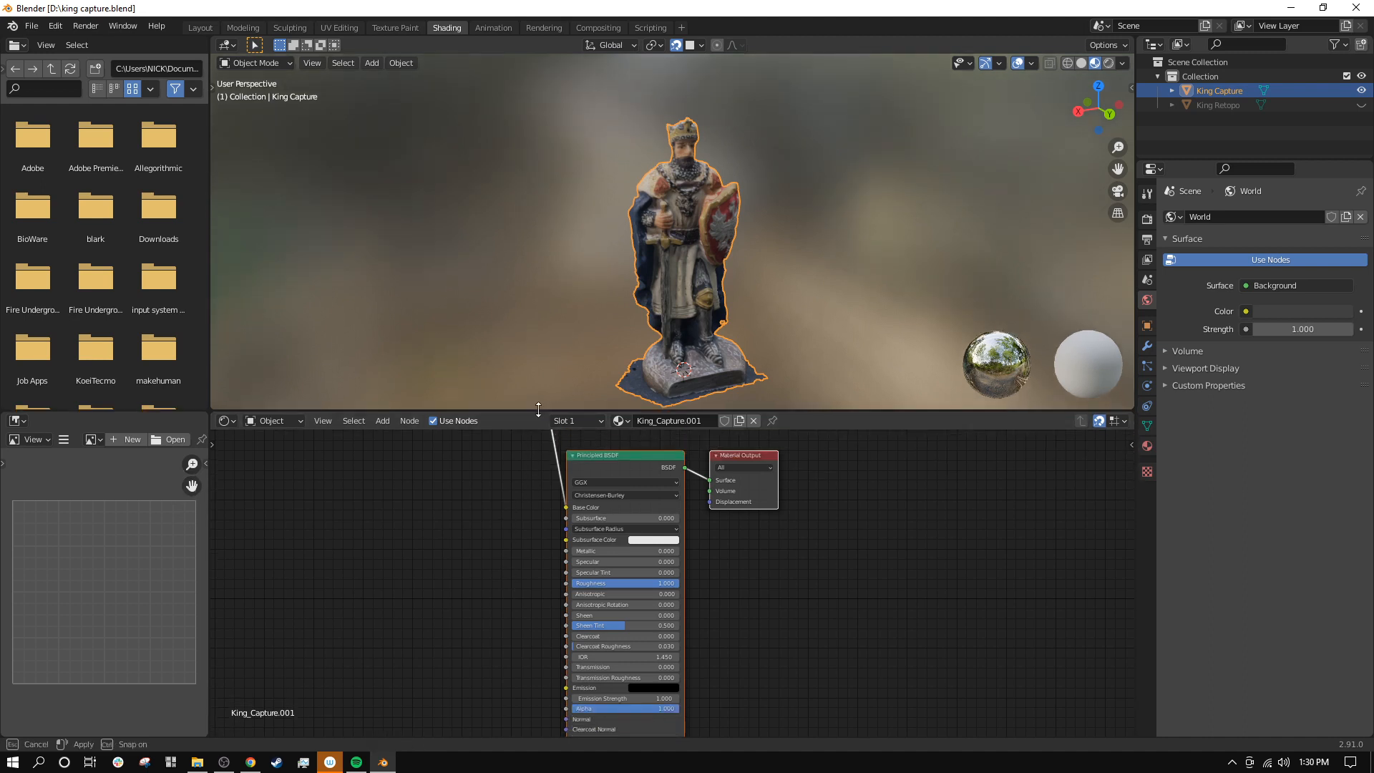
# Step: Place the King_Capture.jpg.001 image texture node beside the Principled BSDF and examine how it feeds the base color
pyautogui.moveTo(472, 486); pyautogui.dragTo(491, 555, button='middle')
pyautogui.moveTo(477, 492); pyautogui.dragTo(482, 524)
pyautogui.click(642, 495)
pyautogui.scroll(-1, 558, 491)
pyautogui.moveTo(490, 446); pyautogui.dragTo(483, 593)
pyautogui.scroll(2, 462, 587)
pyautogui.moveTo(462, 594); pyautogui.dragTo(517, 486, button='middle')
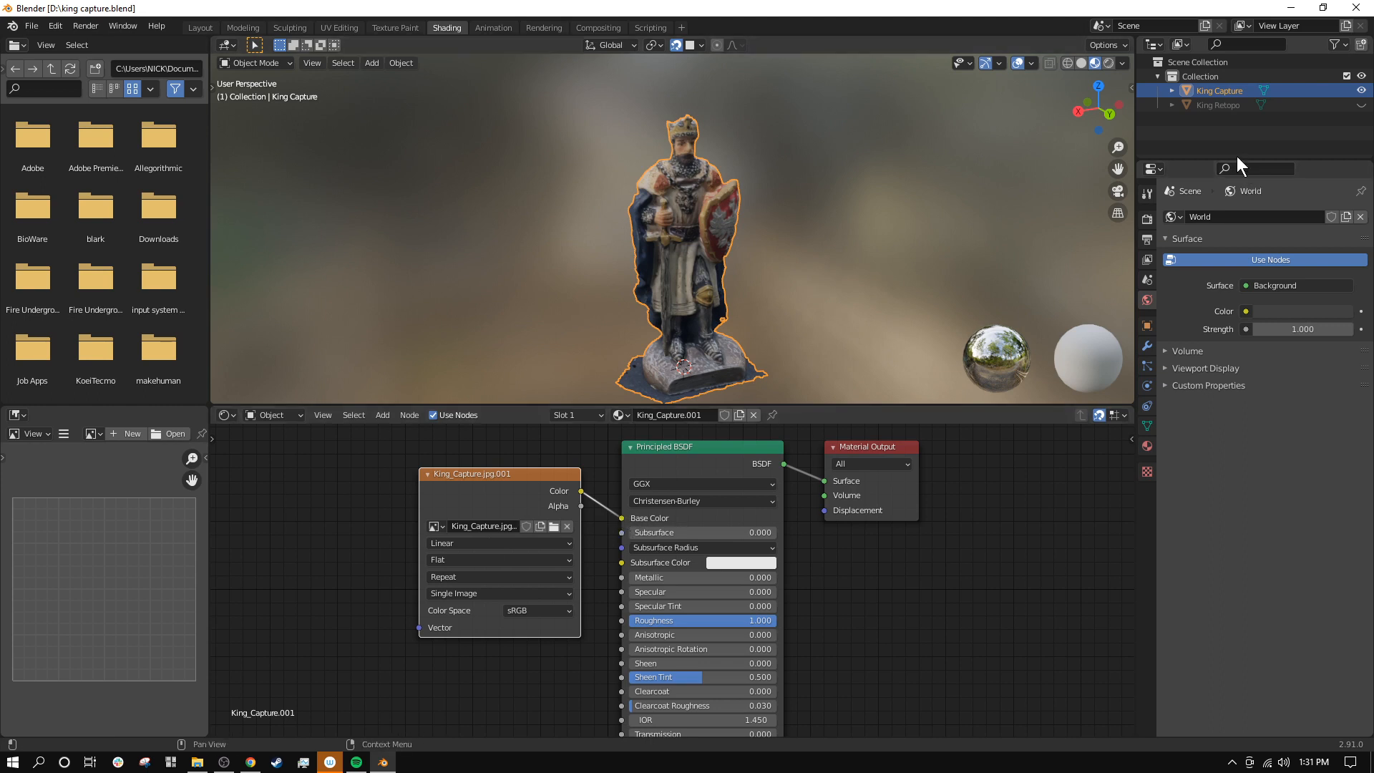
# Step: Hide the King Capture scan, and show and select King Retopo in the Shading workspace
pyautogui.click(1361, 90)
pyautogui.click(1361, 105)
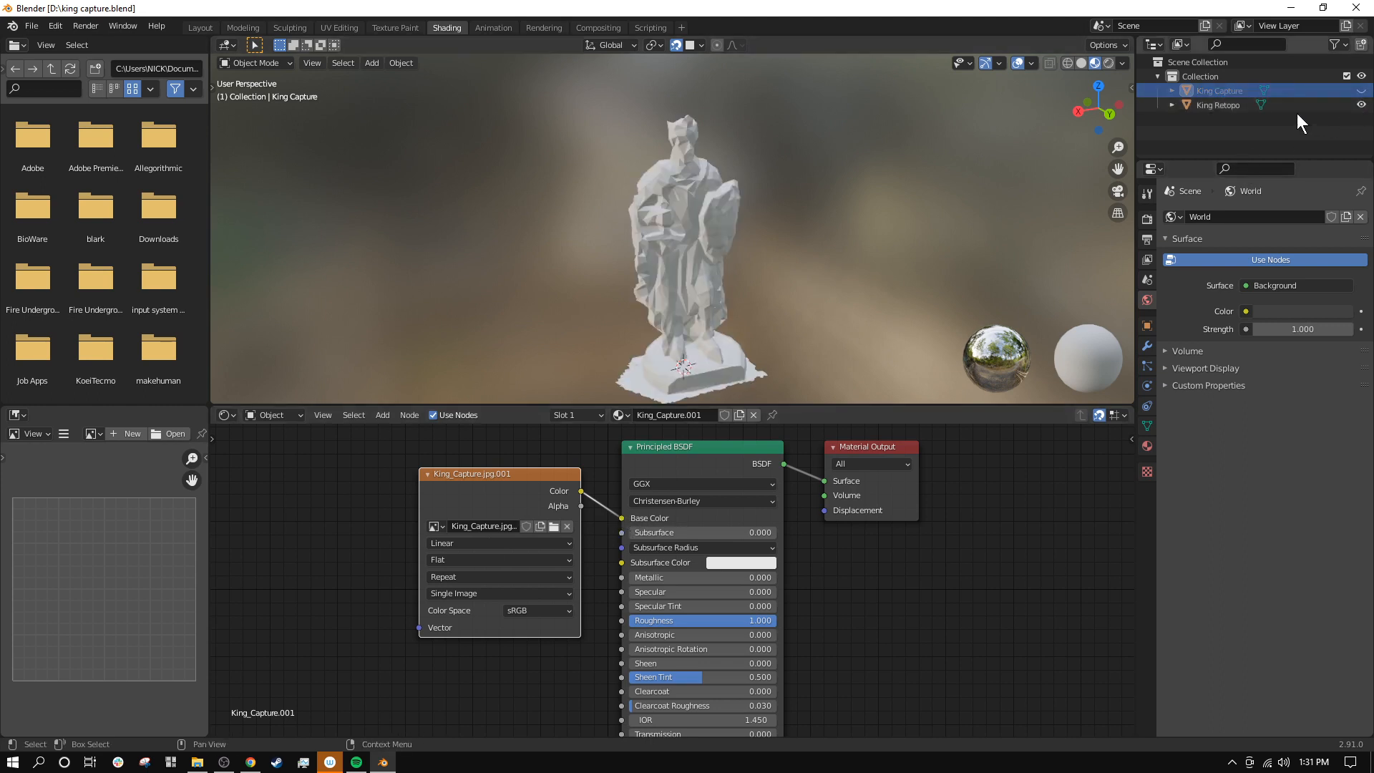
pyautogui.click(1227, 106)
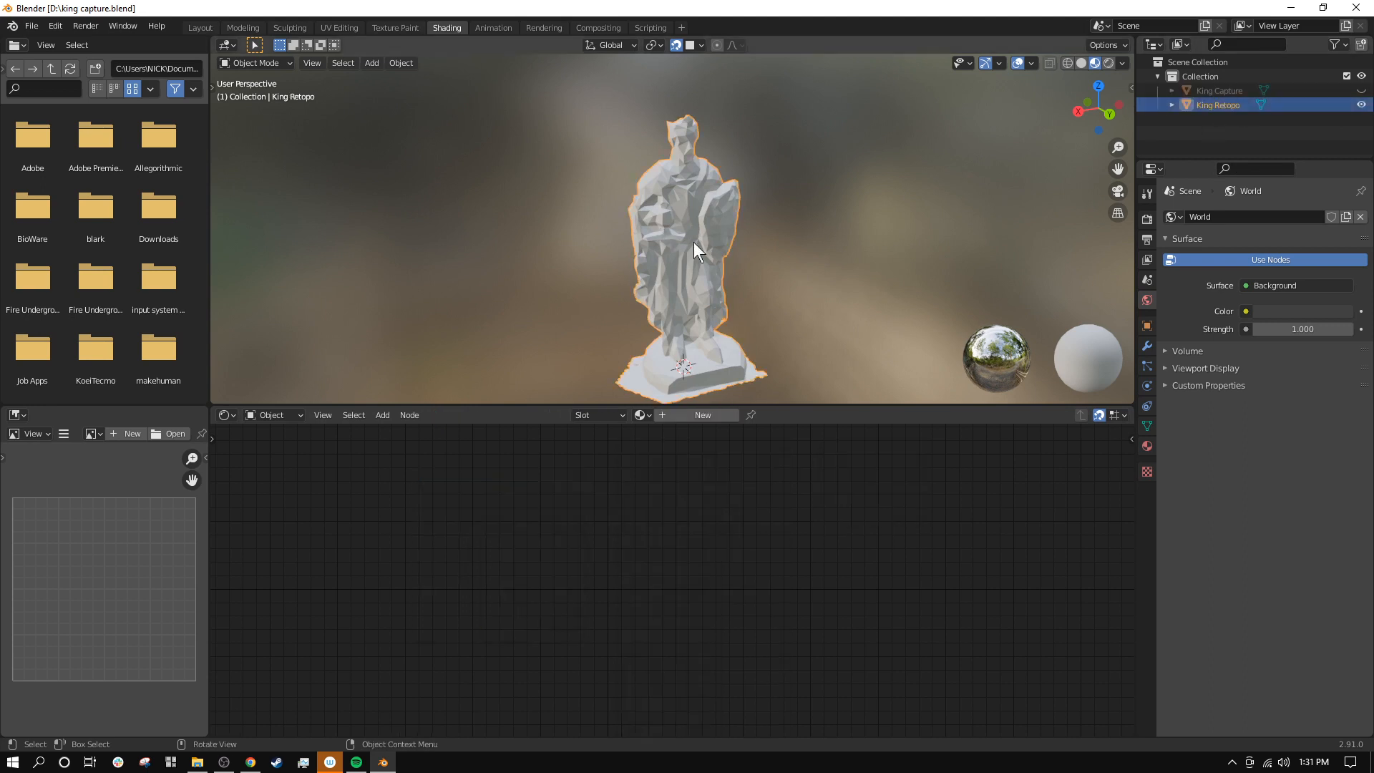
pyautogui.moveTo(693, 242); pyautogui.dragTo(629, 264, button='middle')
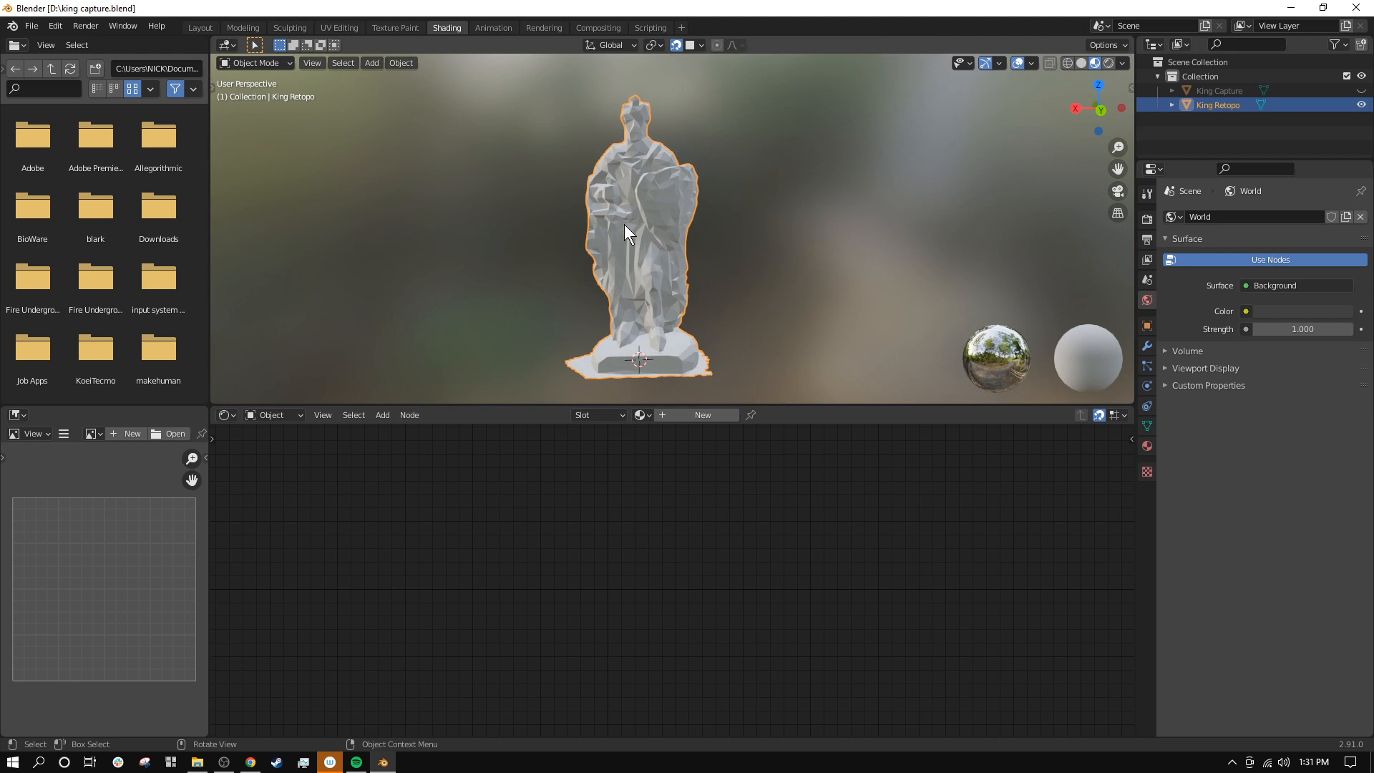
# Step: Create a new material on King Retopo and name it Retopo-Mat
pyautogui.click(1147, 447)
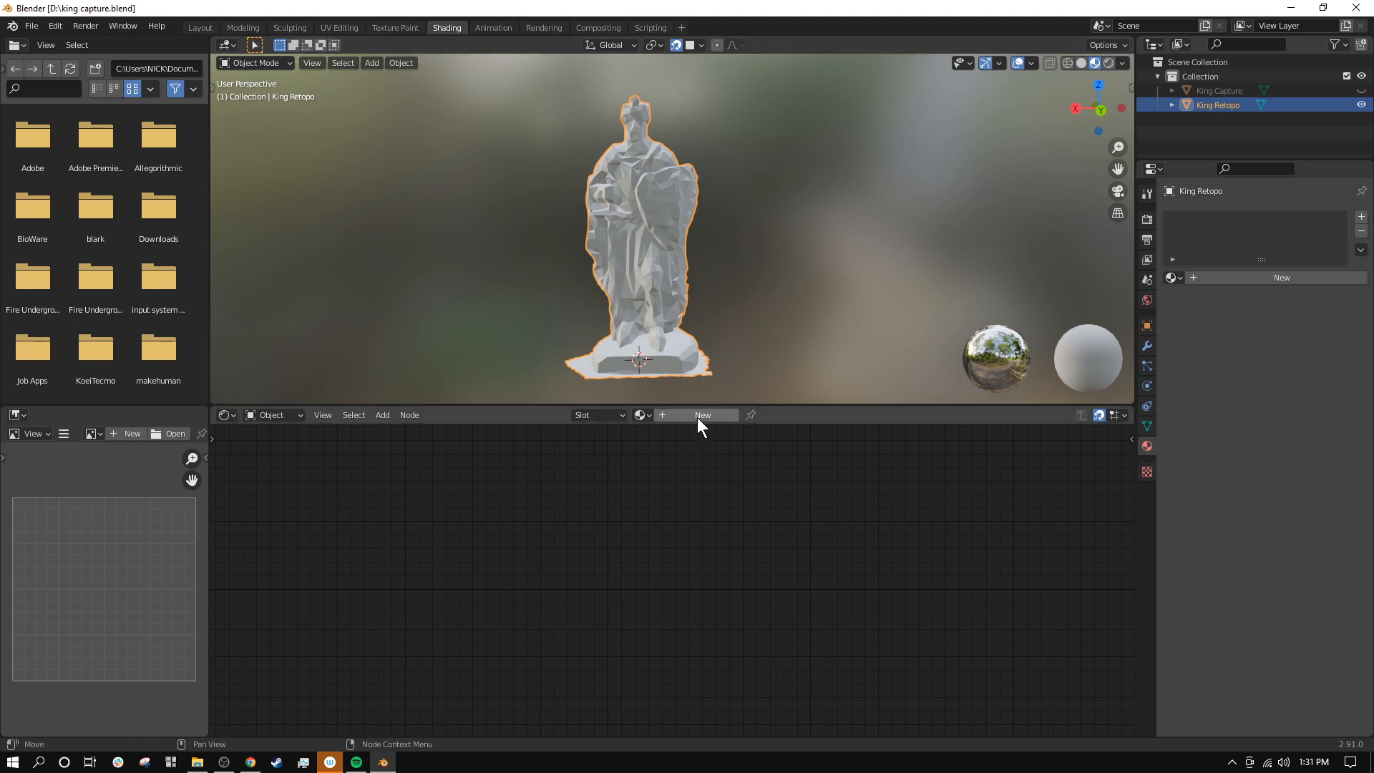
pyautogui.click(1229, 278)
pyautogui.click(1239, 277)
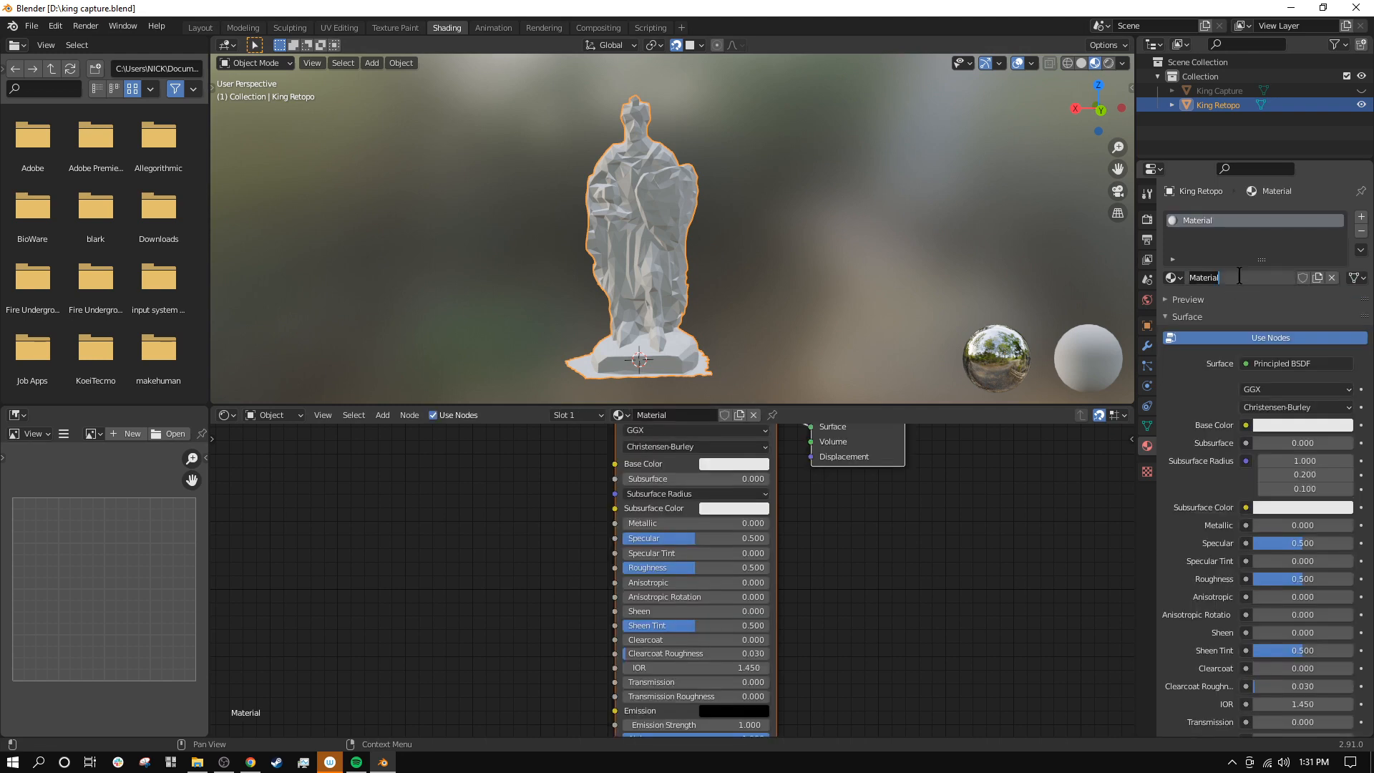
pyautogui.write('Retopo')
pyautogui.write('=')
pyautogui.press('BackSpace')
pyautogui.write('-Mat')
pyautogui.press('Return')
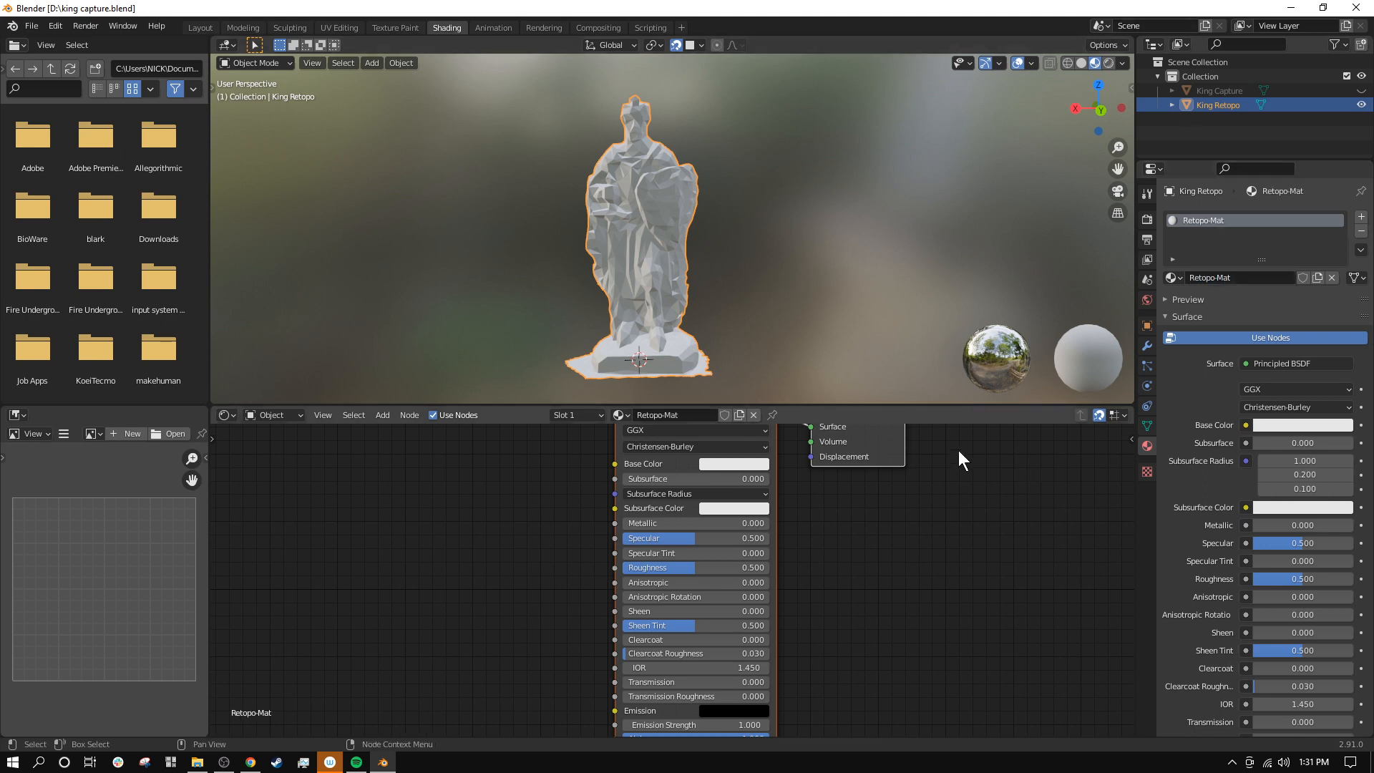
# Step: Change the base color of the Retopo-Mat Principled BSDF to a very pale pinkish white
pyautogui.scroll(3, 711, 315)
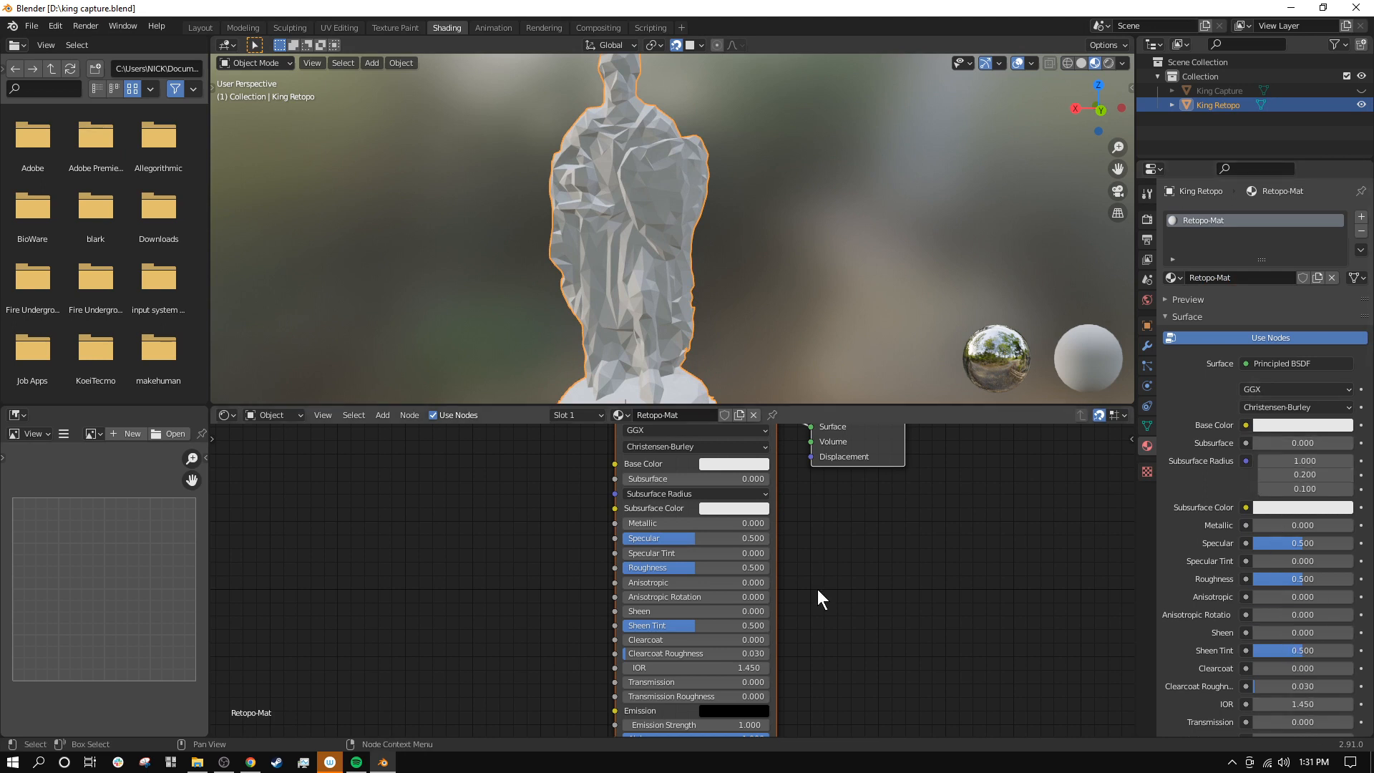
pyautogui.moveTo(886, 552); pyautogui.dragTo(953, 646, button='middle')
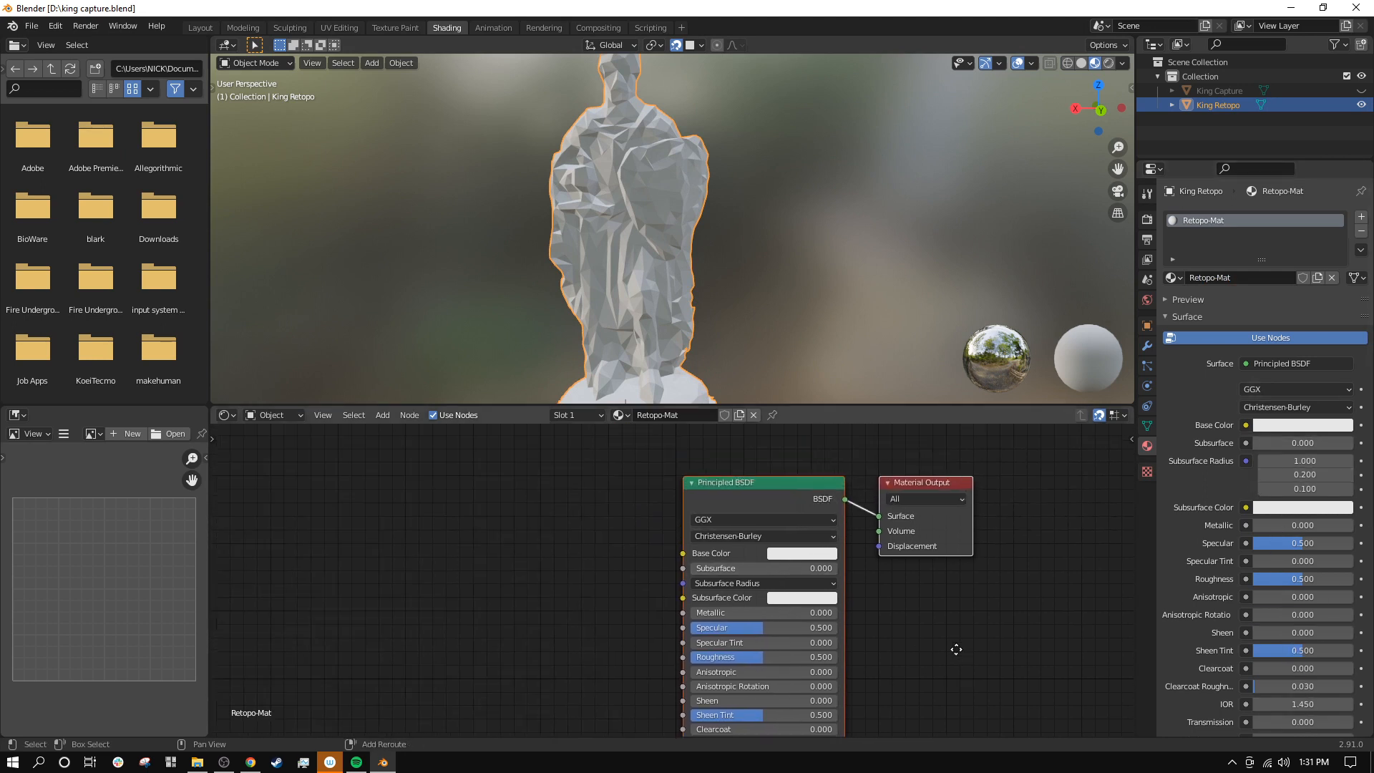
pyautogui.click(811, 563)
pyautogui.moveTo(861, 415); pyautogui.dragTo(827, 408)
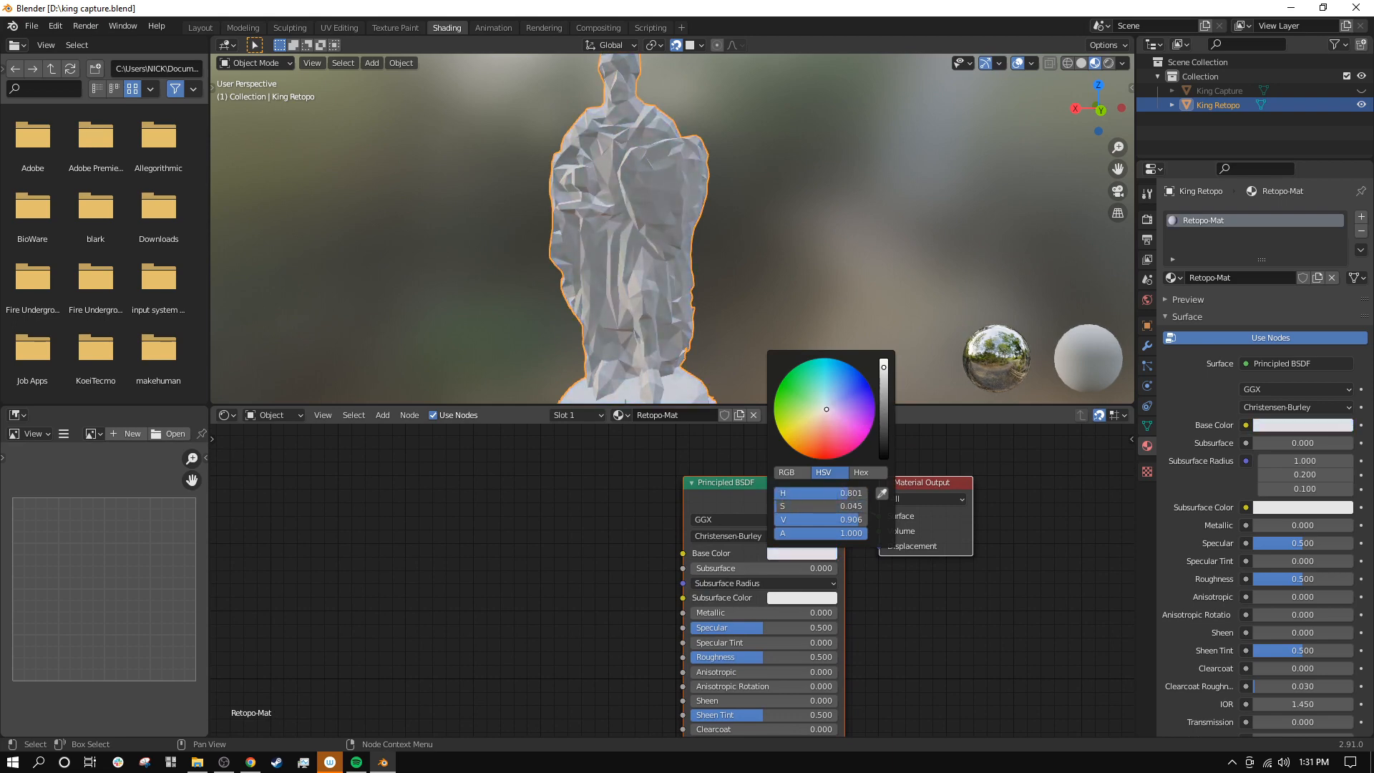
pyautogui.moveTo(821, 496)
pyautogui.mouseDown()
pyautogui.moveTo(851, 496)
pyautogui.moveTo(800, 517)
pyautogui.moveTo(823, 516)
pyautogui.mouseUp()
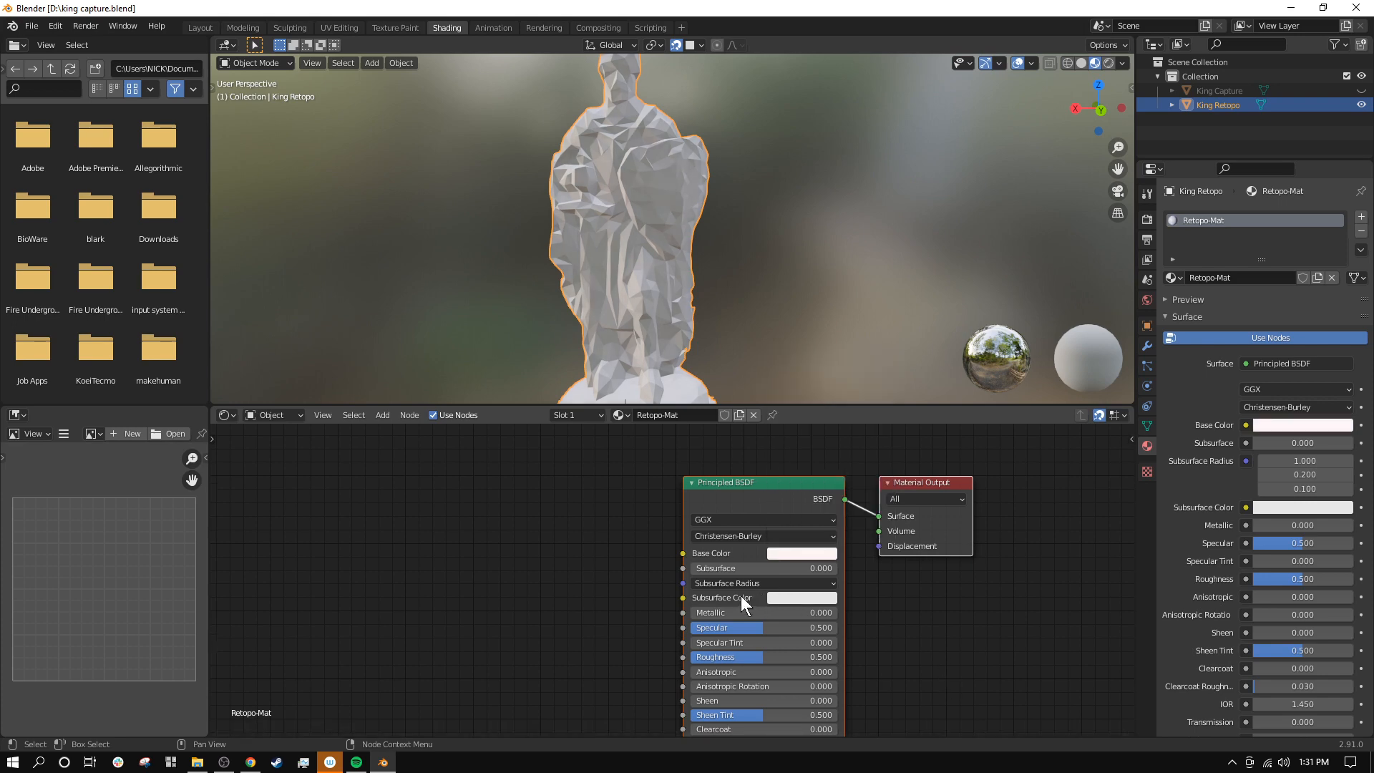
pyautogui.scroll(-1, 740, 596)
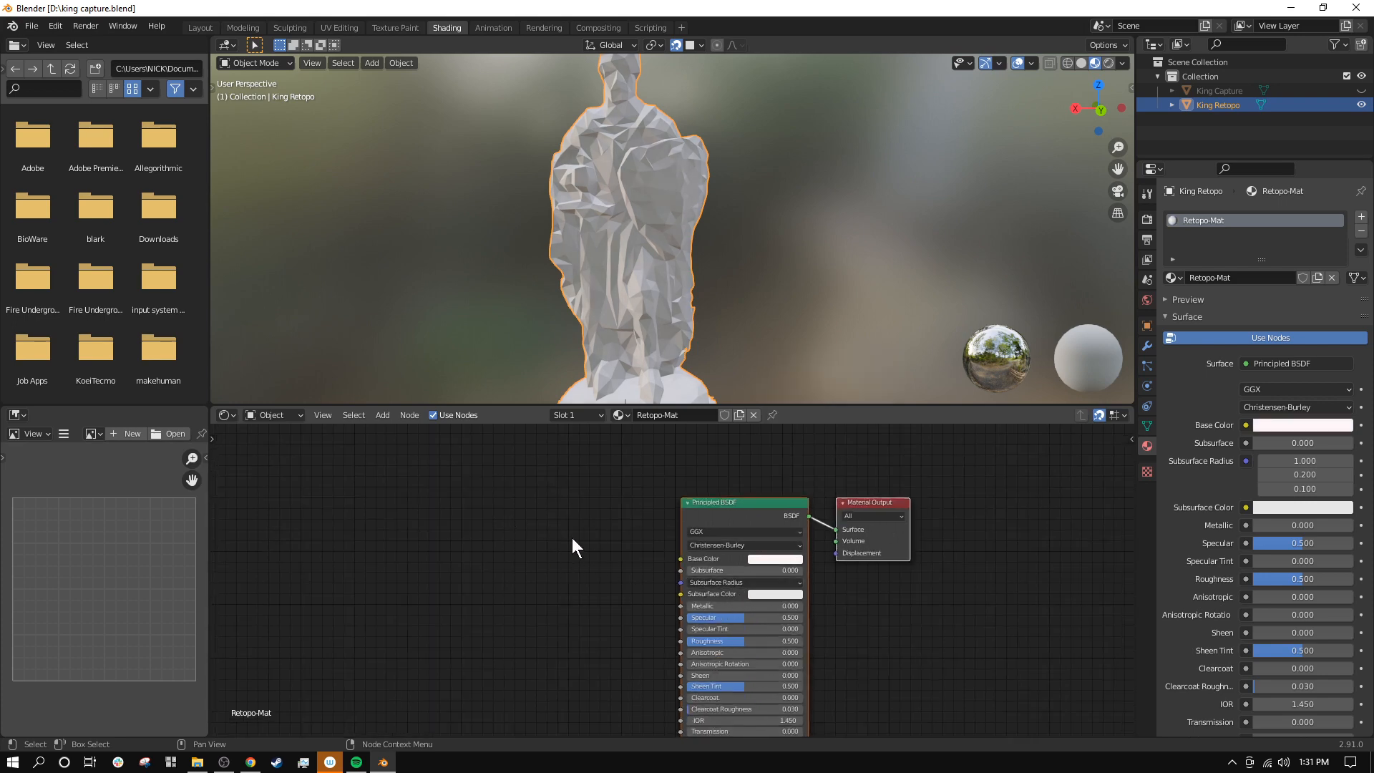
# Step: Add an Image Texture node to the Retopo-Mat node graph, placed beside the Principled BSDF on its input side
pyautogui.click(384, 416)
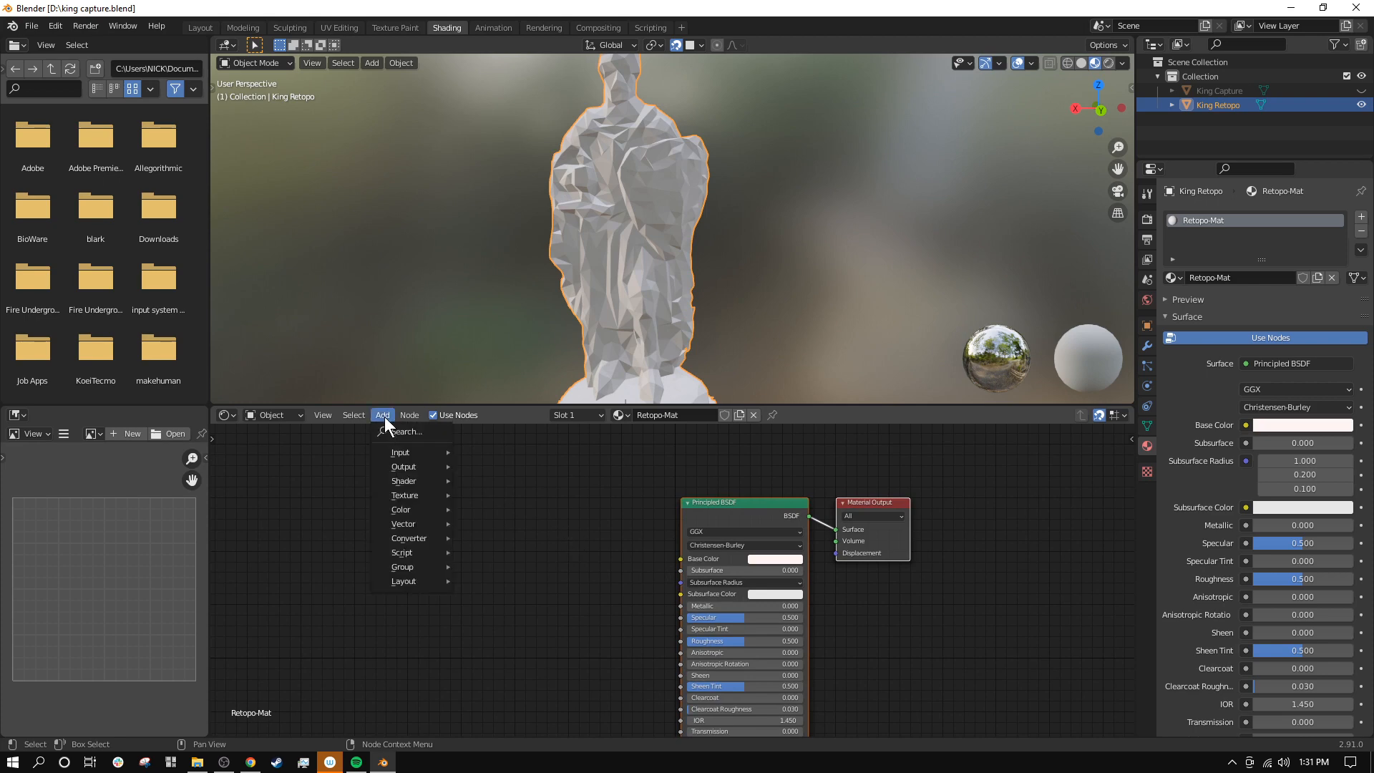
pyautogui.moveTo(405, 494)
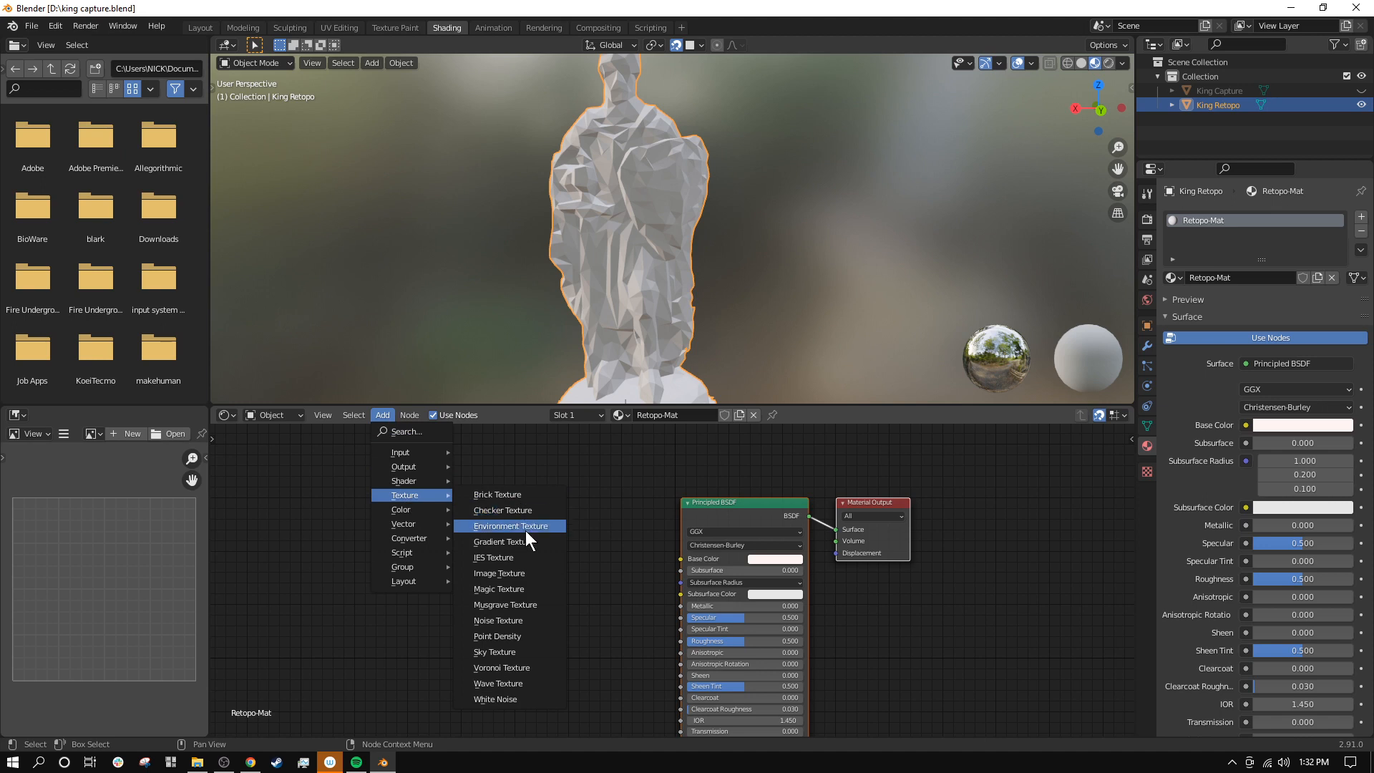
pyautogui.click(525, 572)
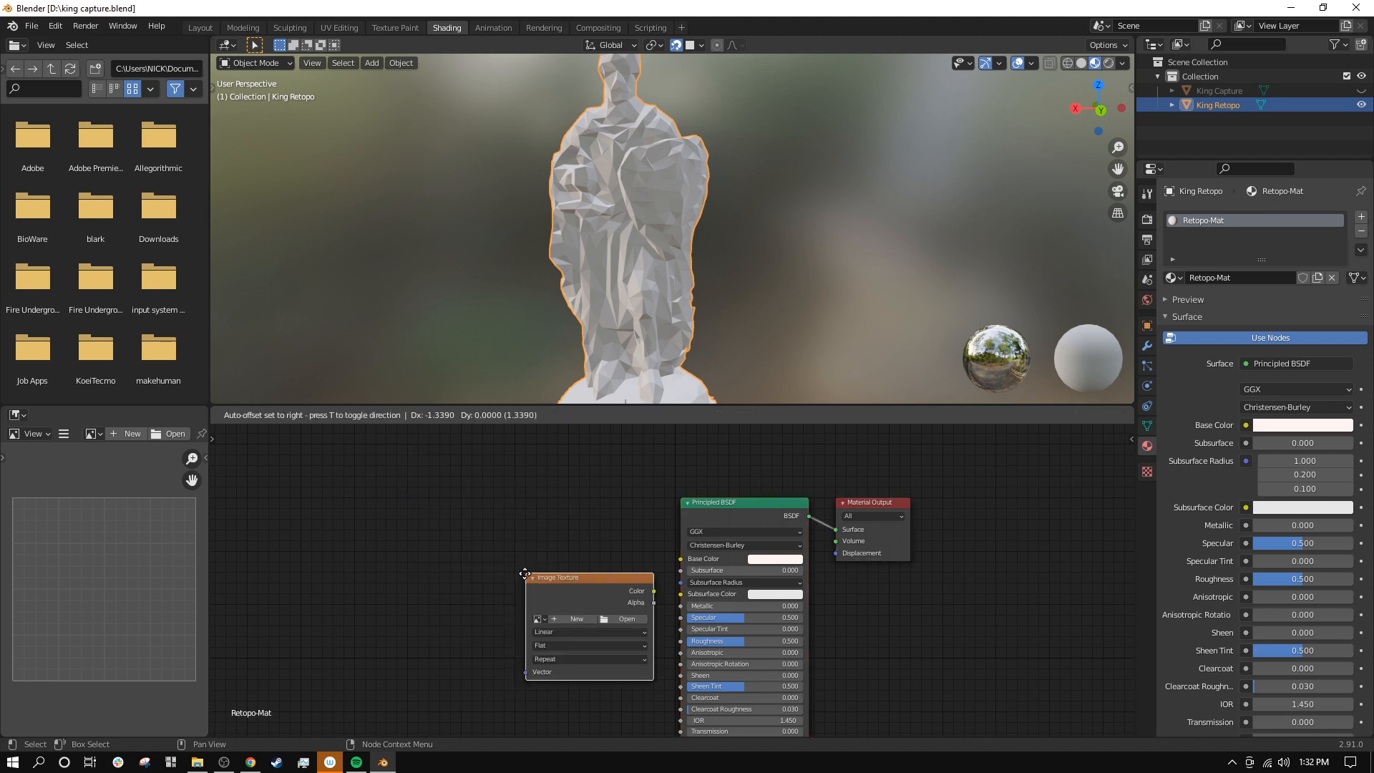
pyautogui.click(448, 551)
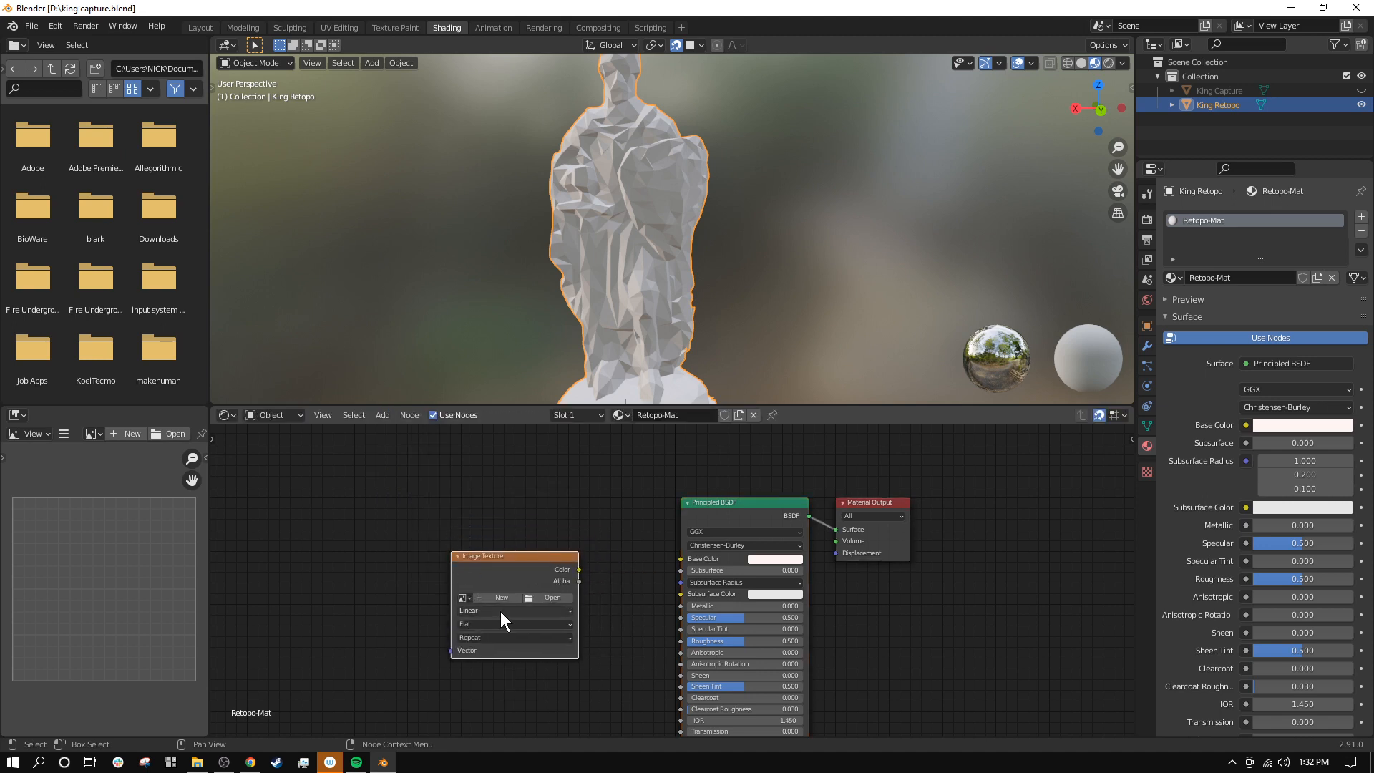
# Step: Connect the Image Texture node's Color output to the Base Color input of the Principled BSDF
pyautogui.scroll(1, 603, 624)
pyautogui.scroll(1, 580, 601)
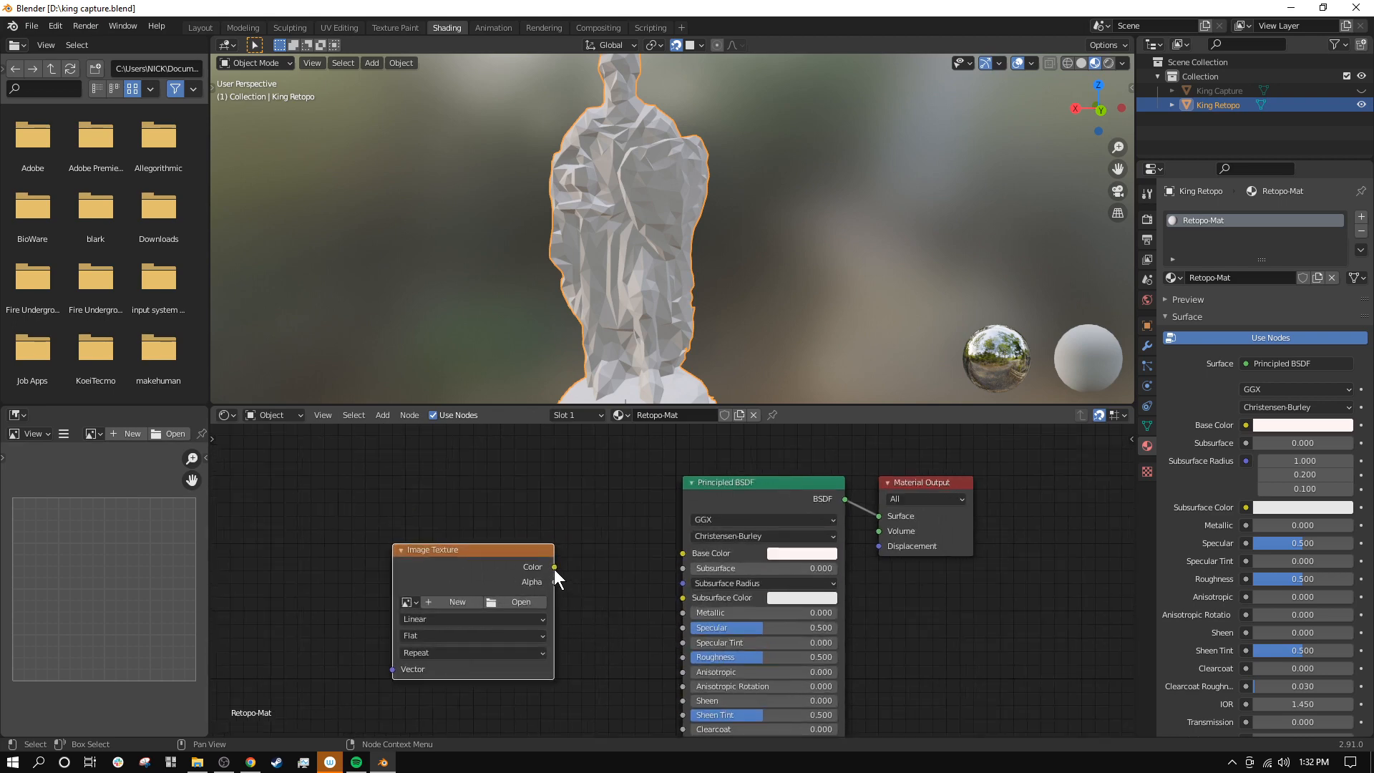
pyautogui.moveTo(553, 567); pyautogui.dragTo(677, 551)
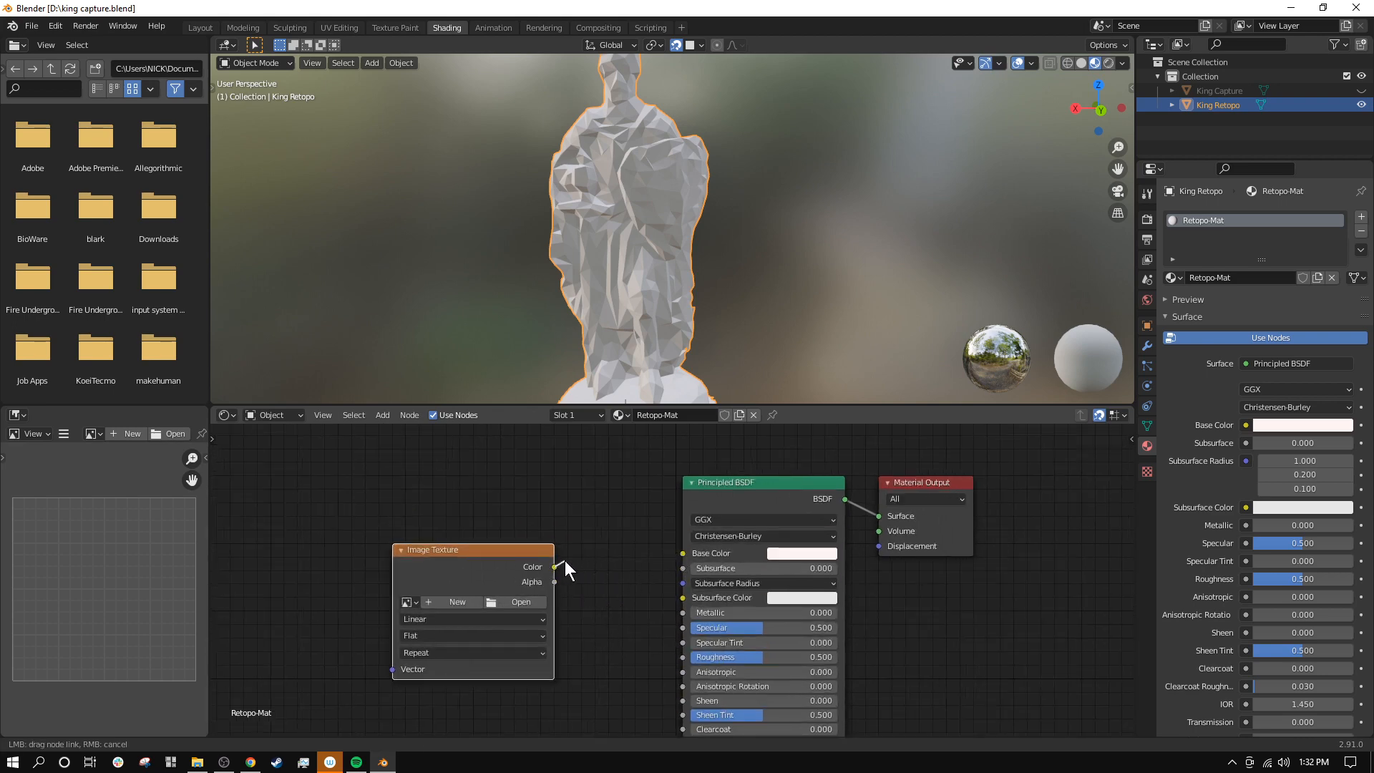
pyautogui.moveTo(565, 561); pyautogui.dragTo(680, 555)
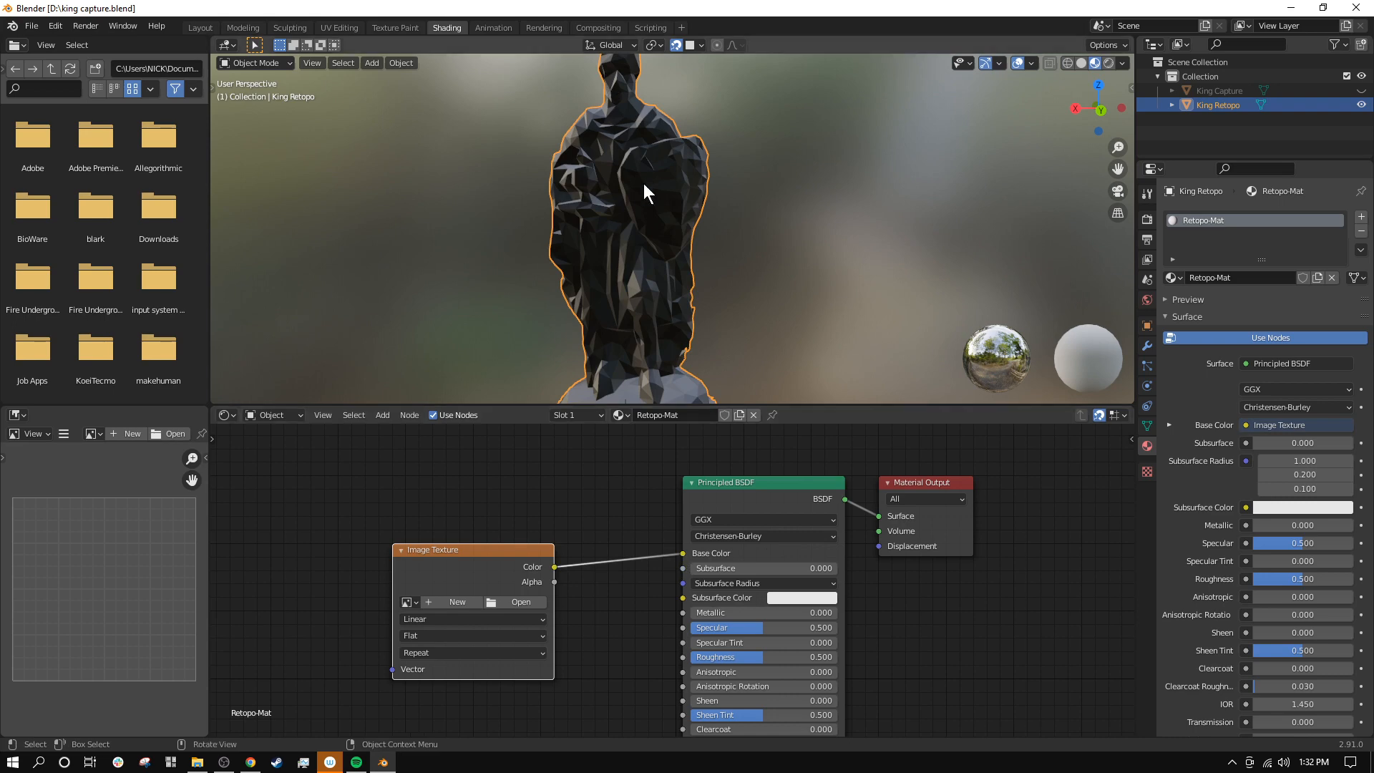
pyautogui.scroll(-2, 583, 251)
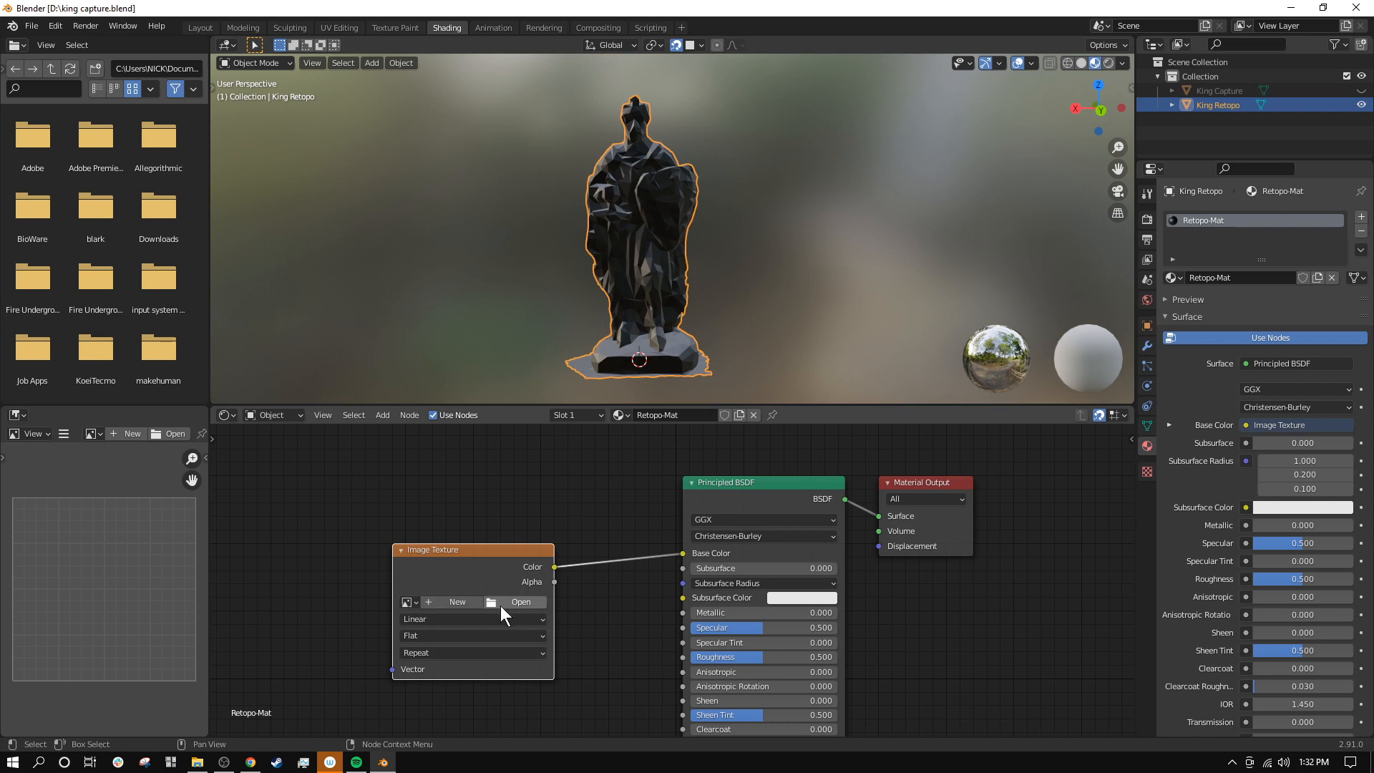
# Step: Start a new image for the texture node named Albedo, 2048 px wide and 2048 px high, with Alpha disabled
pyautogui.click(455, 603)
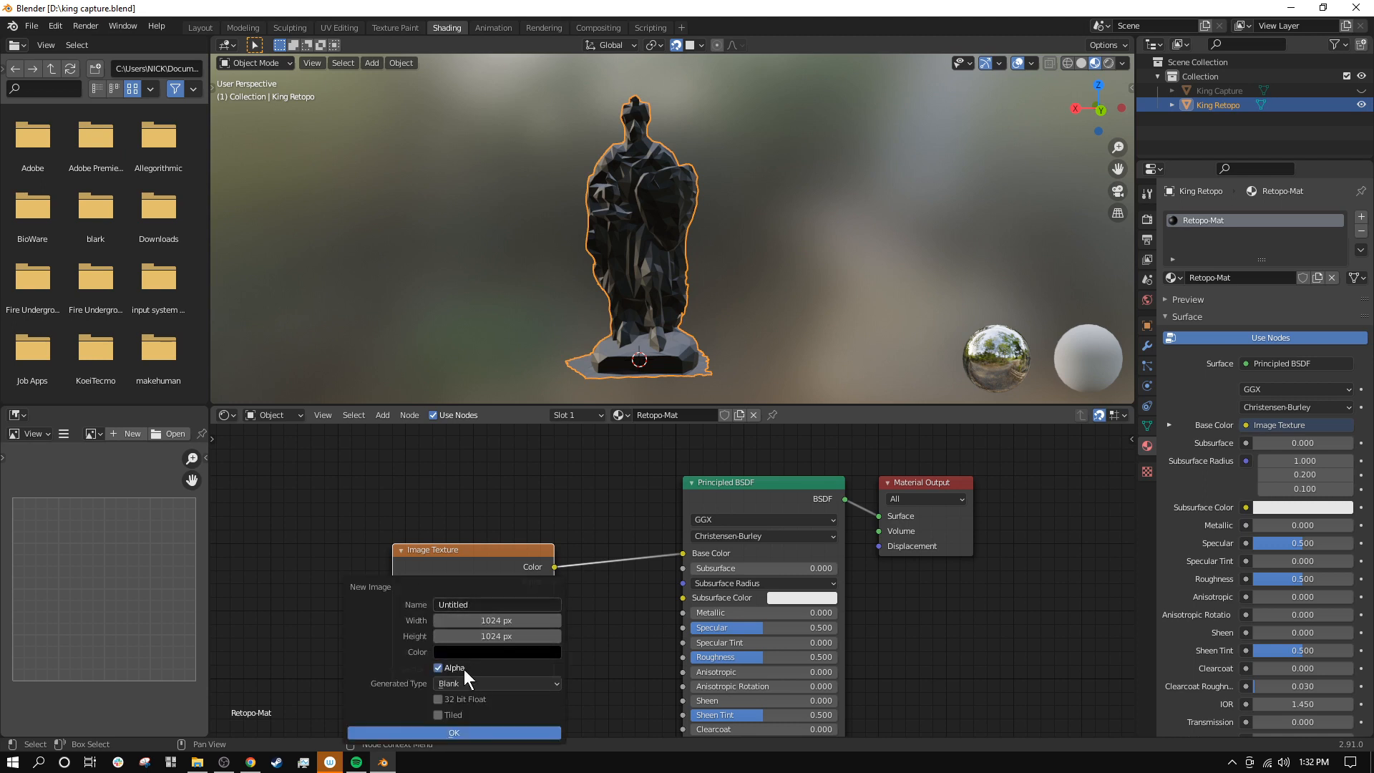
pyautogui.click(474, 605)
pyautogui.write('Albedo')
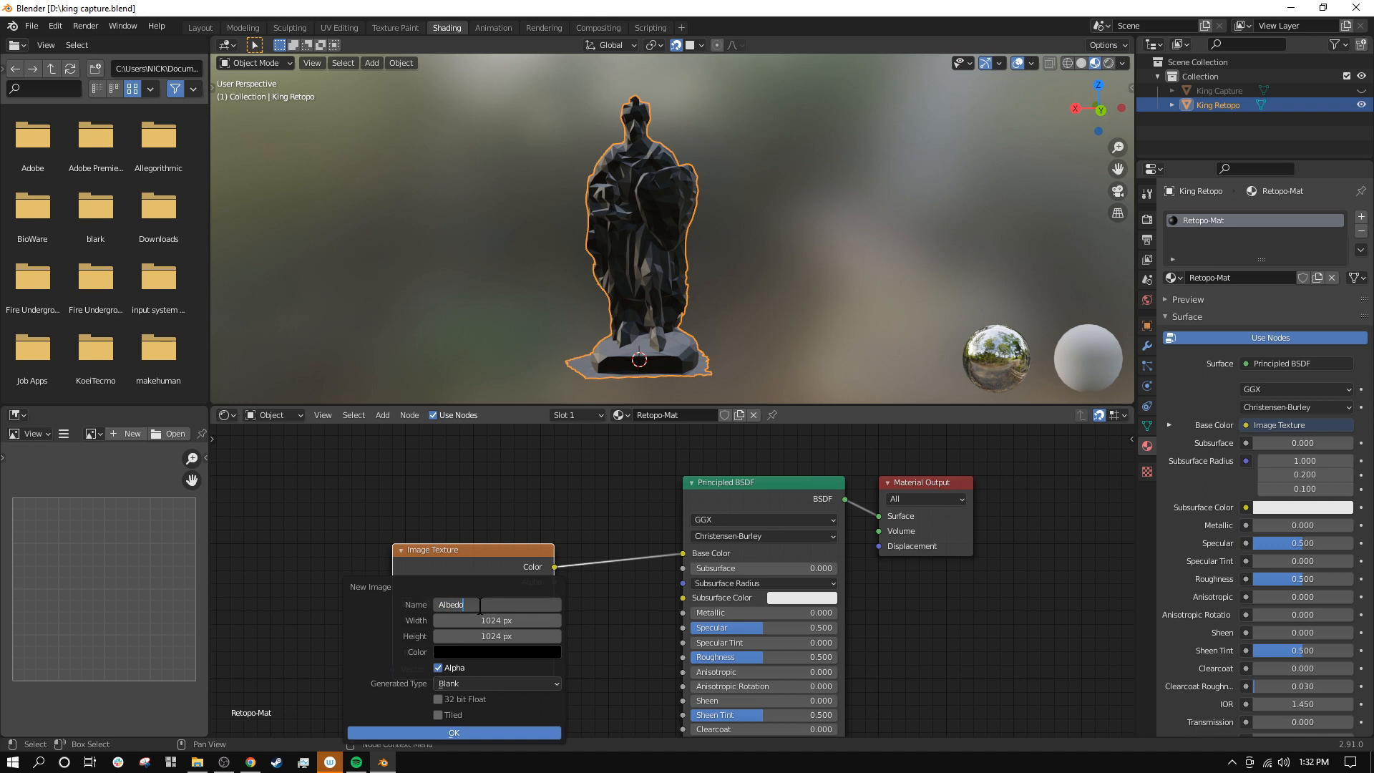
pyautogui.press('Return')
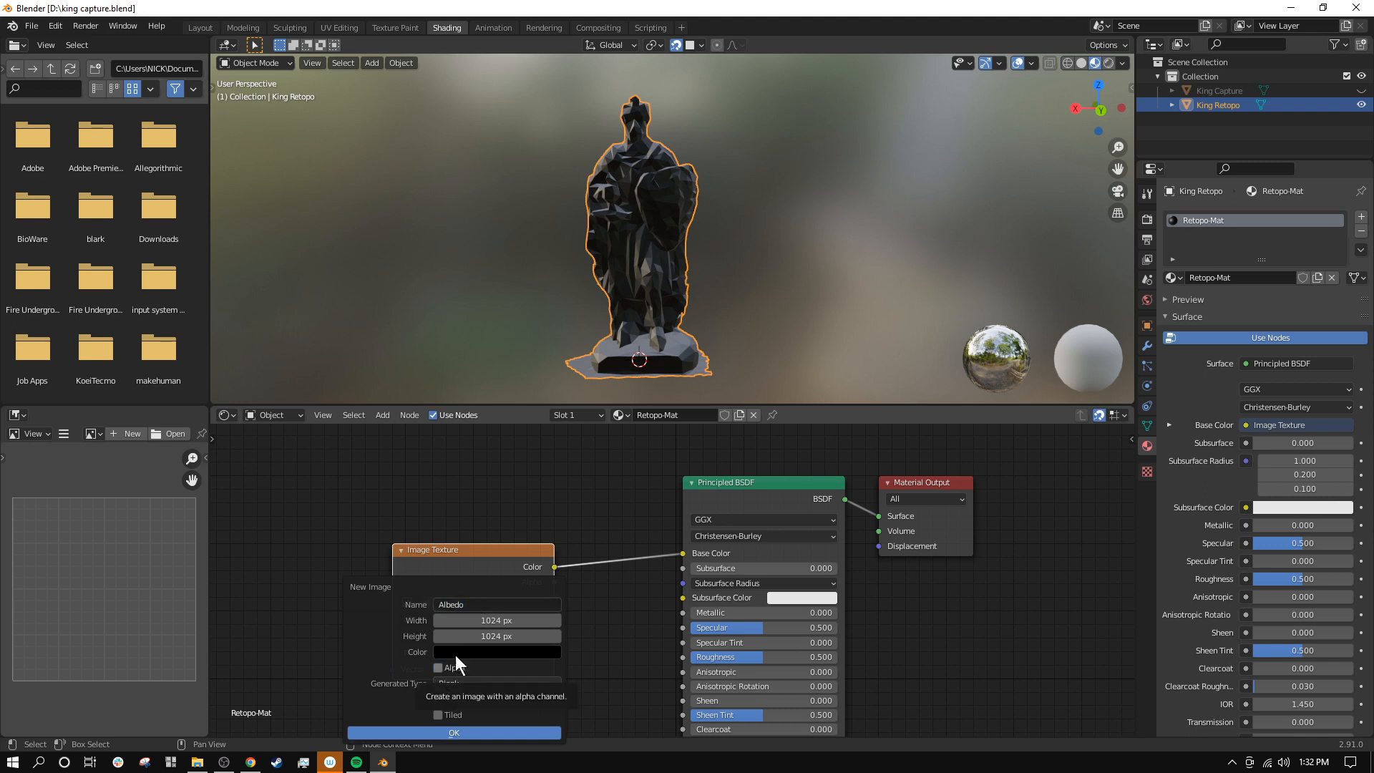
pyautogui.click(491, 620)
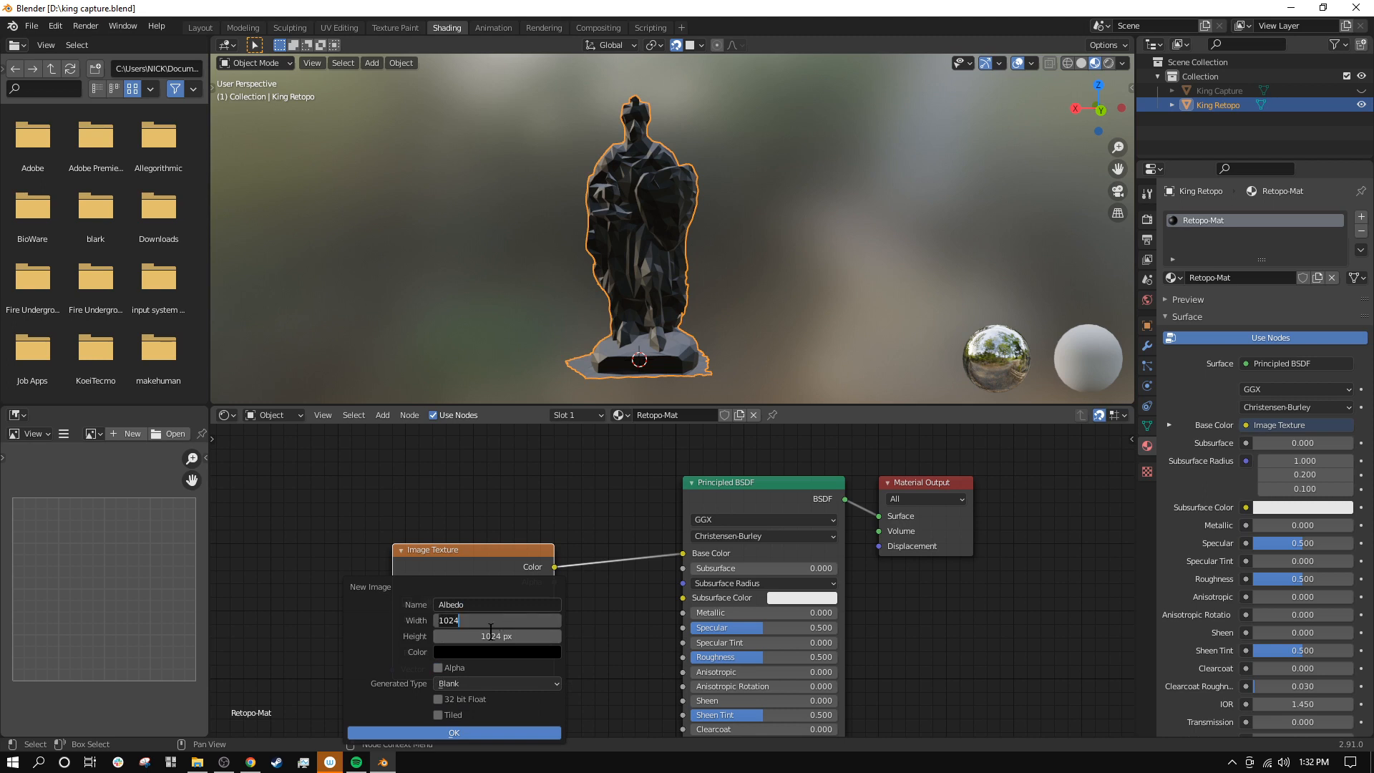
pyautogui.write('2048')
pyautogui.click(512, 635)
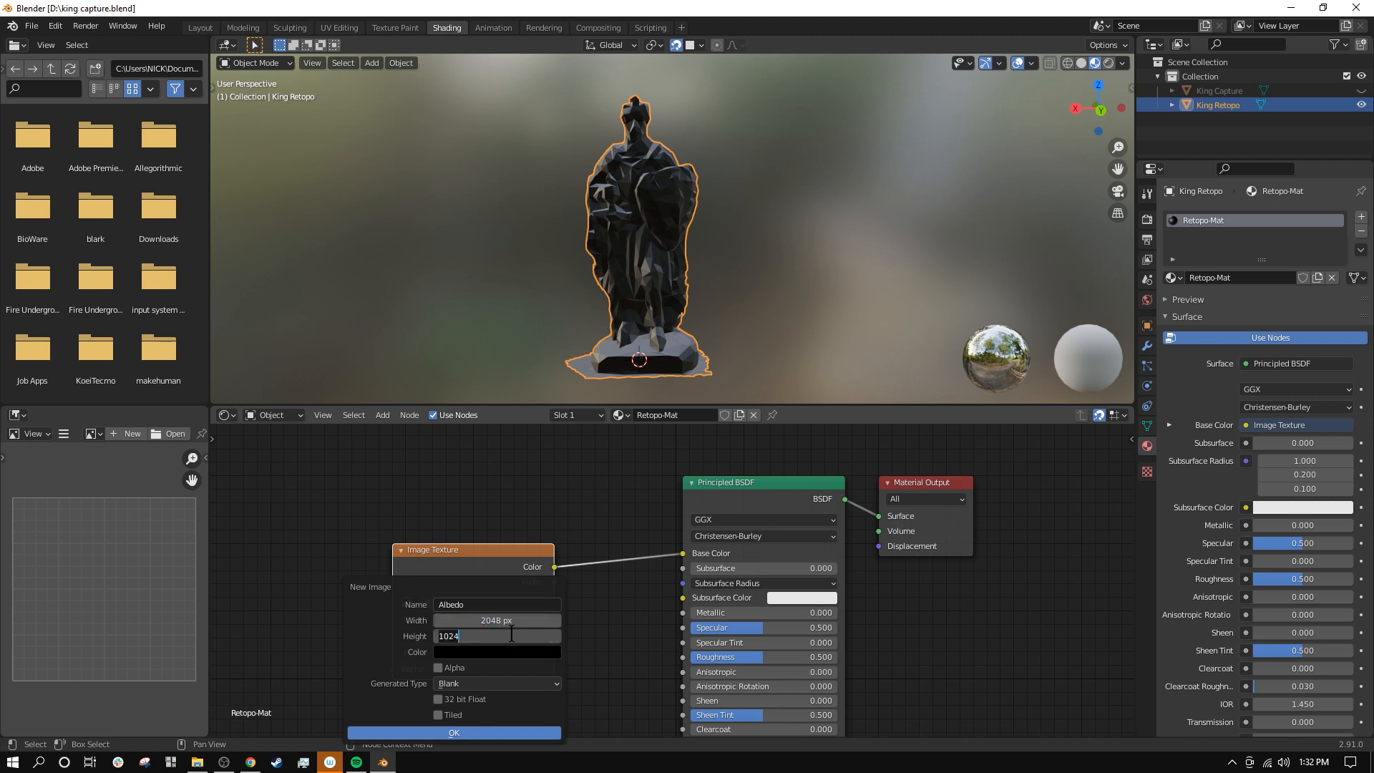
pyautogui.write('2048')
pyautogui.press('Return')
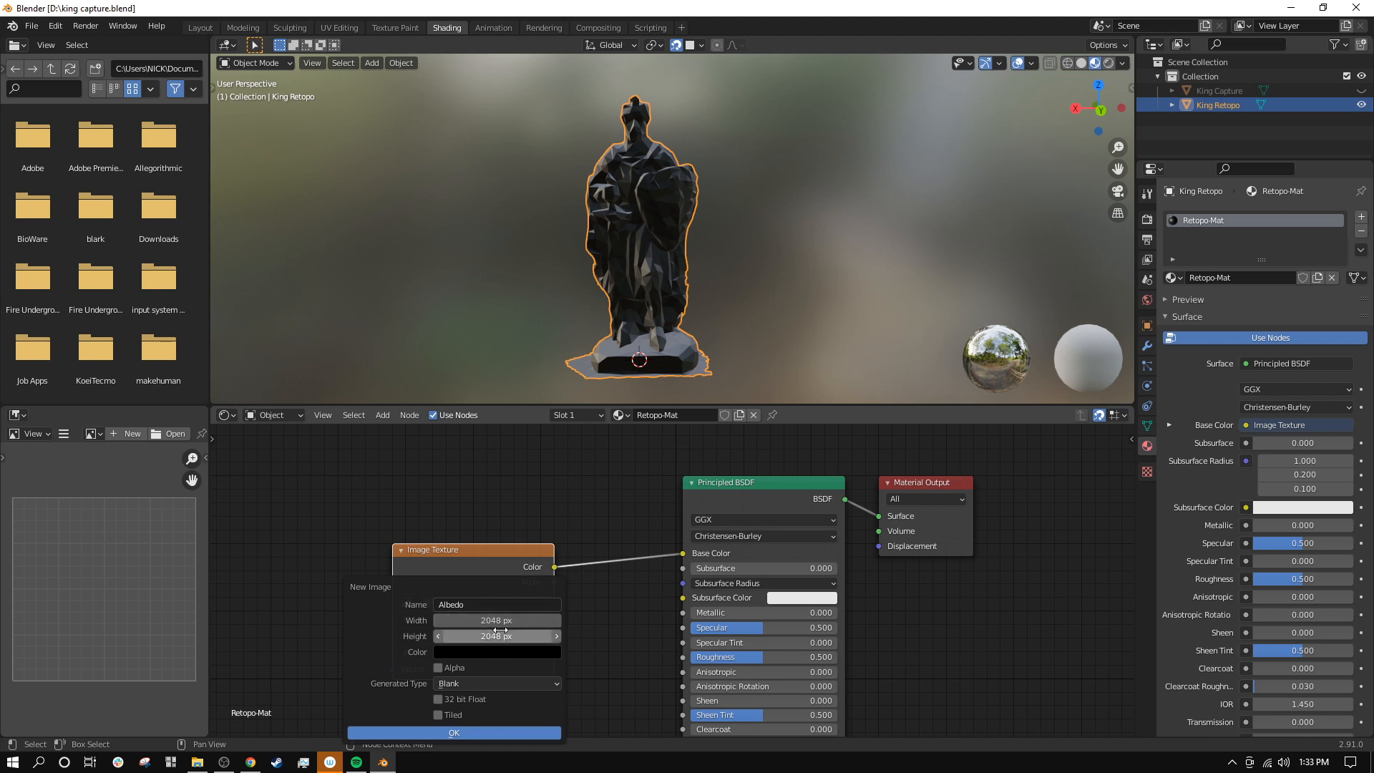
# Step: Set the Albedo image's generated type to Color Grid and create the image
pyautogui.click(462, 683)
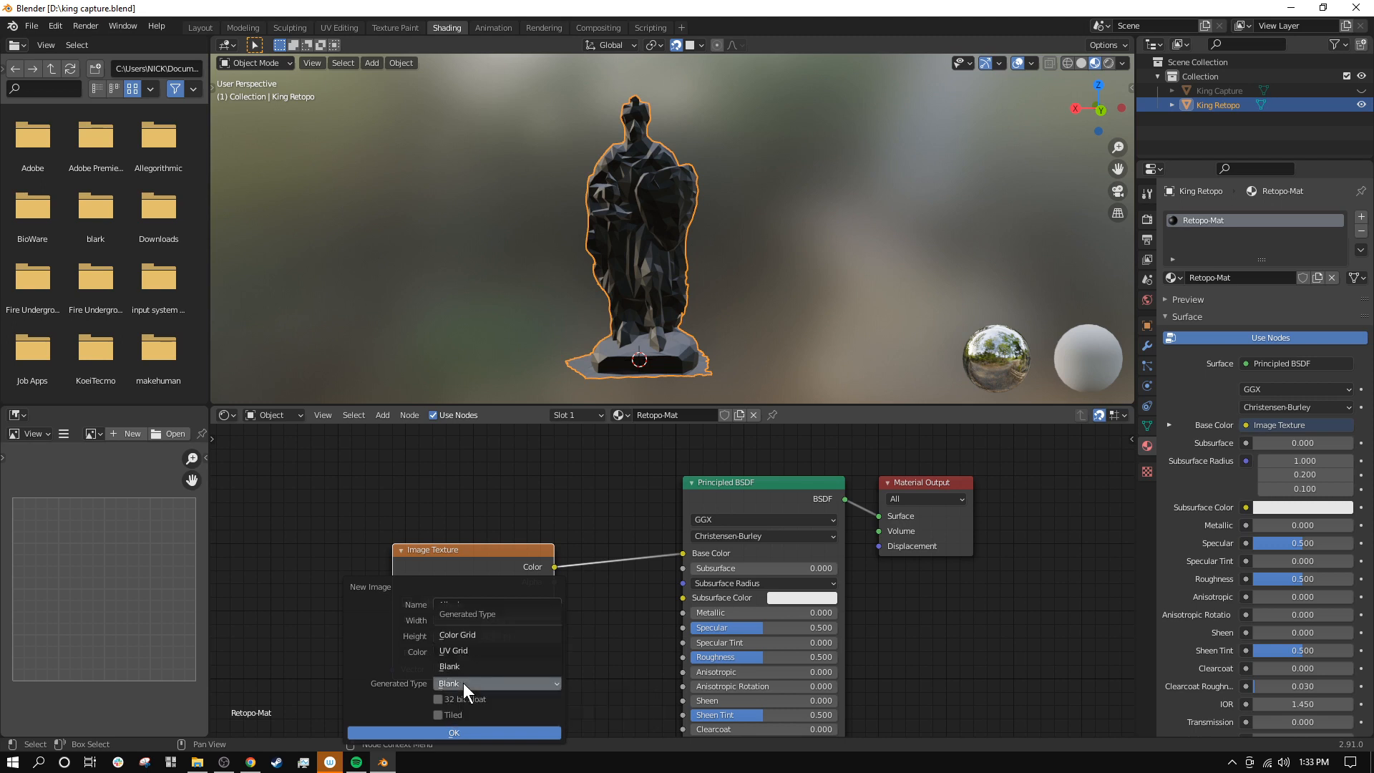
pyautogui.click(473, 632)
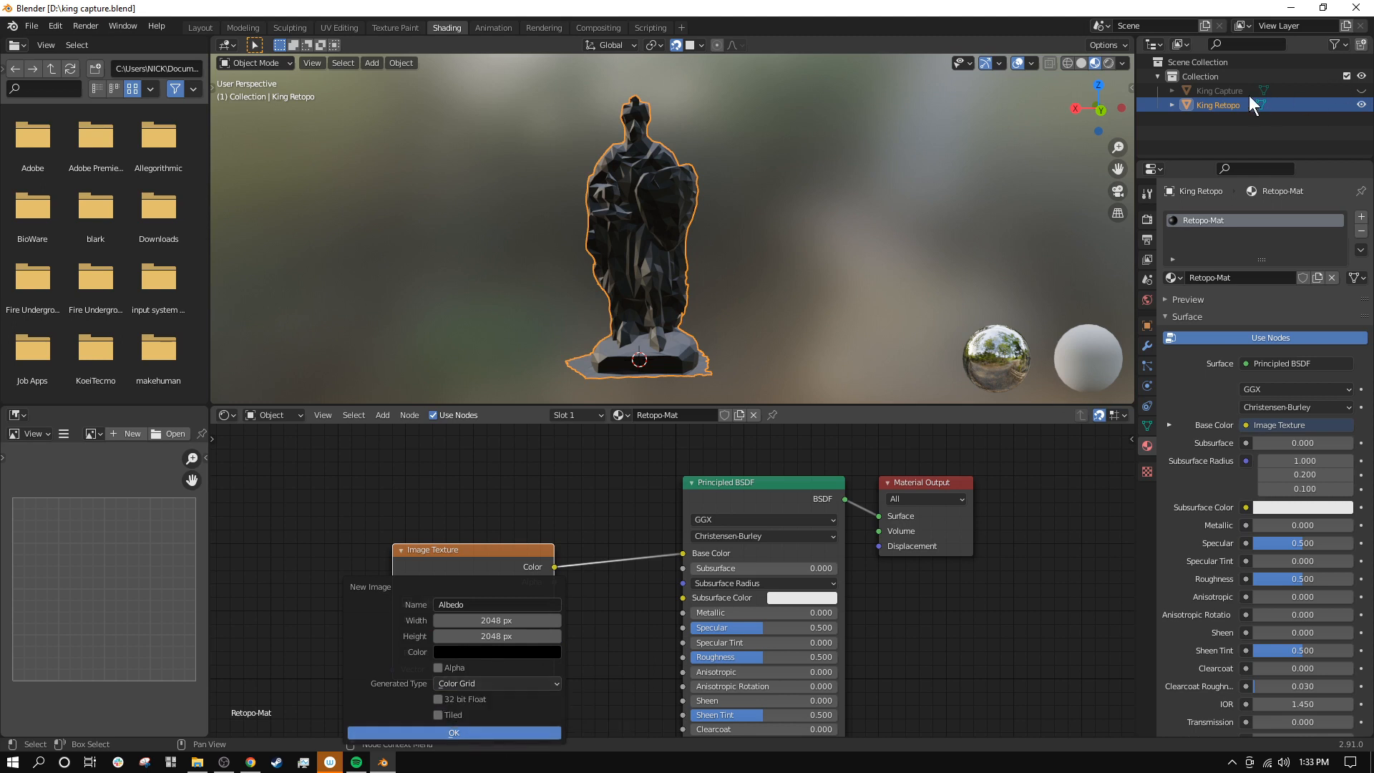
pyautogui.click(465, 732)
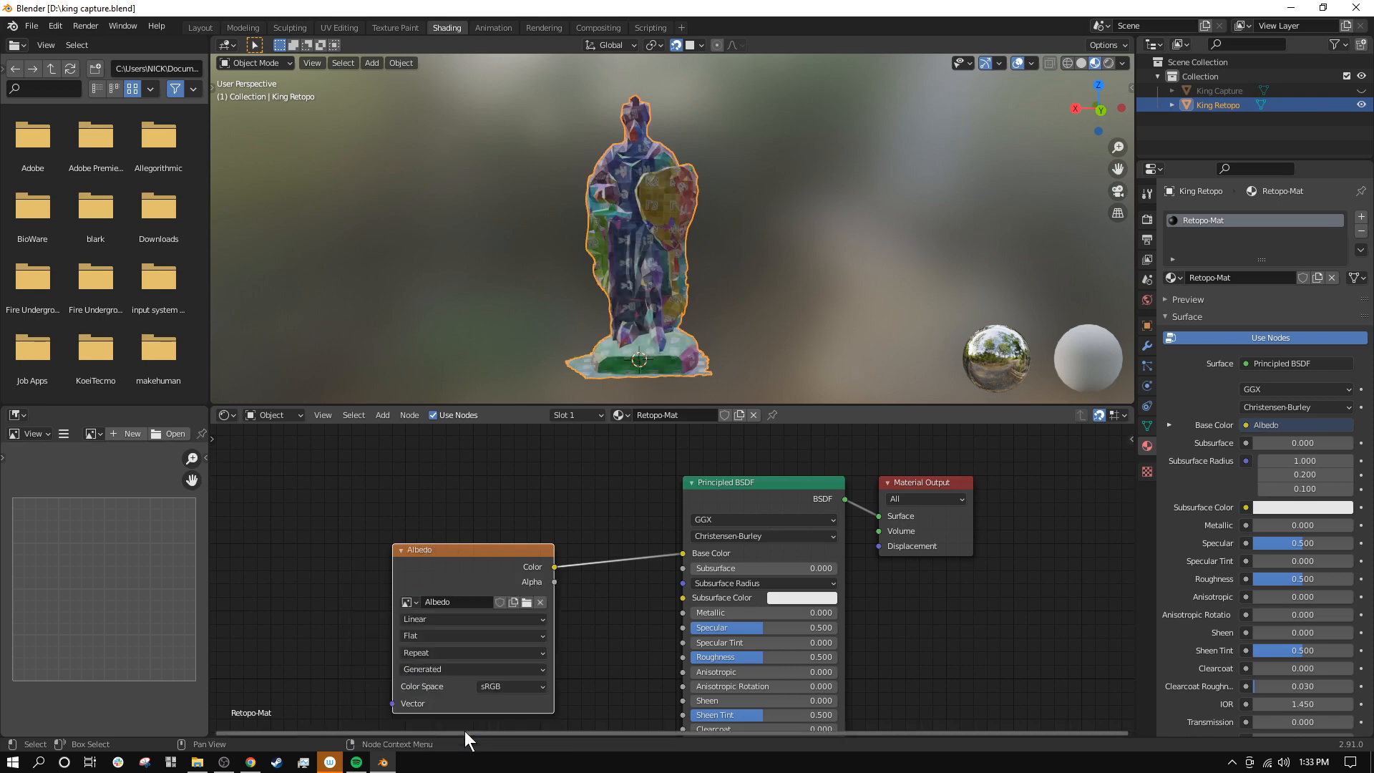
# Step: Display the Albedo image in the Shading workspace's image editor and widen that editor area
pyautogui.scroll(5, 702, 334)
pyautogui.moveTo(678, 297); pyautogui.dragTo(654, 235, button='middle')
pyautogui.scroll(-3, 671, 256)
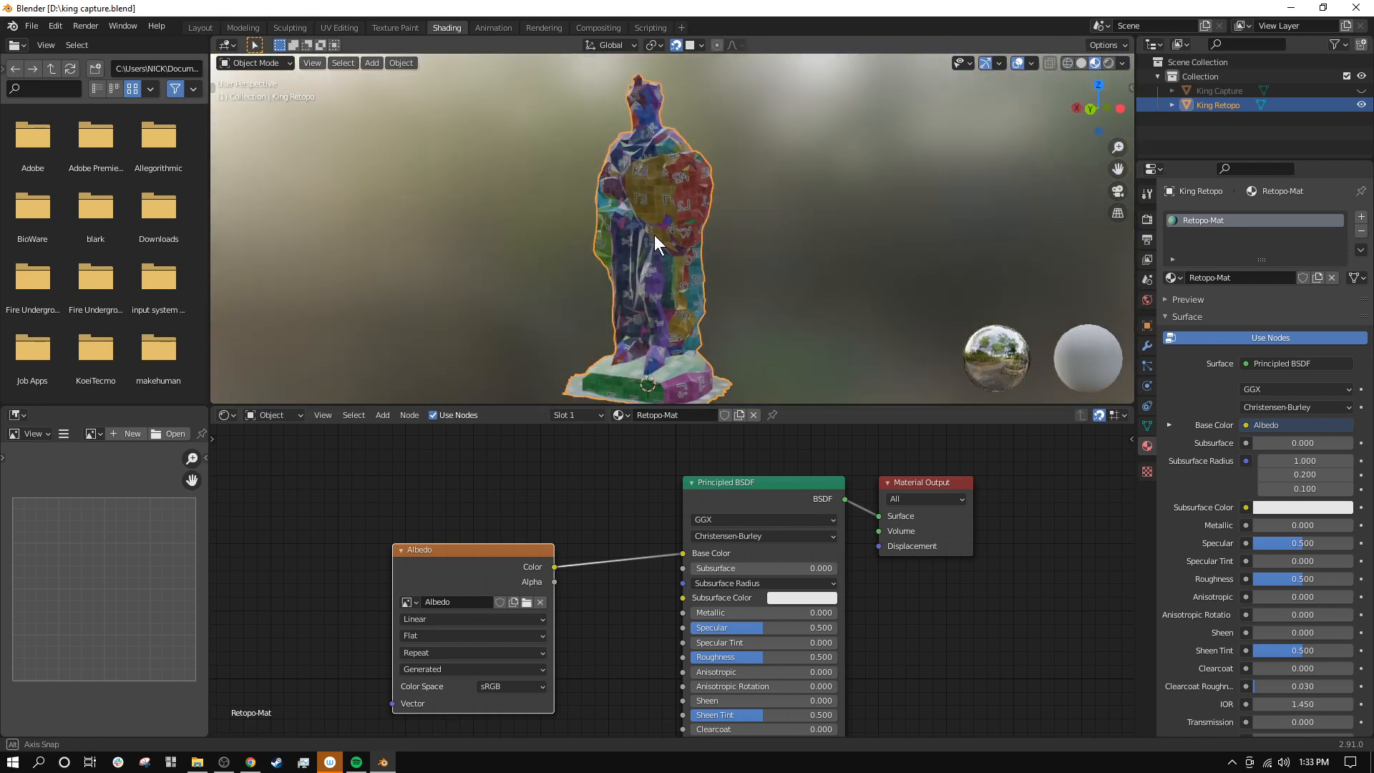
pyautogui.click(93, 435)
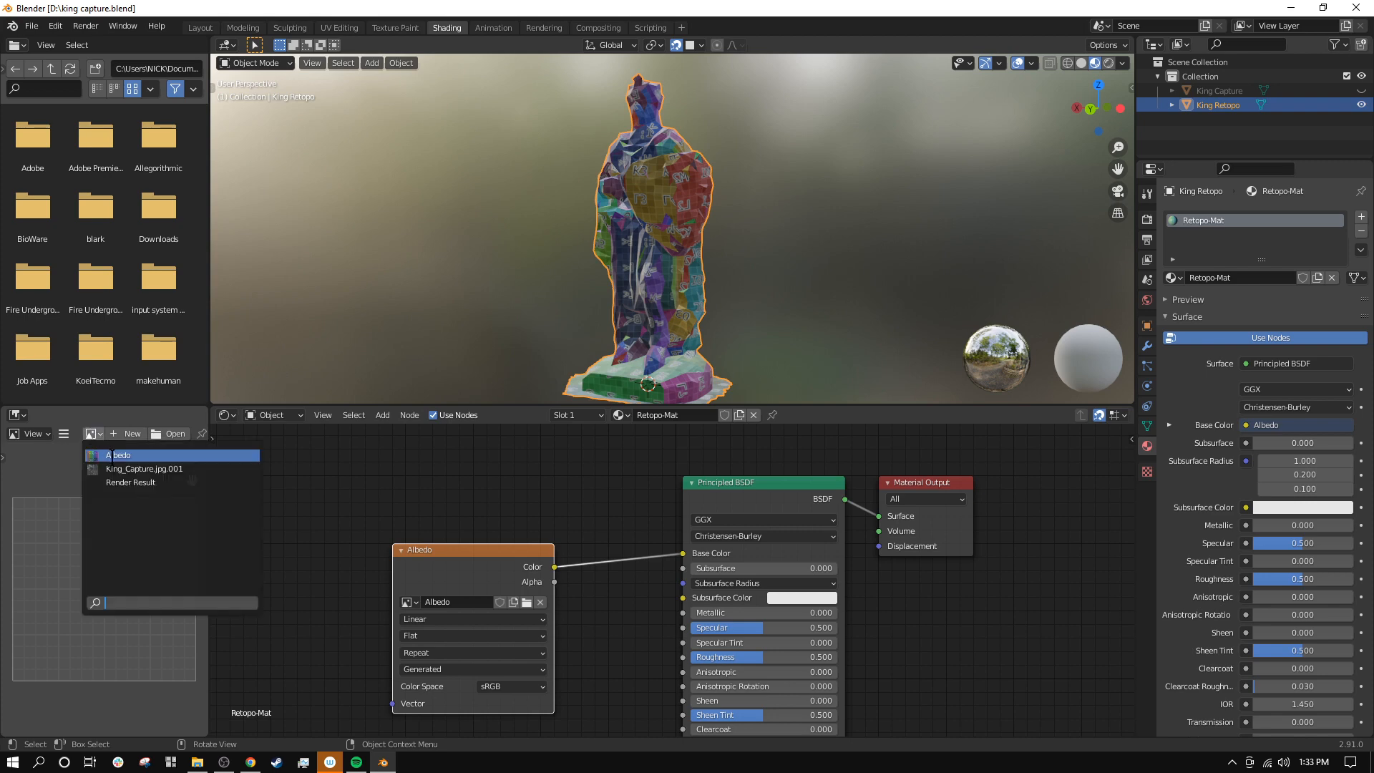
pyautogui.click(112, 455)
pyautogui.scroll(-4, 122, 562)
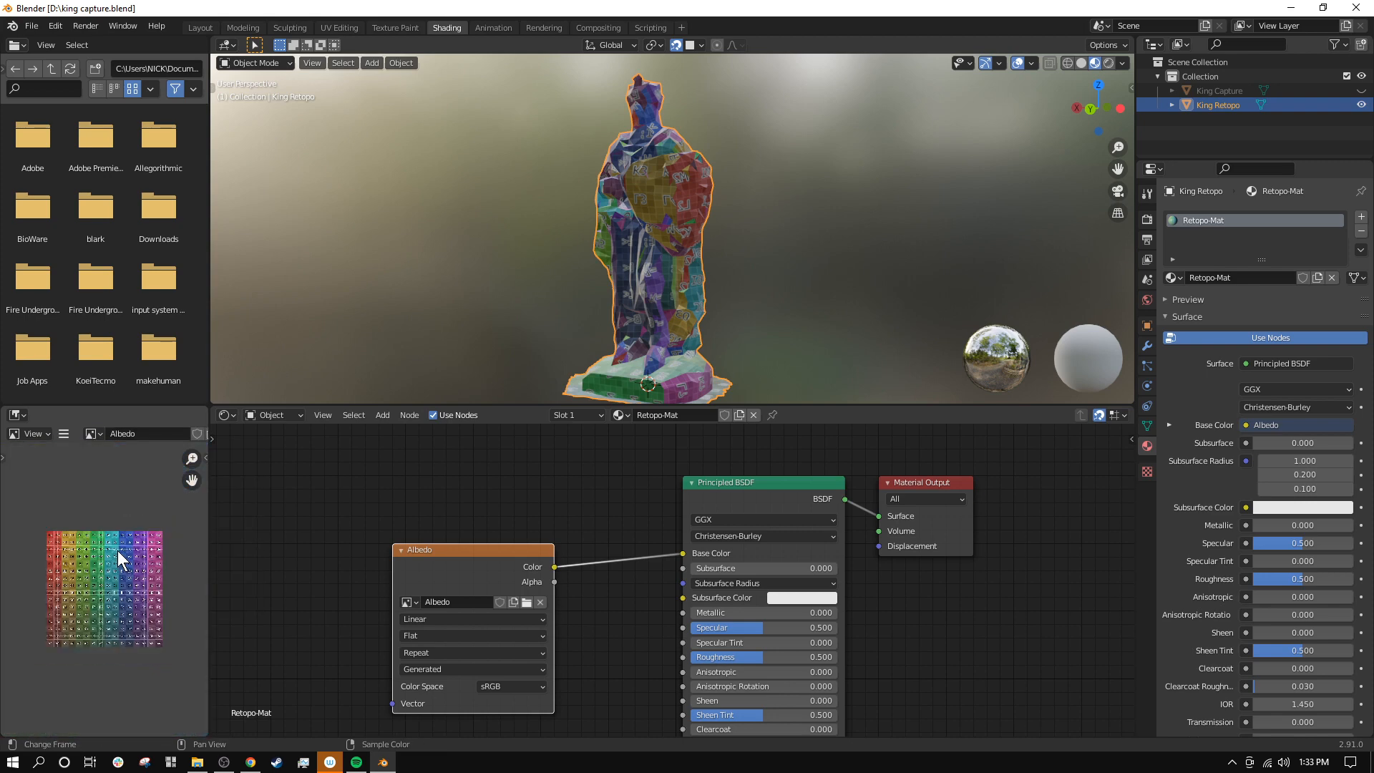
pyautogui.scroll(2, 105, 621)
pyautogui.moveTo(210, 619); pyautogui.dragTo(299, 611)
# Step: Examine the lettered color grid in the Albedo image and how it maps onto the statue's shield and body
pyautogui.scroll(7, 178, 641)
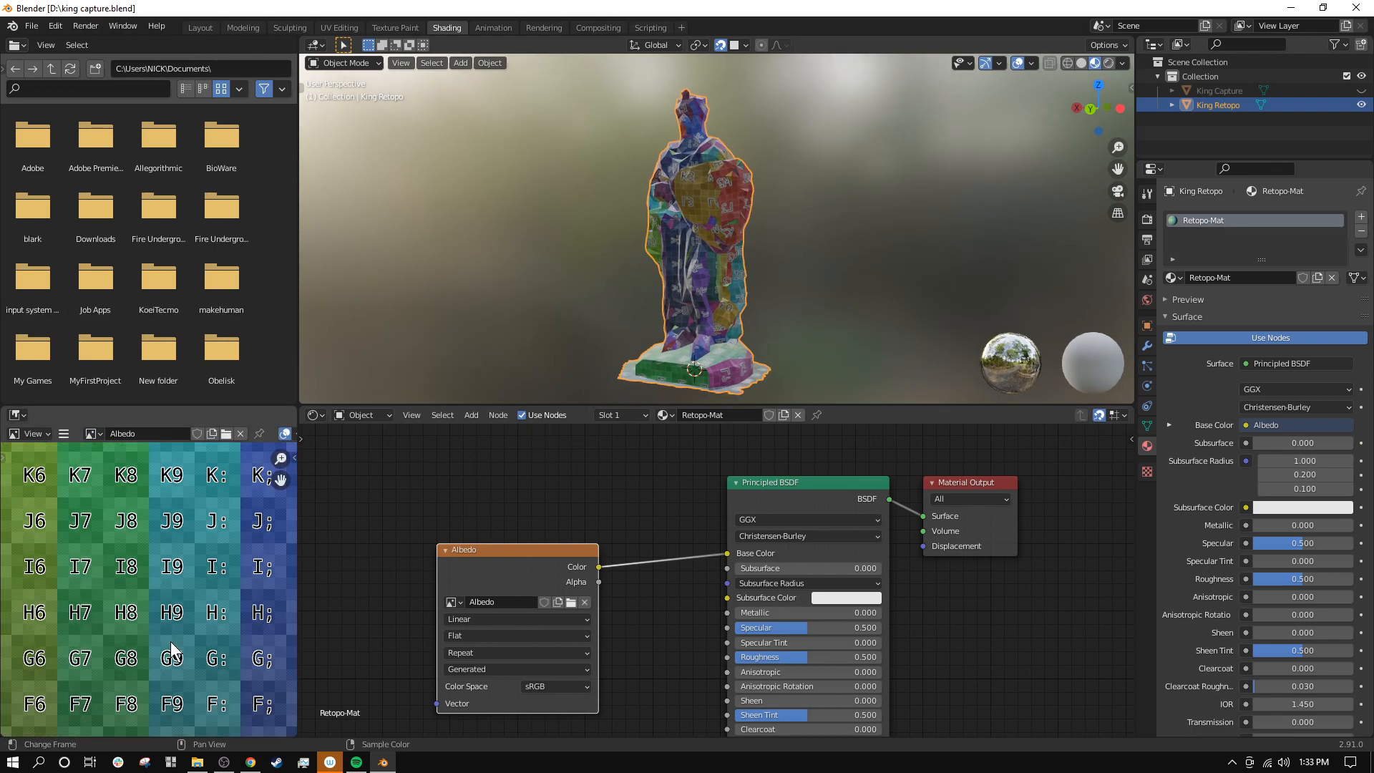
pyautogui.scroll(-8, 129, 617)
pyautogui.scroll(8, 114, 594)
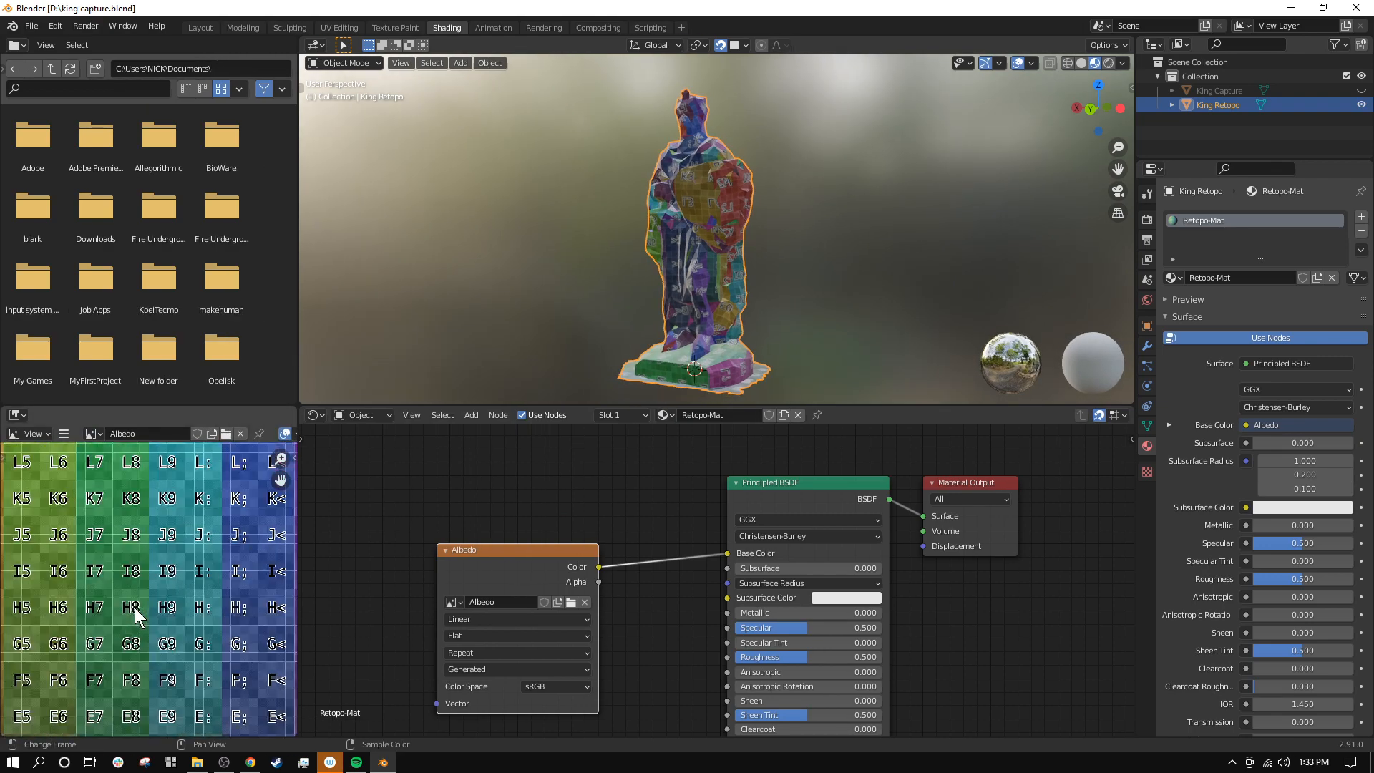
pyautogui.scroll(-6, 204, 630)
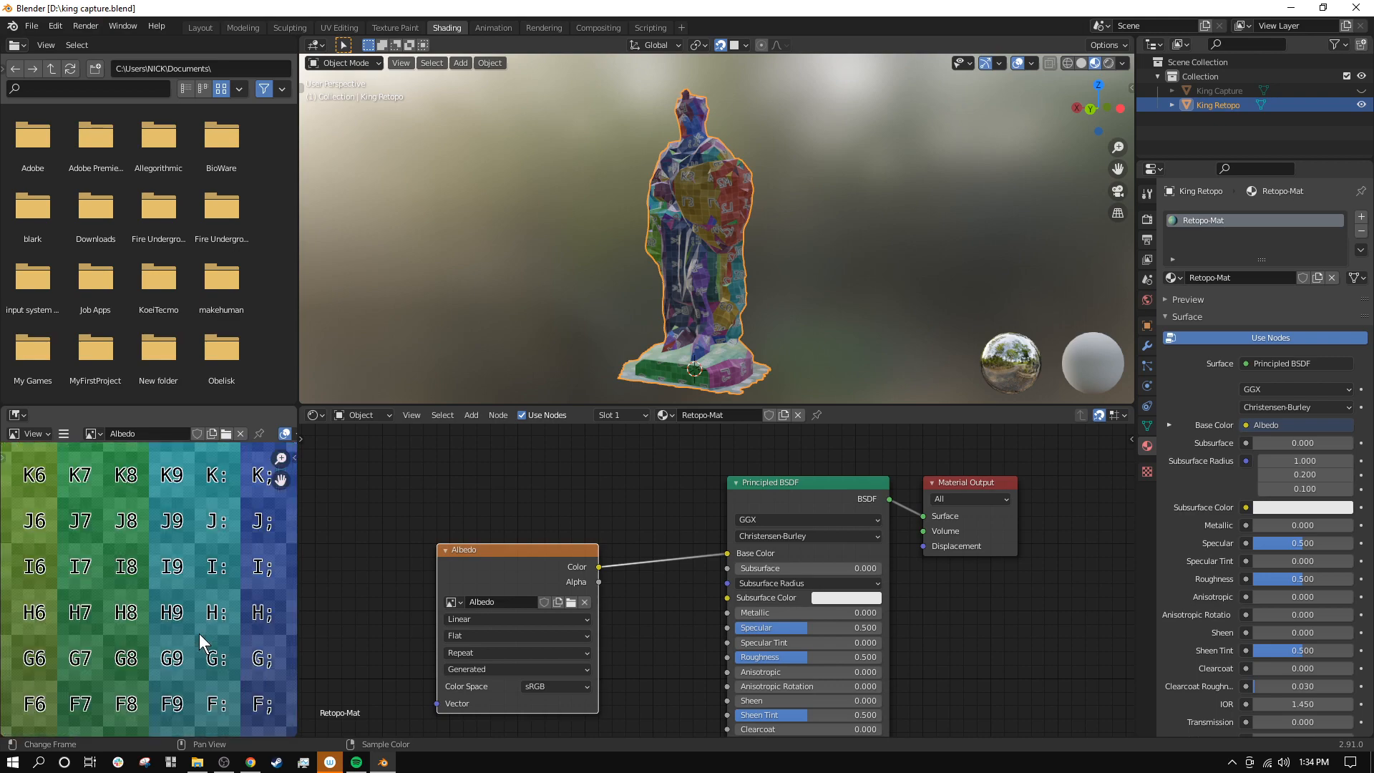
pyautogui.scroll(-4, 191, 608)
pyautogui.scroll(4, 200, 600)
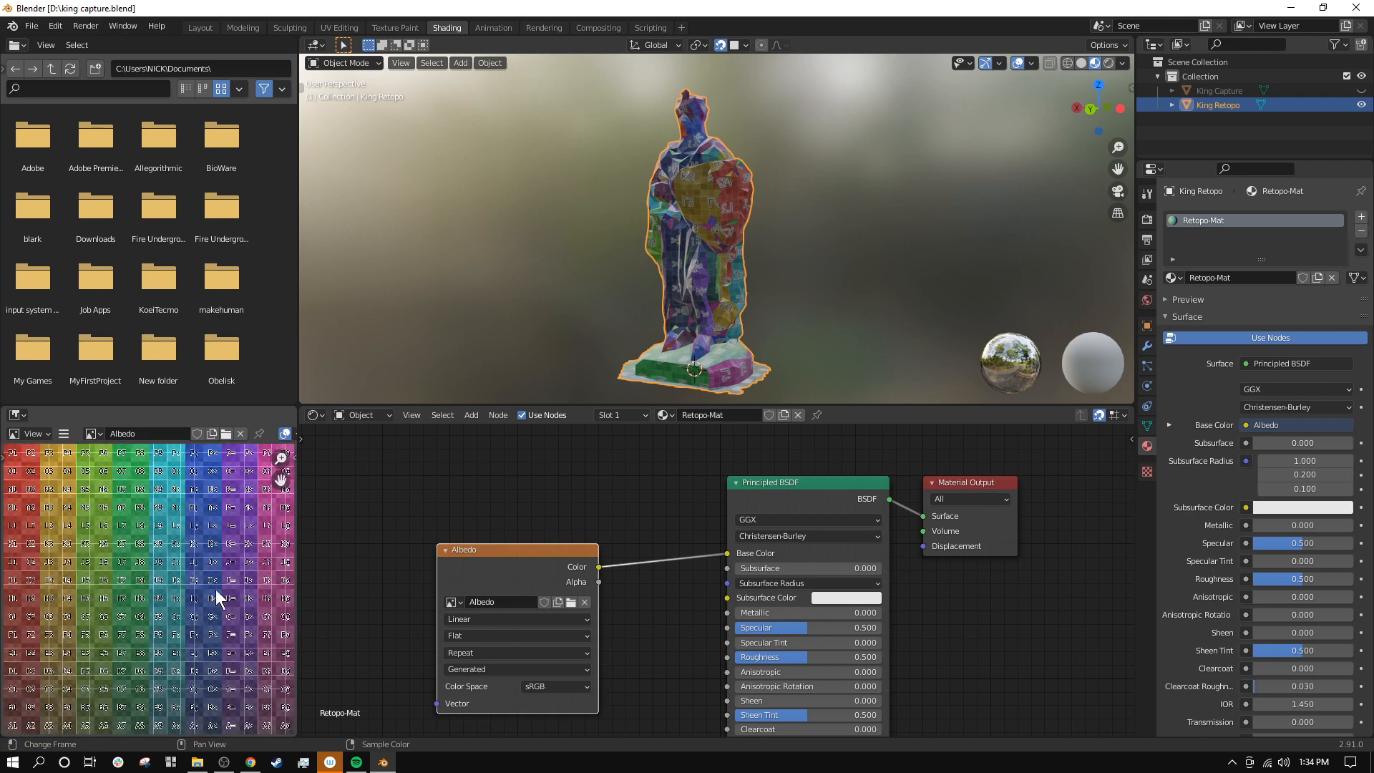
pyautogui.scroll(6, 711, 243)
pyautogui.moveTo(754, 265); pyautogui.dragTo(722, 184, button='middle')
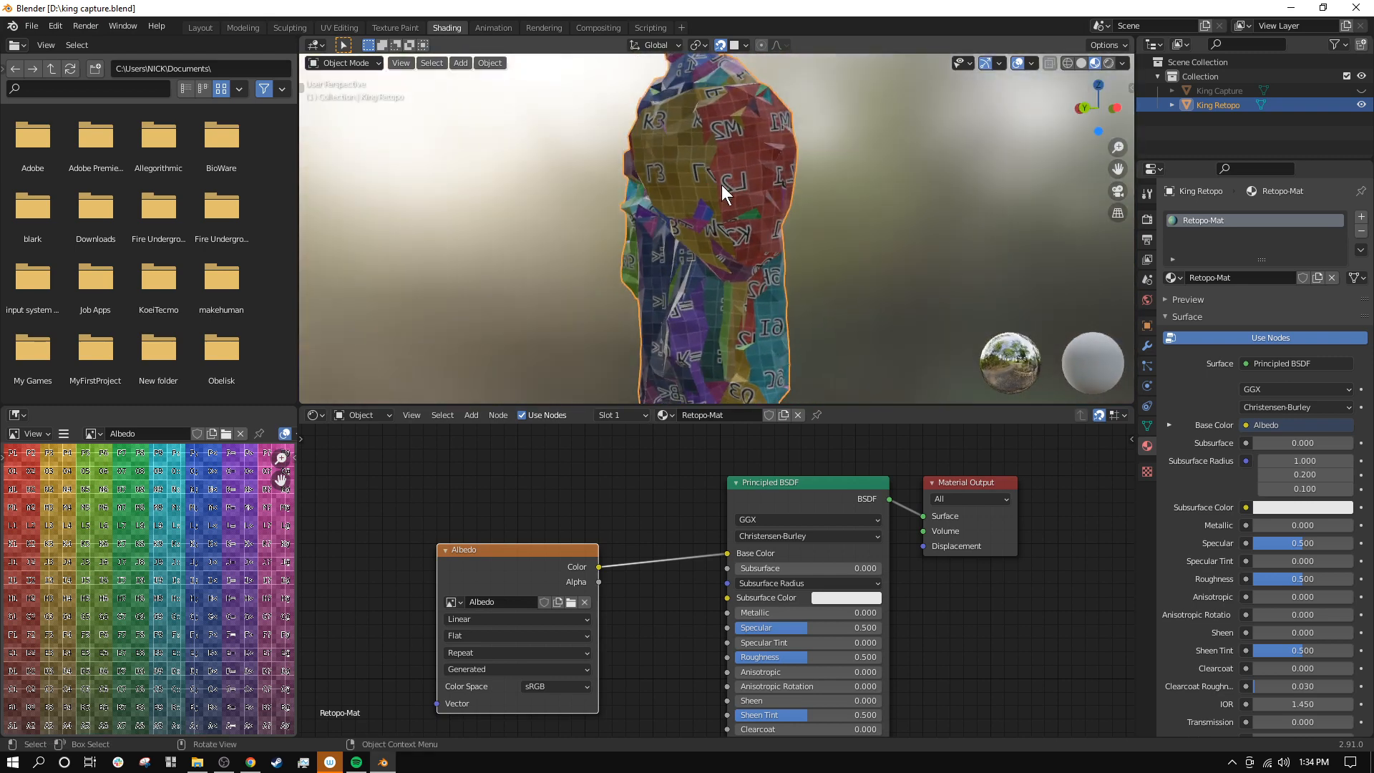
pyautogui.scroll(3, 727, 187)
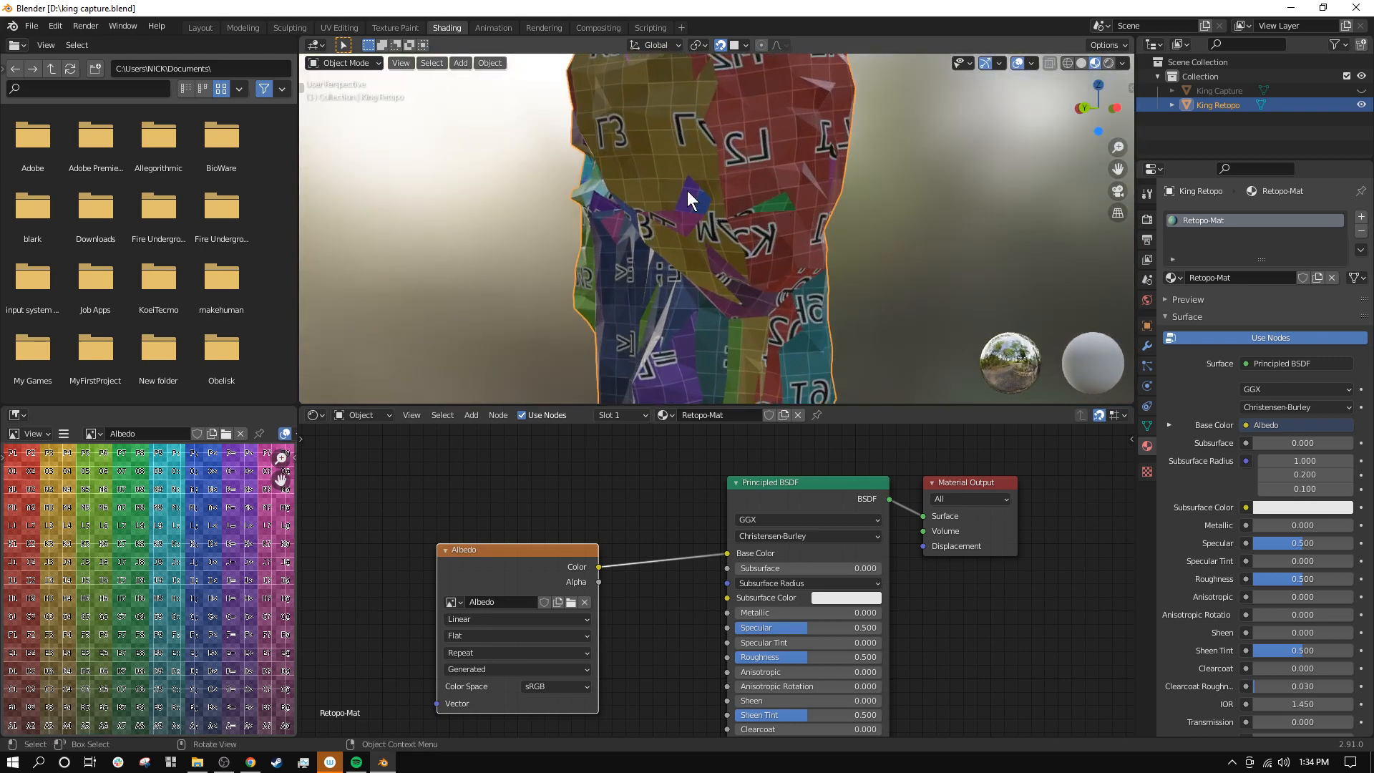
pyautogui.moveTo(680, 259); pyautogui.dragTo(718, 113, button='middle')
pyautogui.scroll(-2, 731, 259)
pyautogui.scroll(-2, 685, 294)
pyautogui.scroll(-2, 684, 294)
pyautogui.scroll(3, 659, 337)
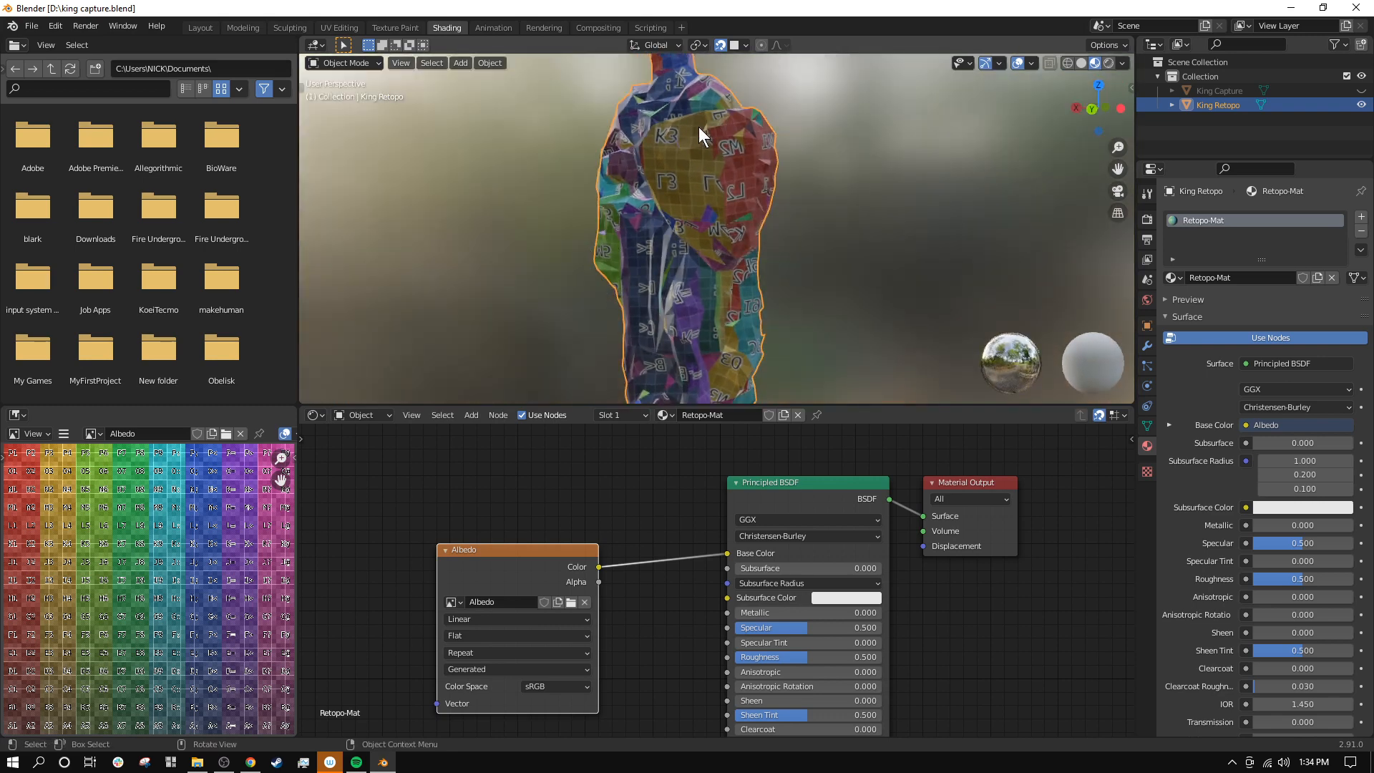
pyautogui.moveTo(755, 167); pyautogui.dragTo(748, 131, button='middle')
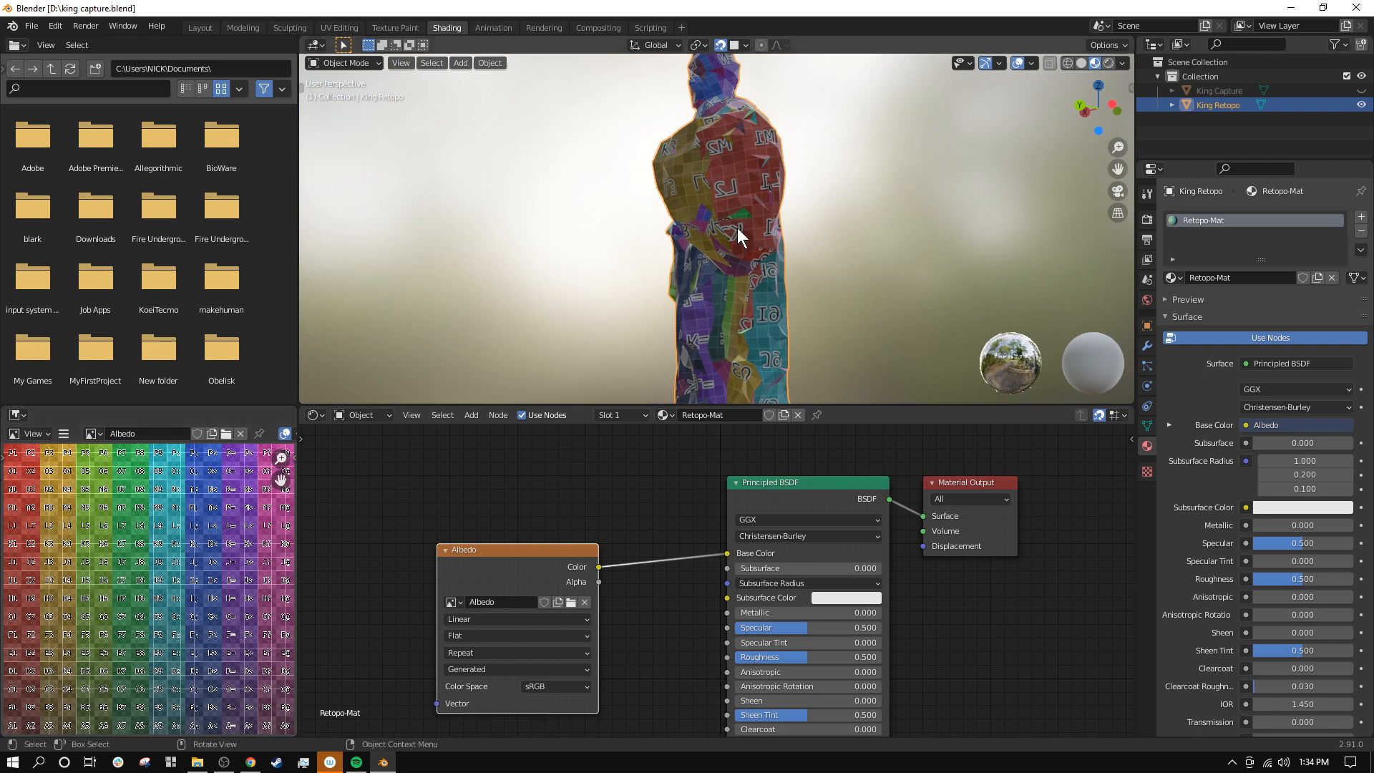
pyautogui.moveTo(738, 214); pyautogui.dragTo(738, 220, button='middle')
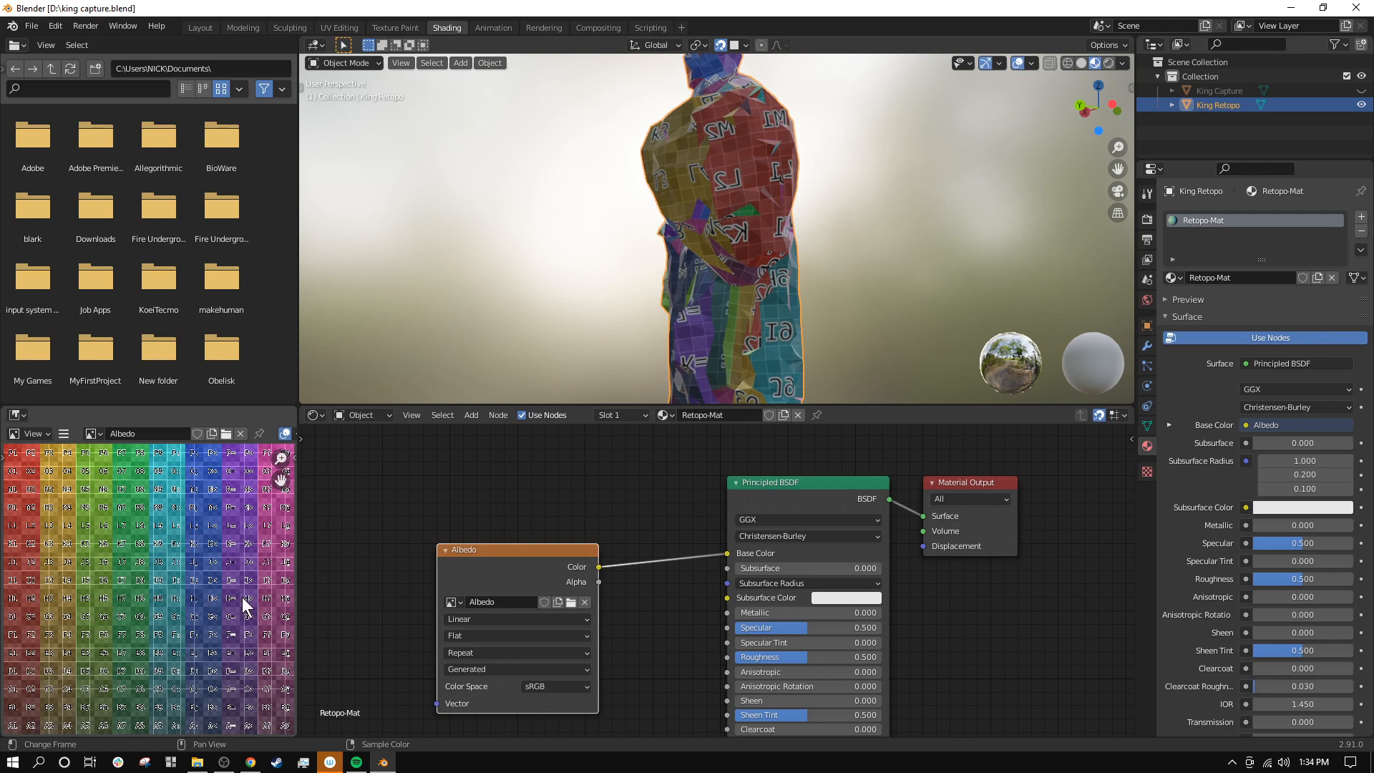
pyautogui.moveTo(787, 182); pyautogui.dragTo(721, 234, button='middle')
pyautogui.scroll(-3, 654, 185)
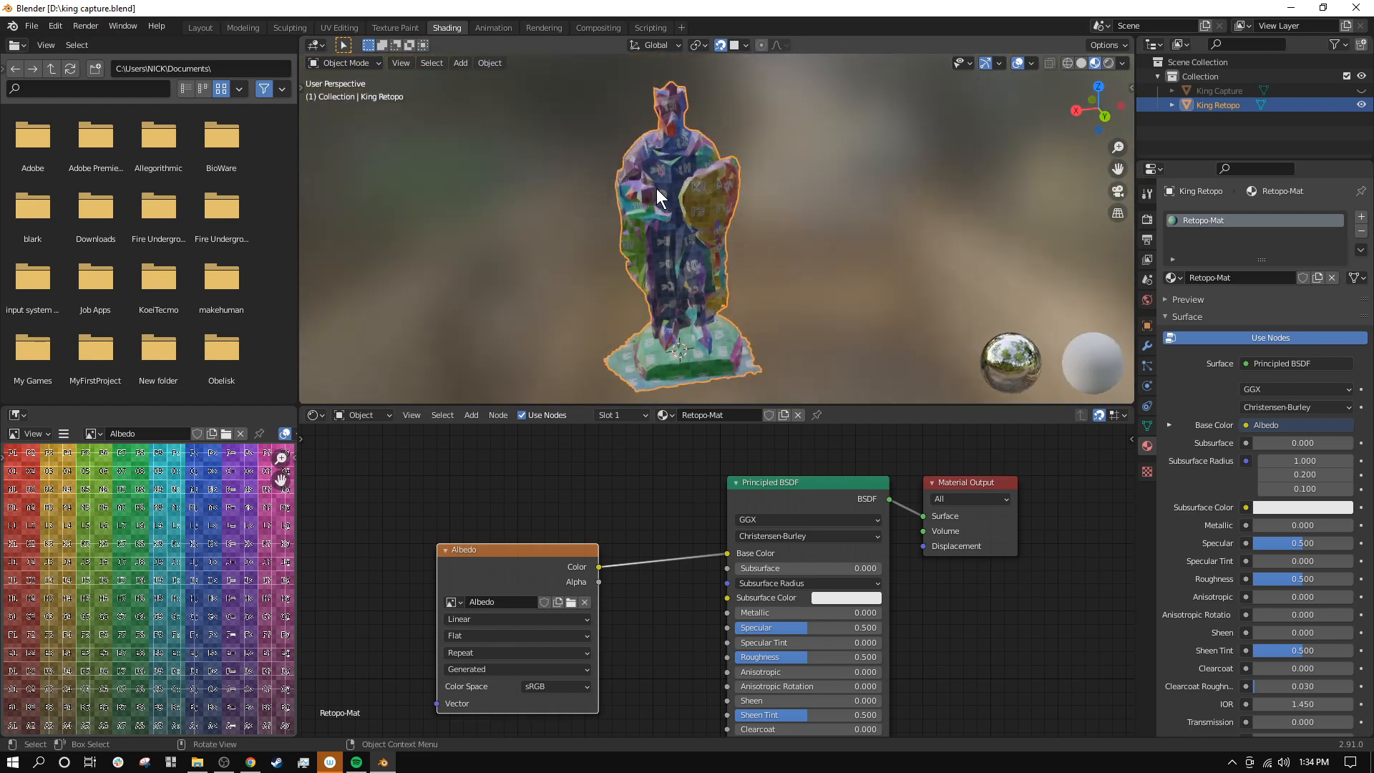
# Step: Switch to the UV Editing workspace, clear the mesh selection and circle-select a small patch of the statue's shield
pyautogui.click(335, 27)
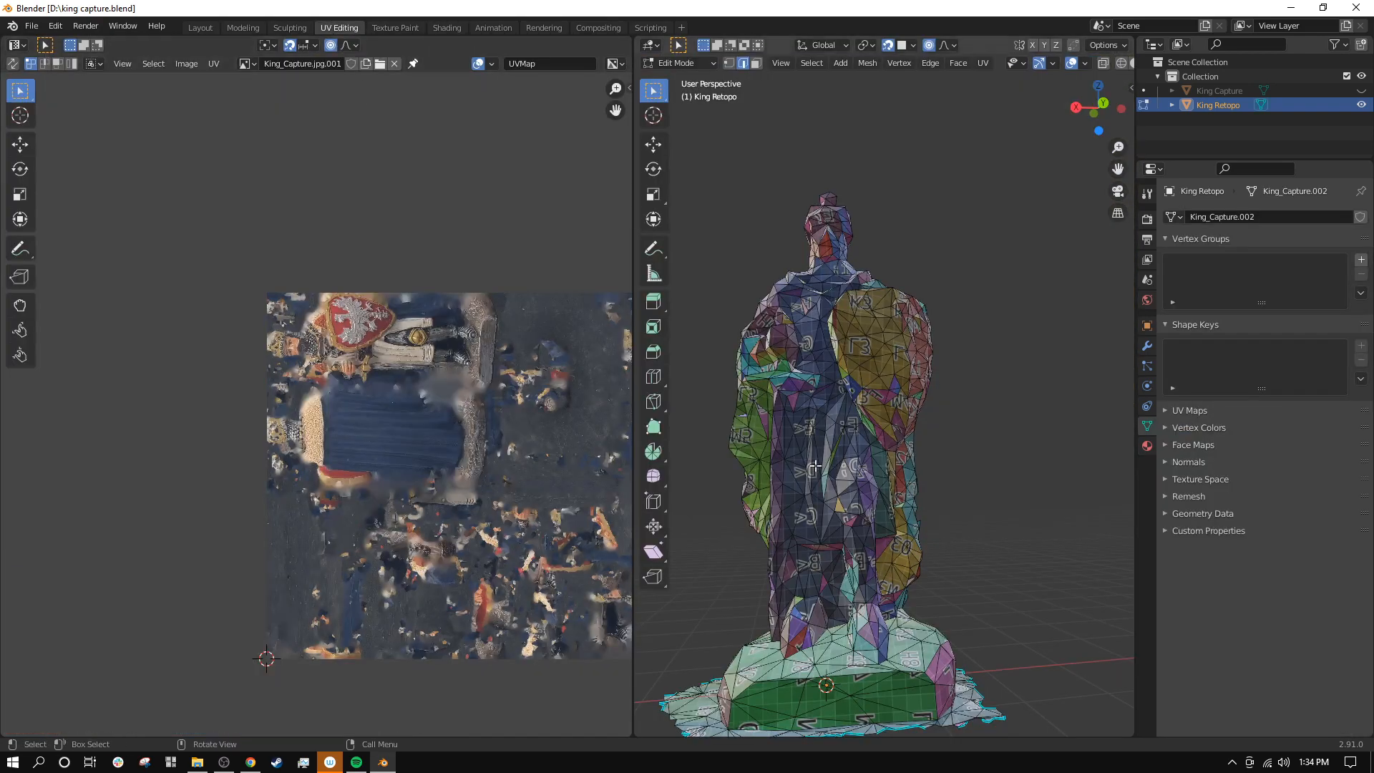
pyautogui.moveTo(937, 431); pyautogui.dragTo(893, 454, button='middle')
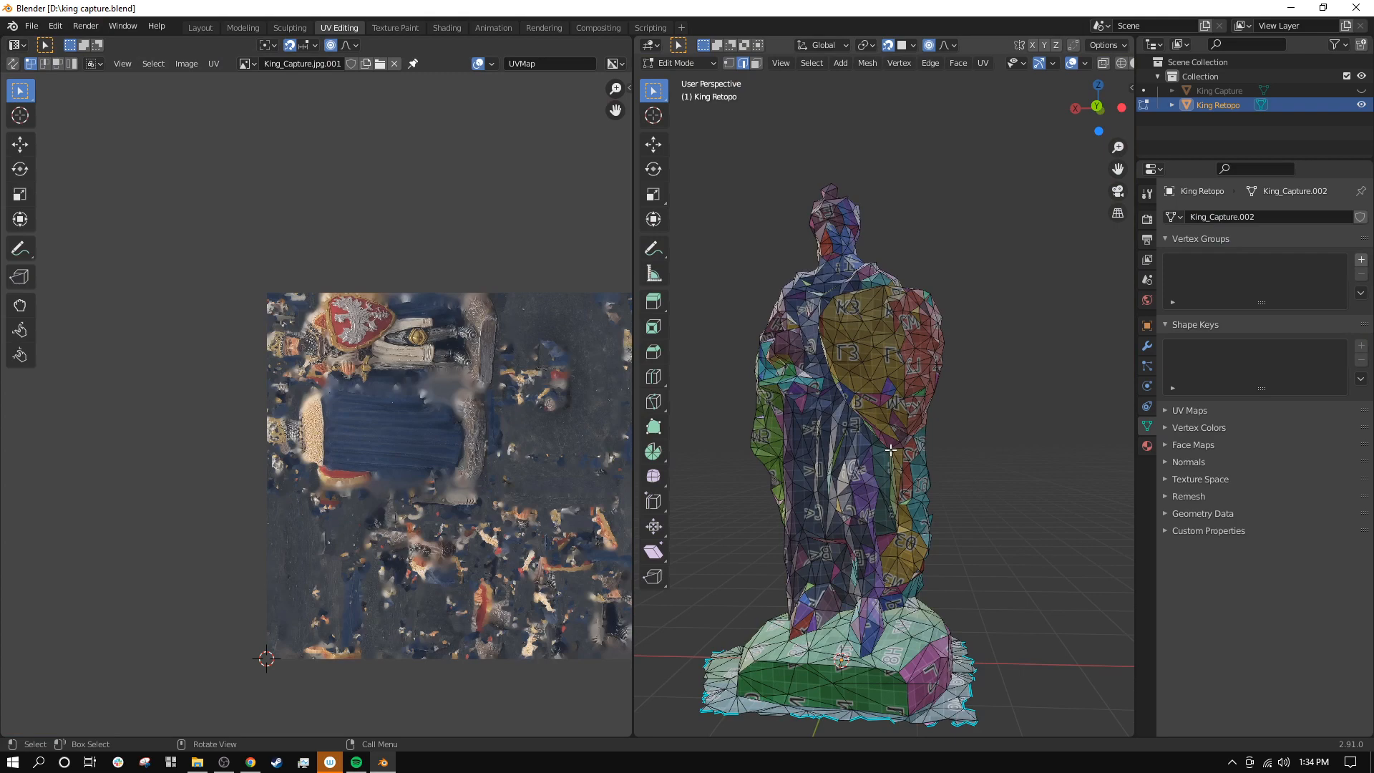
pyautogui.press('a')
pyautogui.scroll(1, 620, 459)
pyautogui.scroll(2, 930, 436)
pyautogui.moveTo(1102, 431); pyautogui.dragTo(1050, 425, button='middle')
pyautogui.hotkey('alt', 'a')
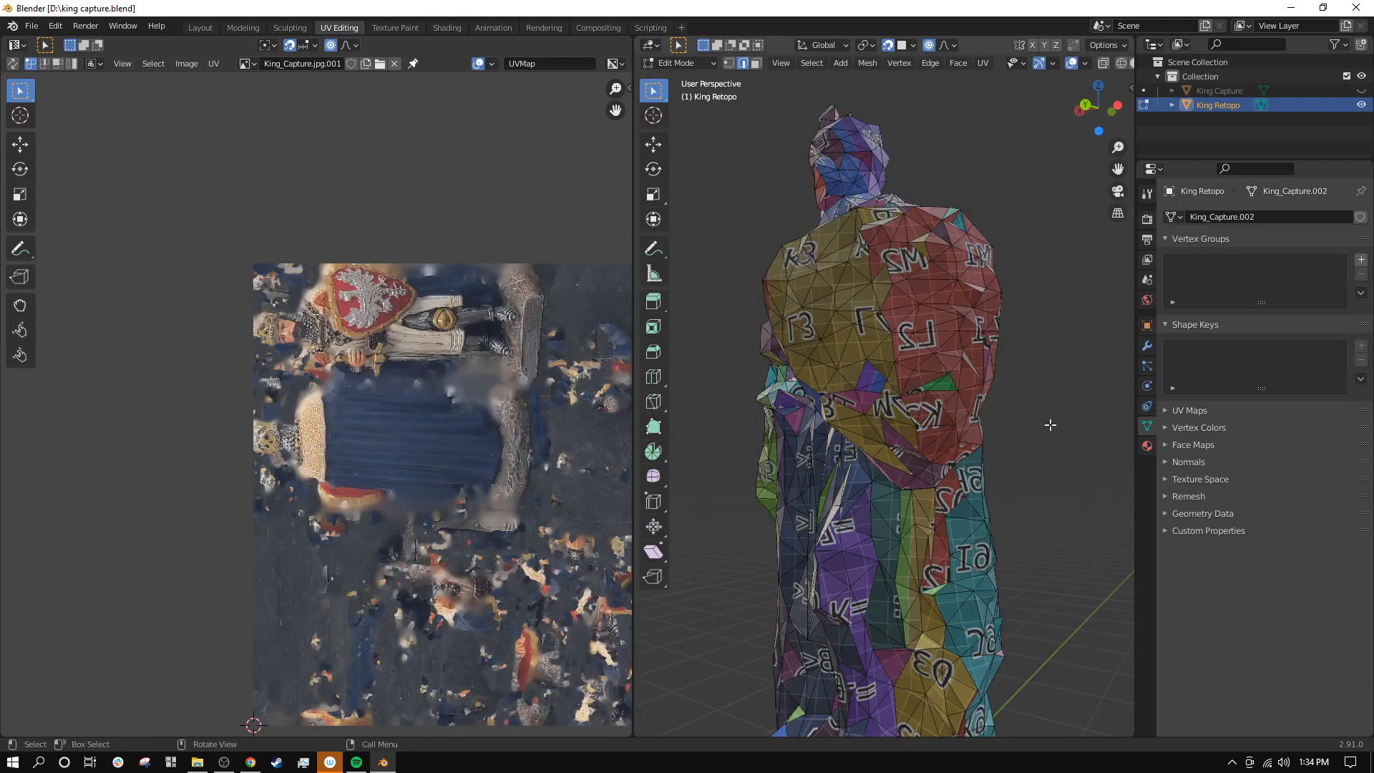
pyautogui.press('c')
pyautogui.moveTo(868, 333)
pyautogui.mouseDown()
pyautogui.moveTo(815, 322)
pyautogui.moveTo(794, 336)
pyautogui.moveTo(826, 326)
pyautogui.mouseUp()
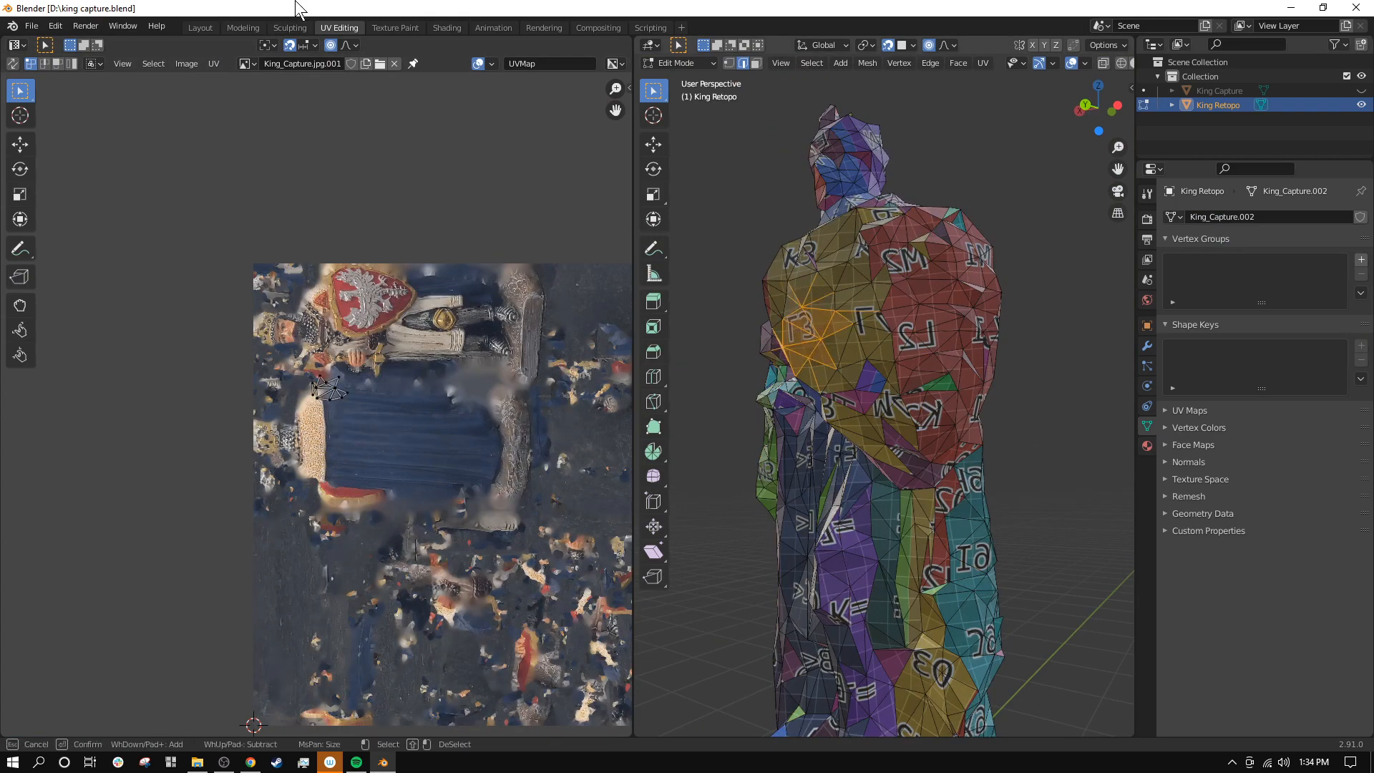
# Step: Display the Albedo image in the UV editor behind the UVs of the selected shield faces
pyautogui.click(247, 63)
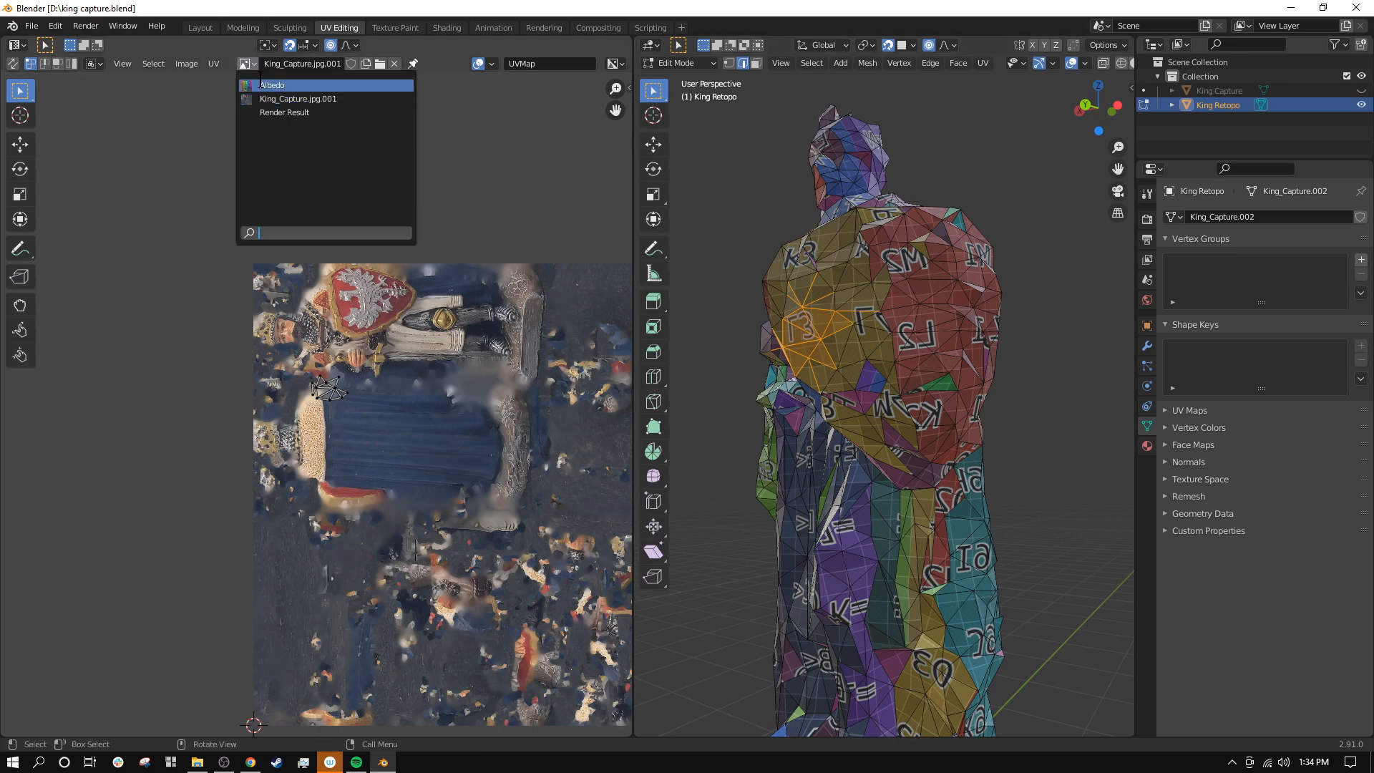
pyautogui.click(261, 85)
pyautogui.scroll(3, 239, 555)
pyautogui.moveTo(398, 536); pyautogui.dragTo(107, 397, button='middle')
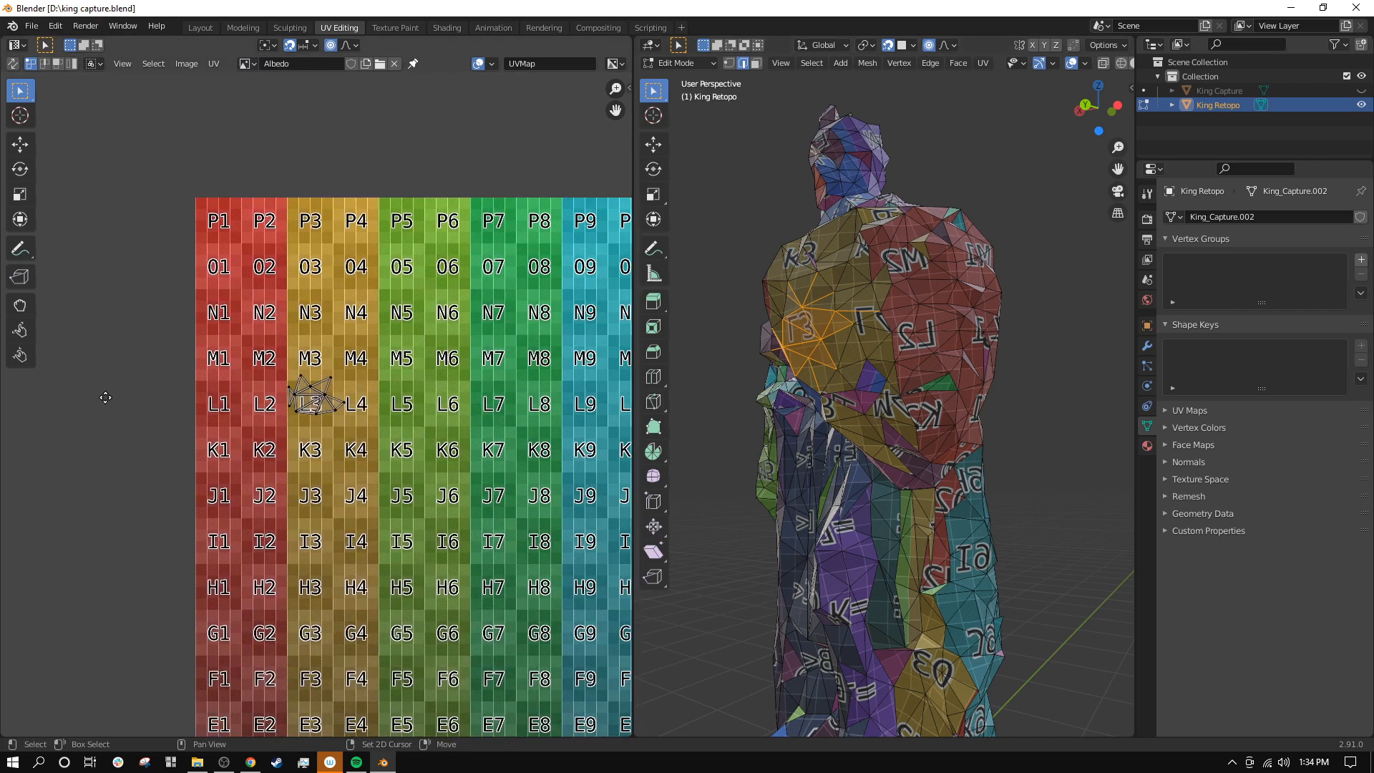
pyautogui.scroll(3, 415, 494)
# Step: Extend the circle selection in face mode over most of the shield's front to show its UVs on the color grid
pyautogui.press('c')
pyautogui.moveTo(788, 301); pyautogui.dragTo(796, 266)
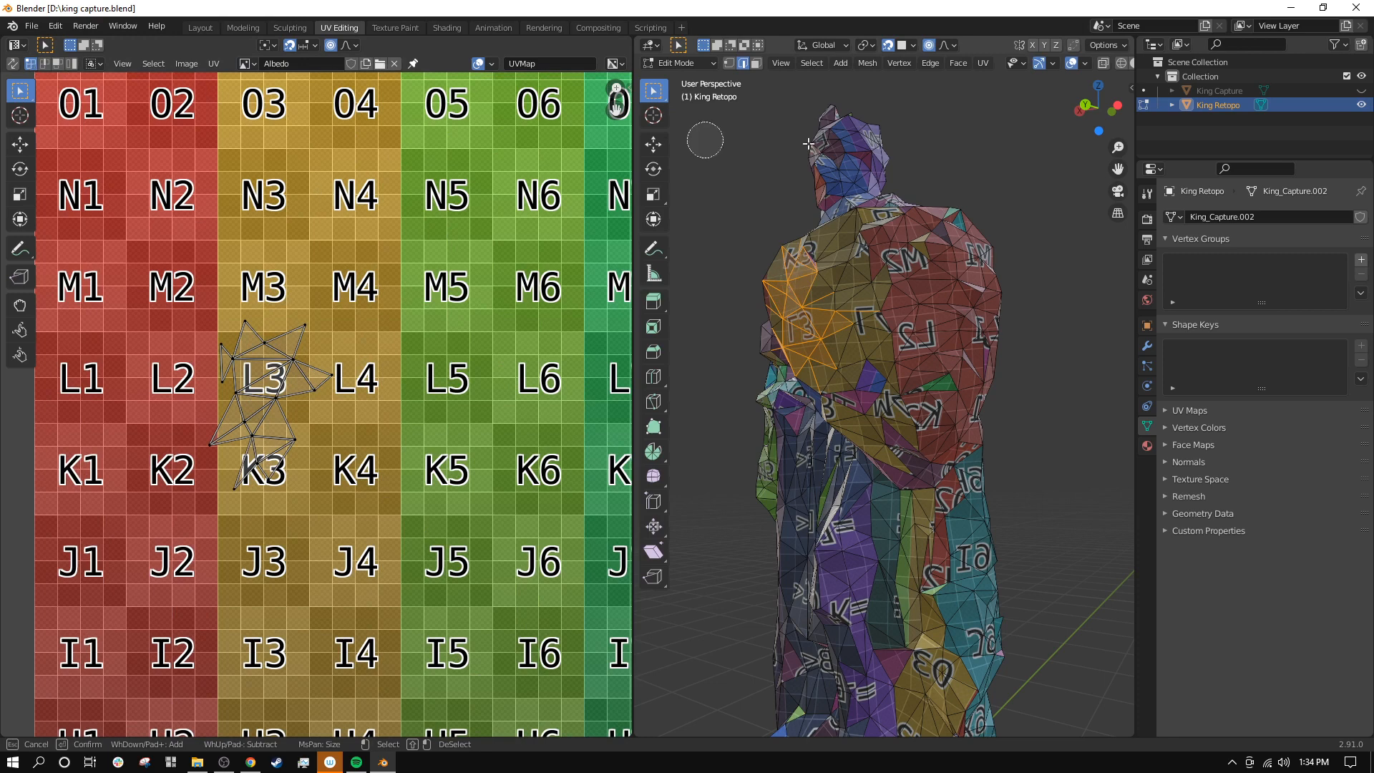
pyautogui.press('Escape')
pyautogui.click(756, 63)
pyautogui.press('c')
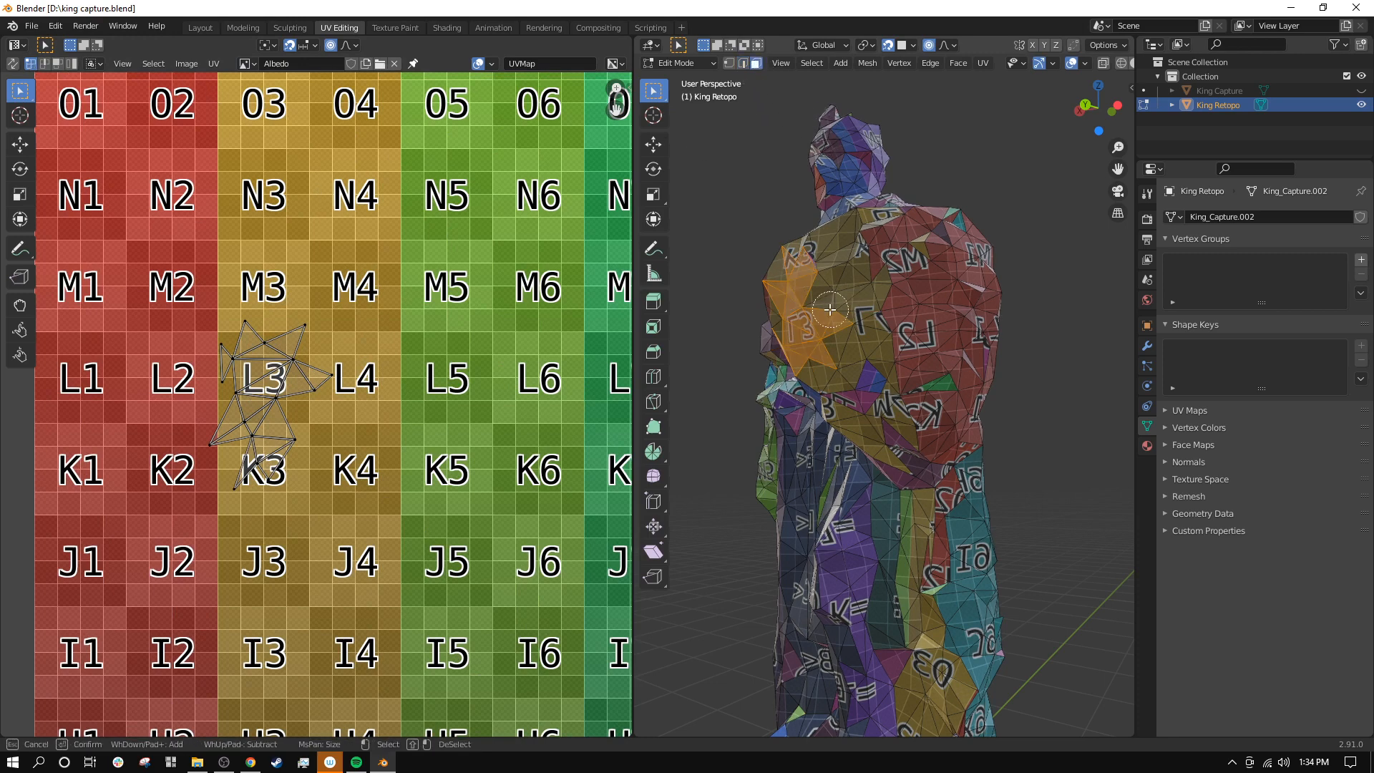
pyautogui.moveTo(831, 309)
pyautogui.mouseDown()
pyautogui.moveTo(830, 240)
pyautogui.moveTo(844, 322)
pyautogui.moveTo(831, 361)
pyautogui.mouseUp()
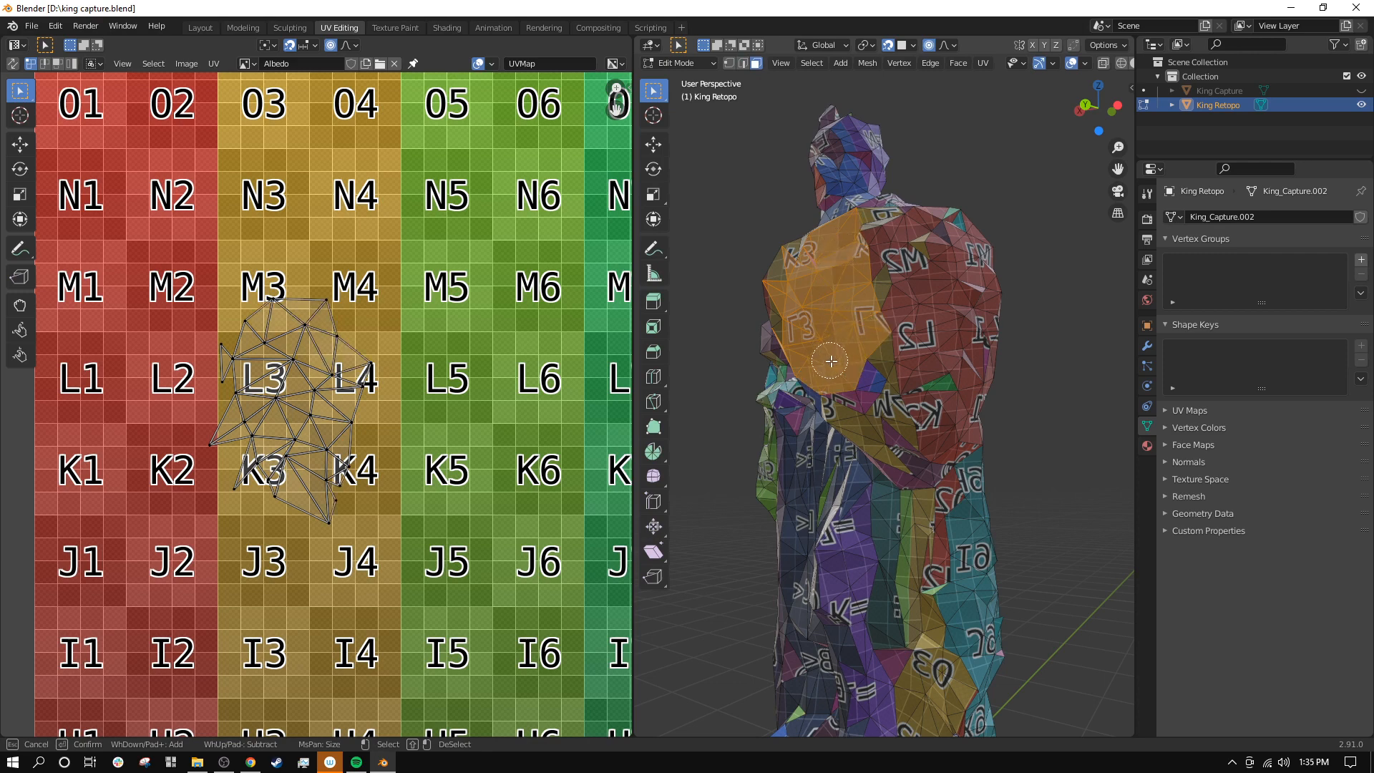
pyautogui.moveTo(948, 330)
pyautogui.mouseDown()
pyautogui.moveTo(904, 246)
pyautogui.moveTo(857, 251)
pyautogui.mouseUp()
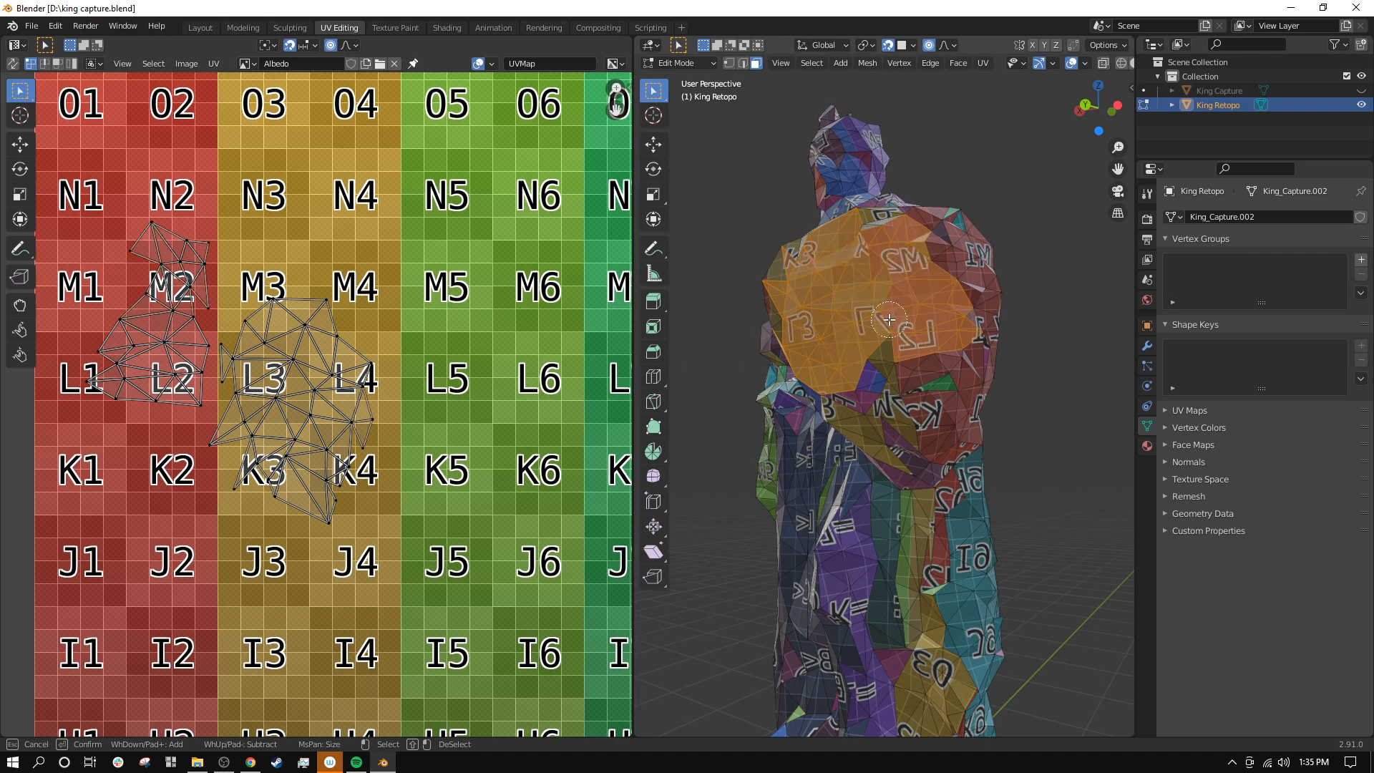
pyautogui.moveTo(889, 320); pyautogui.dragTo(885, 351)
pyautogui.click(872, 379)
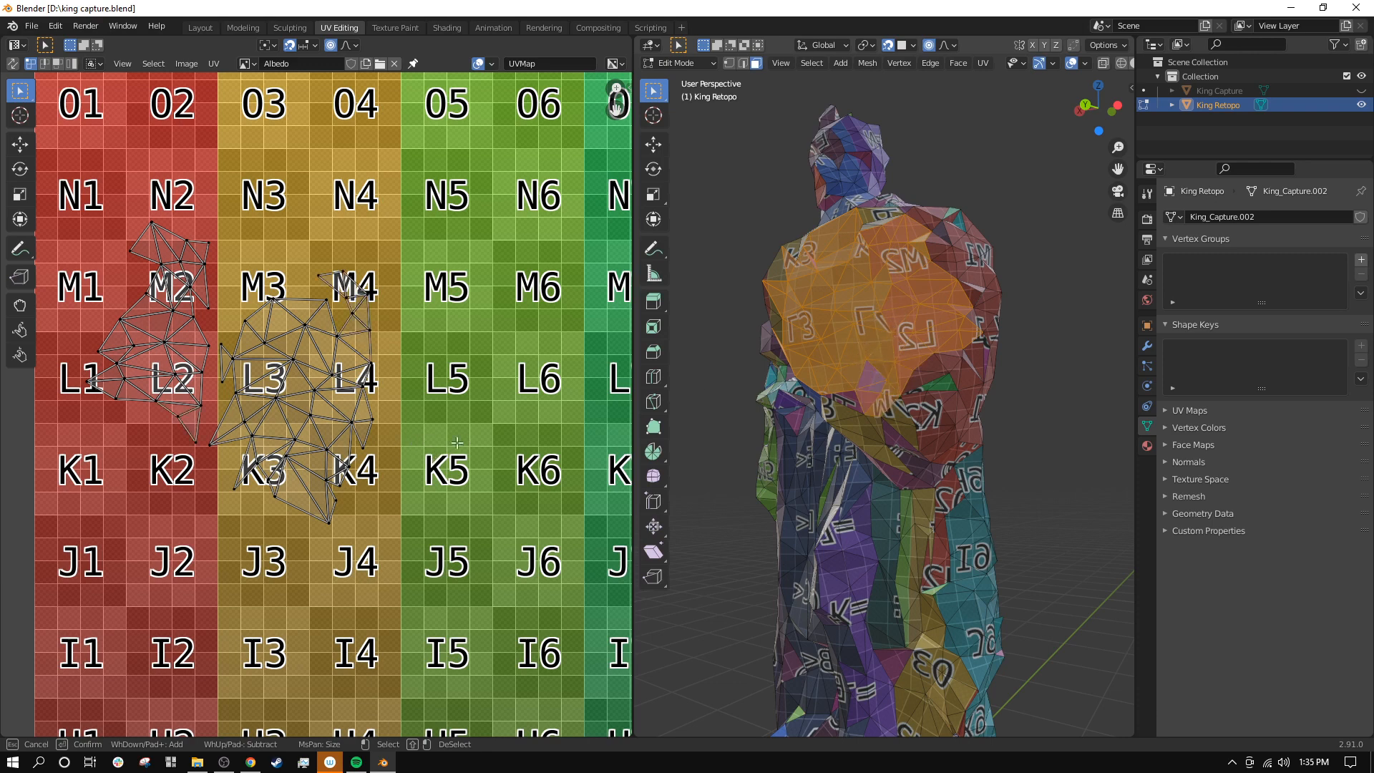
pyautogui.rightClick(745, 473)
# Step: Examine where the UV pieces of the selected shield faces lie across the whole color grid
pyautogui.scroll(-4, 408, 478)
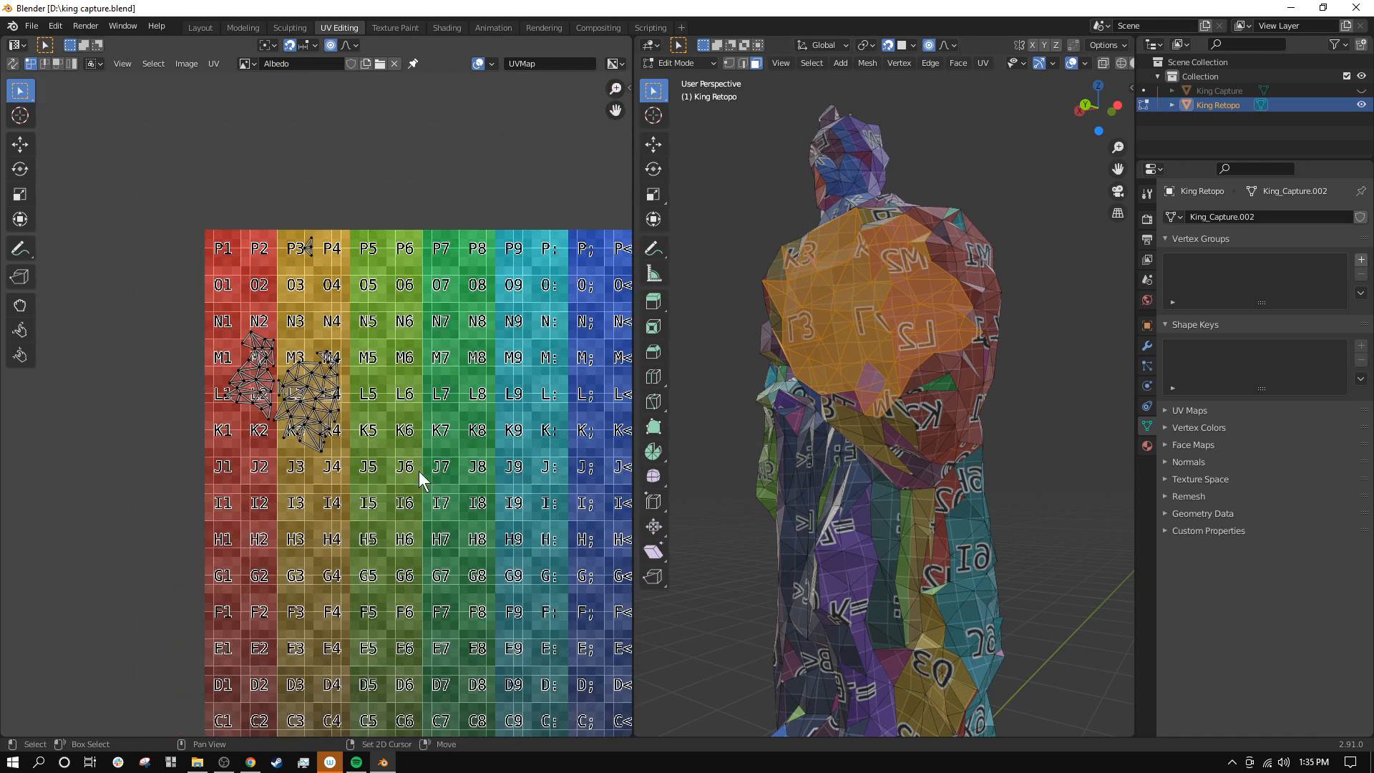
pyautogui.moveTo(420, 478); pyautogui.dragTo(118, 422, button='middle')
pyautogui.scroll(2, 310, 403)
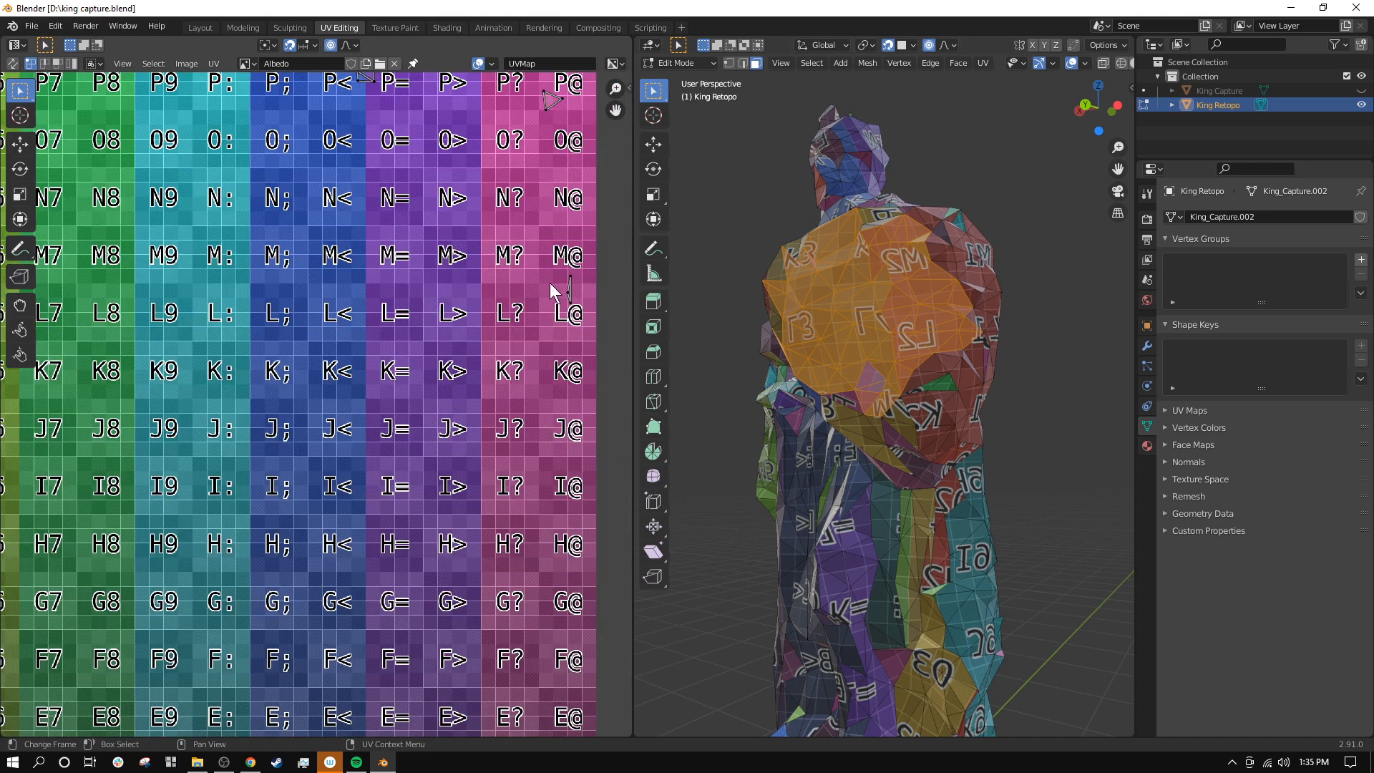
pyautogui.moveTo(521, 210); pyautogui.dragTo(495, 302, button='middle')
pyautogui.scroll(5, 545, 417)
pyautogui.moveTo(531, 390); pyautogui.dragTo(81, 403, button='middle')
pyautogui.scroll(-7, 436, 365)
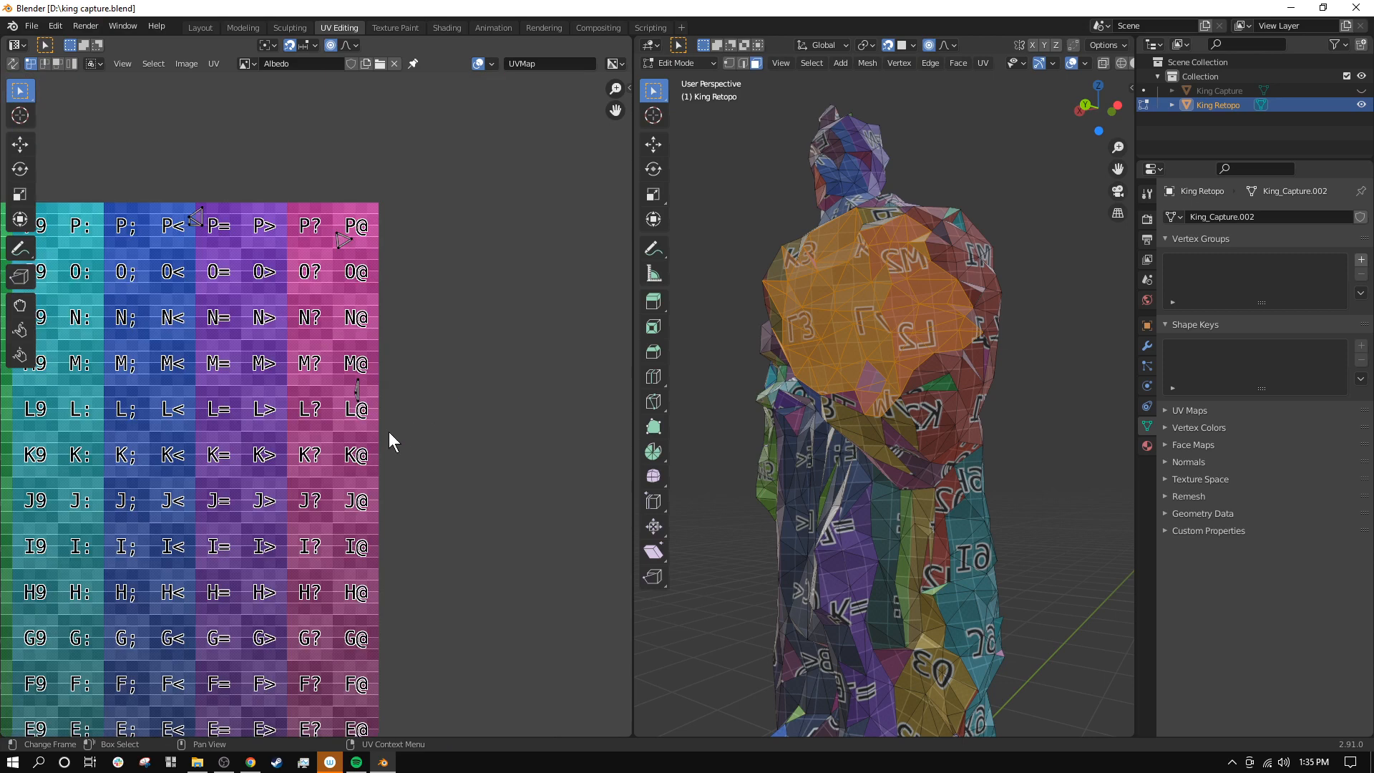
pyautogui.moveTo(287, 502); pyautogui.dragTo(498, 478, button='middle')
pyautogui.scroll(1, 500, 489)
pyautogui.scroll(1, 821, 457)
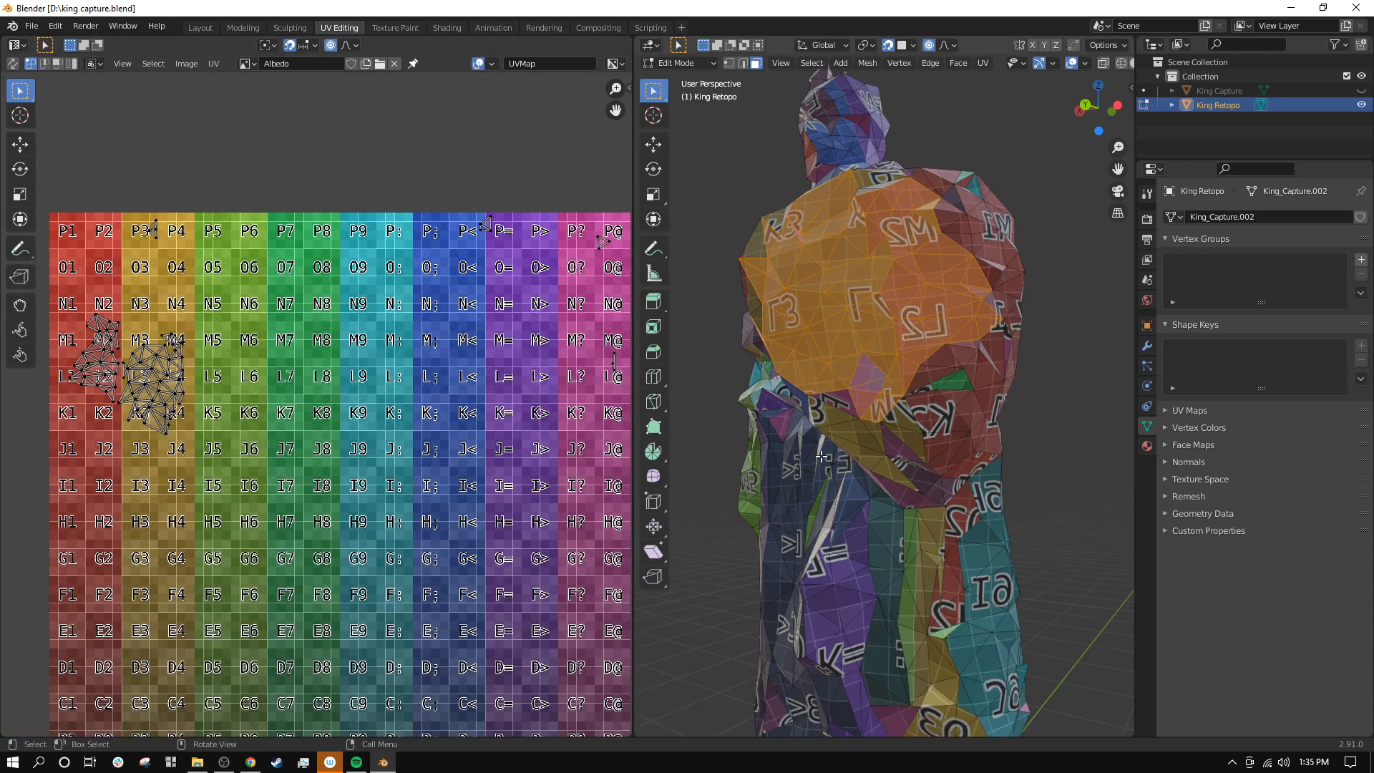
# Step: Set the 3D viewport to edge selection and solid shading
pyautogui.moveTo(717, 506); pyautogui.dragTo(978, 394, button='middle')
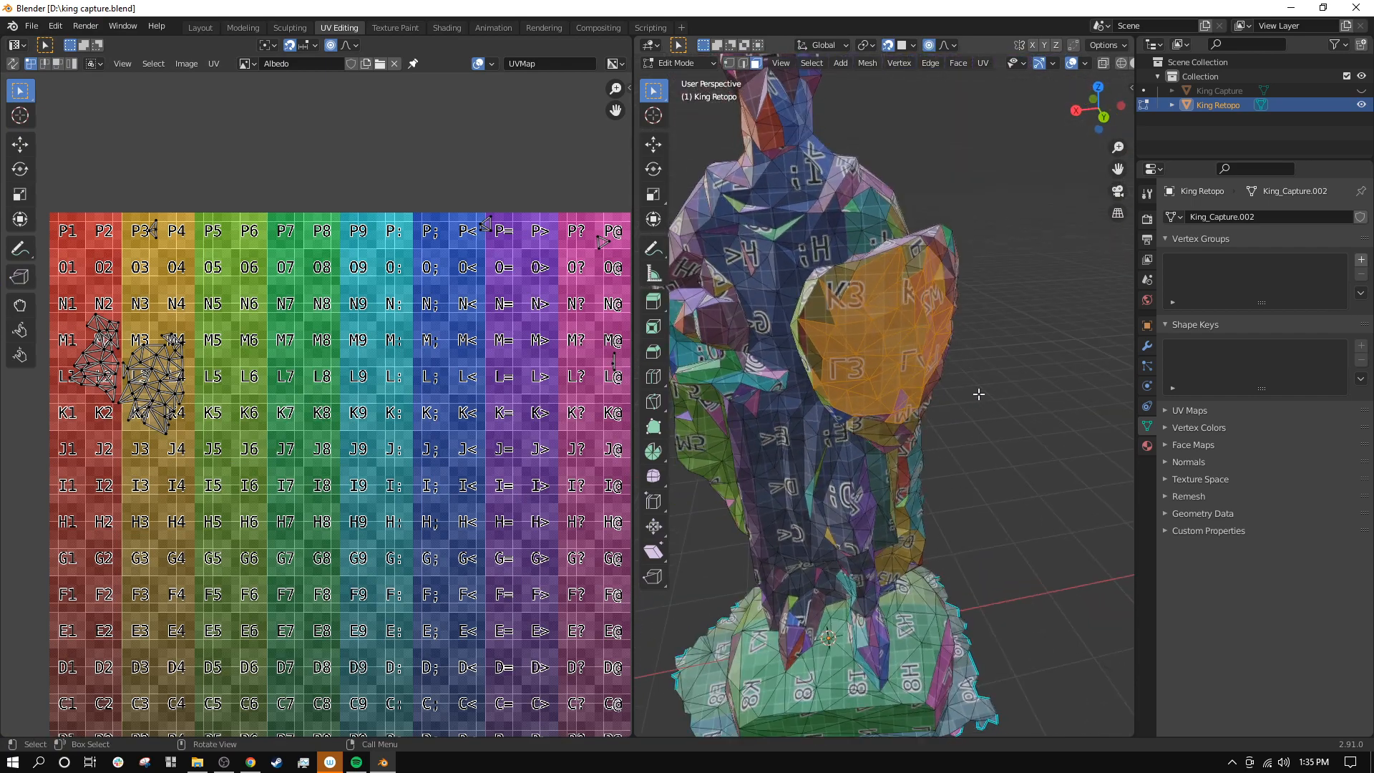
pyautogui.click(743, 63)
pyautogui.moveTo(801, 186); pyautogui.dragTo(975, 273, button='middle')
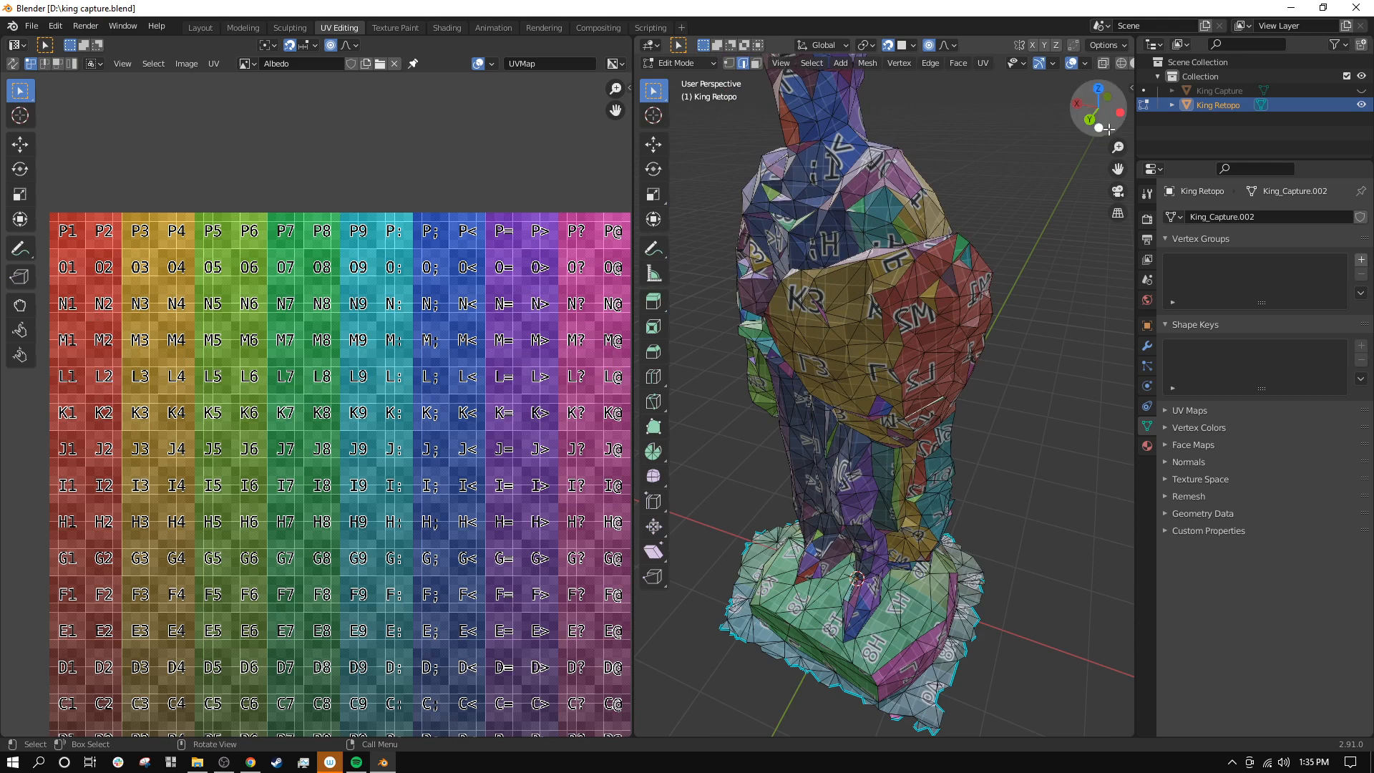
pyautogui.scroll(-3, 1106, 65)
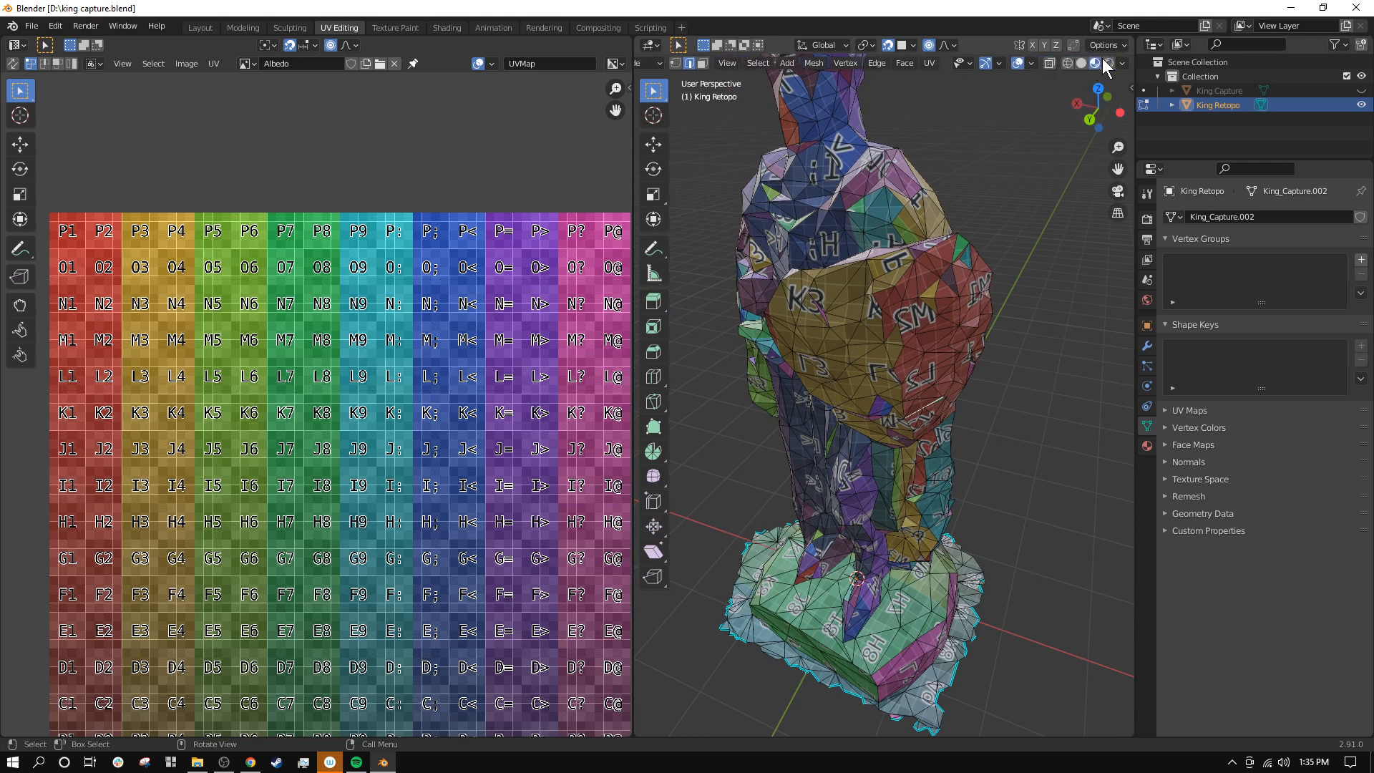
pyautogui.click(1081, 63)
# Step: Select a closed run of edges all around the shield's rim and mark it as a seam
pyautogui.moveTo(900, 219)
pyautogui.mouseDown(button='middle')
pyautogui.moveTo(938, 236)
pyautogui.moveTo(960, 215)
pyautogui.moveTo(910, 284)
pyautogui.moveTo(1016, 129)
pyautogui.moveTo(894, 250)
pyautogui.moveTo(833, 273)
pyautogui.moveTo(877, 315)
pyautogui.moveTo(869, 236)
pyautogui.moveTo(764, 224)
pyautogui.moveTo(751, 179)
pyautogui.moveTo(889, 396)
pyautogui.moveTo(901, 385)
pyautogui.moveTo(877, 408)
pyautogui.moveTo(813, 322)
pyautogui.moveTo(815, 166)
pyautogui.mouseUp(button='middle')
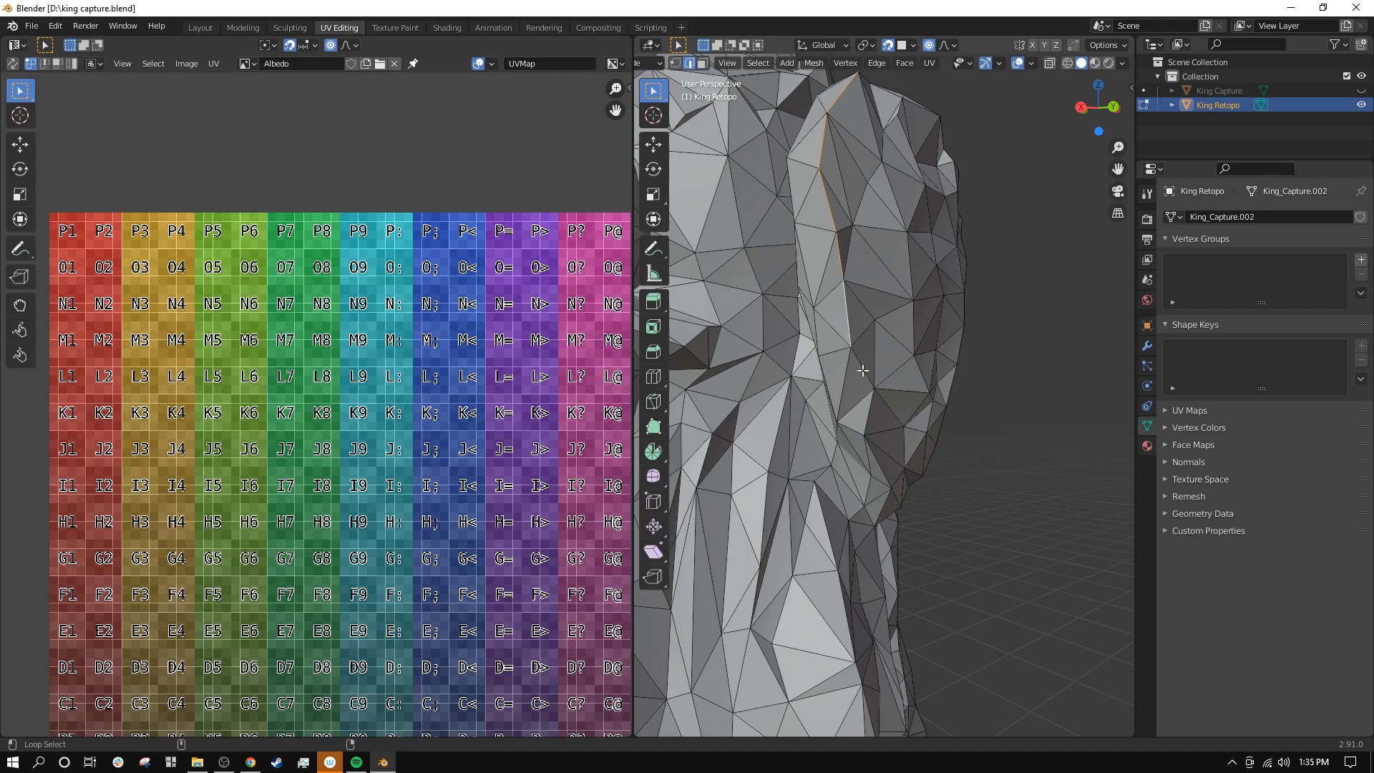
pyautogui.moveTo(897, 413); pyautogui.dragTo(858, 363, button='middle')
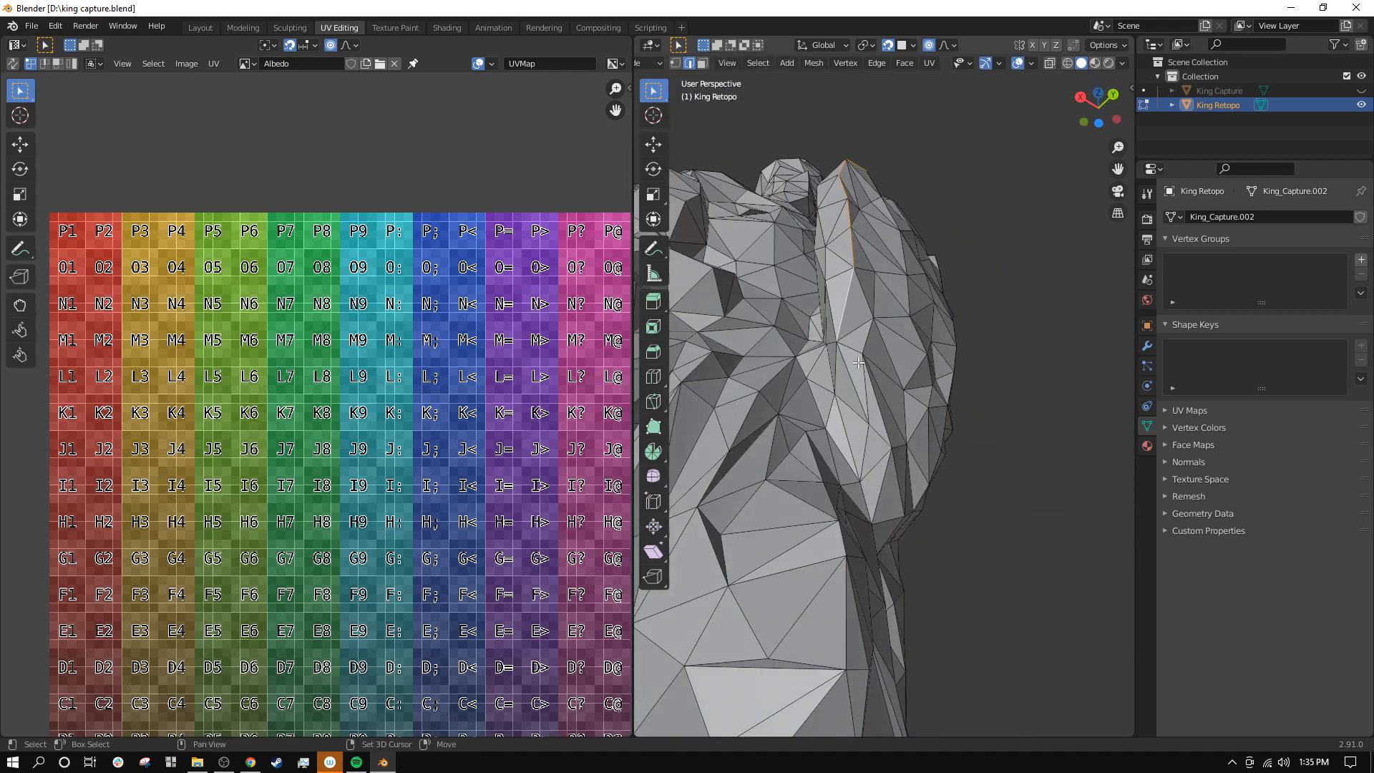
pyautogui.moveTo(879, 434); pyautogui.dragTo(862, 488, button='middle')
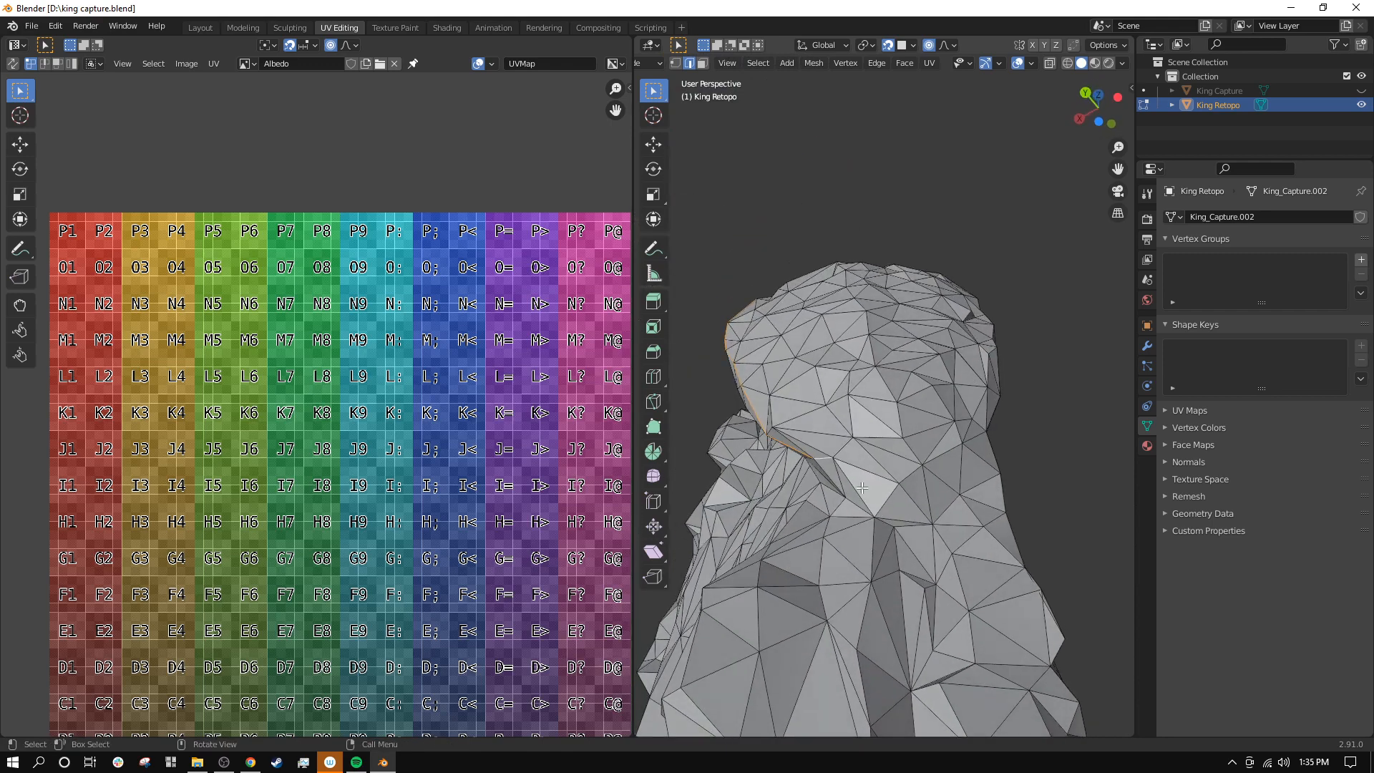
pyautogui.keyDown('shift'); pyautogui.click(944, 453); pyautogui.keyUp('shift')
pyautogui.moveTo(944, 453); pyautogui.dragTo(895, 483, button='middle')
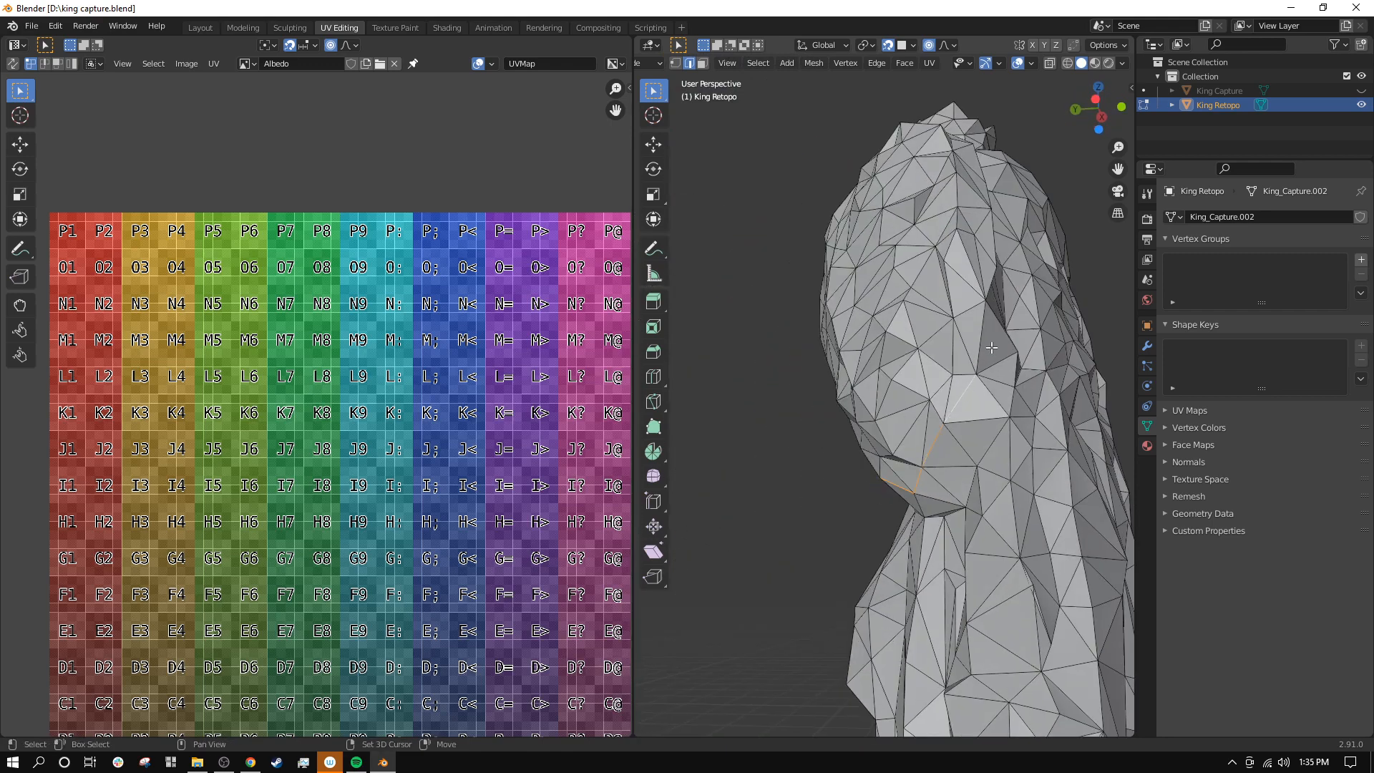
pyautogui.moveTo(990, 336); pyautogui.dragTo(935, 351, button='middle')
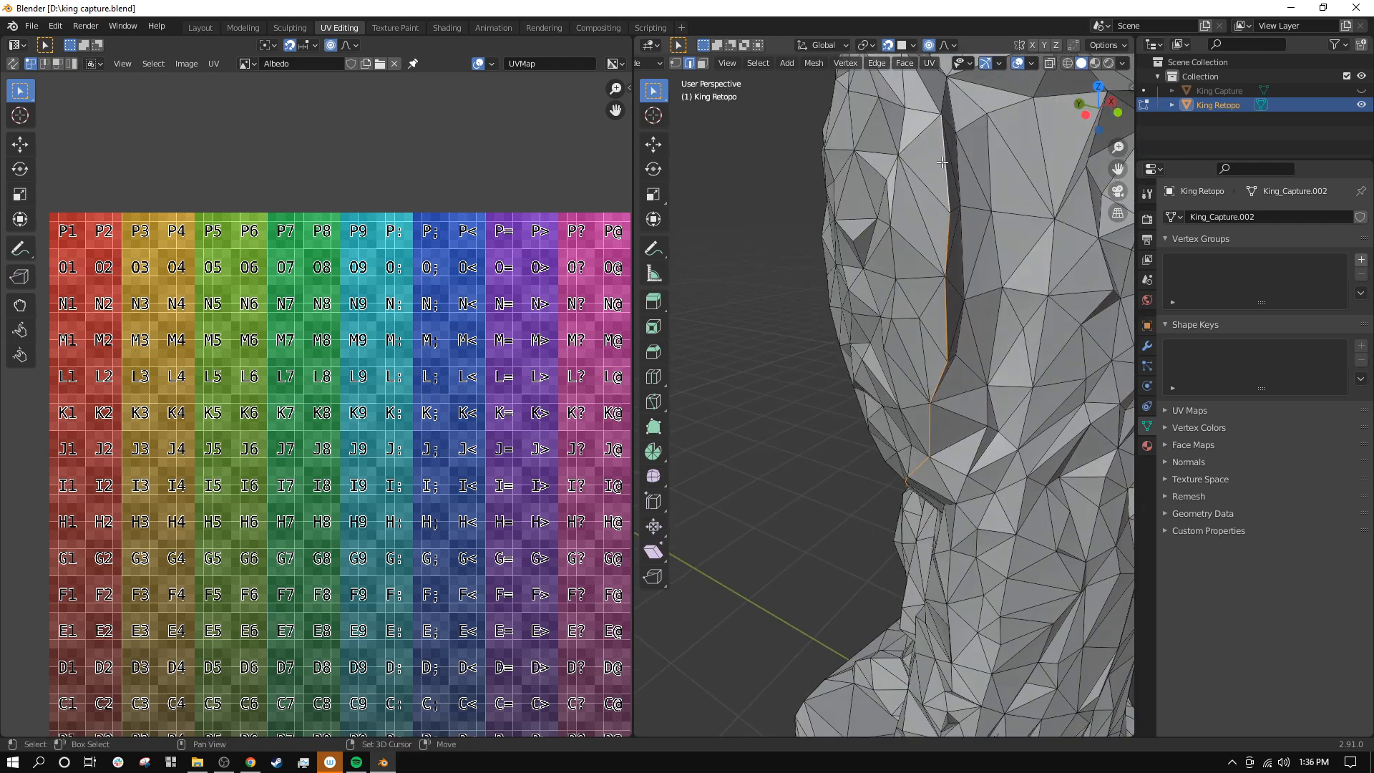
pyautogui.keyDown('shift'); pyautogui.moveTo(942, 163); pyautogui.dragTo(926, 393, button='middle'); pyautogui.keyUp('shift')
pyautogui.moveTo(885, 318); pyautogui.dragTo(865, 377, button='middle')
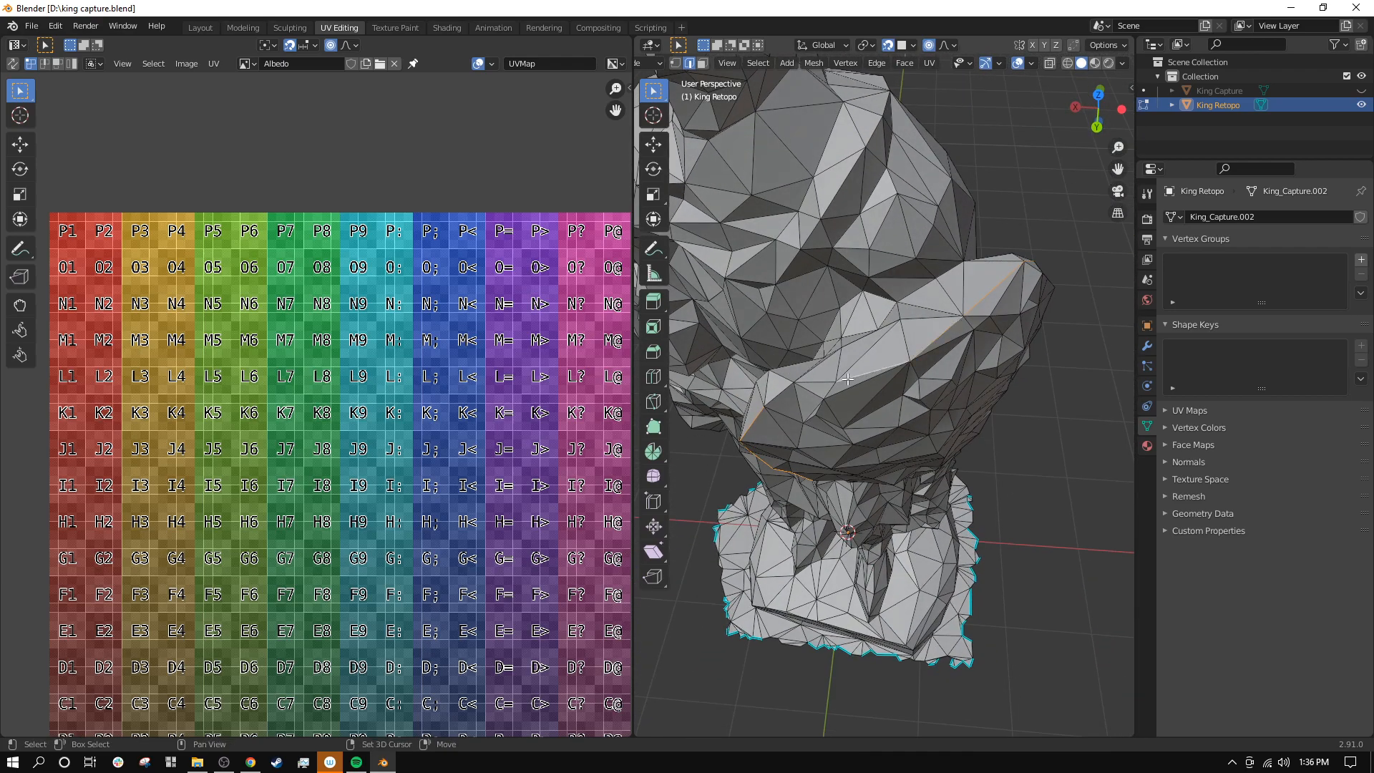
pyautogui.moveTo(788, 406); pyautogui.dragTo(873, 397, button='middle')
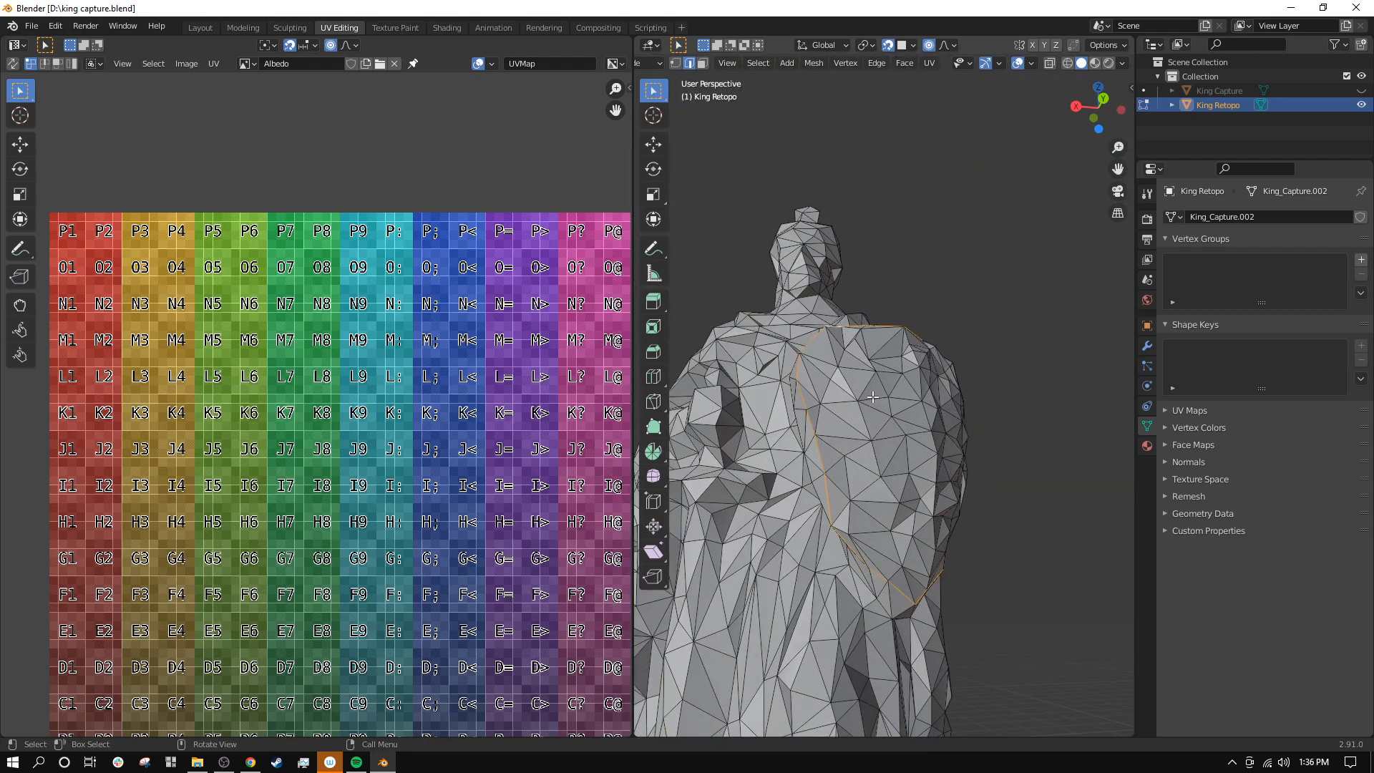
pyautogui.hotkey('ctrl', 'e')
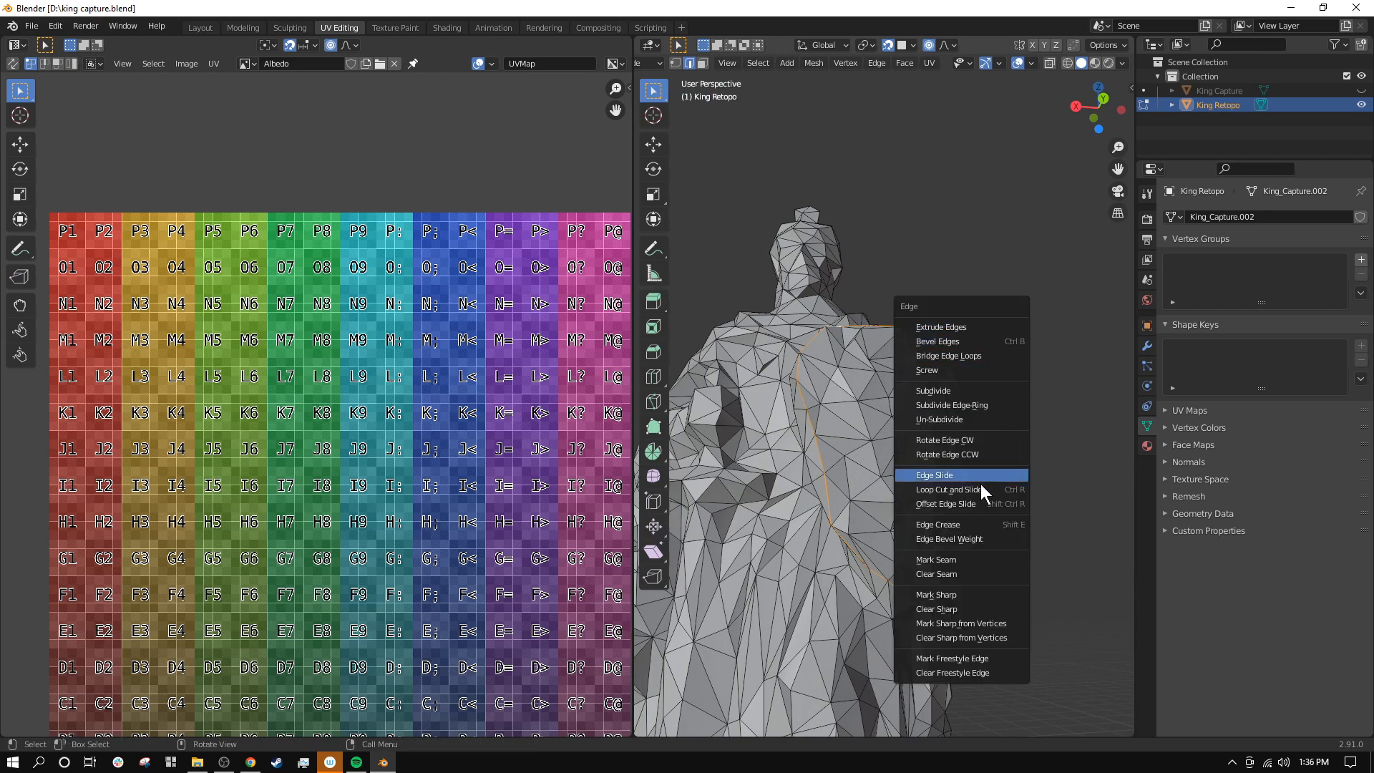
pyautogui.click(963, 559)
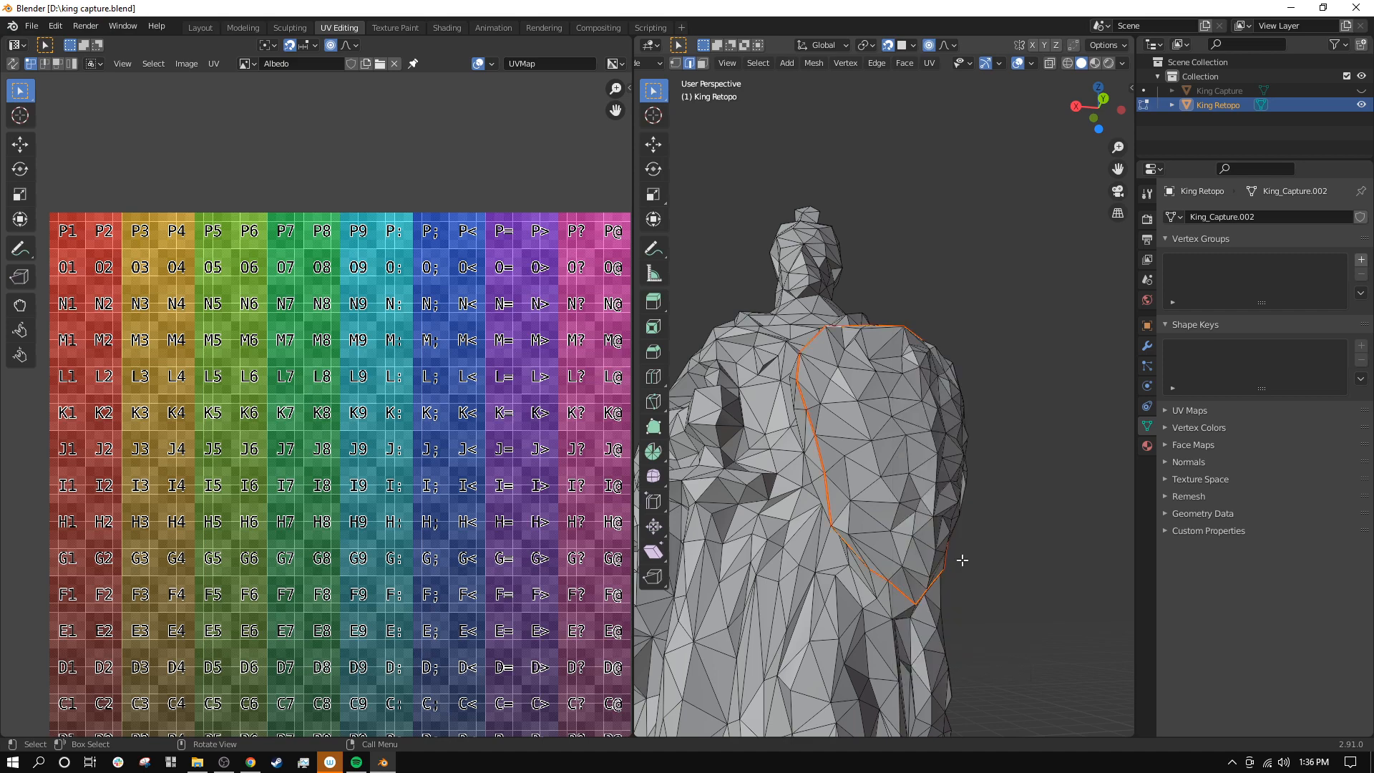
# Step: Clear the selection, switch to vertex mode and inspect the seam along the shield's upper rim
pyautogui.moveTo(963, 561); pyautogui.dragTo(991, 666, button='middle')
pyautogui.hotkey('alt', 'a')
pyautogui.scroll(3, 809, 427)
pyautogui.press('1')
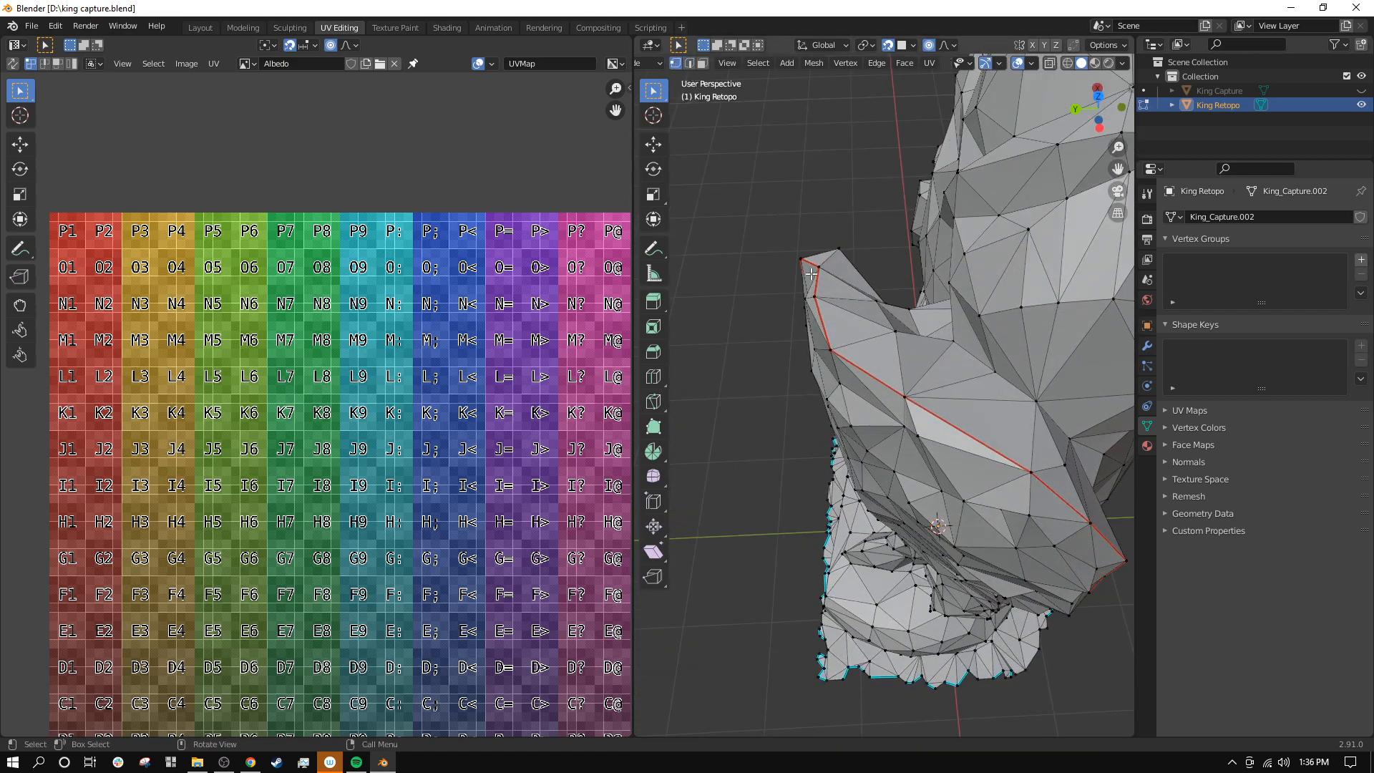
pyautogui.click(827, 363)
pyautogui.moveTo(828, 364); pyautogui.dragTo(856, 353, button='middle')
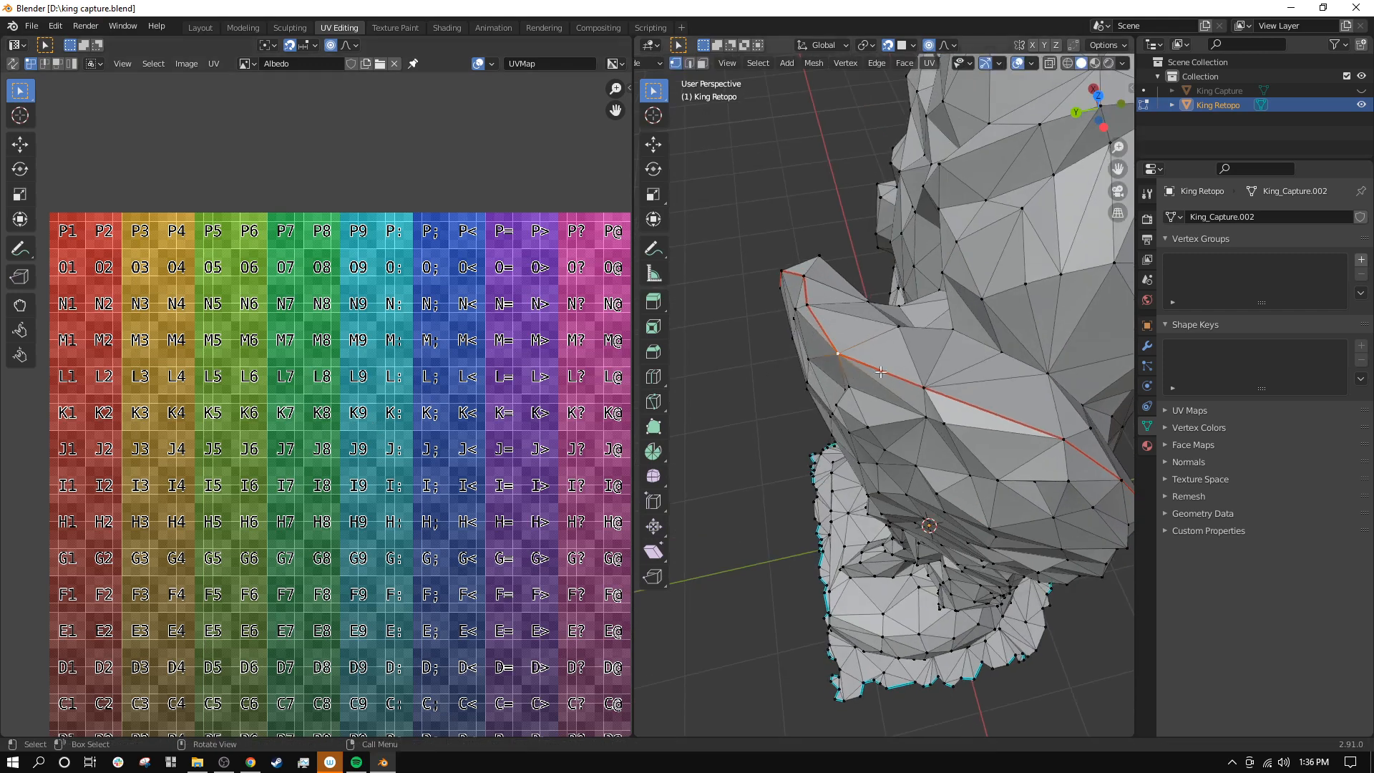
pyautogui.moveTo(826, 331); pyautogui.dragTo(854, 330, button='middle')
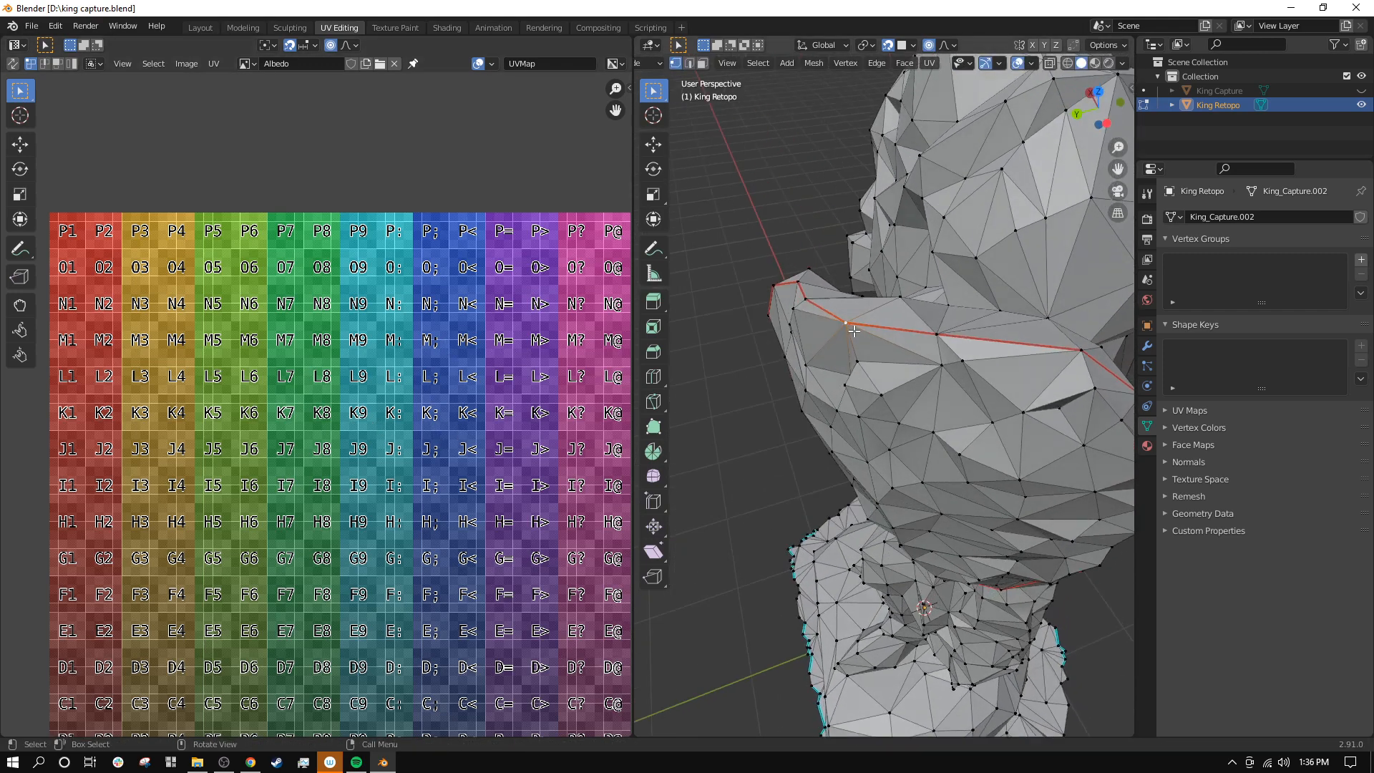
# Step: Switch to face mode and circle-select the shield faces enclosed by the seam
pyautogui.moveTo(757, 308)
pyautogui.mouseDown(button='middle')
pyautogui.moveTo(1080, 347)
pyautogui.moveTo(920, 381)
pyautogui.moveTo(944, 415)
pyautogui.mouseUp(button='middle')
pyautogui.press('c')
pyautogui.moveTo(945, 422)
pyautogui.mouseDown()
pyautogui.moveTo(863, 393)
pyautogui.moveTo(858, 458)
pyautogui.moveTo(830, 458)
pyautogui.moveTo(902, 501)
pyautogui.moveTo(923, 440)
pyautogui.mouseUp()
pyautogui.rightClick(862, 393)
pyautogui.click(702, 63)
pyautogui.press('c')
pyautogui.moveTo(923, 440); pyautogui.dragTo(920, 510, button='middle')
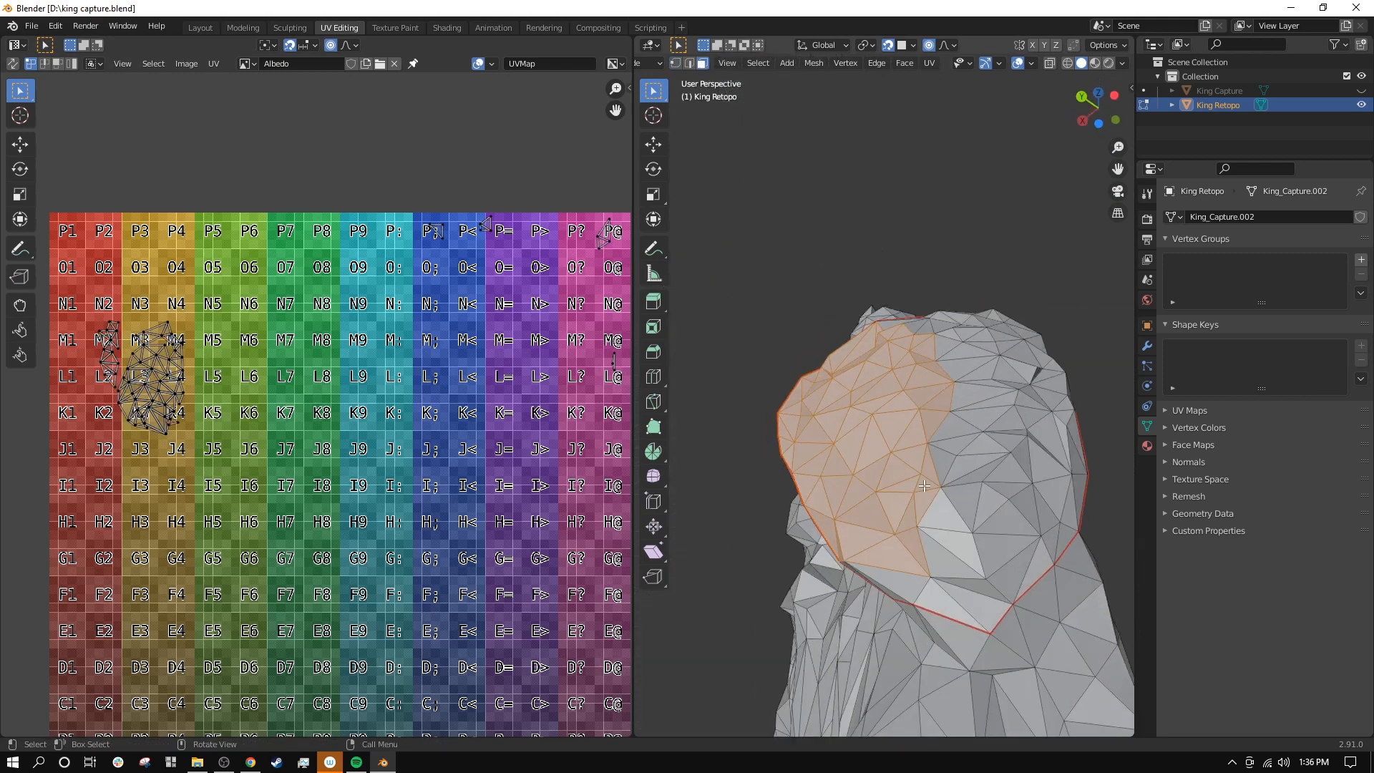
pyautogui.click(920, 510)
pyautogui.moveTo(925, 523)
pyautogui.mouseDown()
pyautogui.moveTo(1052, 465)
pyautogui.moveTo(1016, 380)
pyautogui.moveTo(988, 329)
pyautogui.moveTo(794, 214)
pyautogui.mouseUp()
# Step: Select all faces of the King Retopo mesh and unwrap them with the Unwrap operation
pyautogui.scroll(-6, 788, 207)
pyautogui.press('a')
pyautogui.moveTo(885, 385); pyautogui.dragTo(944, 281, button='middle')
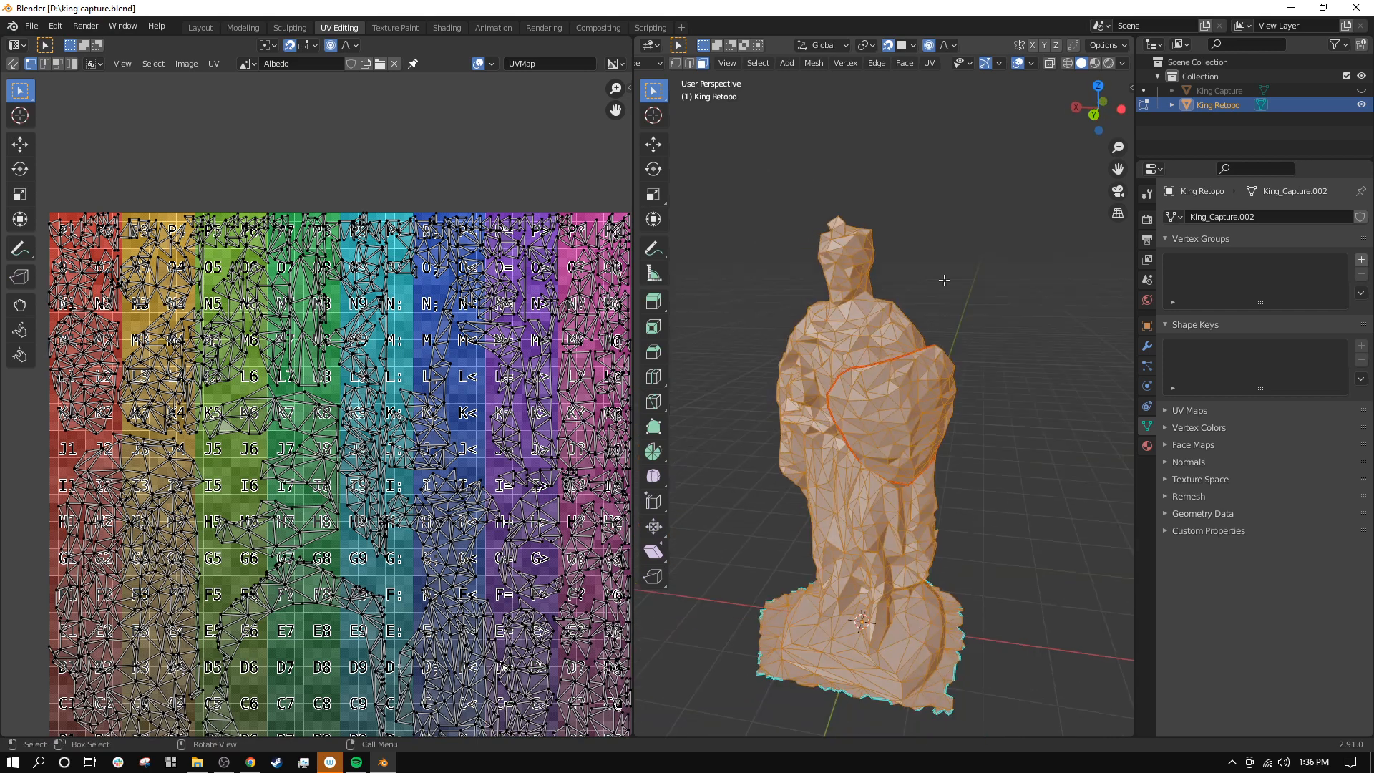
pyautogui.click(930, 63)
pyautogui.click(942, 79)
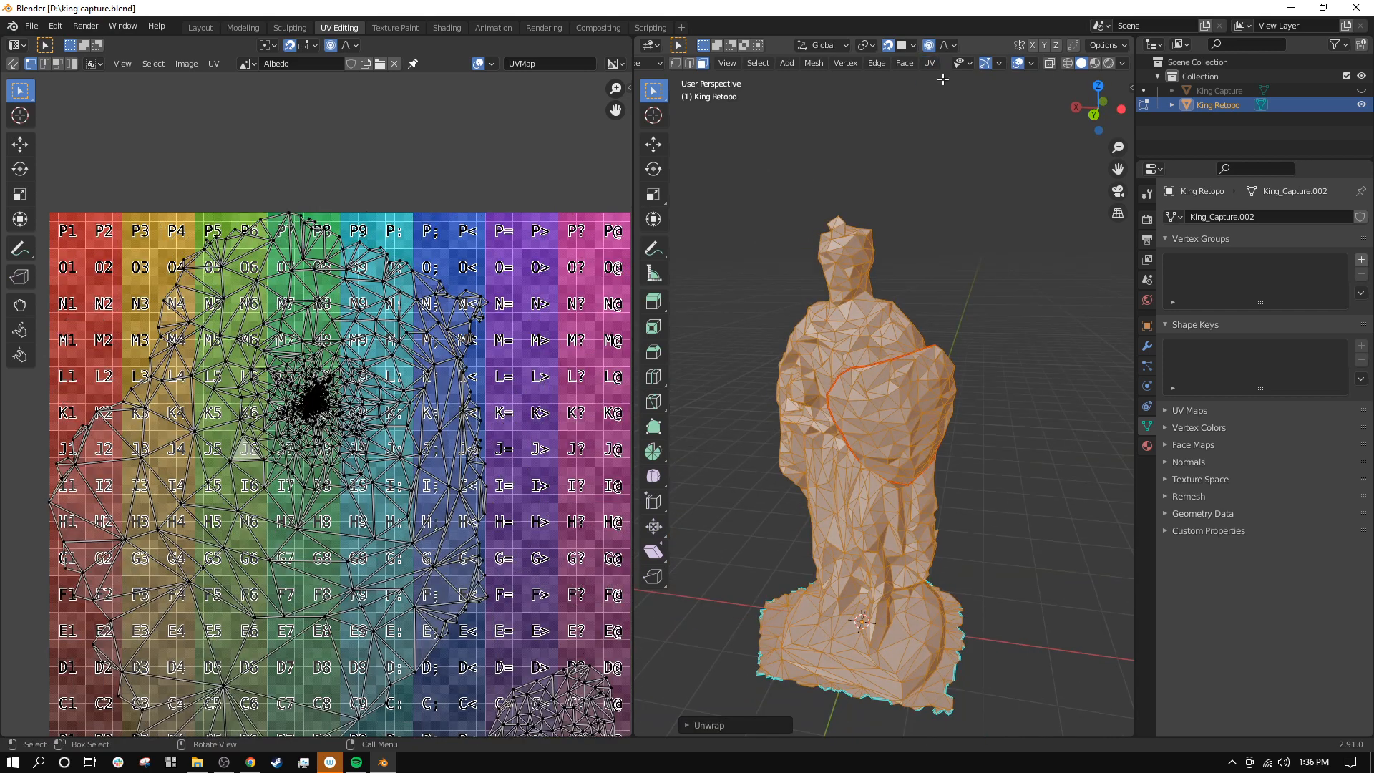
# Step: Examine the unwrapped UV islands of the statue's body and shield on the color grid
pyautogui.scroll(-3, 420, 525)
pyautogui.scroll(2, 401, 589)
pyautogui.moveTo(402, 589); pyautogui.dragTo(445, 486, button='middle')
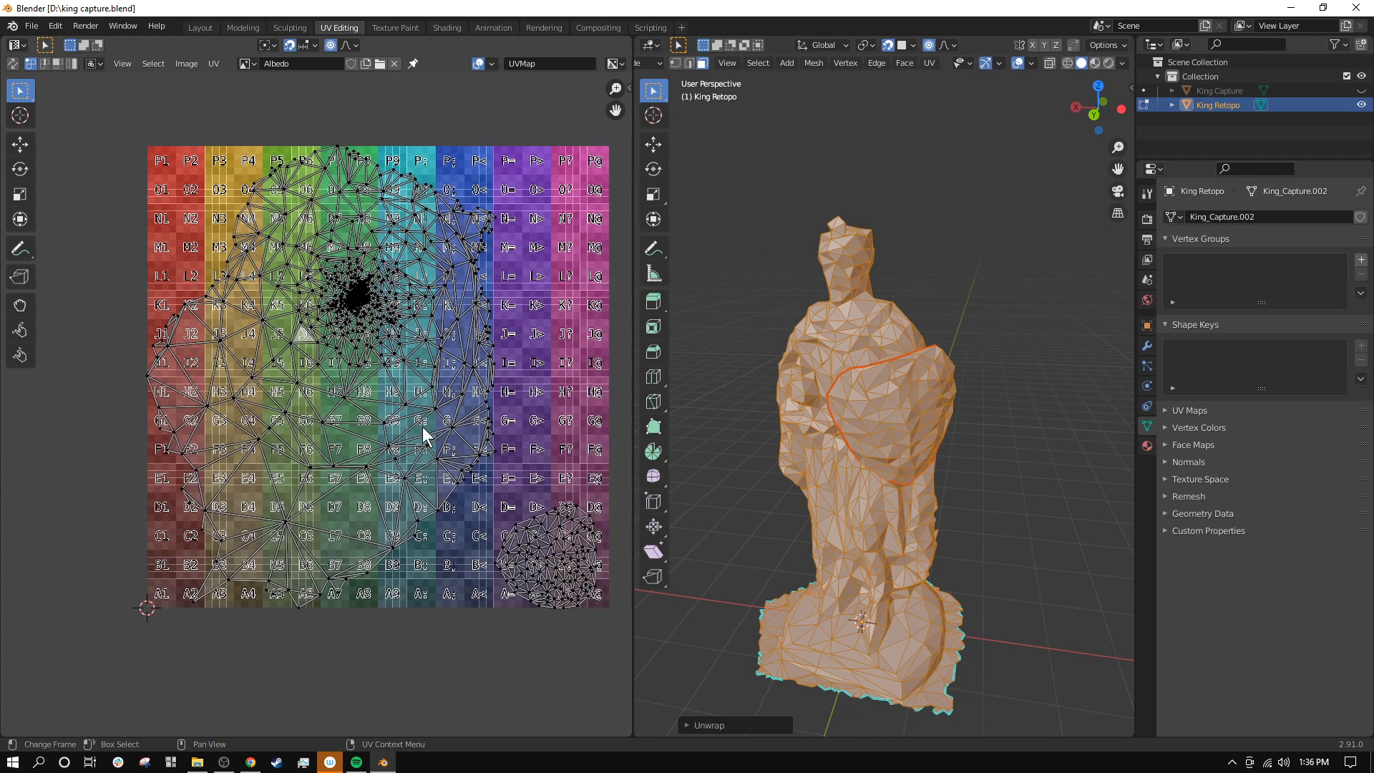
pyautogui.scroll(2, 329, 336)
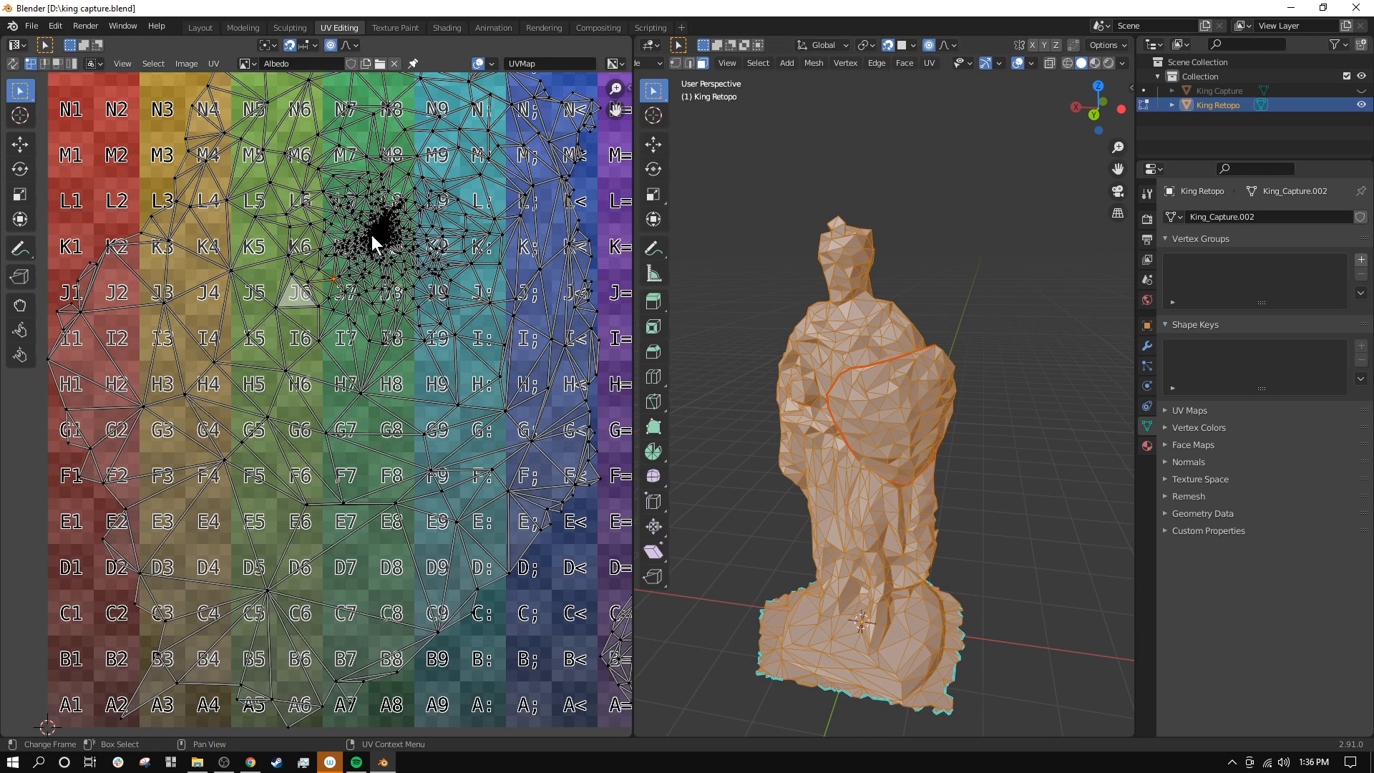
pyautogui.scroll(-1, 355, 296)
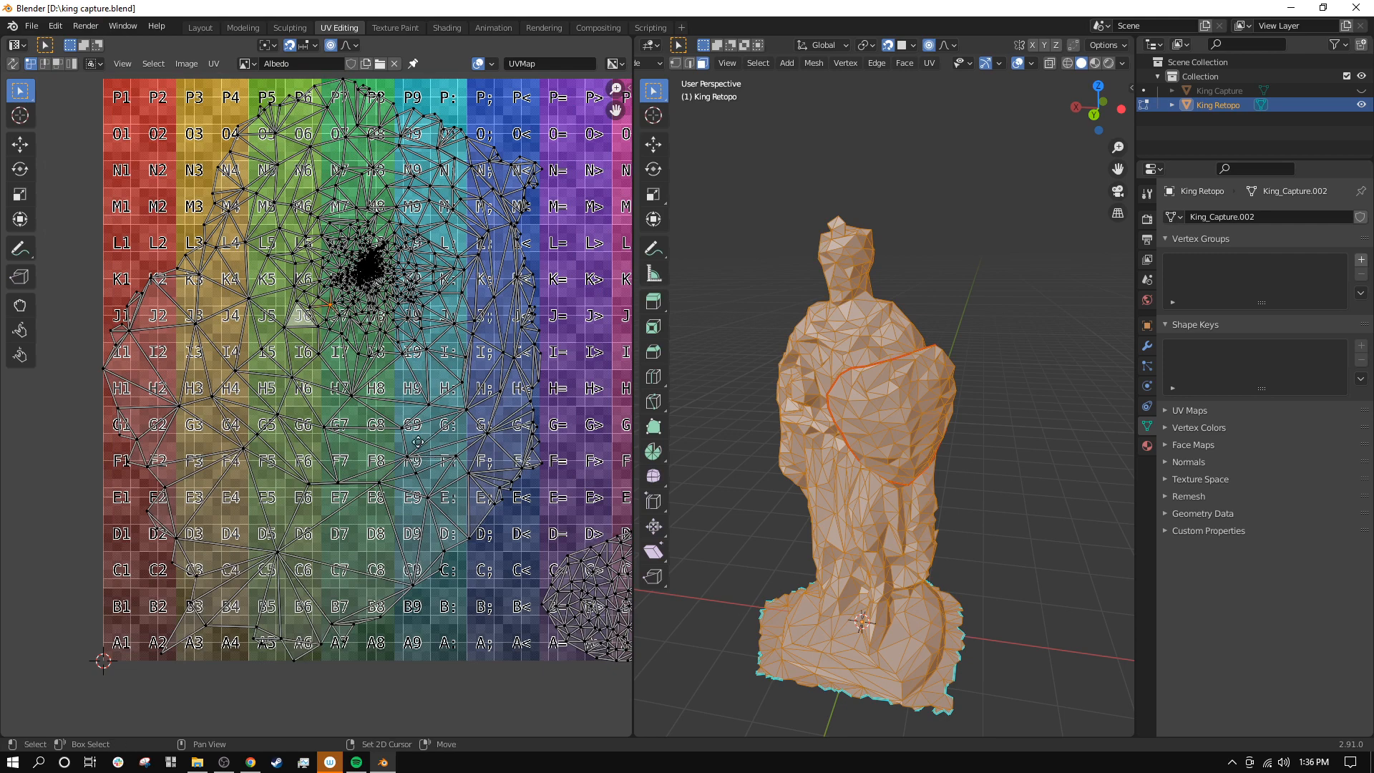
pyautogui.keyDown('shift'); pyautogui.moveTo(545, 526); pyautogui.dragTo(310, 292, button='middle'); pyautogui.keyUp('shift')
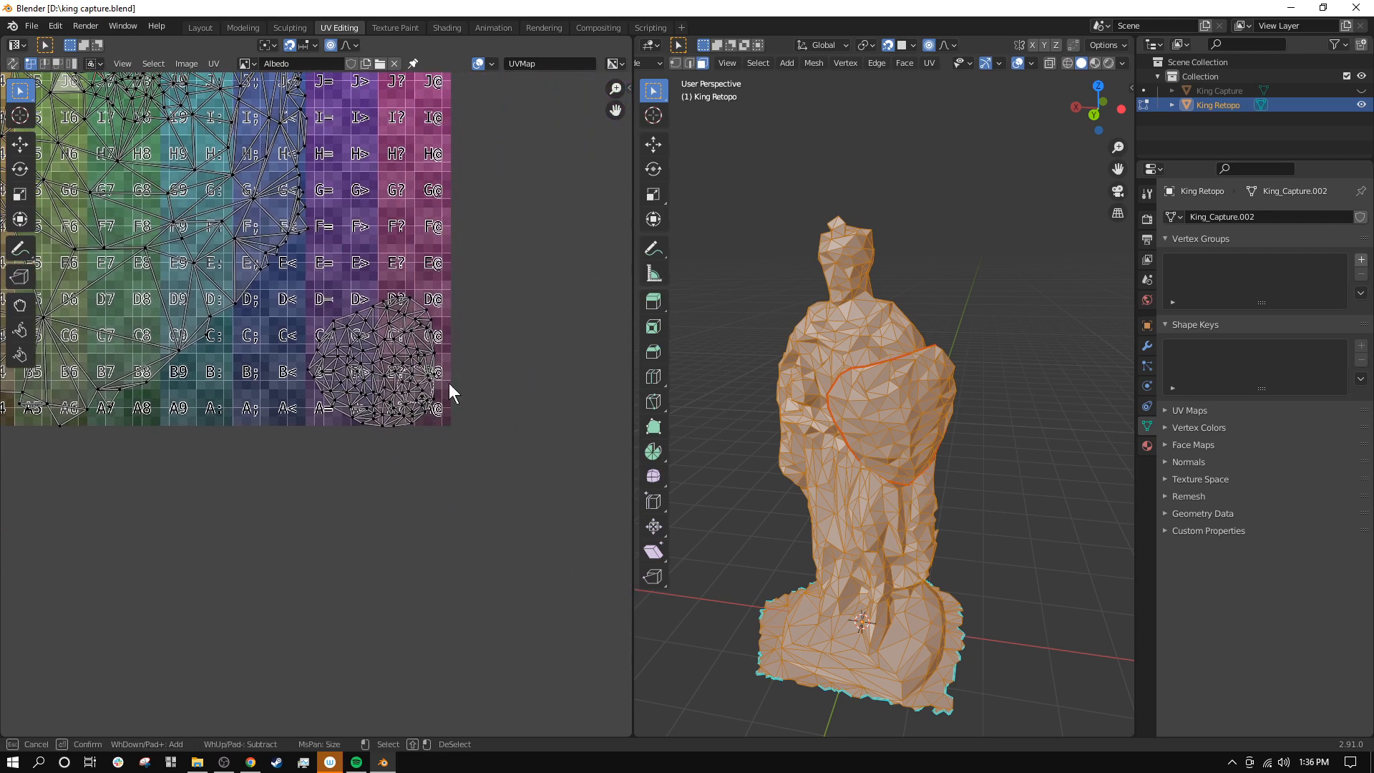
# Step: Deselect all faces of the statue mesh
pyautogui.rightClick(1004, 464)
pyautogui.hotkey('alt', 'a')
pyautogui.press('c')
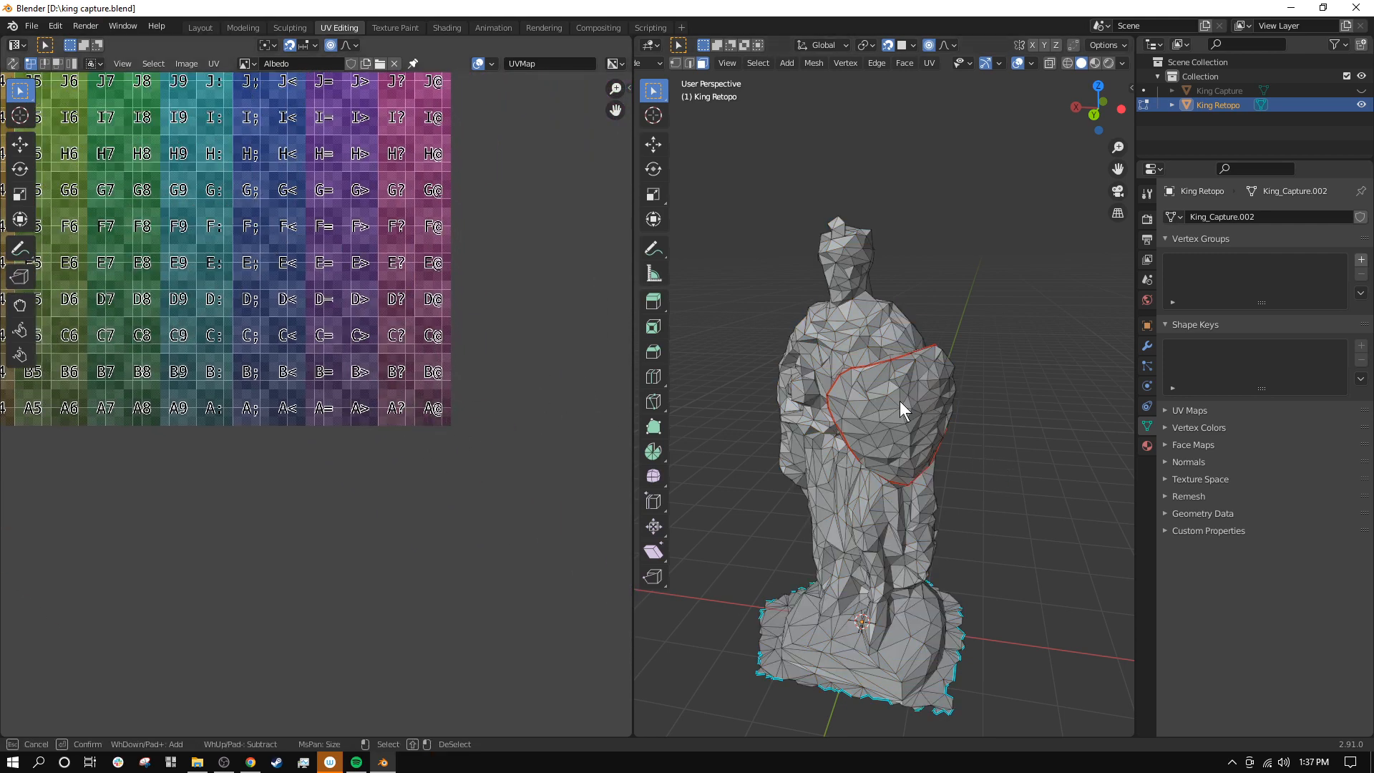
pyautogui.rightClick(917, 427)
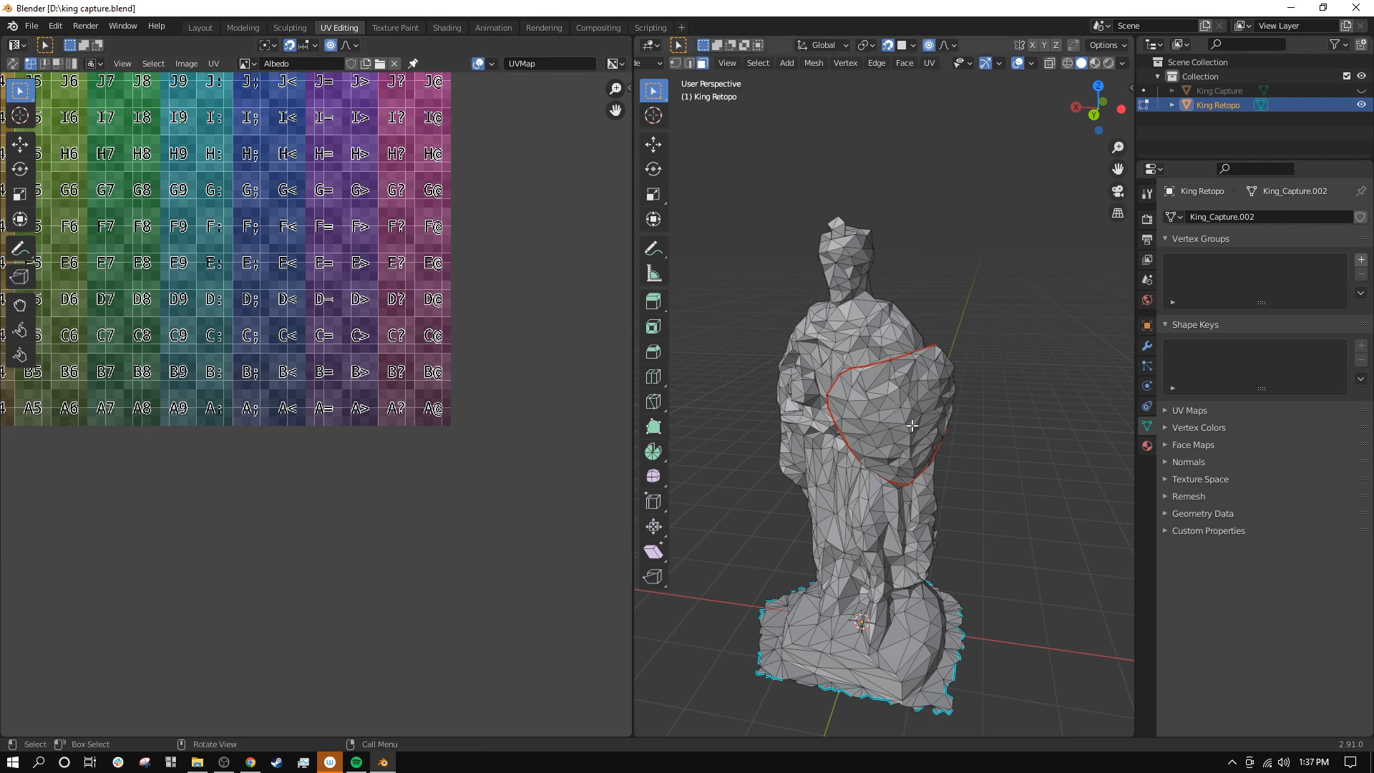
# Step: Select the shield's linked faces within the seam, examine their UV island on the color grid, and clear the selection
pyautogui.press('l')
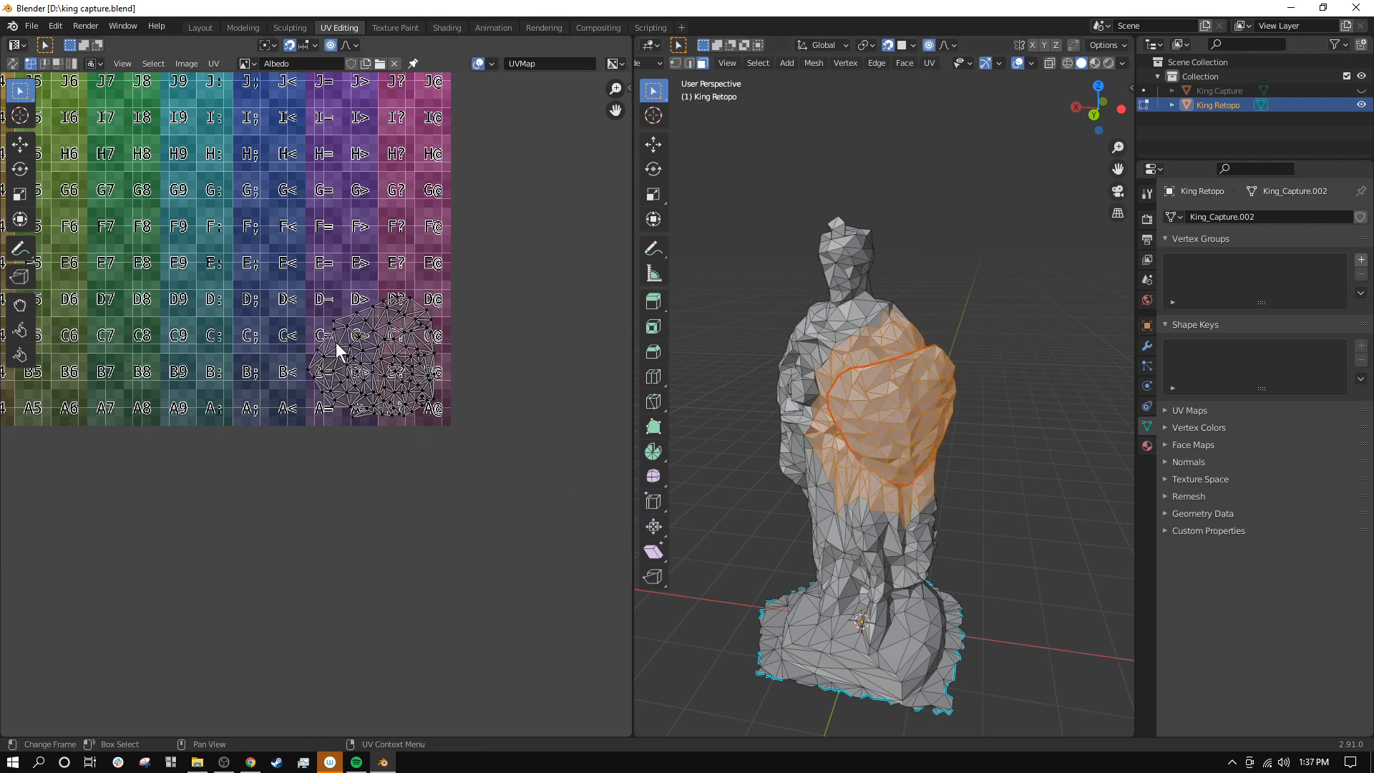
pyautogui.scroll(-1, 337, 342)
pyautogui.keyDown('shift'); pyautogui.moveTo(336, 342); pyautogui.dragTo(465, 514, button='middle'); pyautogui.keyUp('shift')
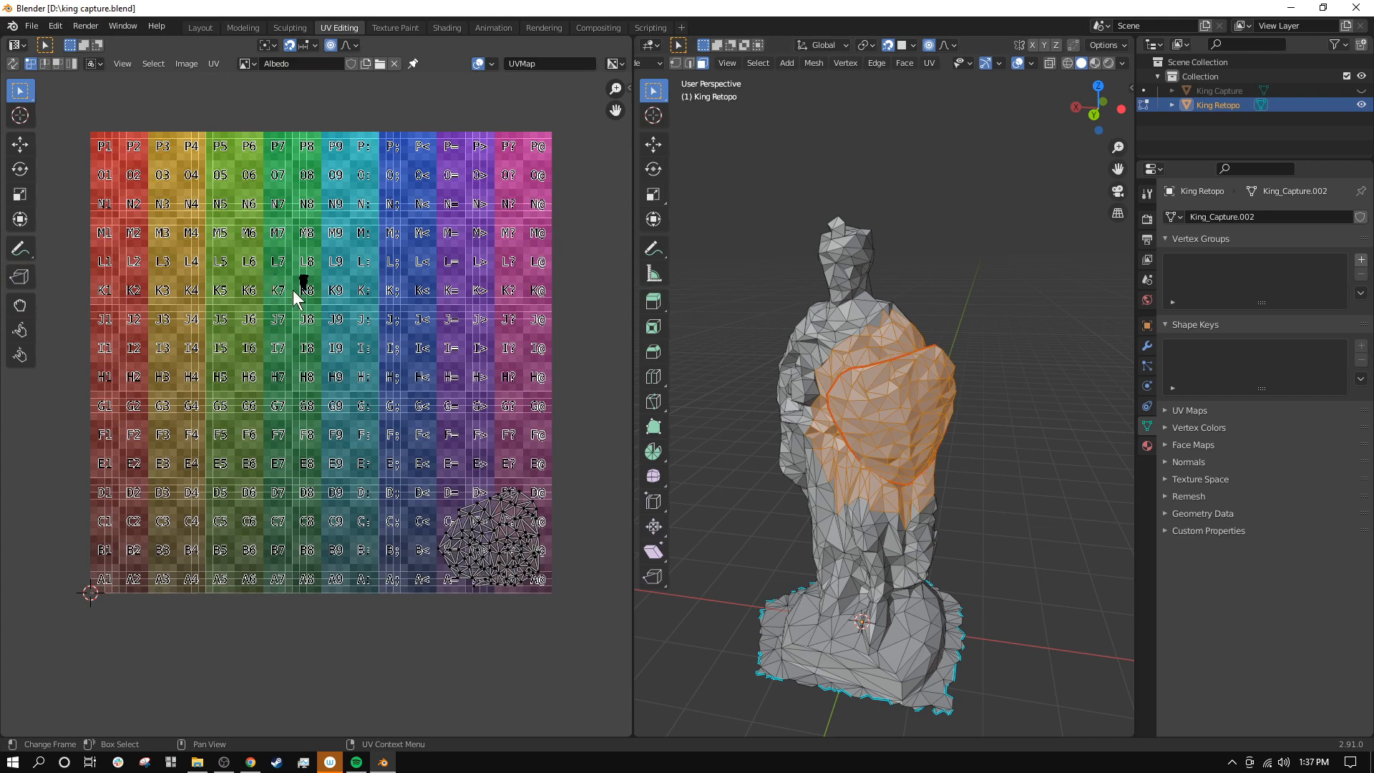
pyautogui.scroll(3, 286, 215)
pyautogui.scroll(-1, 371, 398)
pyautogui.click(1035, 362)
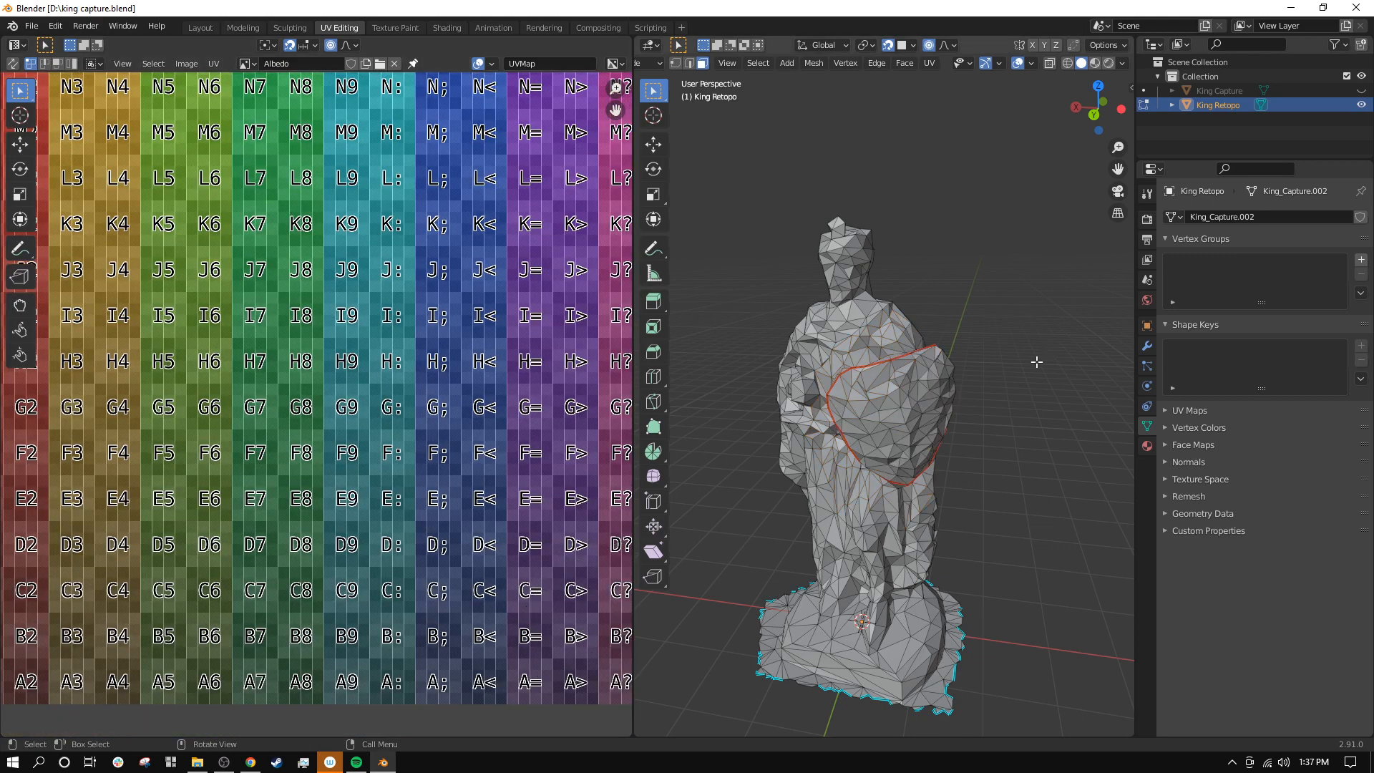
# Step: Select the whole mesh to view its UVs and inspect the color grid on the shield and body in the Shading workspace
pyautogui.press('a')
pyautogui.scroll(-3, 862, 306)
pyautogui.scroll(-2, 482, 423)
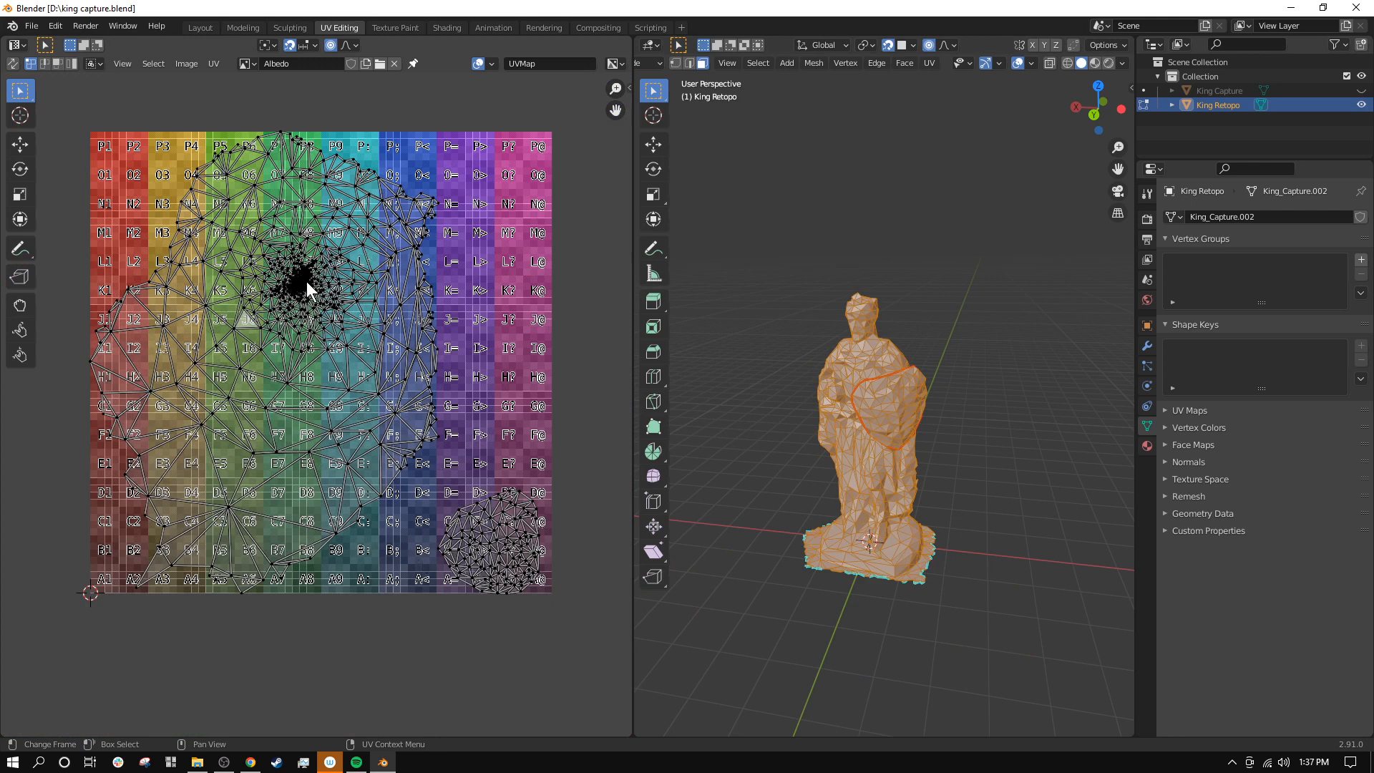
pyautogui.click(440, 29)
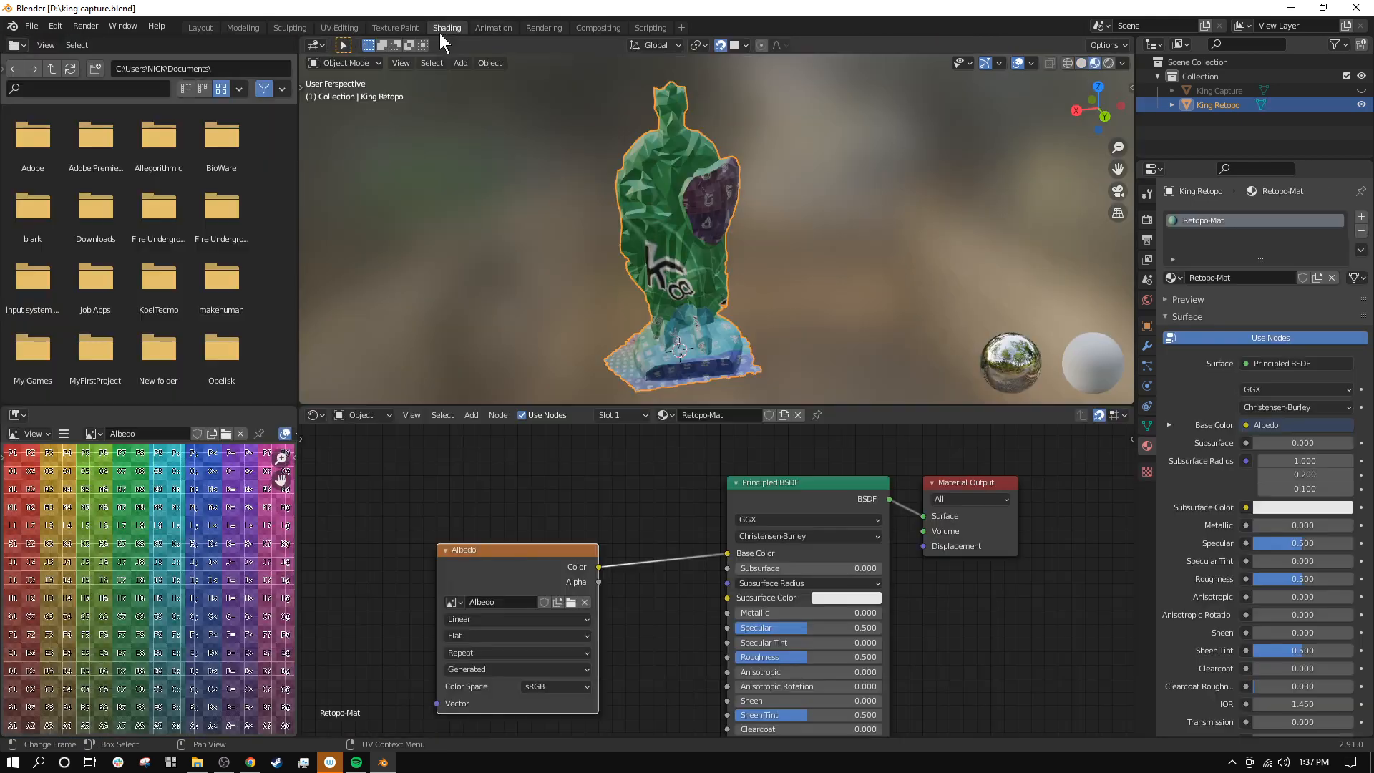
pyautogui.moveTo(753, 289)
pyautogui.mouseDown(button='middle')
pyautogui.moveTo(586, 271)
pyautogui.moveTo(391, 273)
pyautogui.moveTo(362, 214)
pyautogui.moveTo(413, 302)
pyautogui.moveTo(759, 359)
pyautogui.moveTo(804, 376)
pyautogui.moveTo(800, 390)
pyautogui.moveTo(740, 250)
pyautogui.moveTo(852, 348)
pyautogui.moveTo(1097, 209)
pyautogui.moveTo(719, 160)
pyautogui.moveTo(651, 224)
pyautogui.moveTo(685, 235)
pyautogui.moveTo(572, 308)
pyautogui.mouseUp(button='middle')
pyautogui.scroll(3, 651, 225)
pyautogui.scroll(2, 573, 308)
pyautogui.scroll(2, 504, 272)
pyautogui.moveTo(503, 272); pyautogui.dragTo(629, 270, button='middle')
pyautogui.scroll(-3, 429, 302)
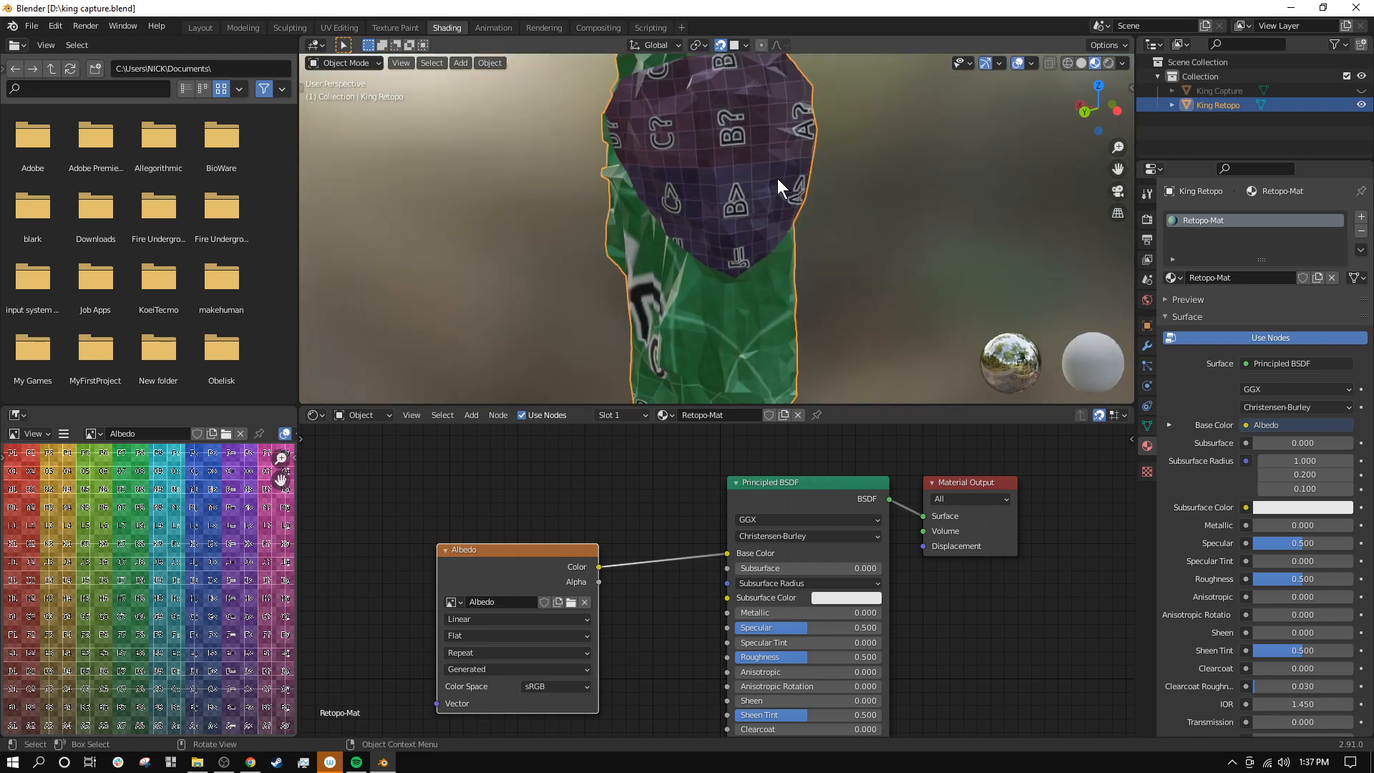
pyautogui.moveTo(777, 179); pyautogui.dragTo(522, 92, button='middle')
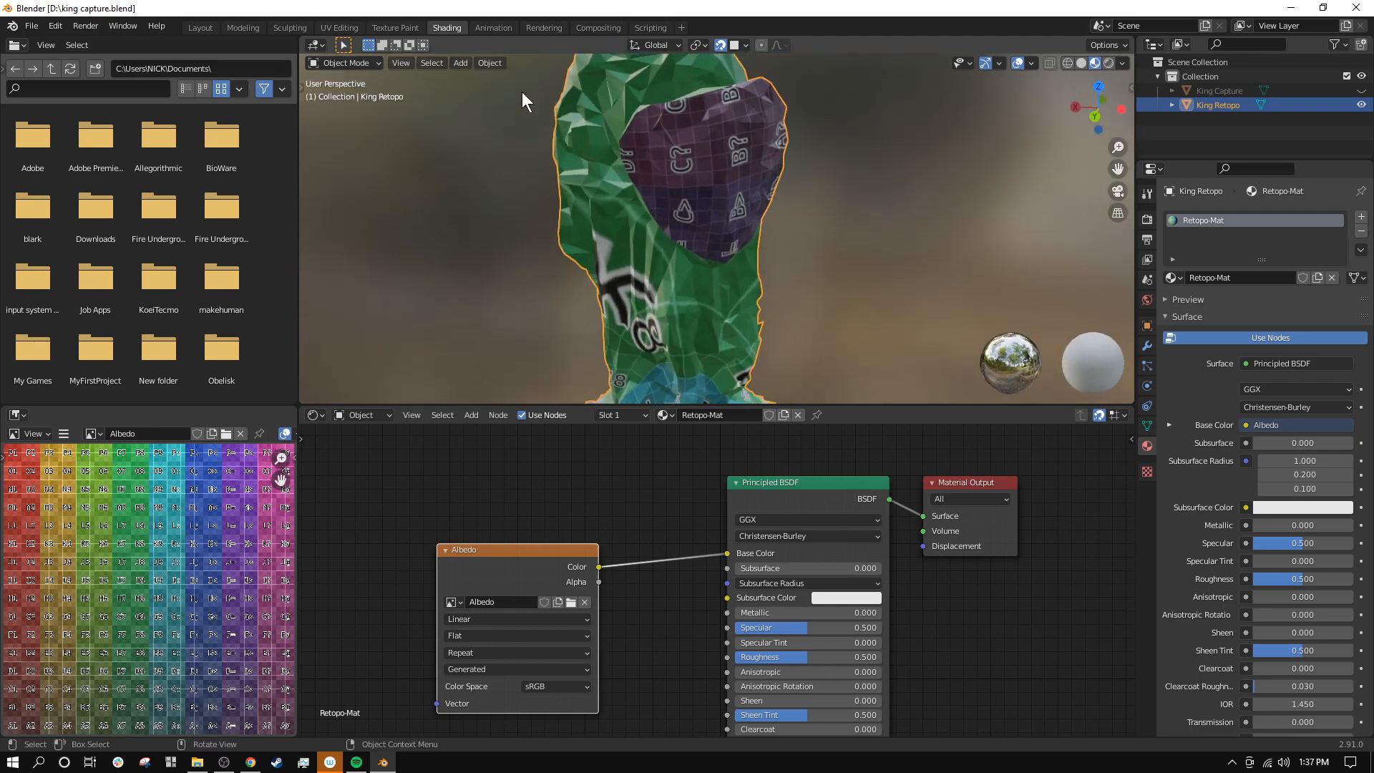
# Step: Return to the UV Editing workspace, deselect all faces of the statue, and switch to edge select mode
pyautogui.click(340, 28)
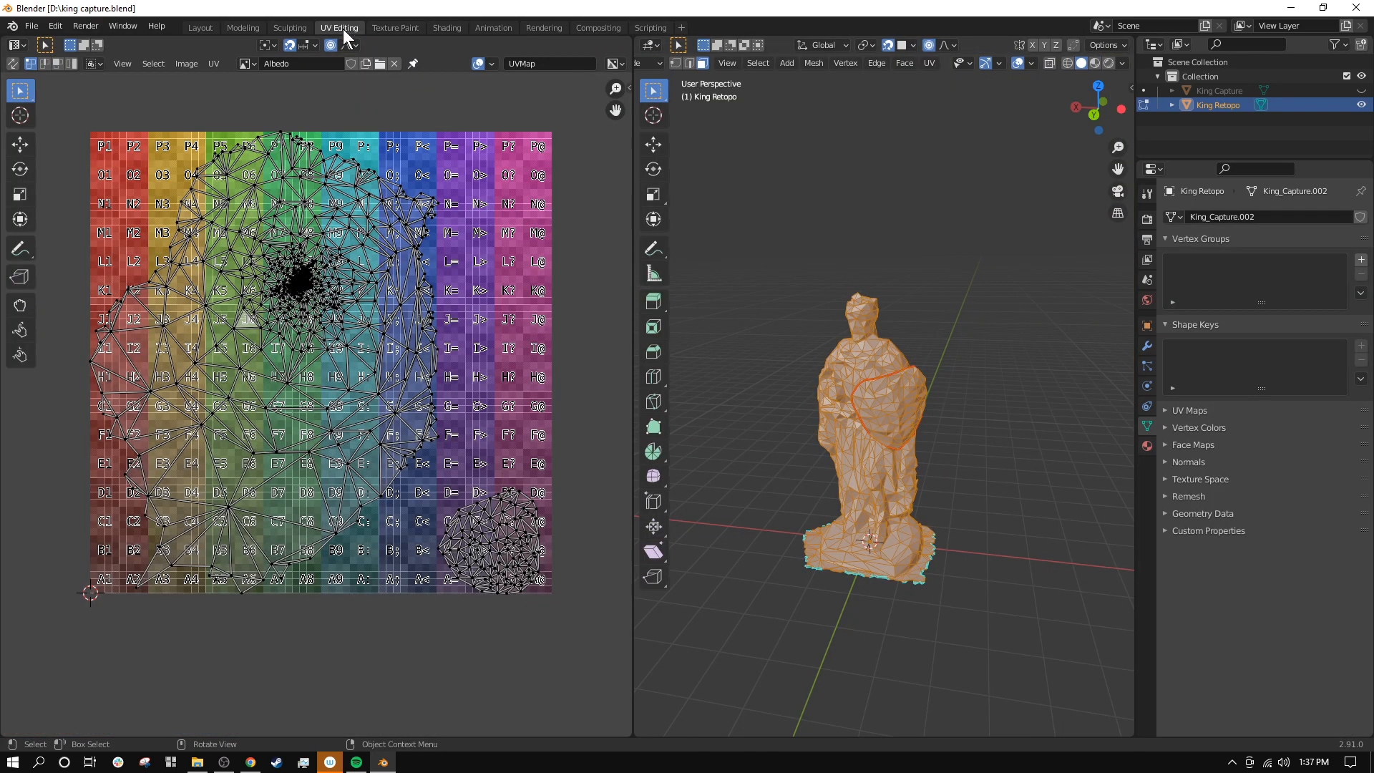
pyautogui.moveTo(737, 382); pyautogui.dragTo(904, 528, button='middle')
pyautogui.scroll(5, 901, 439)
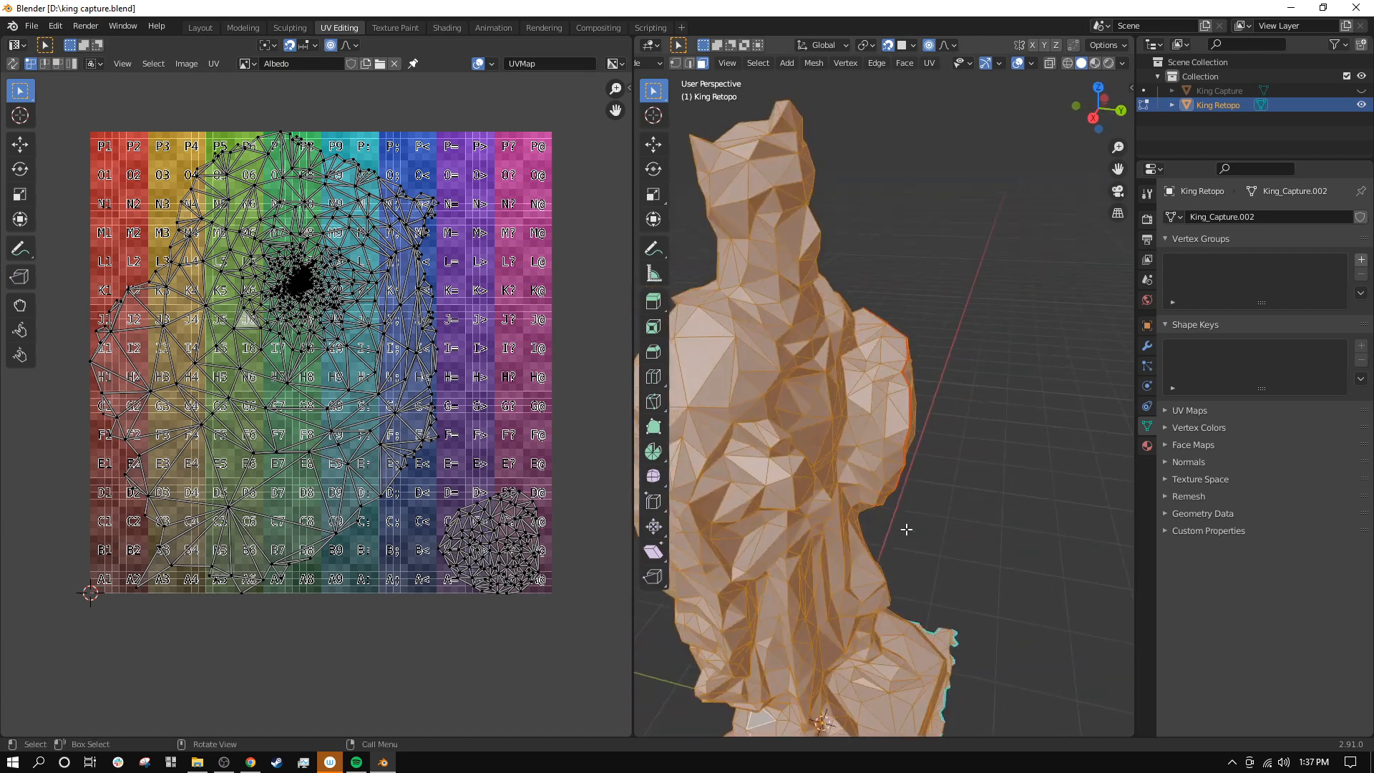
pyautogui.click(981, 420)
pyautogui.moveTo(981, 420); pyautogui.dragTo(886, 479, button='middle')
pyautogui.scroll(3, 817, 334)
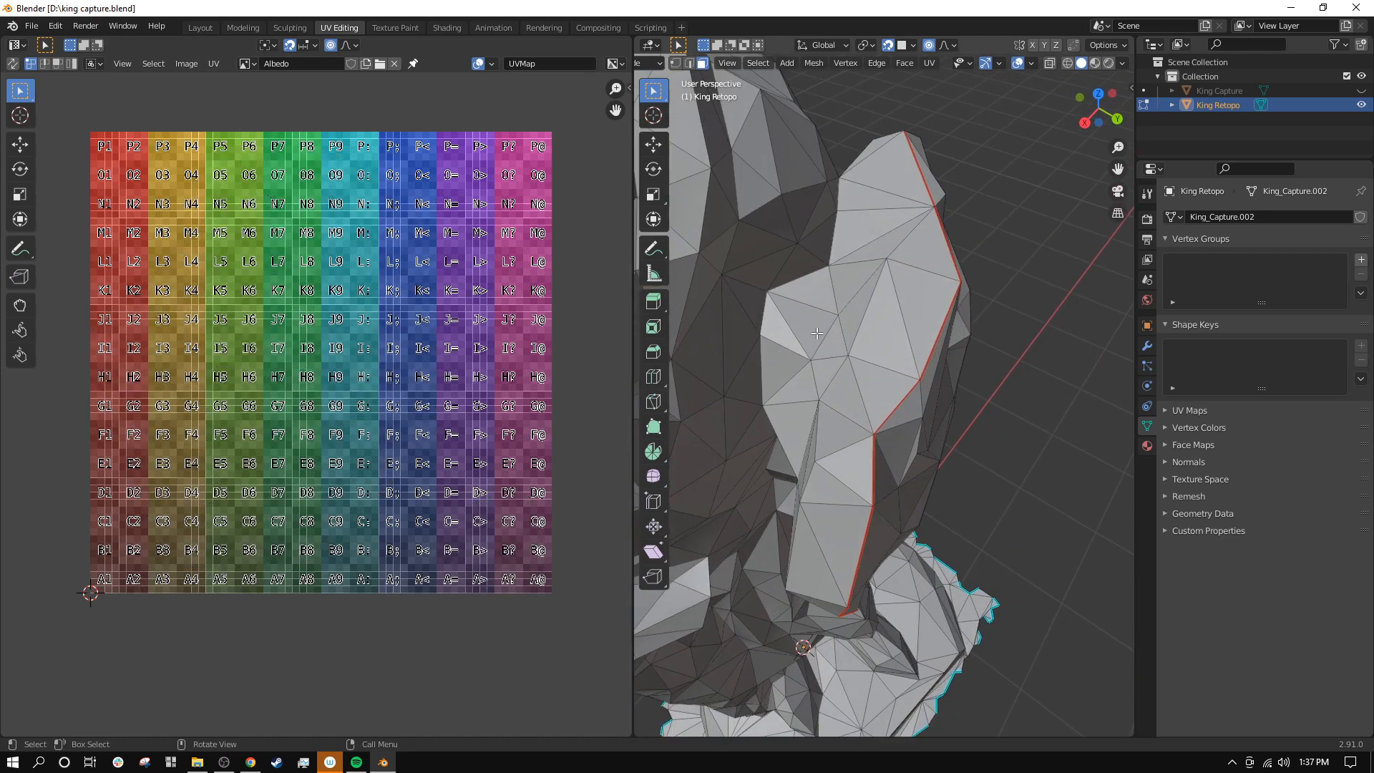
pyautogui.keyDown('alt'); pyautogui.click(797, 272); pyautogui.keyUp('alt')
pyautogui.moveTo(797, 272); pyautogui.dragTo(933, 107, button='middle')
pyautogui.click(689, 63)
# Step: Select the edges along the shield's back rim where it meets the king's shoulder and back
pyautogui.scroll(-6, 895, 429)
pyautogui.moveTo(895, 486); pyautogui.dragTo(826, 423, button='middle')
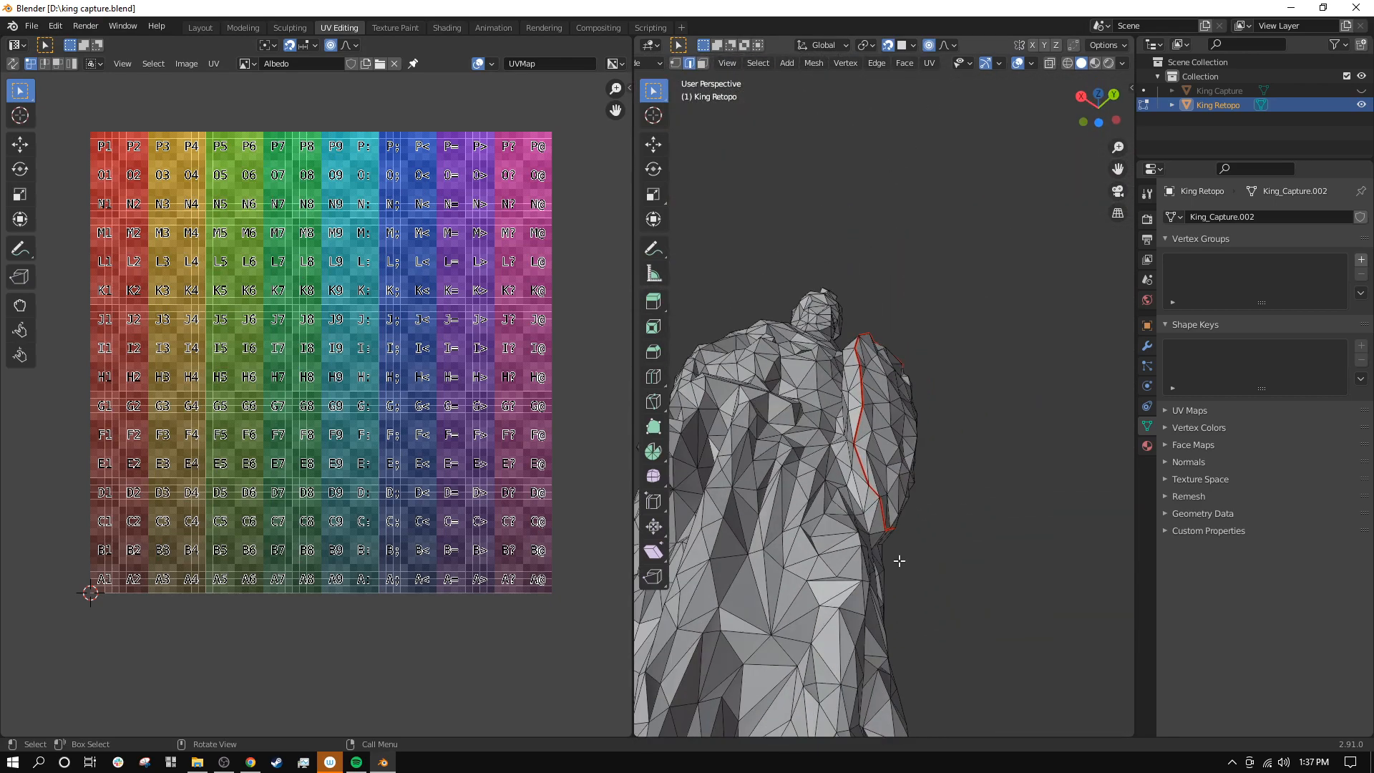
pyautogui.moveTo(899, 561); pyautogui.dragTo(870, 539, button='middle')
pyautogui.moveTo(986, 485); pyautogui.dragTo(775, 467, button='middle')
pyautogui.scroll(3, 774, 467)
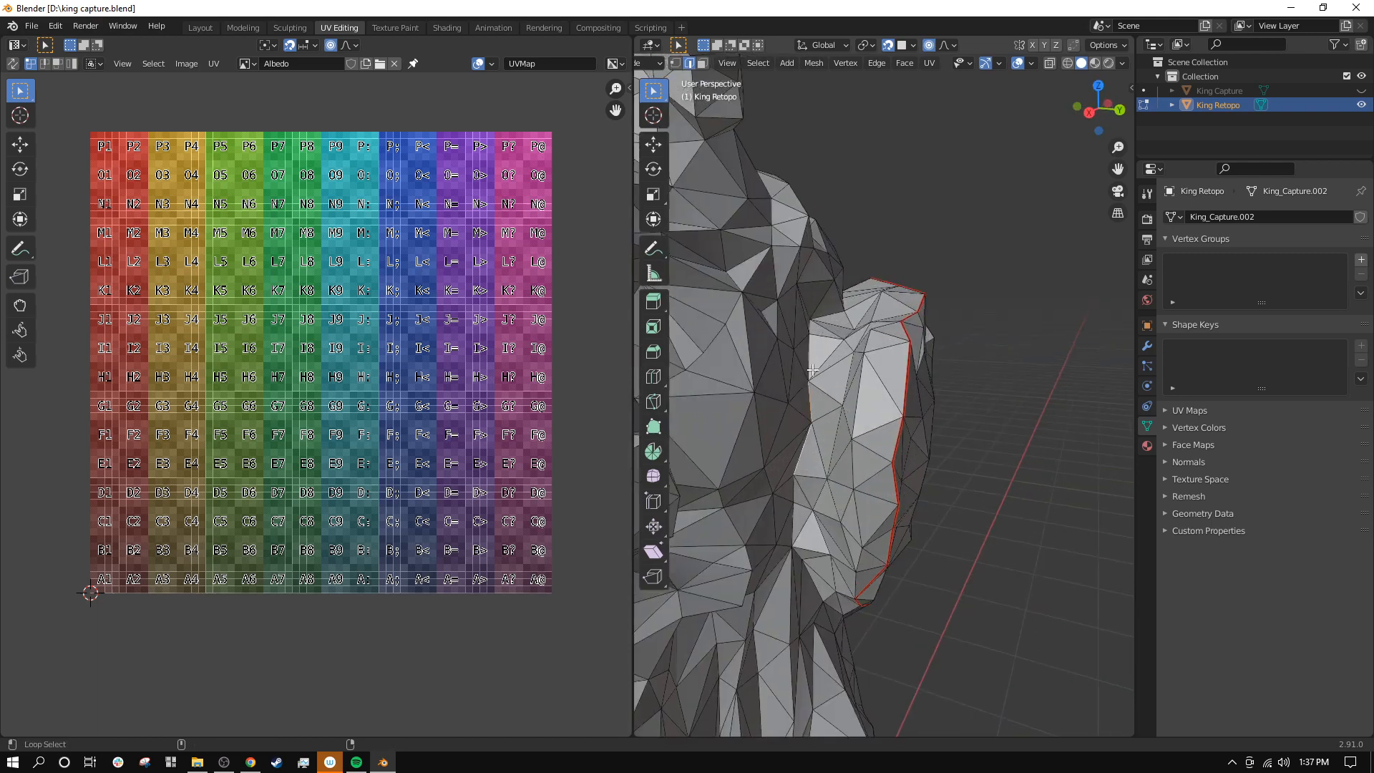
pyautogui.moveTo(811, 325); pyautogui.dragTo(995, 415, button='middle')
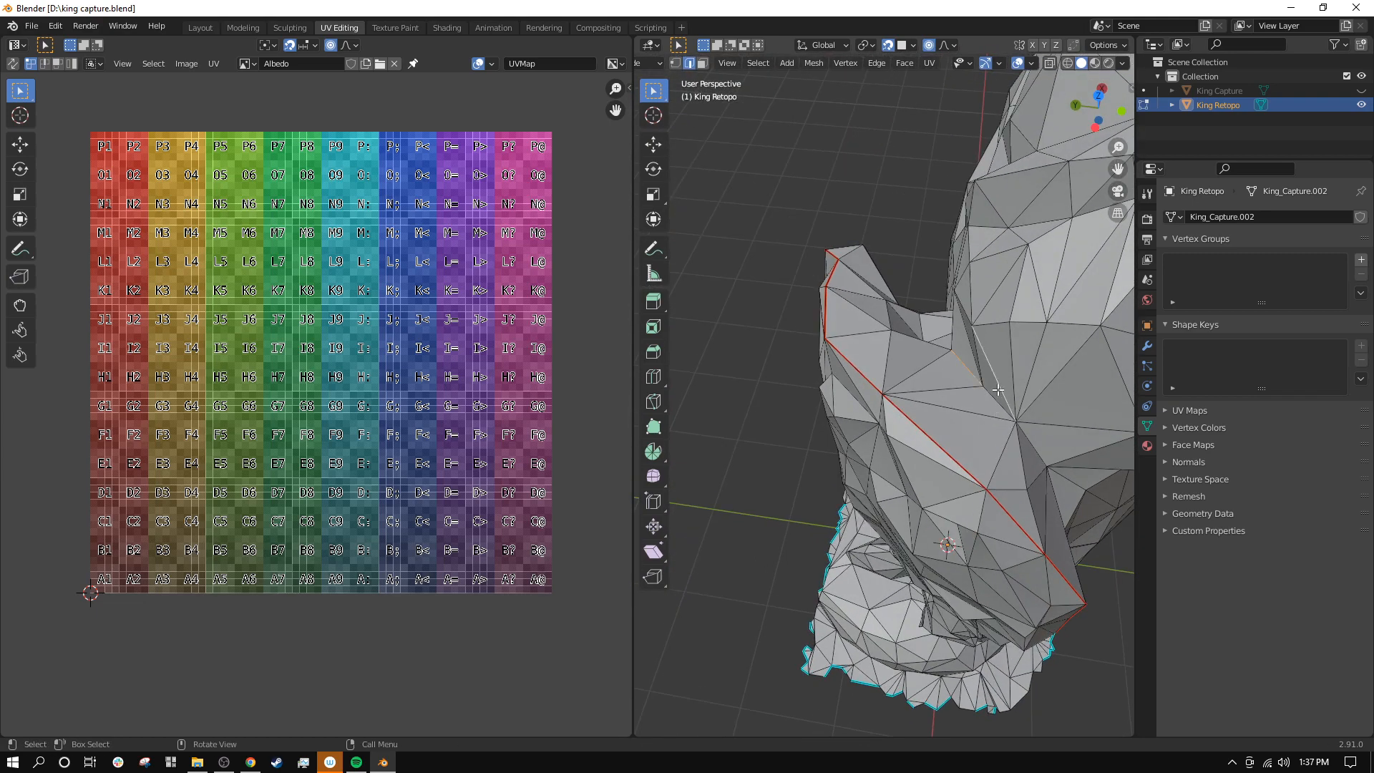
pyautogui.moveTo(967, 367); pyautogui.dragTo(979, 424, button='middle')
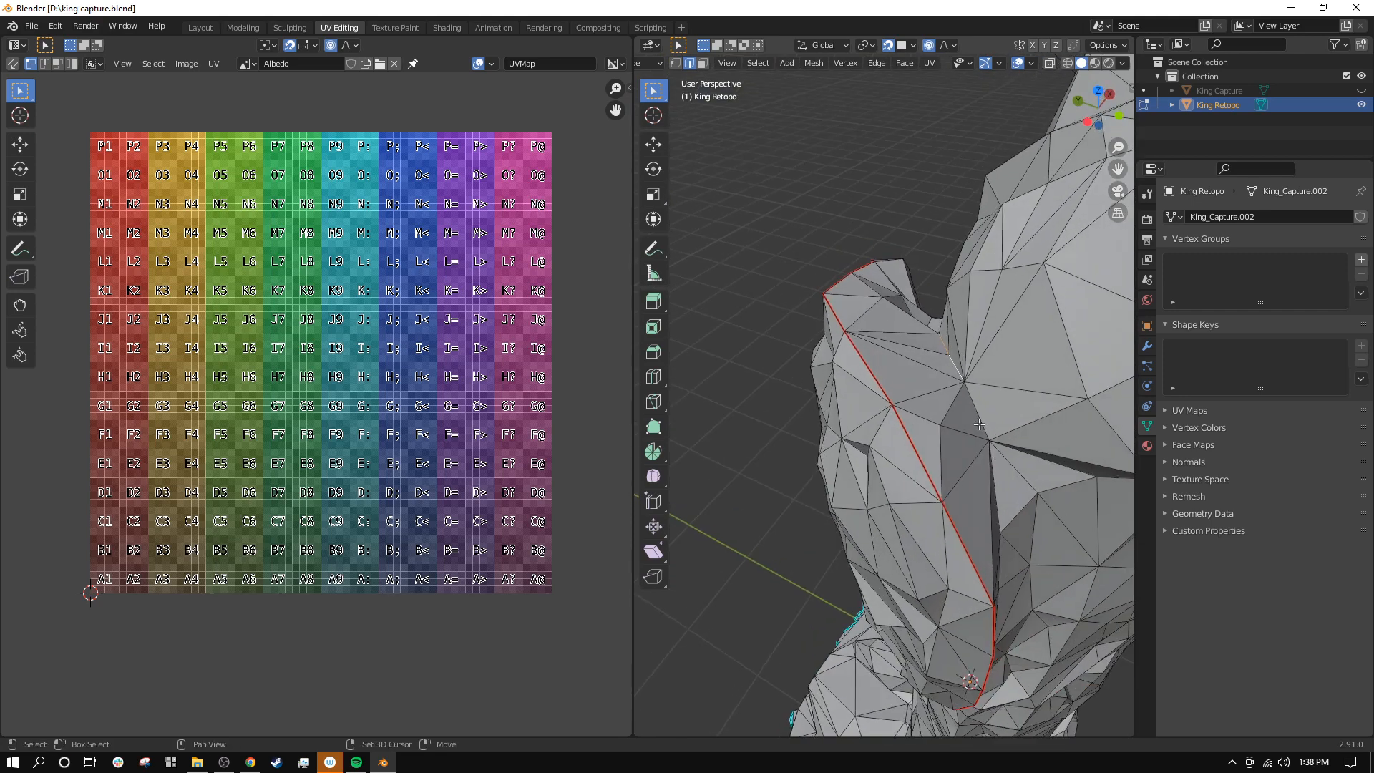
pyautogui.moveTo(1033, 502); pyautogui.dragTo(875, 395, button='middle')
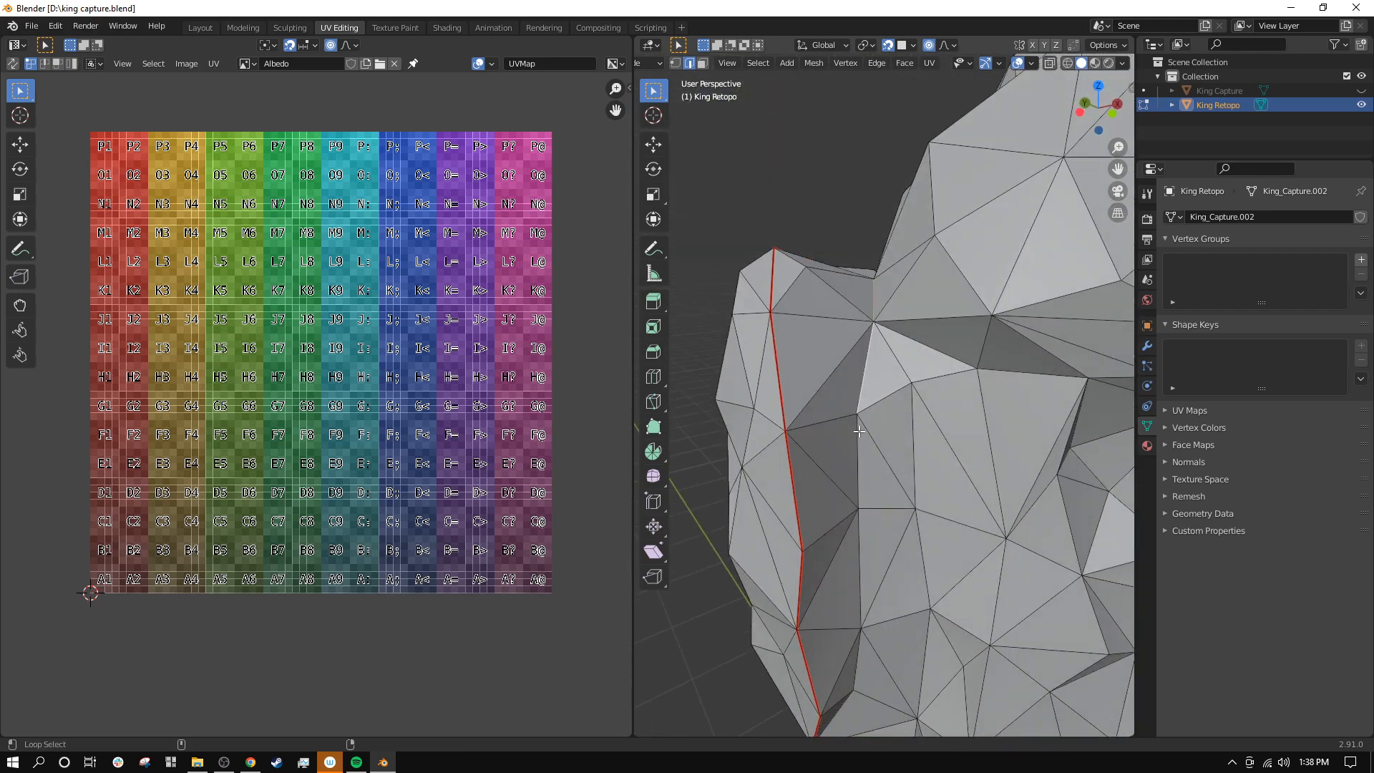
pyautogui.moveTo(860, 546); pyautogui.dragTo(808, 555, button='middle')
# Step: Extend the edge selection around the shield's lower back rim to close the loop and mark it as a seam
pyautogui.scroll(-5, 765, 530)
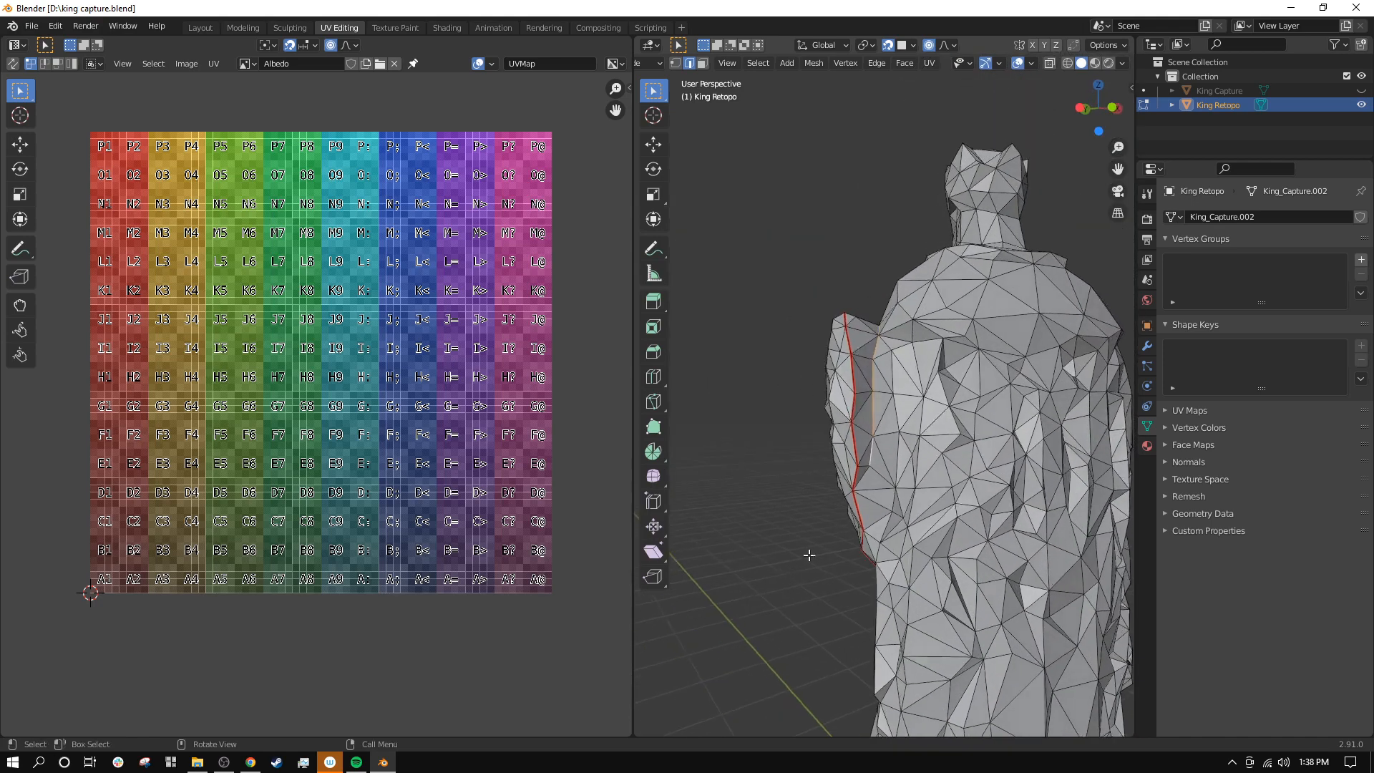
pyautogui.scroll(2, 808, 556)
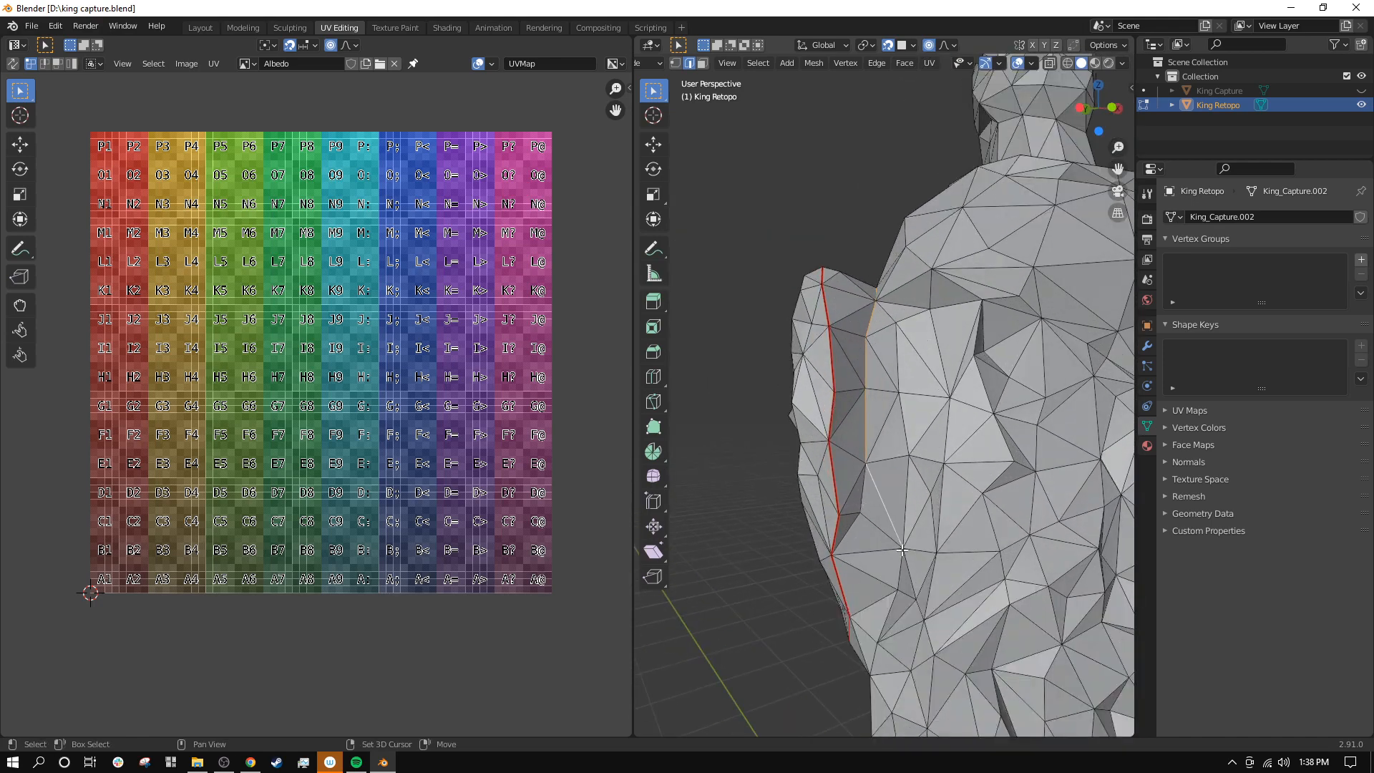
pyautogui.moveTo(886, 609); pyautogui.dragTo(1023, 573, button='middle')
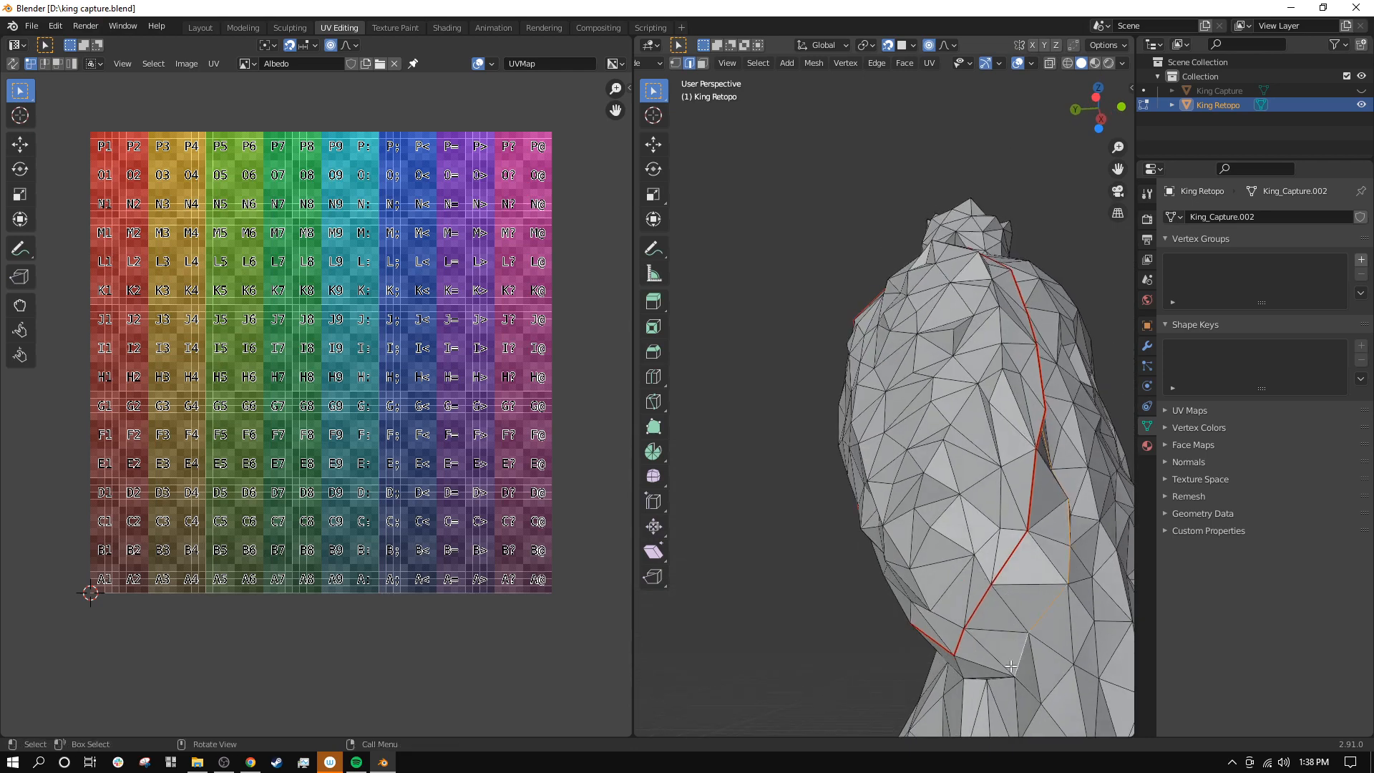
pyautogui.moveTo(1016, 645); pyautogui.dragTo(892, 592, button='middle')
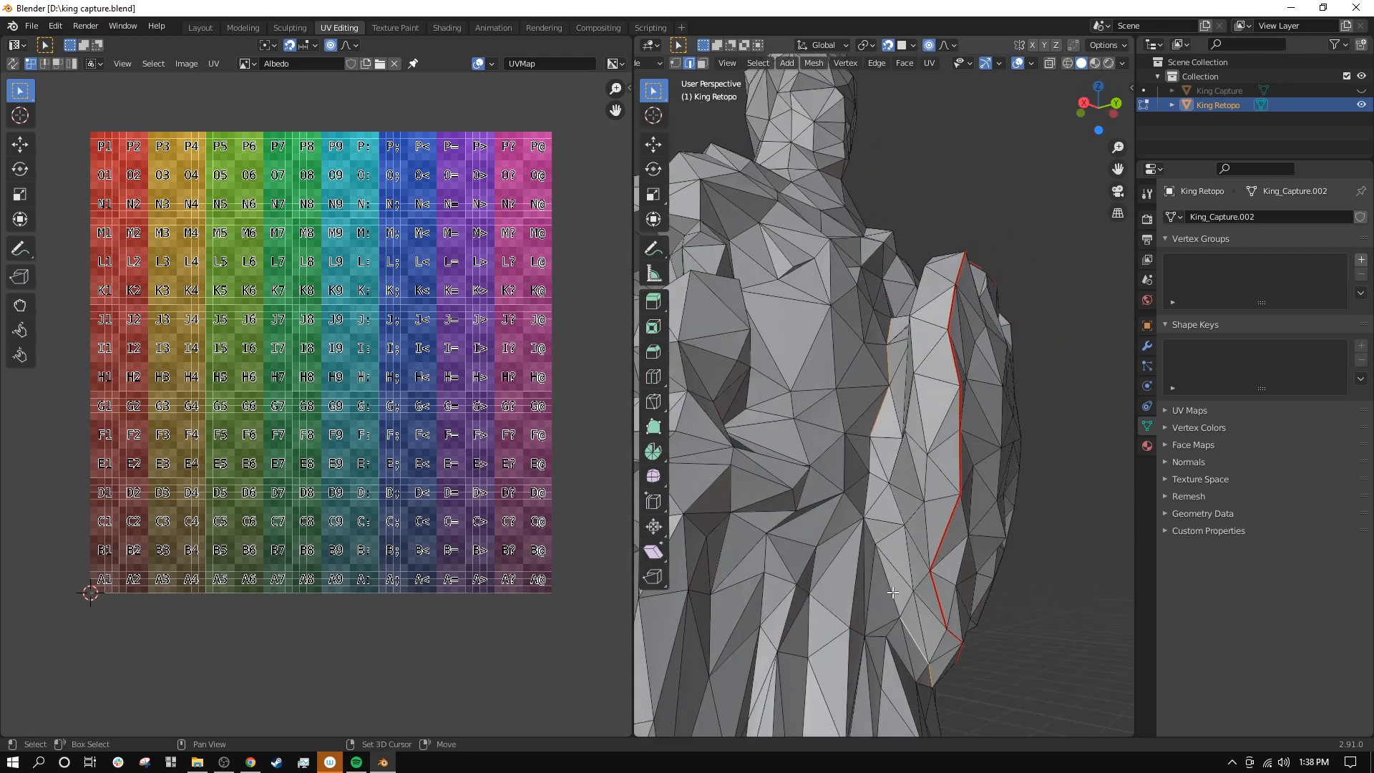
pyautogui.scroll(3, 889, 586)
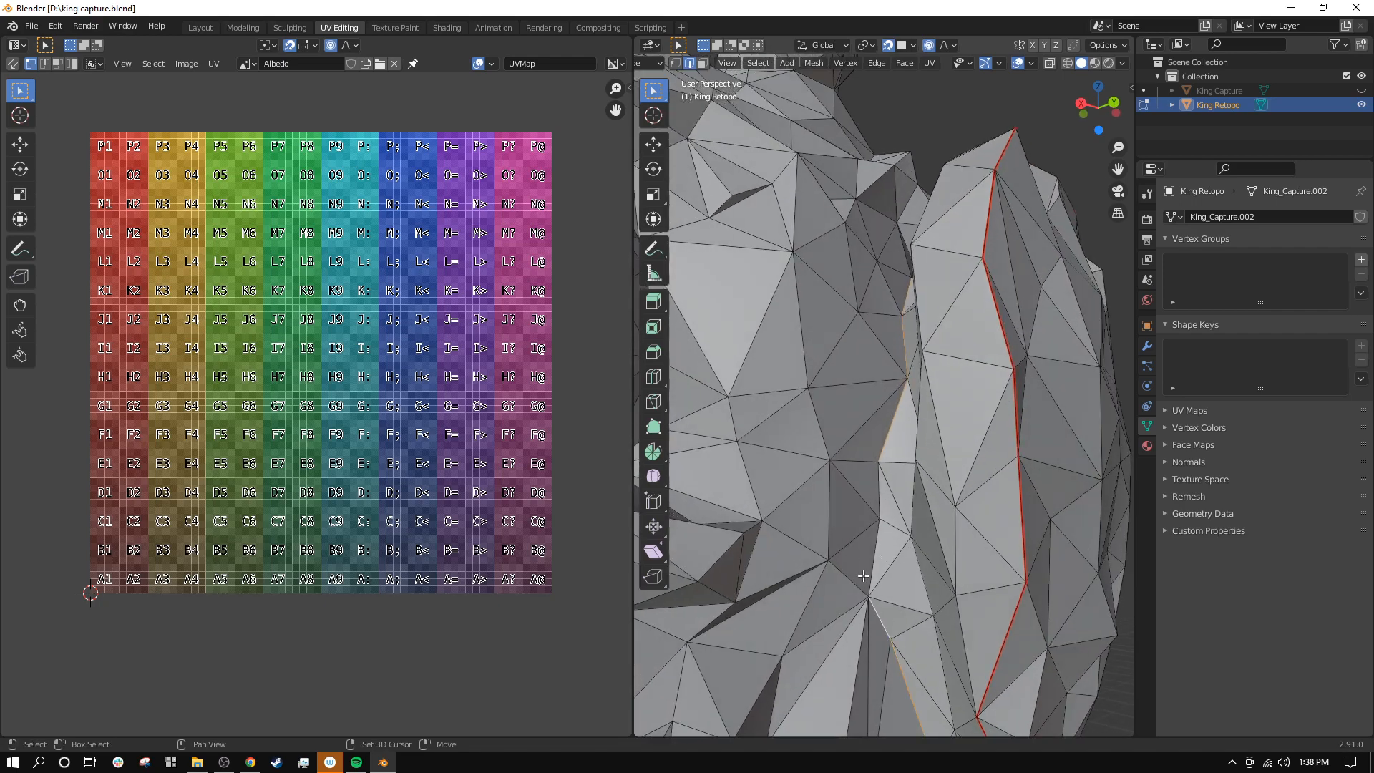
pyautogui.scroll(-3, 881, 485)
pyautogui.moveTo(881, 485); pyautogui.dragTo(918, 543, button='middle')
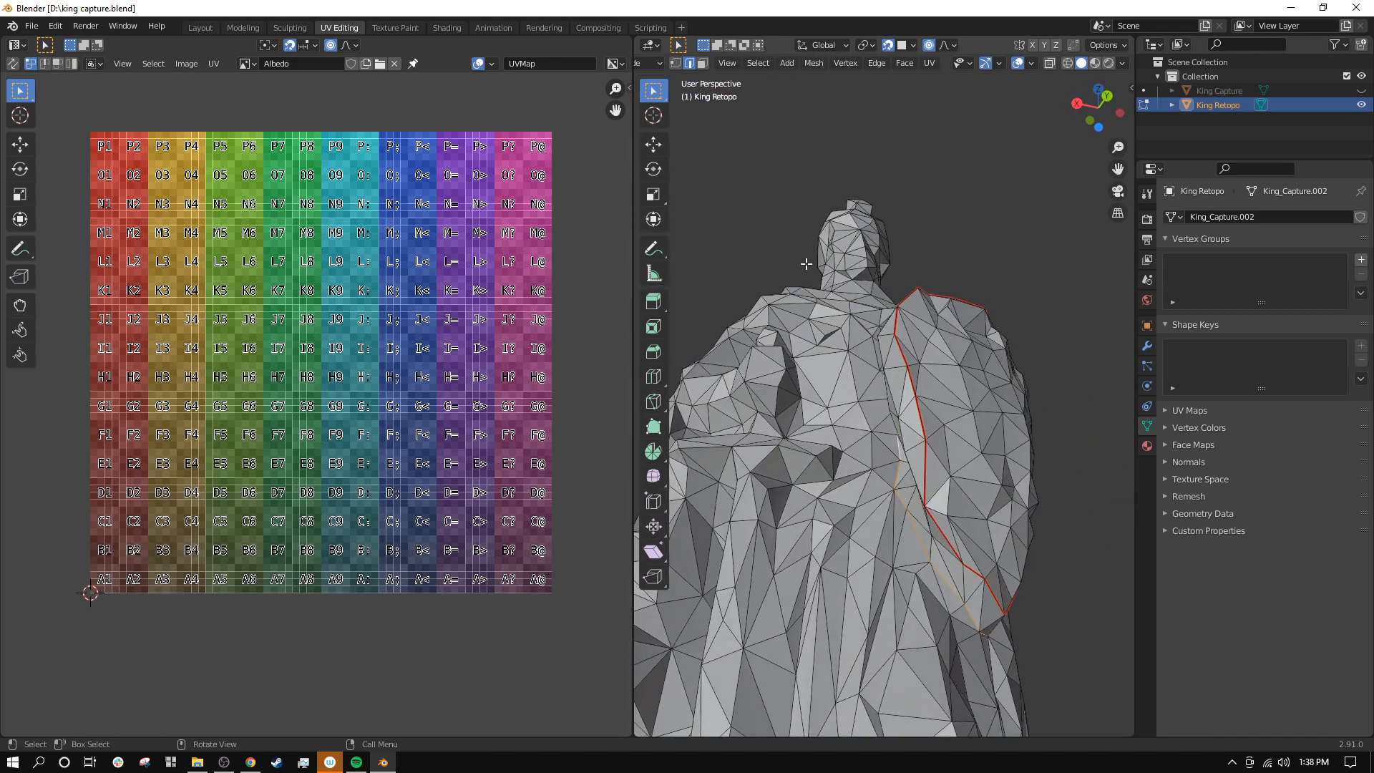
pyautogui.hotkey('ctrl', 'e')
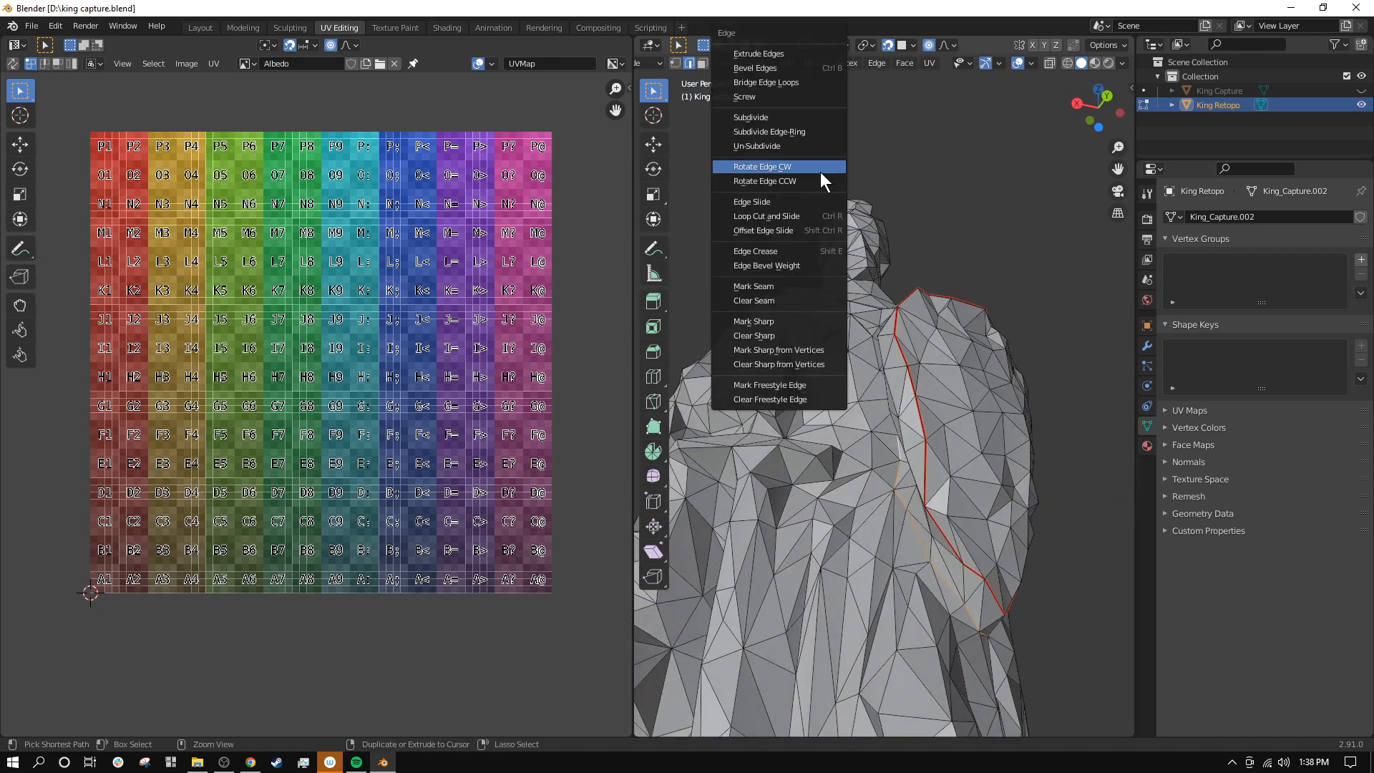
pyautogui.click(766, 288)
# Step: Select the whole mesh and unwrap it with the new seam around the shield's back rim
pyautogui.moveTo(879, 372); pyautogui.dragTo(989, 339, button='middle')
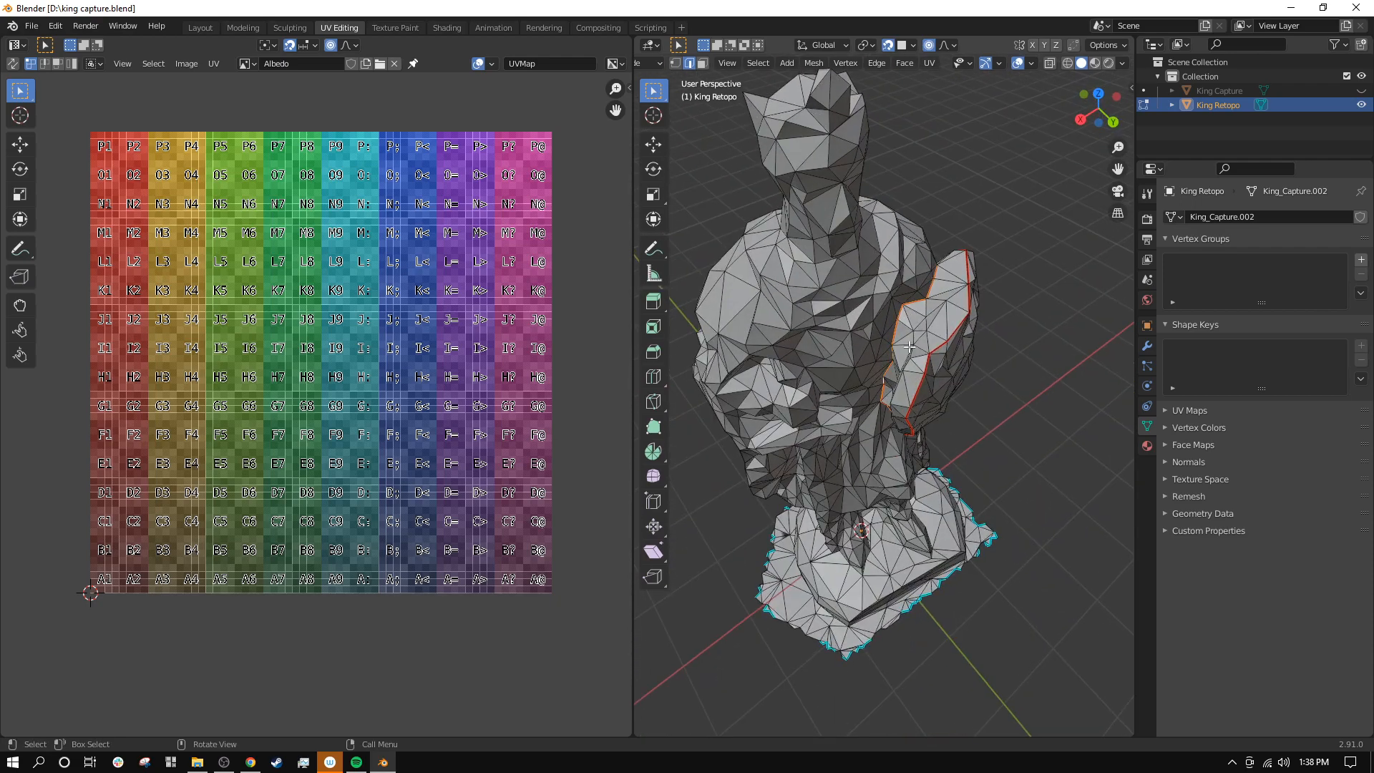
pyautogui.moveTo(911, 316); pyautogui.dragTo(915, 312, button='middle')
pyautogui.press('a')
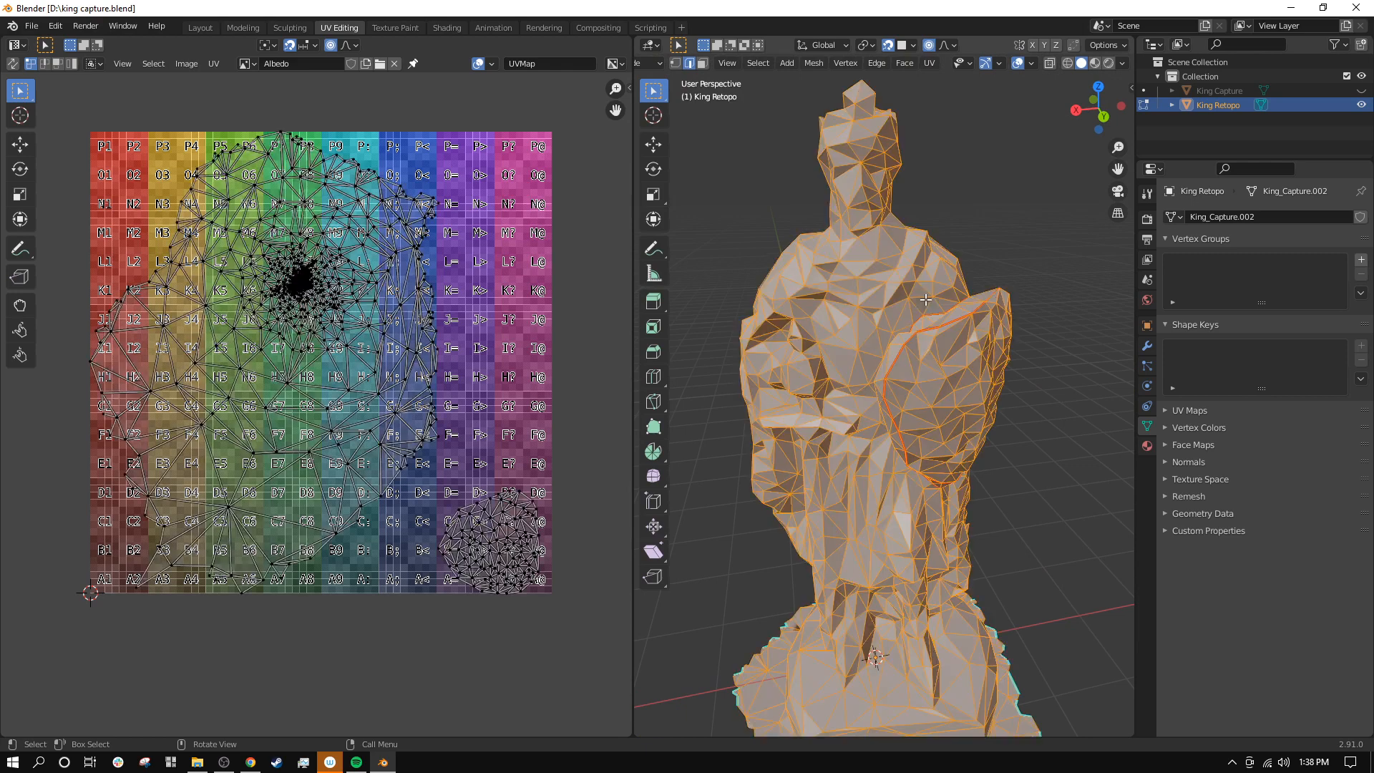
pyautogui.click(934, 60)
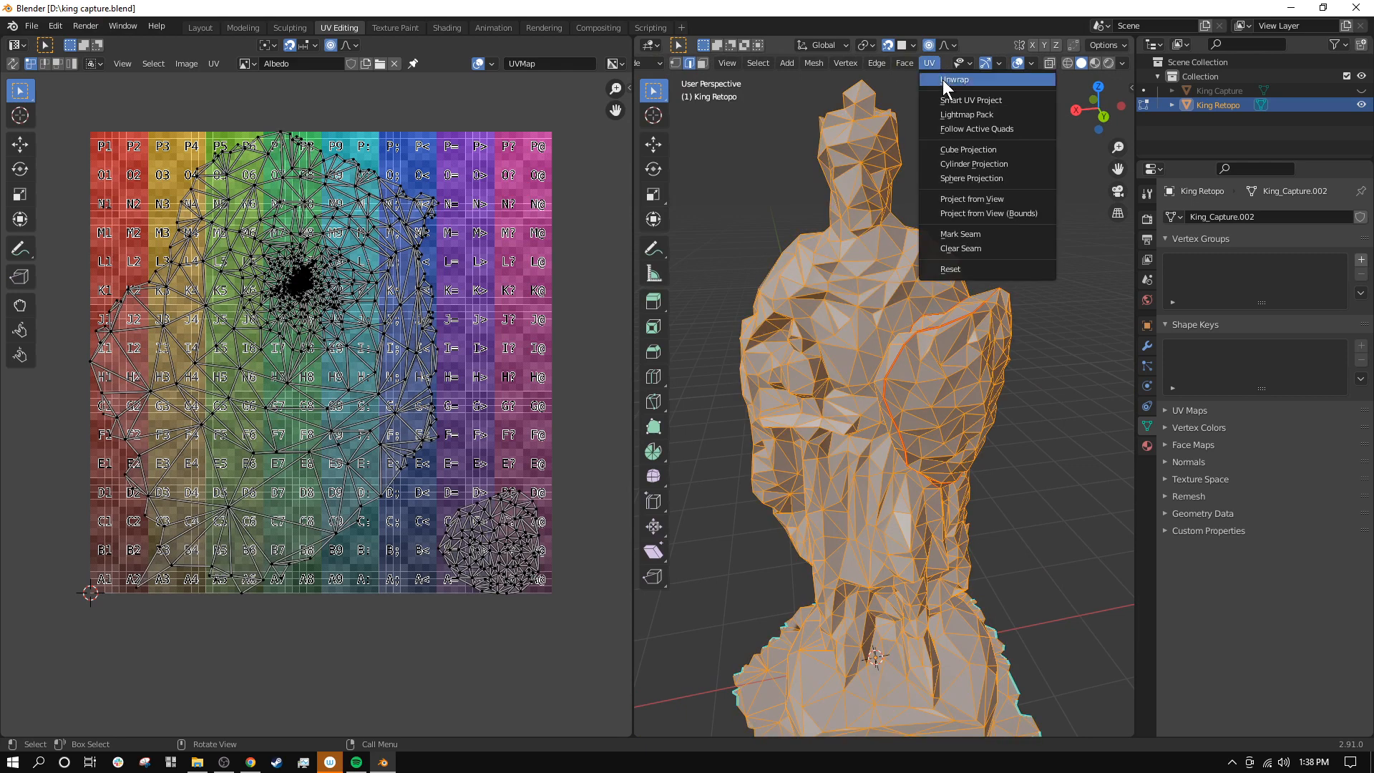
pyautogui.click(942, 80)
pyautogui.scroll(3, 541, 548)
pyautogui.scroll(-1, 400, 535)
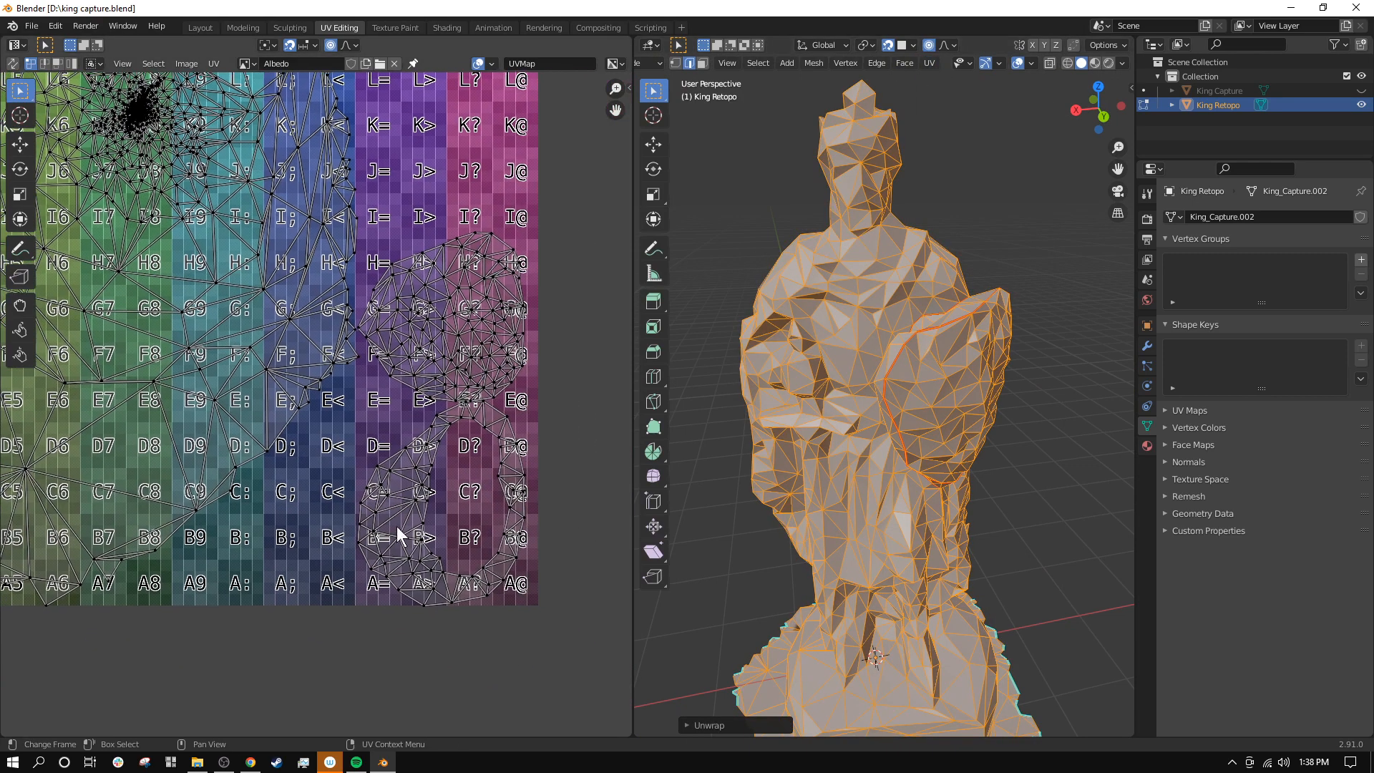
pyautogui.moveTo(438, 532); pyautogui.dragTo(407, 516, button='middle')
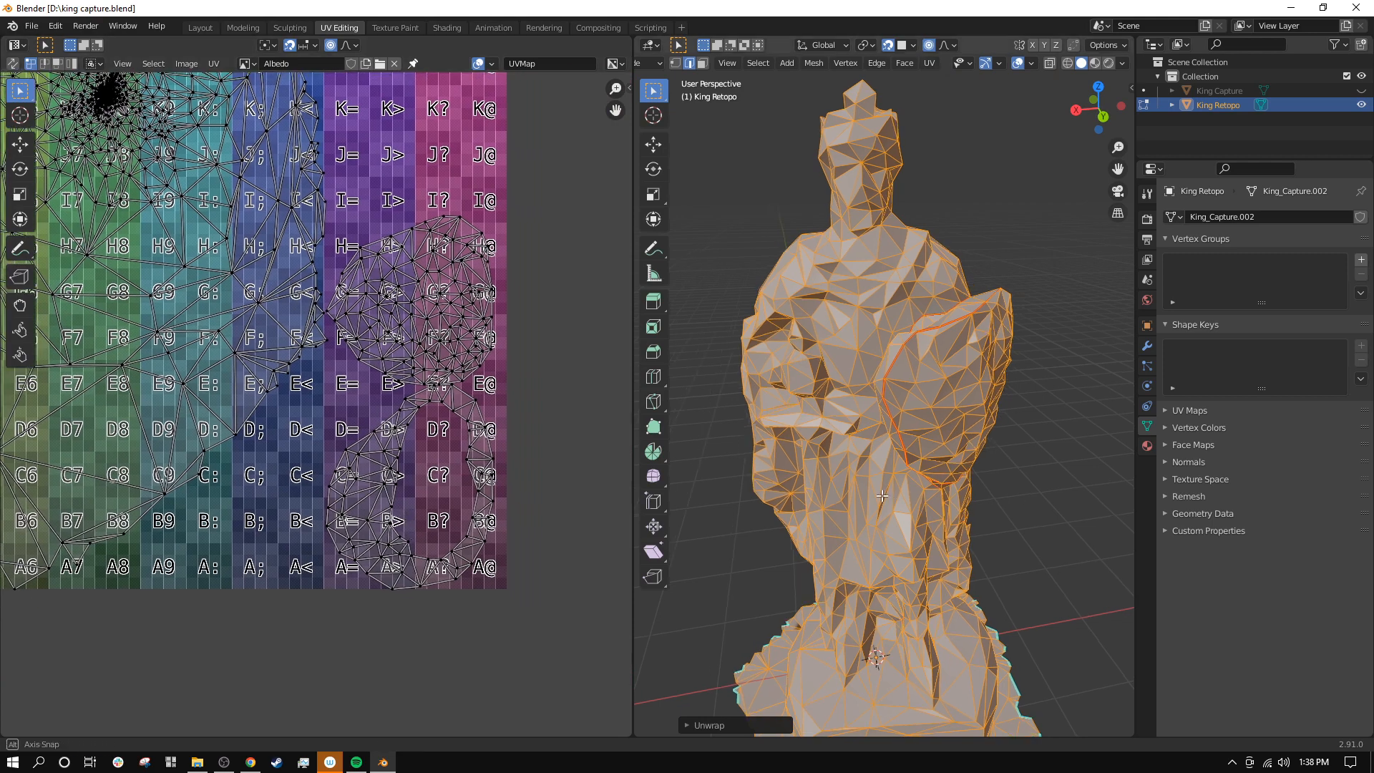
# Step: Deselect everything and mark the edge joining the front and back seams at the shield's lower tip as a seam
pyautogui.moveTo(886, 499); pyautogui.dragTo(953, 521, button='middle')
pyautogui.scroll(6, 889, 346)
pyautogui.hotkey('alt', 'a')
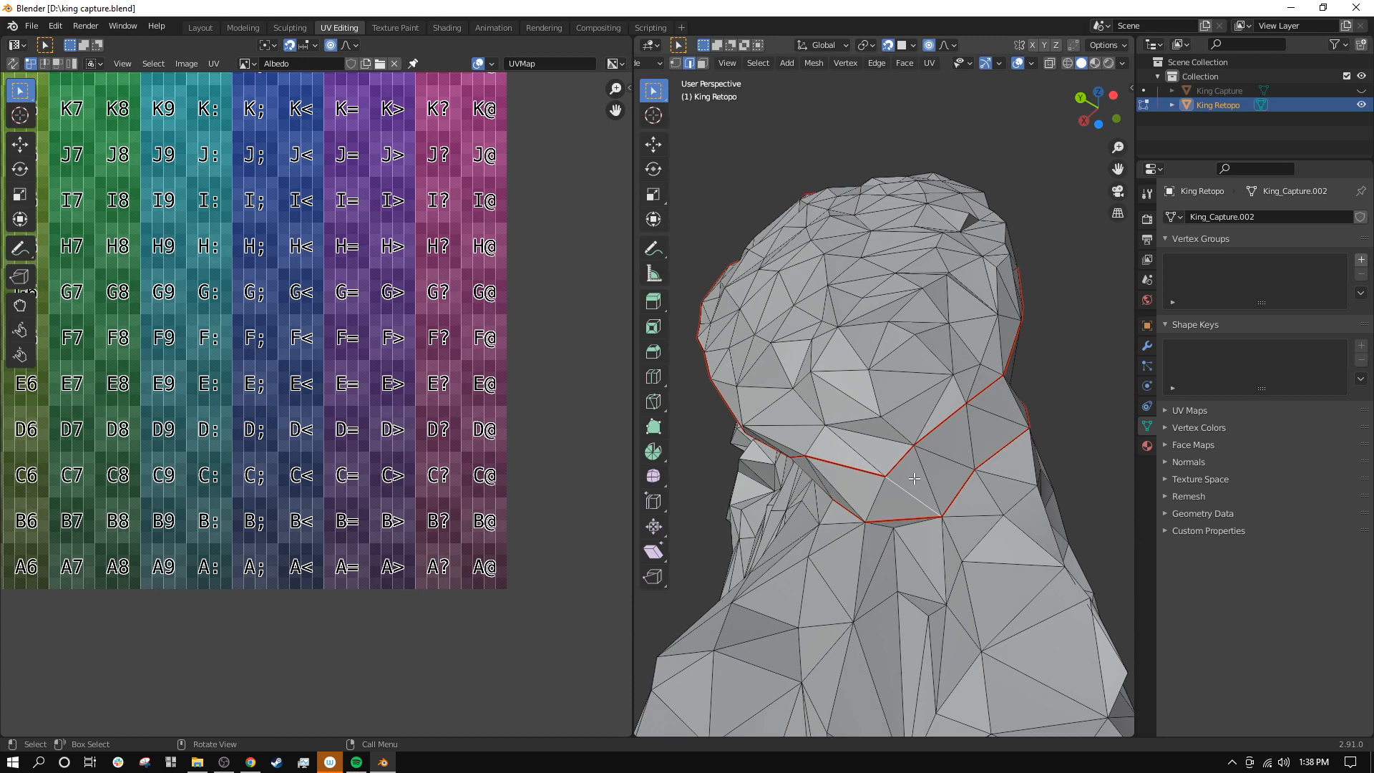
pyautogui.hotkey('ctrl', 'e')
pyautogui.click(910, 474)
# Step: Select the whole mesh and unwrap it again with the shield's side strip cut at the lower tip
pyautogui.scroll(-2, 903, 473)
pyautogui.moveTo(900, 472); pyautogui.dragTo(897, 494, button='middle')
pyautogui.press('a')
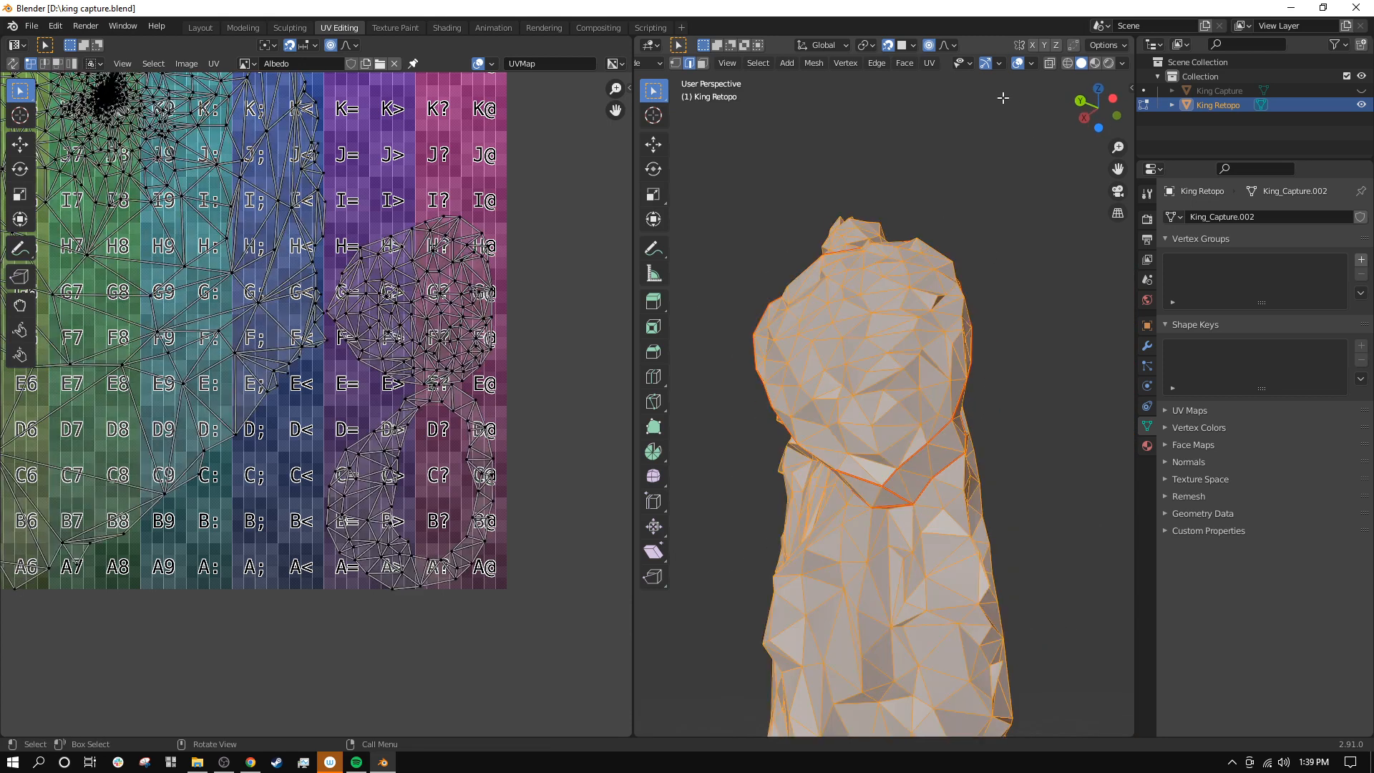
pyautogui.click(929, 63)
pyautogui.click(941, 79)
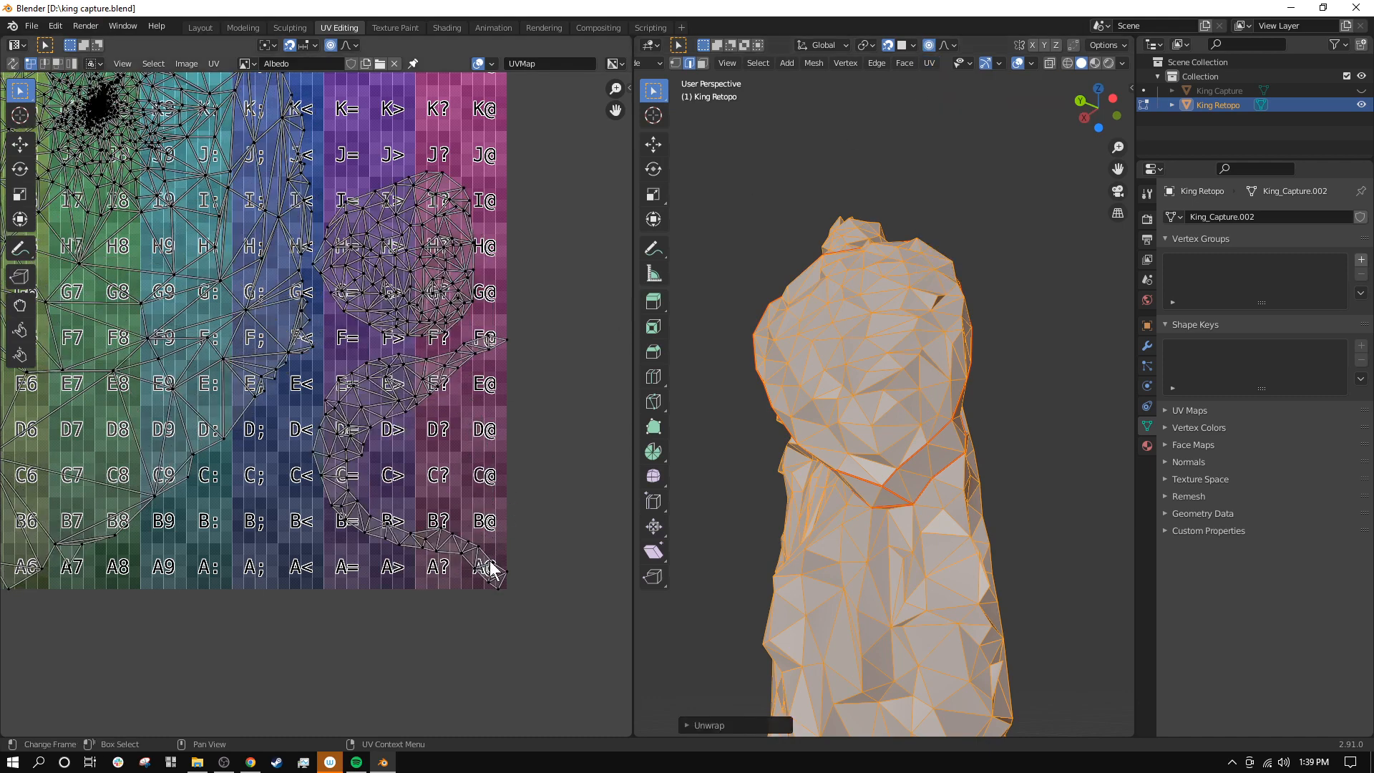
# Step: Mark the edge joining the front and back seams across the shield's upper rim as a seam
pyautogui.moveTo(741, 289); pyautogui.dragTo(808, 449, button='middle')
pyautogui.scroll(3, 895, 451)
pyautogui.moveTo(936, 444); pyautogui.dragTo(930, 408, button='middle')
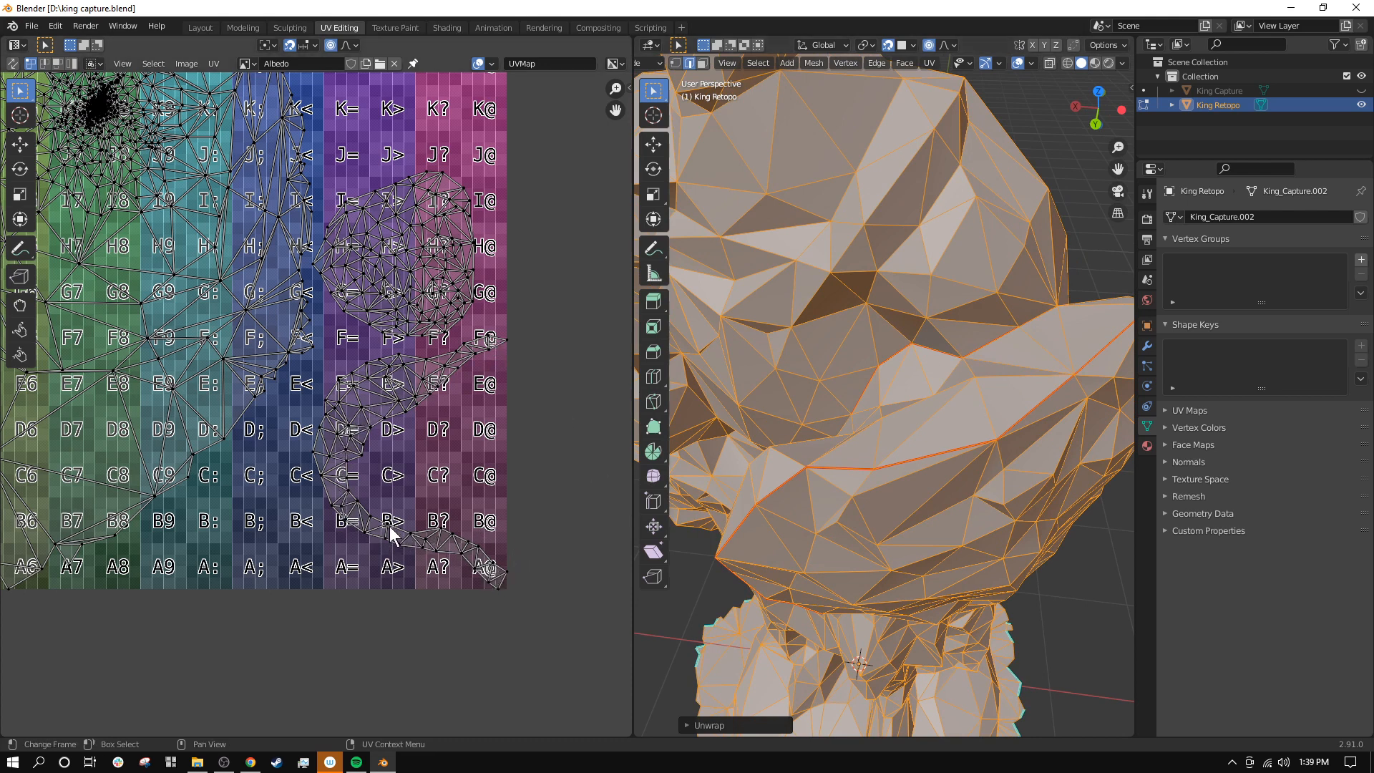
pyautogui.moveTo(894, 415); pyautogui.dragTo(934, 451, button='middle')
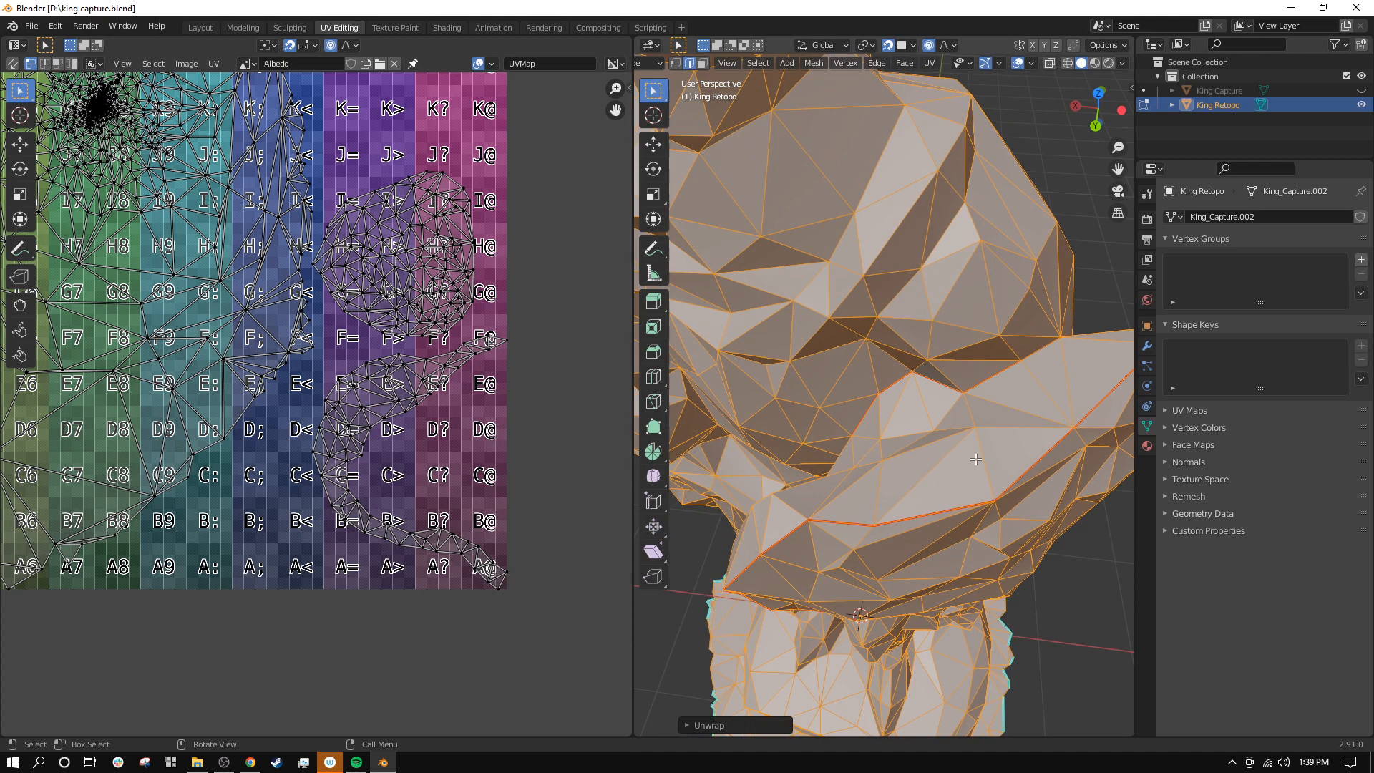
pyautogui.click(971, 420)
pyautogui.hotkey('ctrl', 'e')
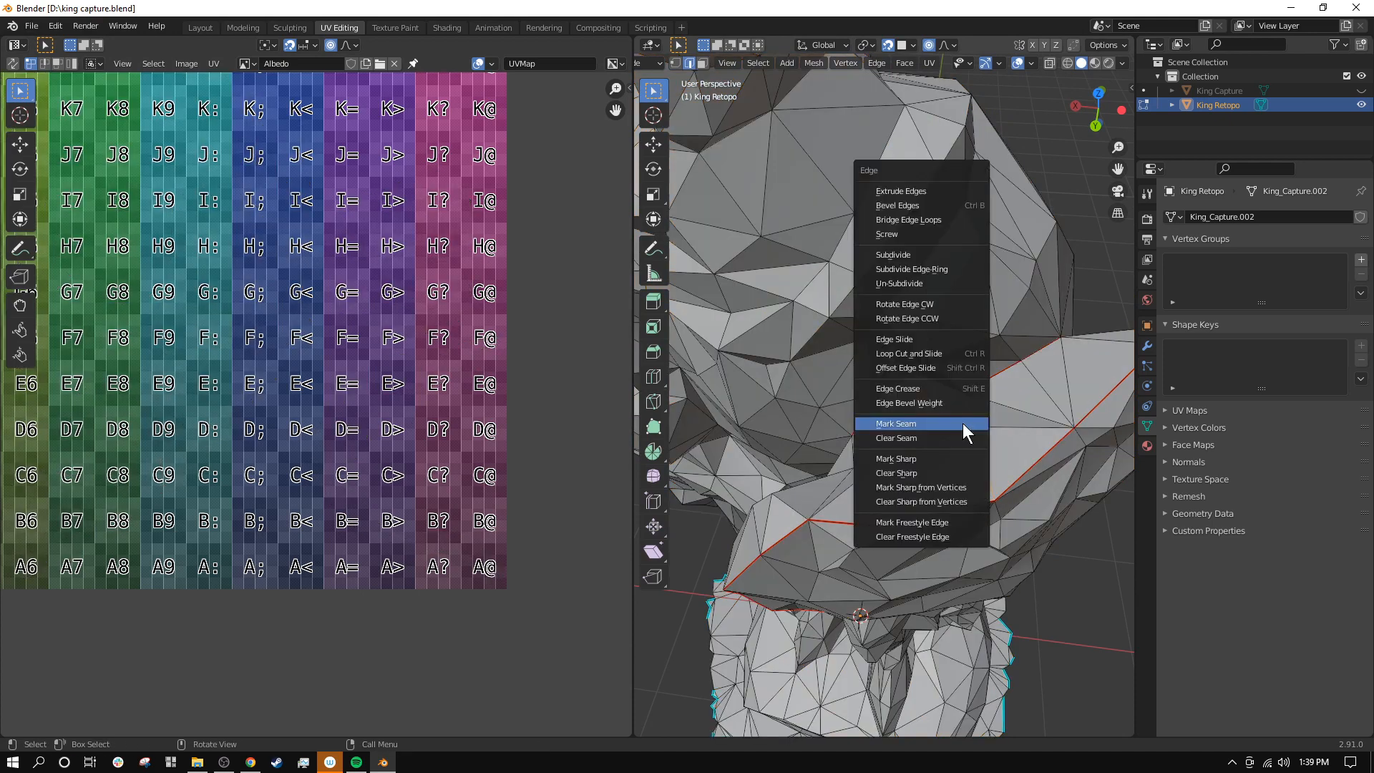
pyautogui.click(966, 425)
# Step: Select the whole mesh and unwrap it with the shield's side strip also cut at the upper rim
pyautogui.press('a')
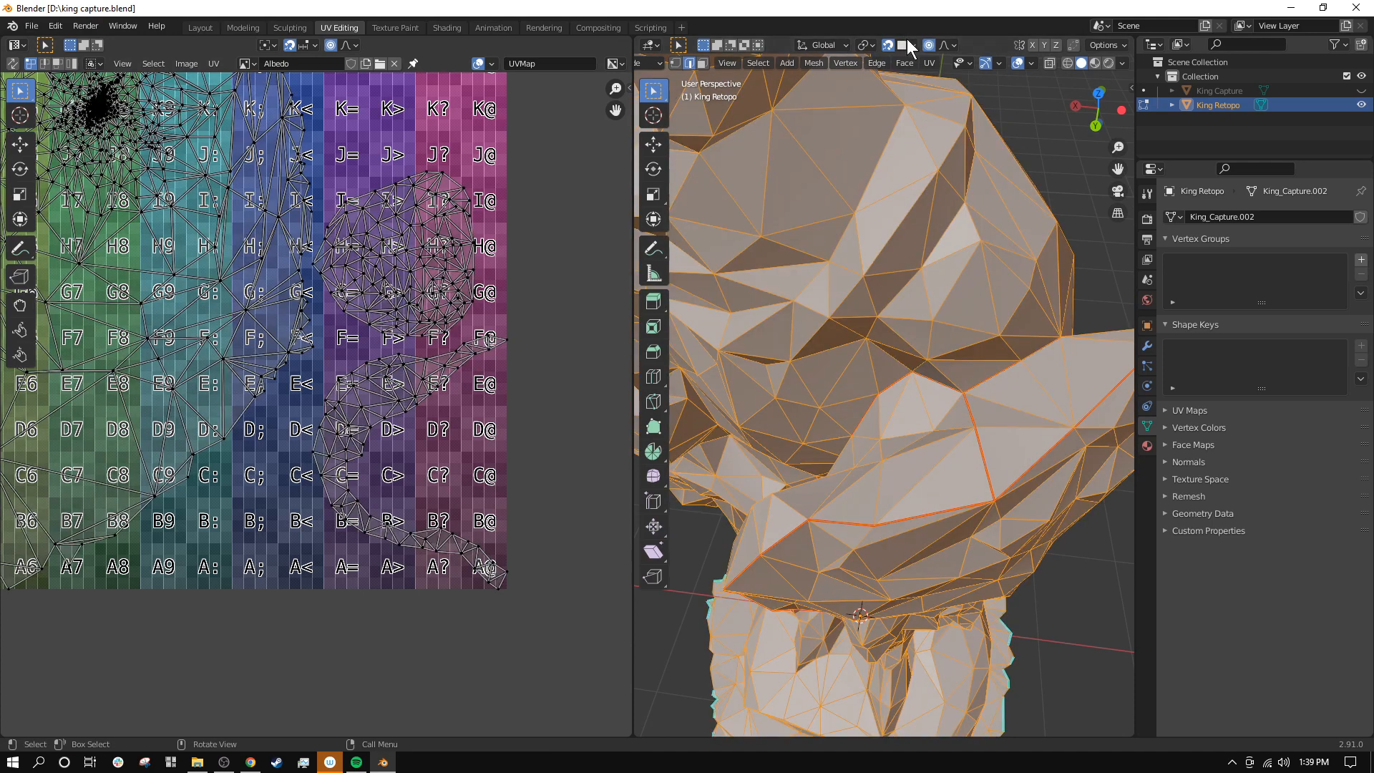
pyautogui.hotkey('alt', 'a')
pyautogui.click(929, 63)
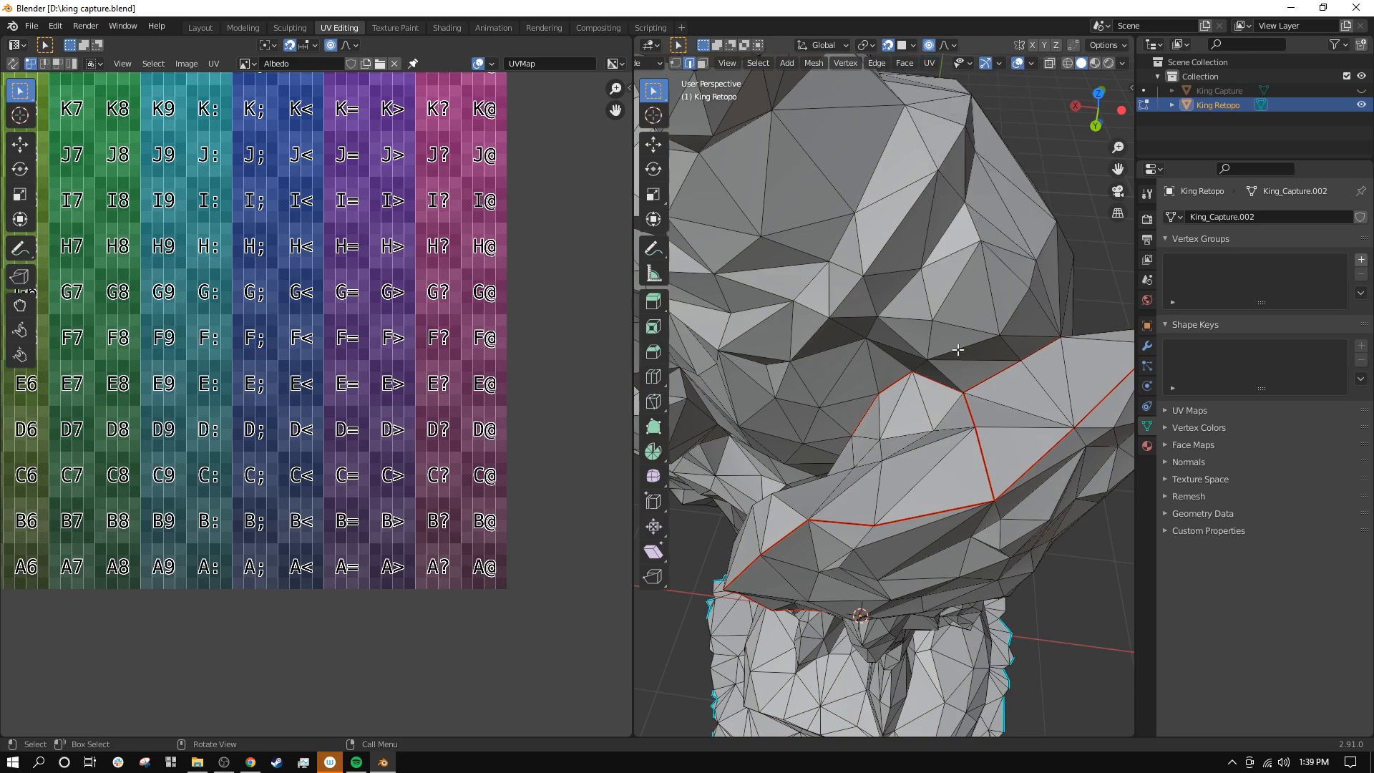
pyautogui.press('a')
pyautogui.click(932, 63)
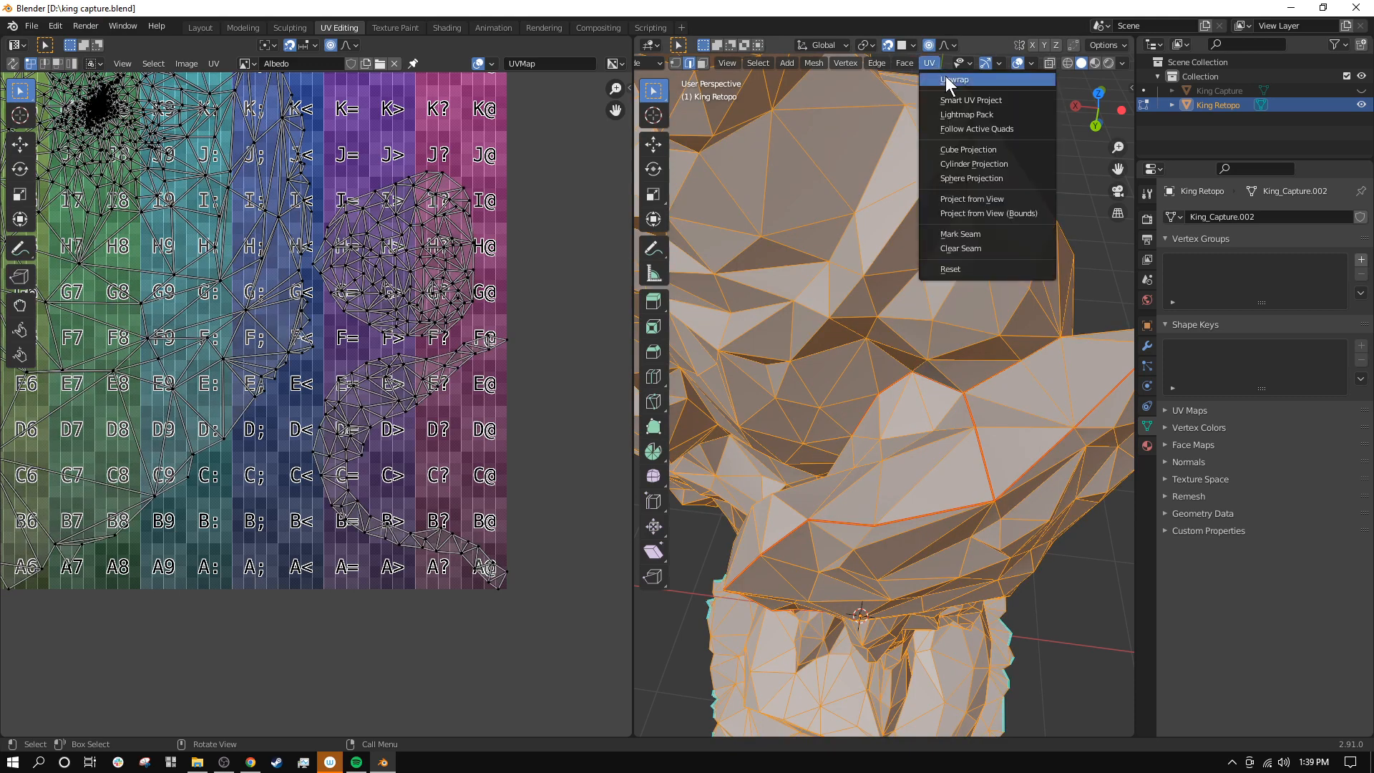
pyautogui.click(945, 79)
pyautogui.moveTo(374, 346); pyautogui.dragTo(451, 507, button='middle')
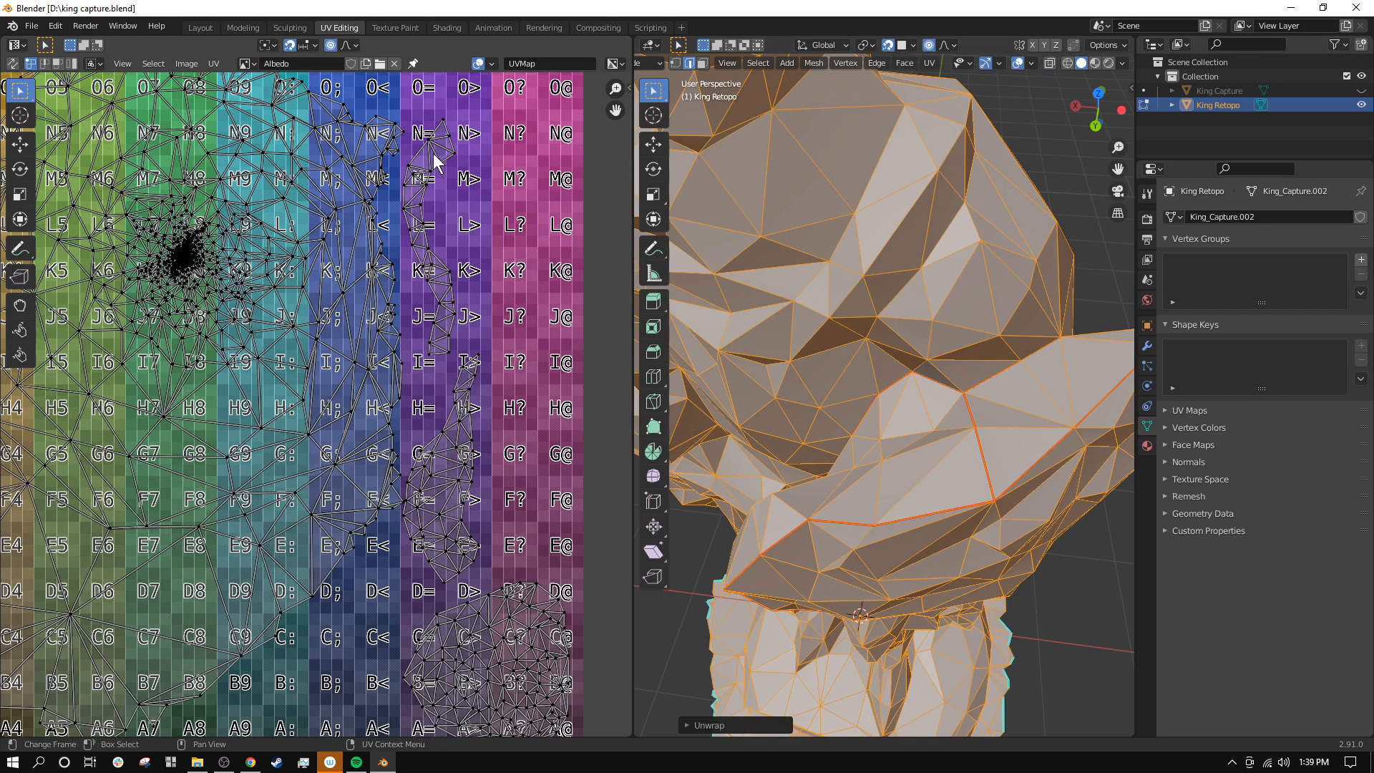
pyautogui.scroll(-3, 439, 569)
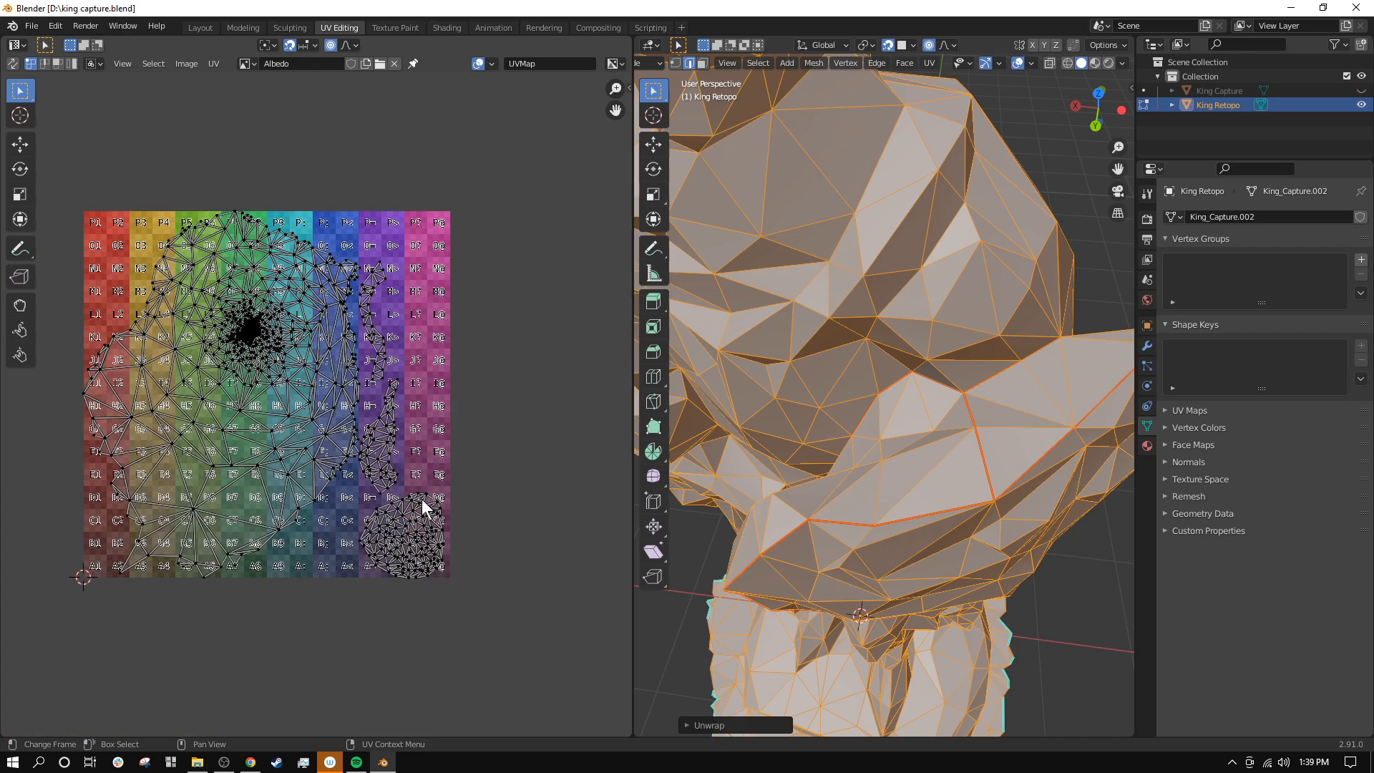
pyautogui.scroll(-6, 751, 451)
# Step: Clear the whole-mesh selection and move the misplaced vertex on the cloak's side edge below the shield into line with the fold
pyautogui.moveTo(923, 386); pyautogui.dragTo(859, 344, button='middle')
pyautogui.keyDown('shift'); pyautogui.moveTo(869, 501); pyautogui.dragTo(844, 301, button='middle'); pyautogui.keyUp('shift')
pyautogui.moveTo(845, 300); pyautogui.dragTo(794, 336, button='middle')
pyautogui.scroll(-1, 612, 634)
pyautogui.scroll(-3, 787, 465)
pyautogui.keyDown('shift'); pyautogui.moveTo(930, 250); pyautogui.dragTo(930, 204, button='middle'); pyautogui.keyUp('shift')
pyautogui.moveTo(930, 204); pyautogui.dragTo(938, 249, button='middle')
pyautogui.scroll(2, 938, 249)
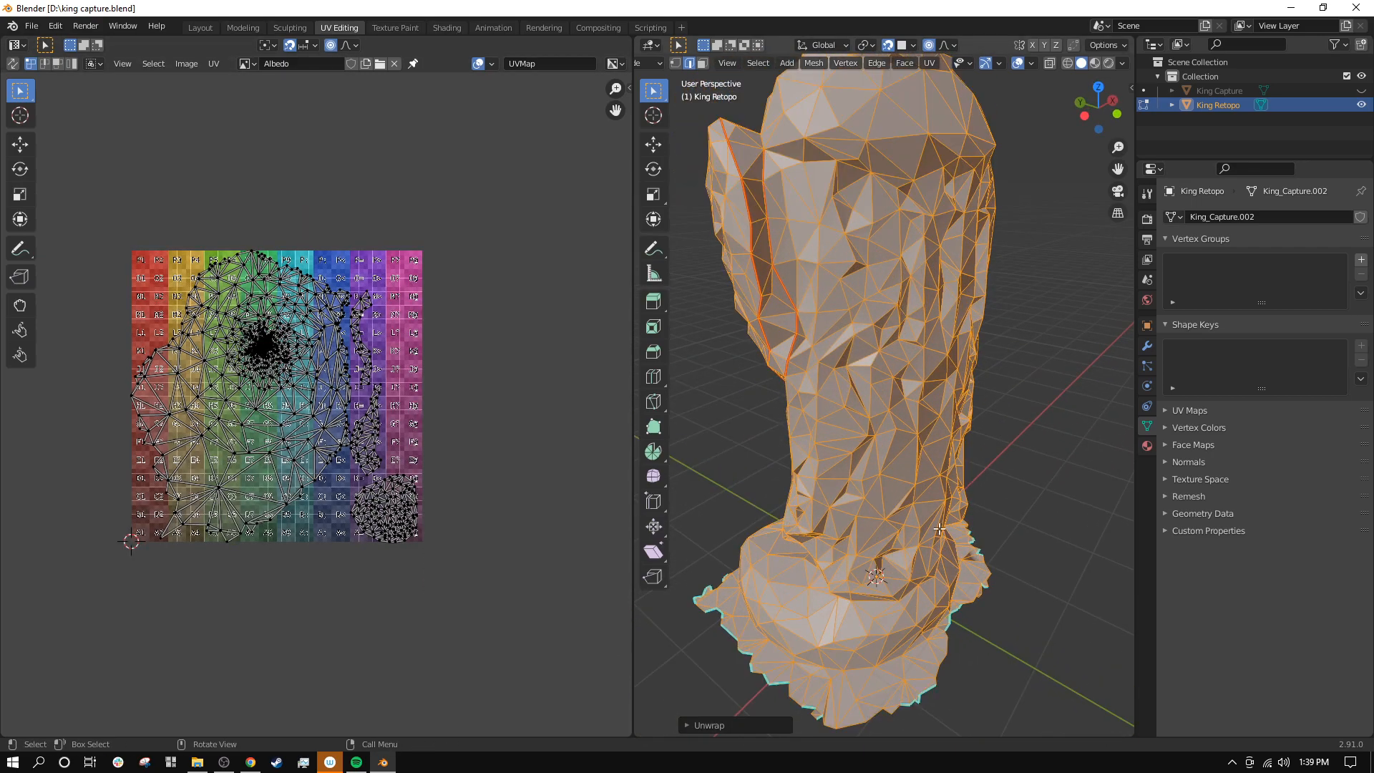
pyautogui.moveTo(939, 529); pyautogui.dragTo(764, 394, button='middle')
pyautogui.scroll(4, 864, 380)
pyautogui.click(969, 201)
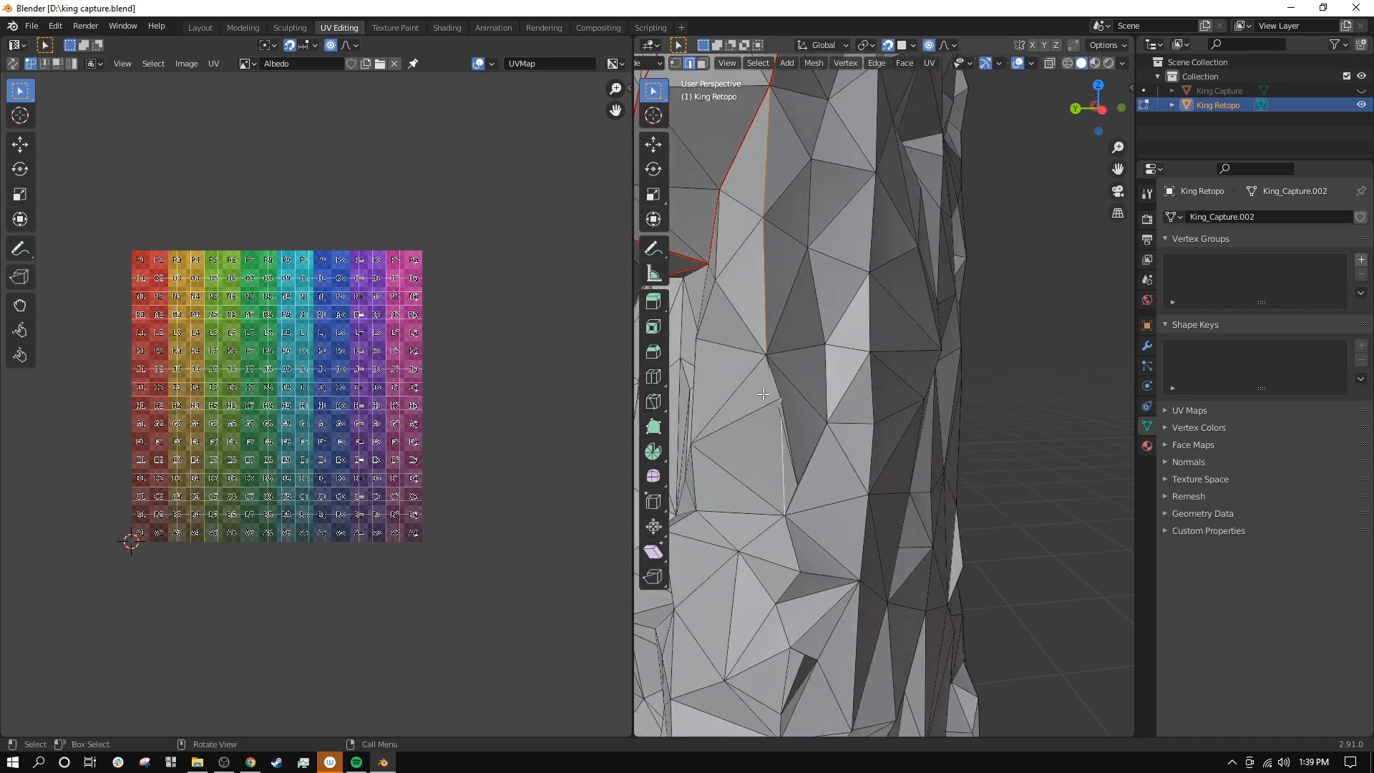
pyautogui.click(676, 63)
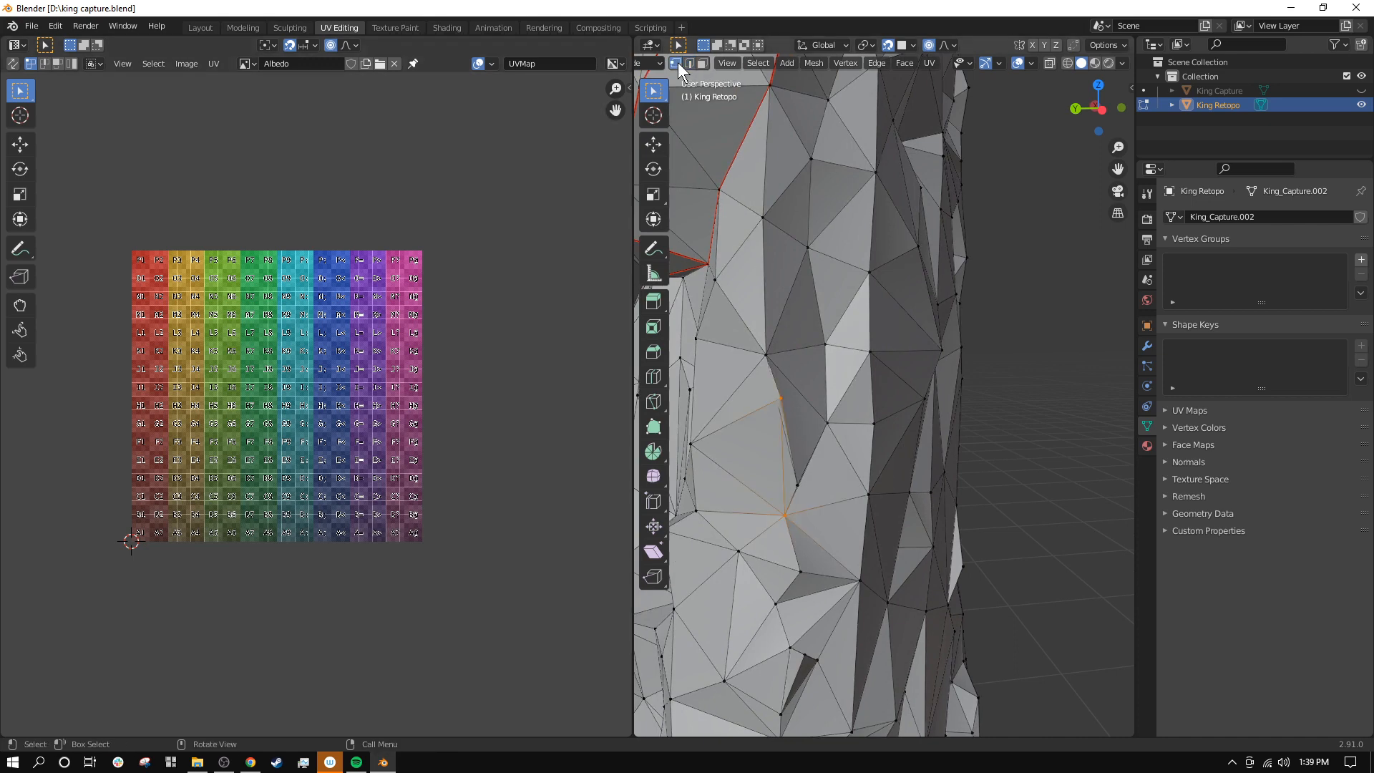
pyautogui.press('g')
pyautogui.click(760, 409)
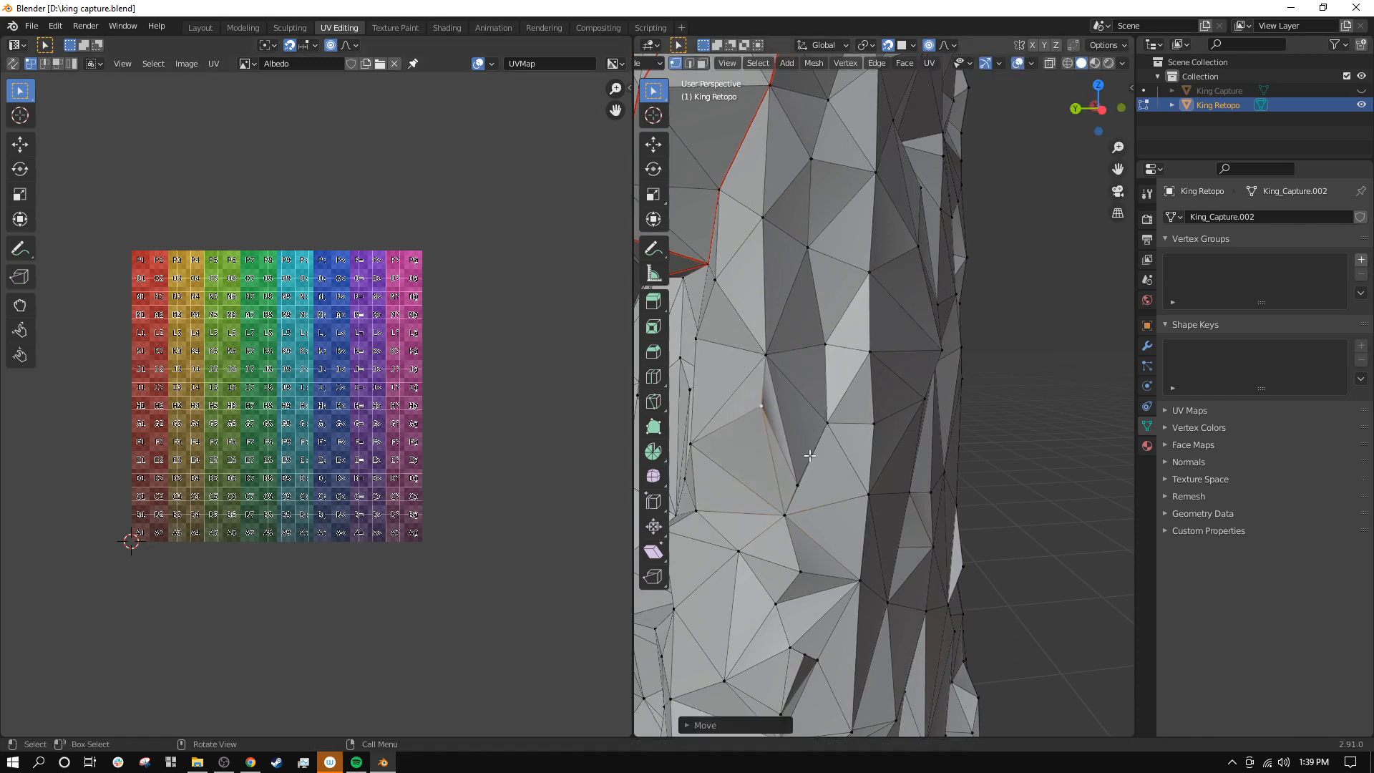
# Step: Add the neighbouring vertex just below to the selection and merge the two vertices at center
pyautogui.moveTo(786, 485)
pyautogui.mouseDown(button='middle')
pyautogui.moveTo(748, 487)
pyautogui.moveTo(784, 488)
pyautogui.mouseUp(button='middle')
pyautogui.keyDown('shift'); pyautogui.click(784, 487); pyautogui.keyUp('shift')
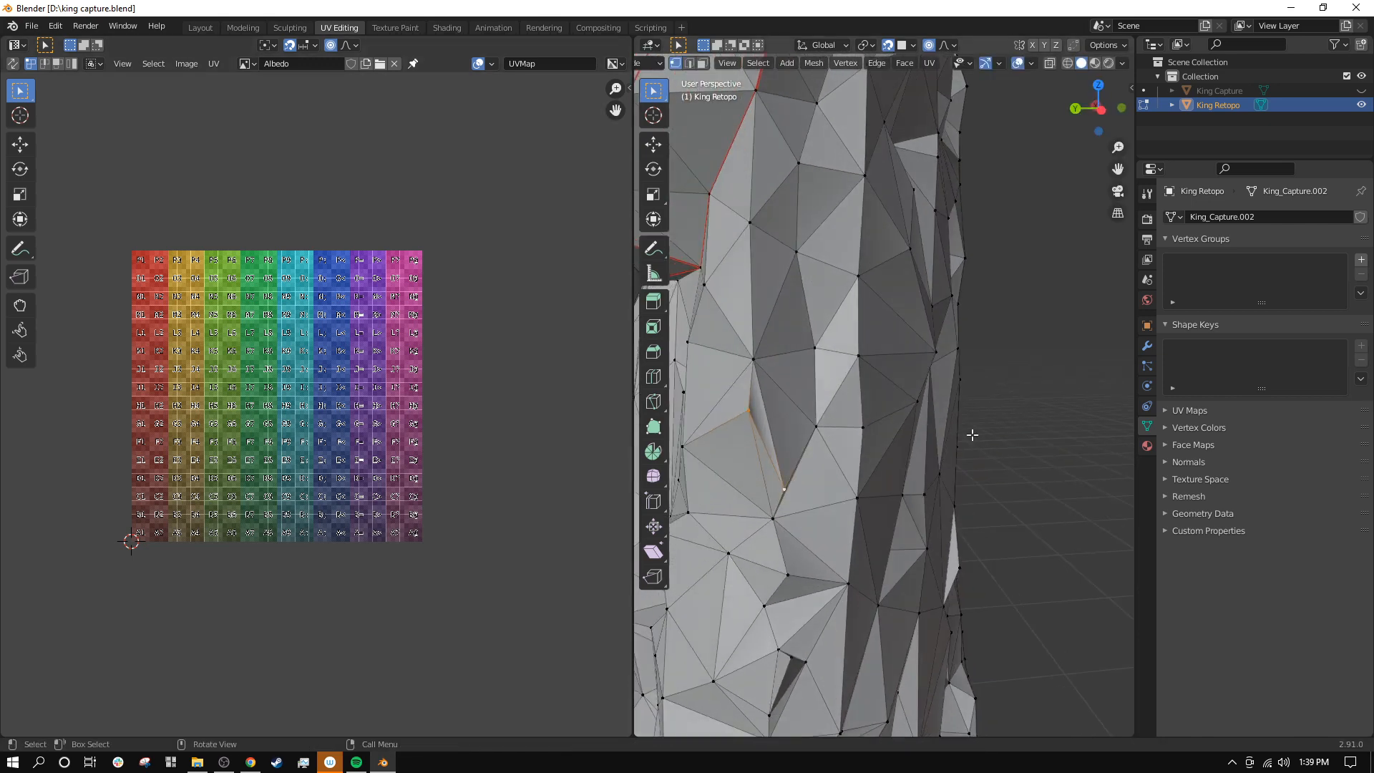
pyautogui.press('m')
pyautogui.press('Down')
pyautogui.press('Down')
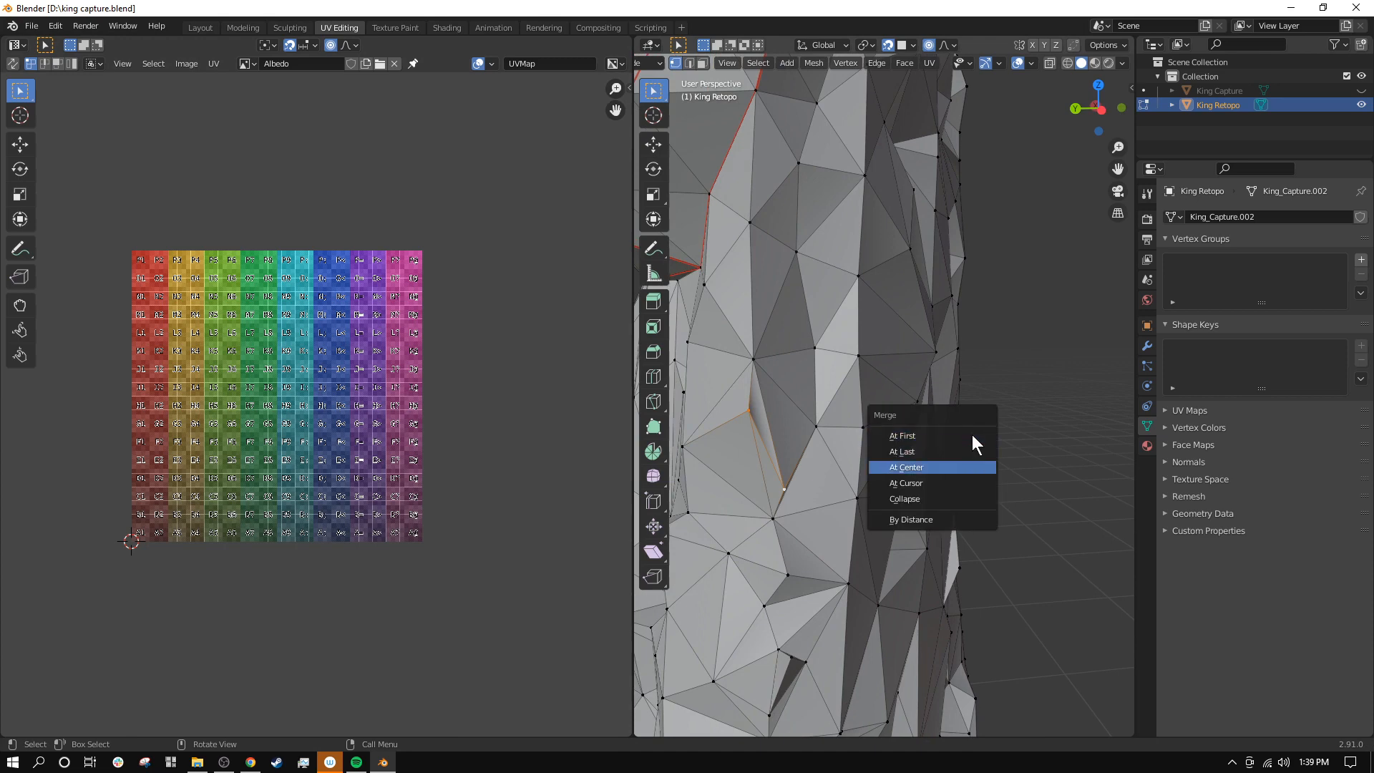
pyautogui.press('Return')
# Step: In edge selection, select the edge path from the shield down the cloak's side and along its lower hem above the base
pyautogui.moveTo(890, 653); pyautogui.dragTo(904, 171, button='middle')
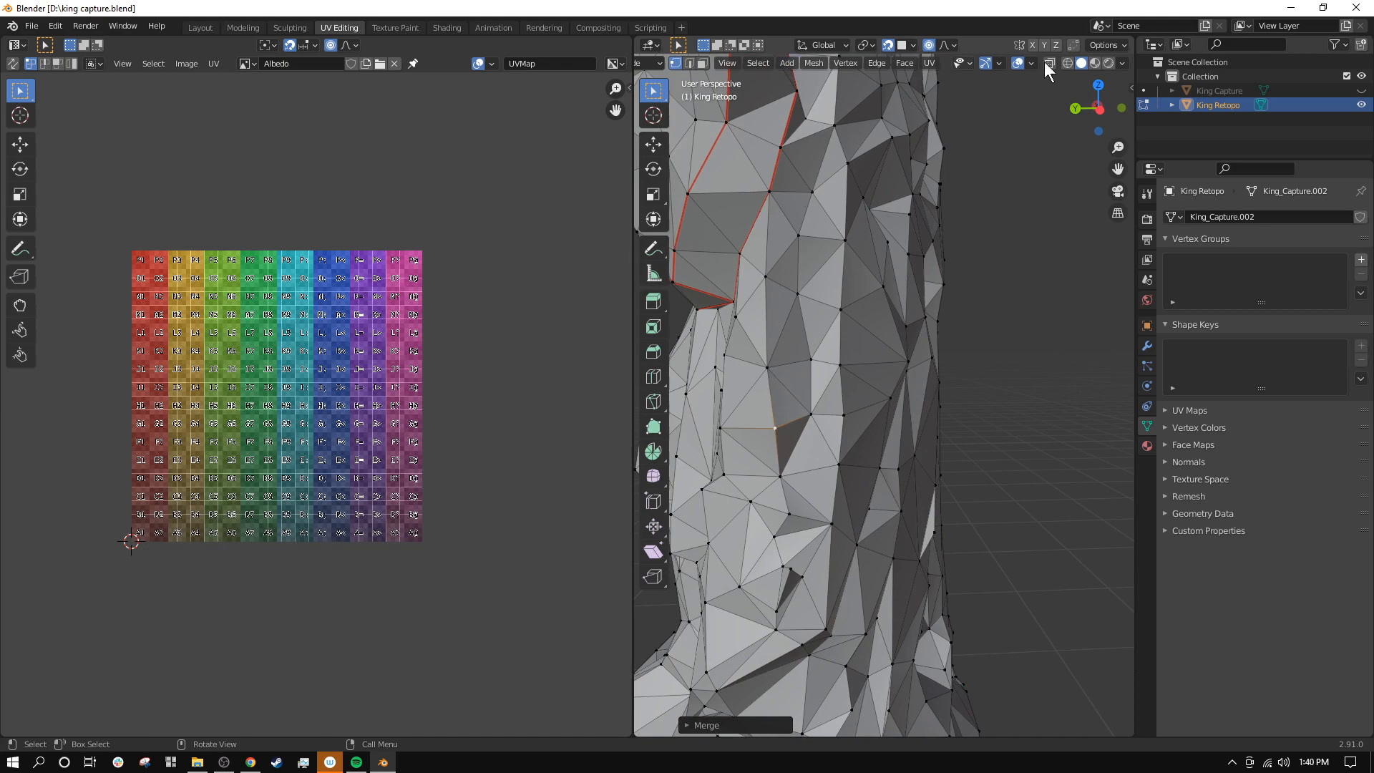
pyautogui.click(689, 65)
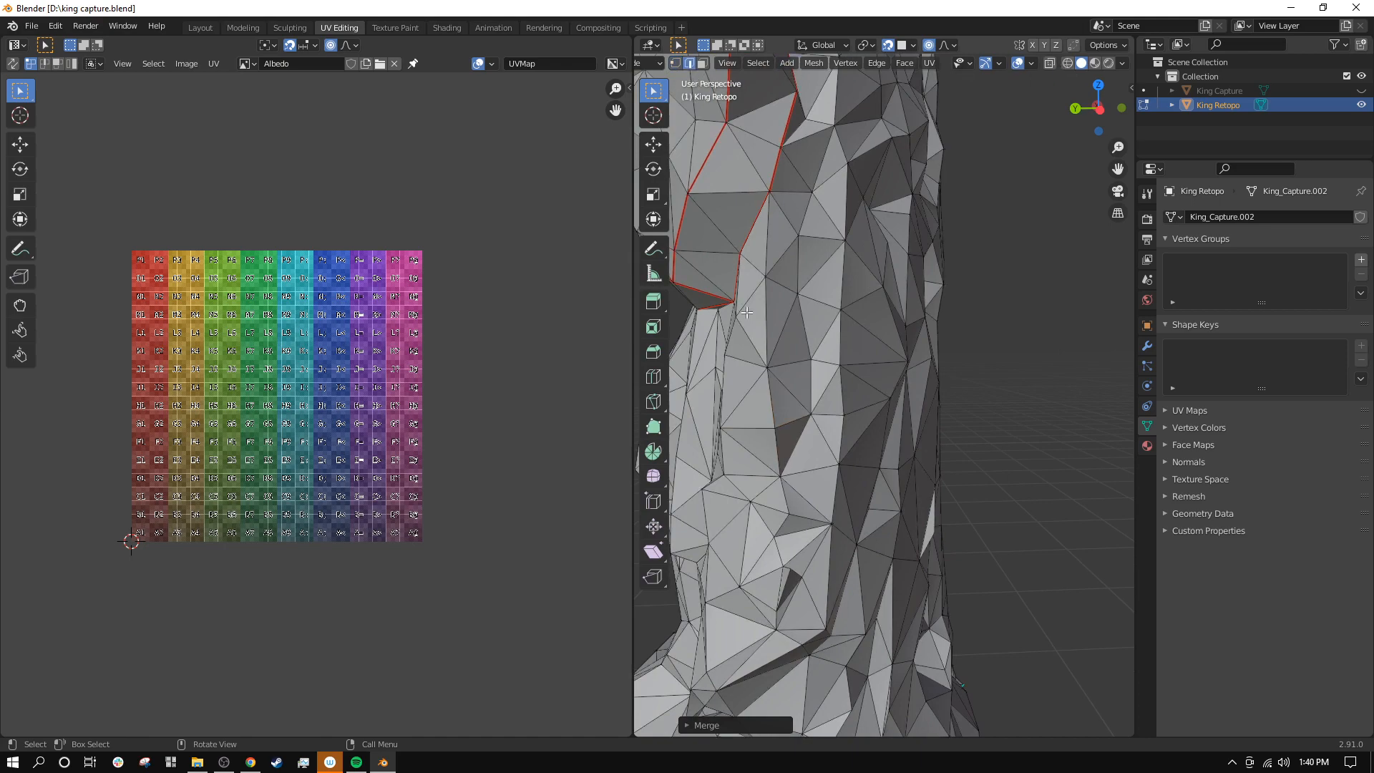
pyautogui.moveTo(844, 336); pyautogui.dragTo(895, 308, button='middle')
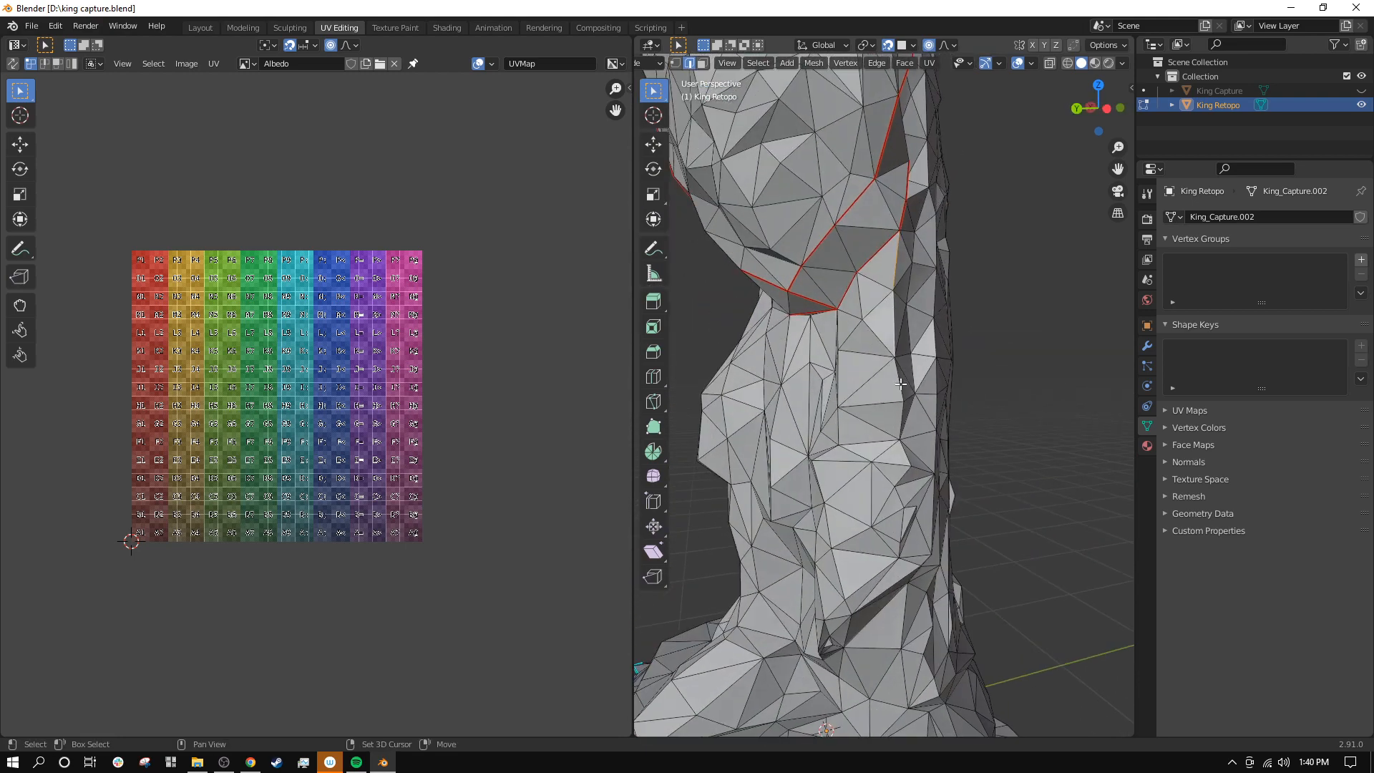
pyautogui.moveTo(902, 413); pyautogui.dragTo(895, 383, button='middle')
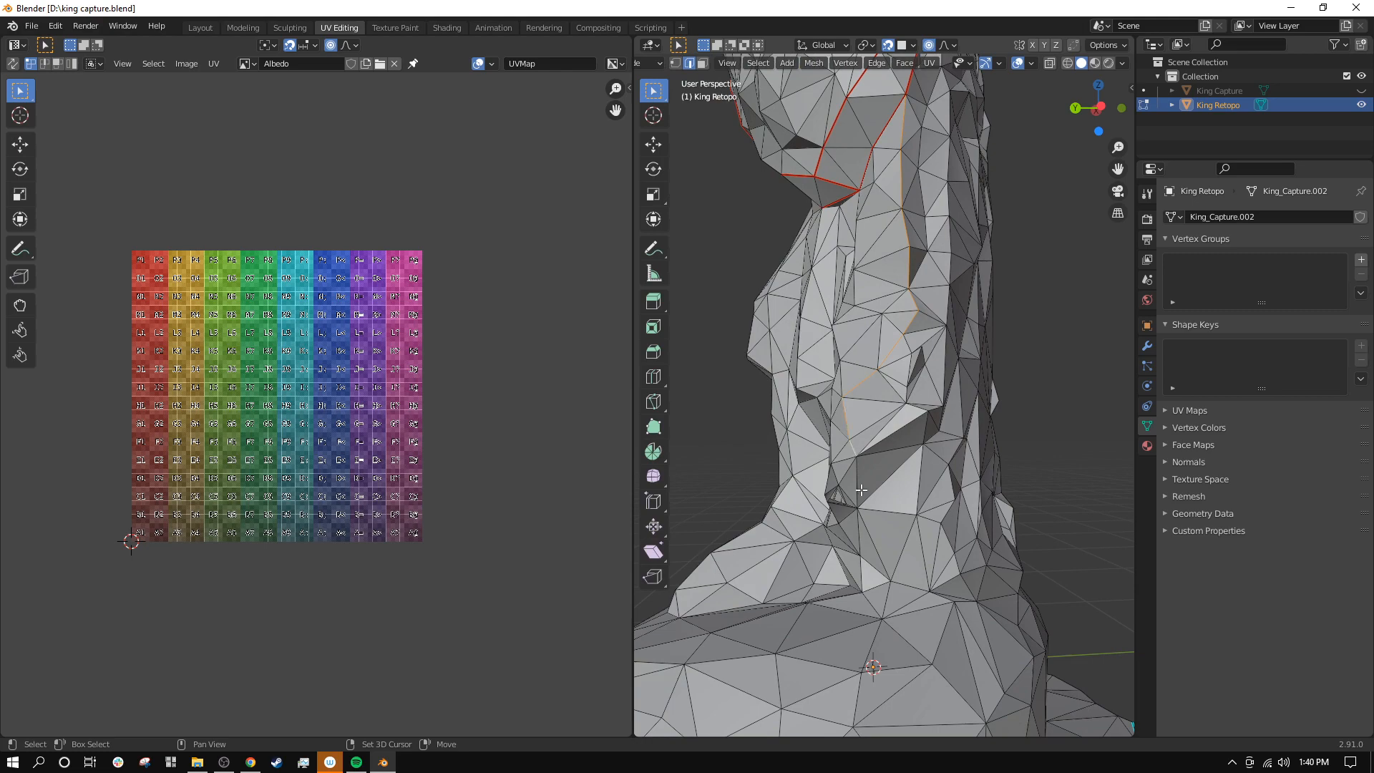
pyautogui.moveTo(864, 493)
pyautogui.mouseDown(button='middle')
pyautogui.moveTo(806, 473)
pyautogui.moveTo(835, 580)
pyautogui.moveTo(887, 597)
pyautogui.moveTo(775, 576)
pyautogui.moveTo(847, 554)
pyautogui.moveTo(860, 483)
pyautogui.moveTo(796, 530)
pyautogui.moveTo(853, 505)
pyautogui.mouseUp(button='middle')
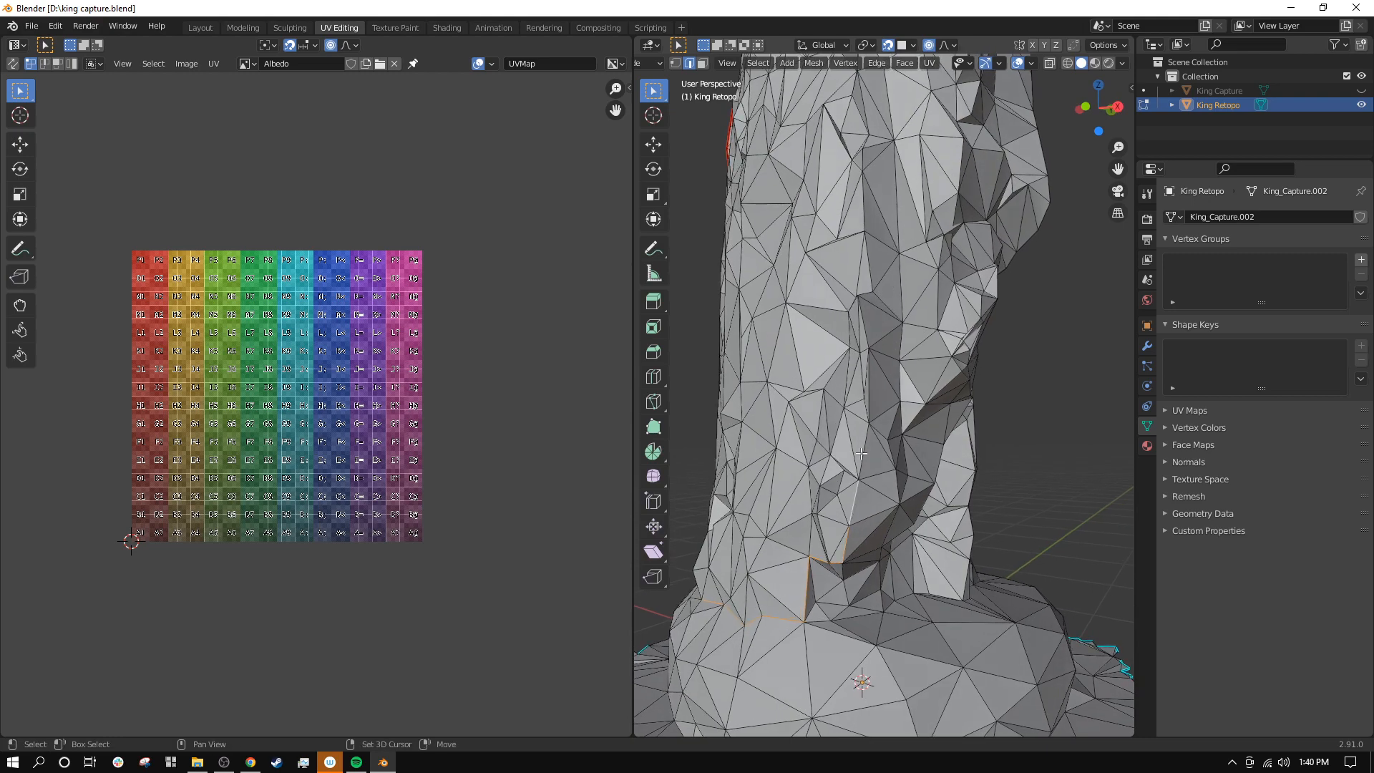
# Step: Try to continue the selected edge path from the hem up the back fold on the cloak's far side
pyautogui.moveTo(863, 324); pyautogui.dragTo(890, 380, button='middle')
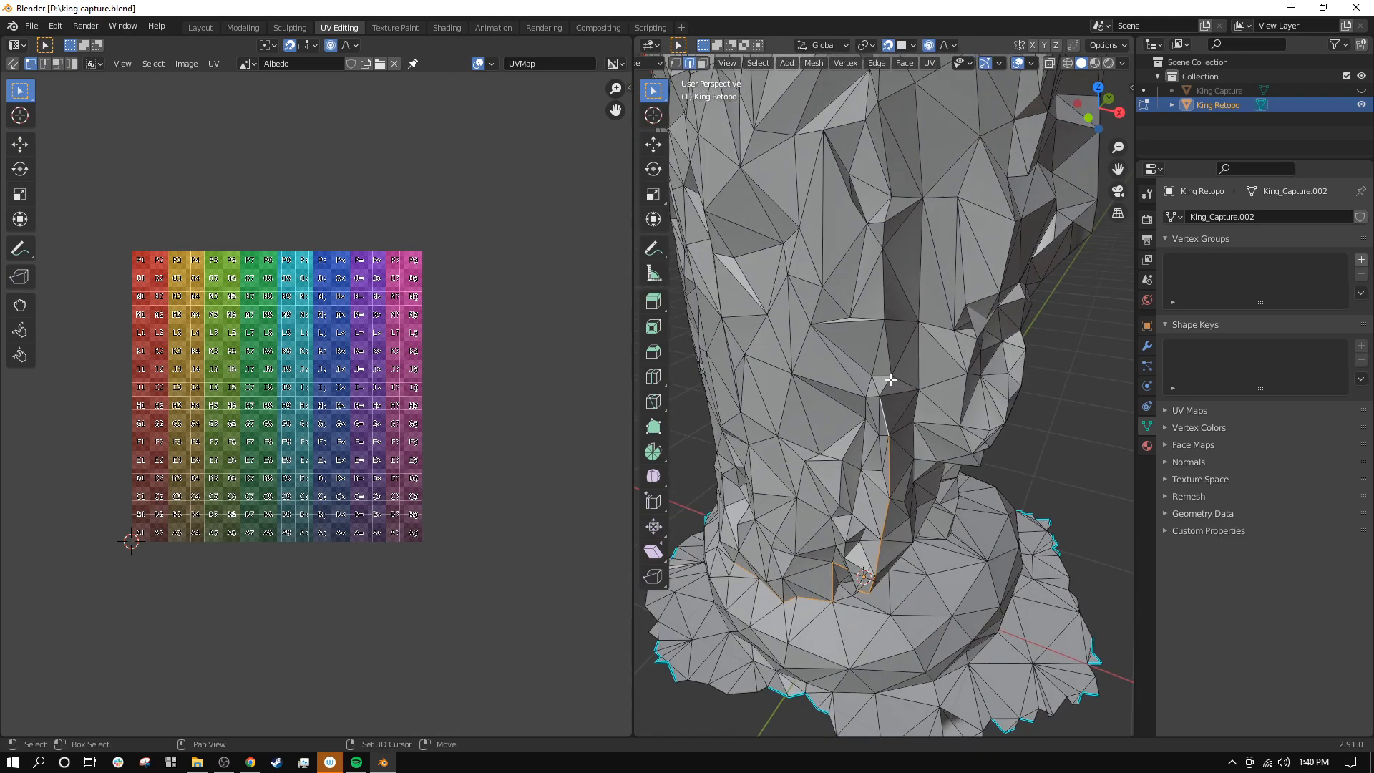
pyautogui.keyDown('shift'); pyautogui.click(884, 305); pyautogui.keyUp('shift')
pyautogui.moveTo(885, 229); pyautogui.dragTo(825, 488, button='middle')
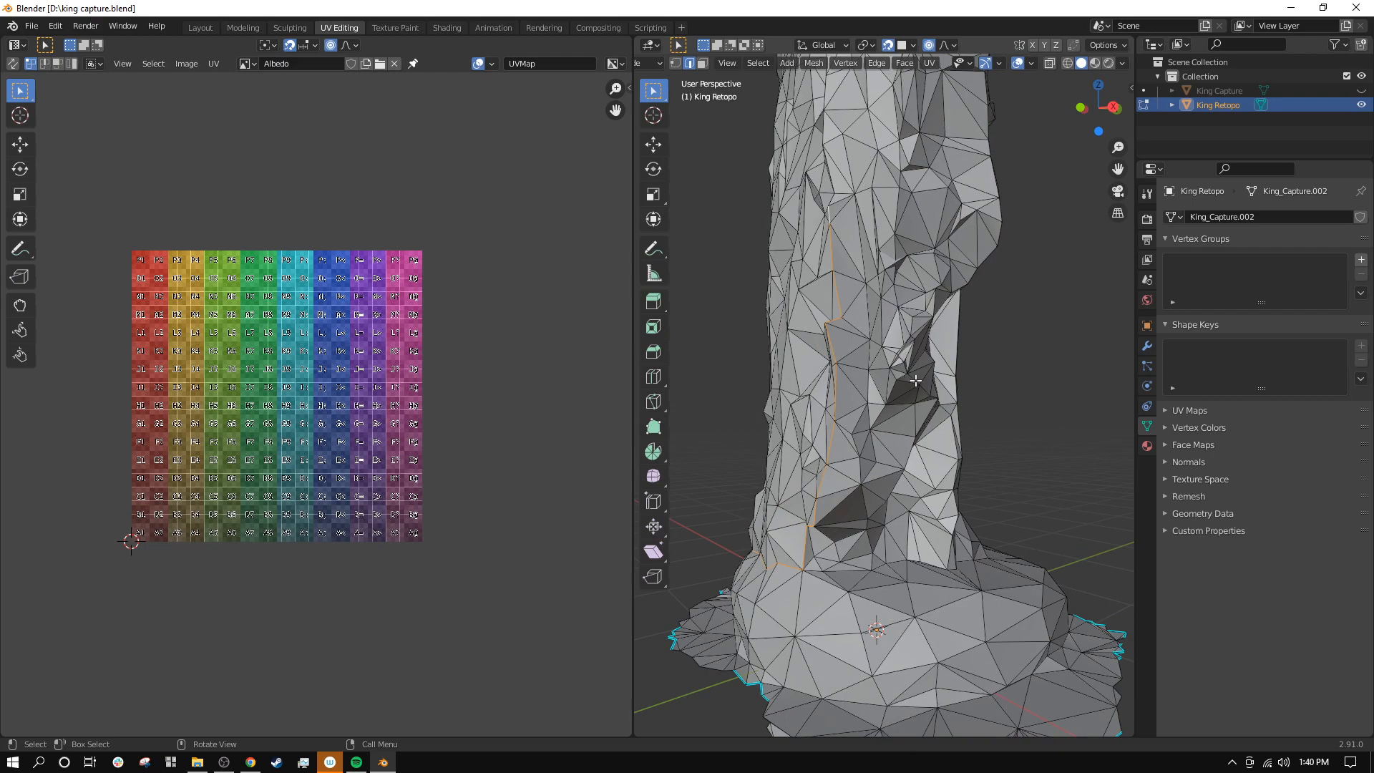
pyautogui.moveTo(861, 443); pyautogui.dragTo(906, 448, button='middle')
pyautogui.moveTo(897, 330); pyautogui.dragTo(978, 289, button='middle')
pyautogui.scroll(-2, 979, 289)
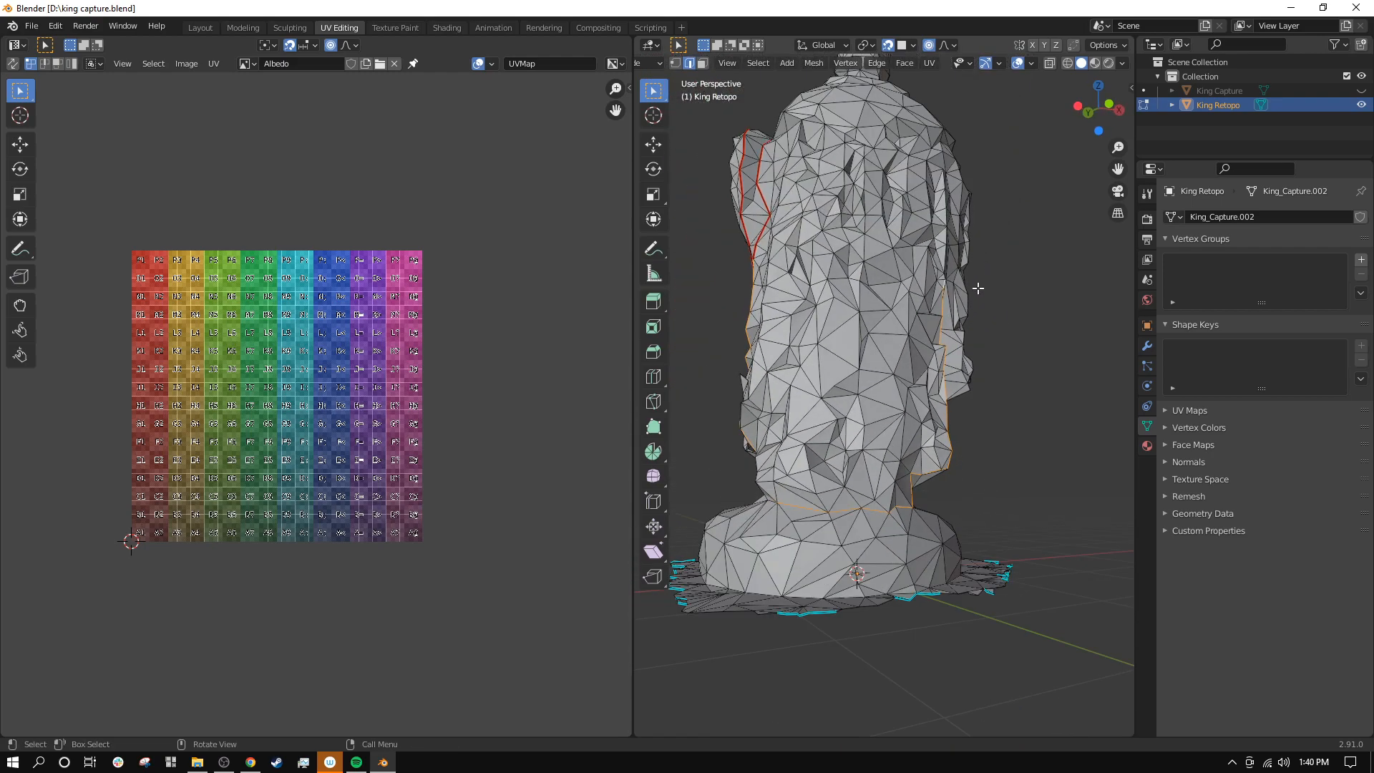
pyautogui.scroll(6, 978, 289)
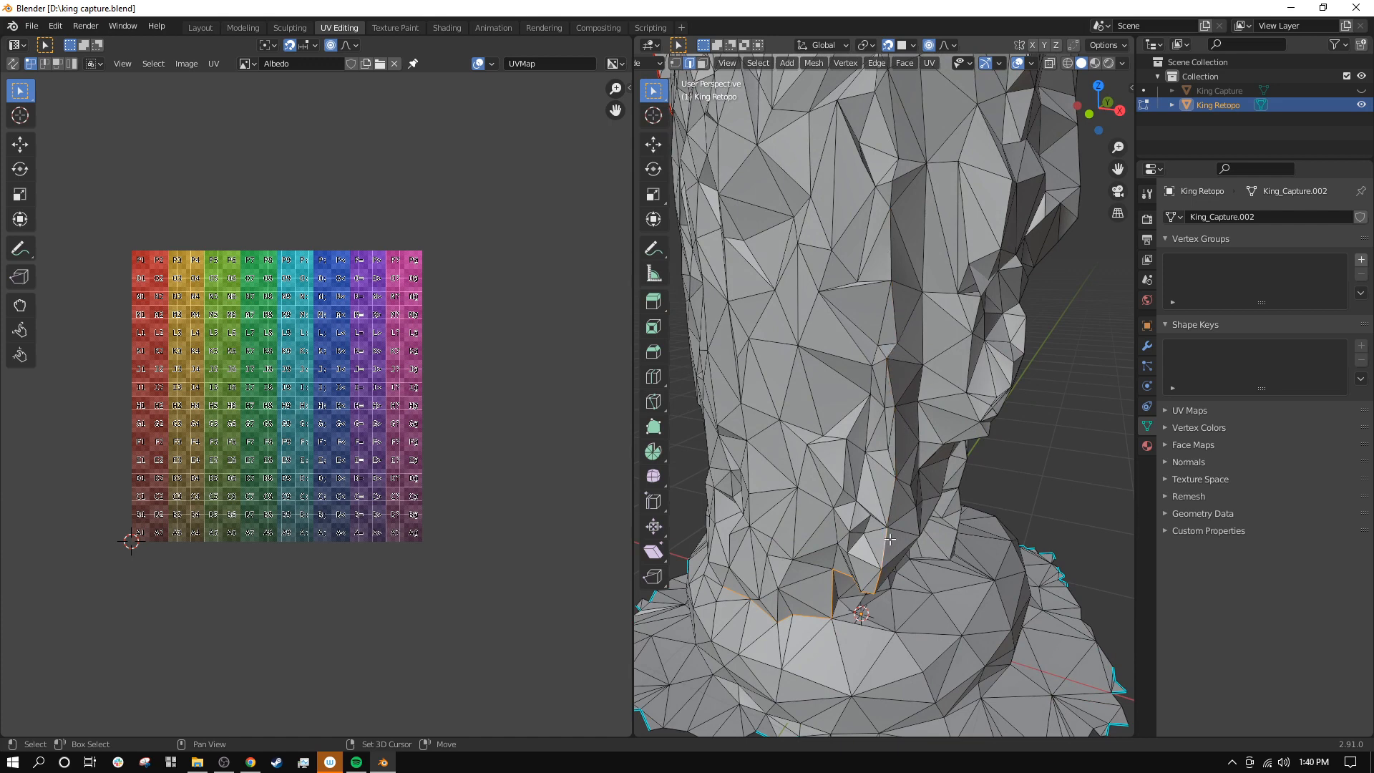
# Step: Extend the selected edge path from the hem up the cloak's far outer edge, following the folds towards the arm
pyautogui.moveTo(892, 556); pyautogui.dragTo(819, 522, button='middle')
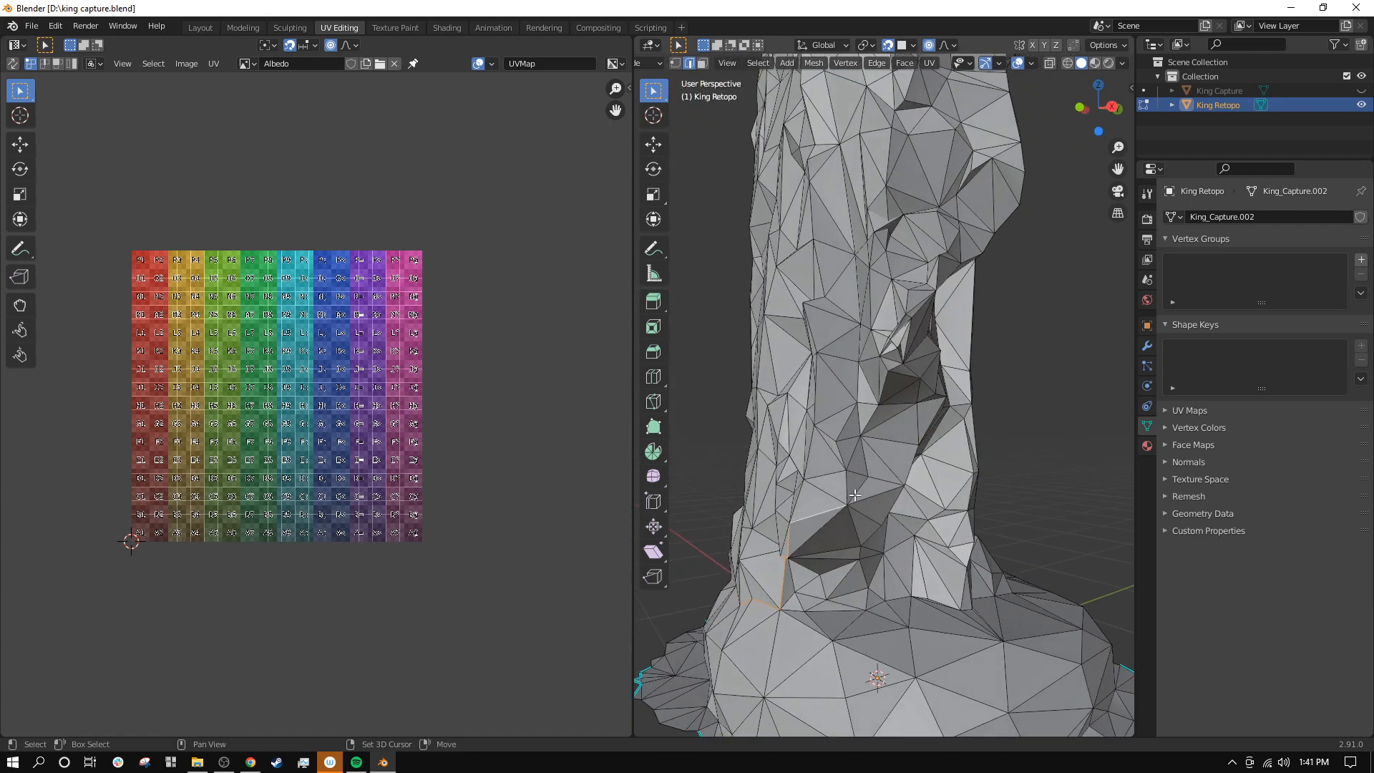
pyautogui.moveTo(880, 385); pyautogui.dragTo(1011, 417, button='middle')
pyautogui.scroll(4, 918, 377)
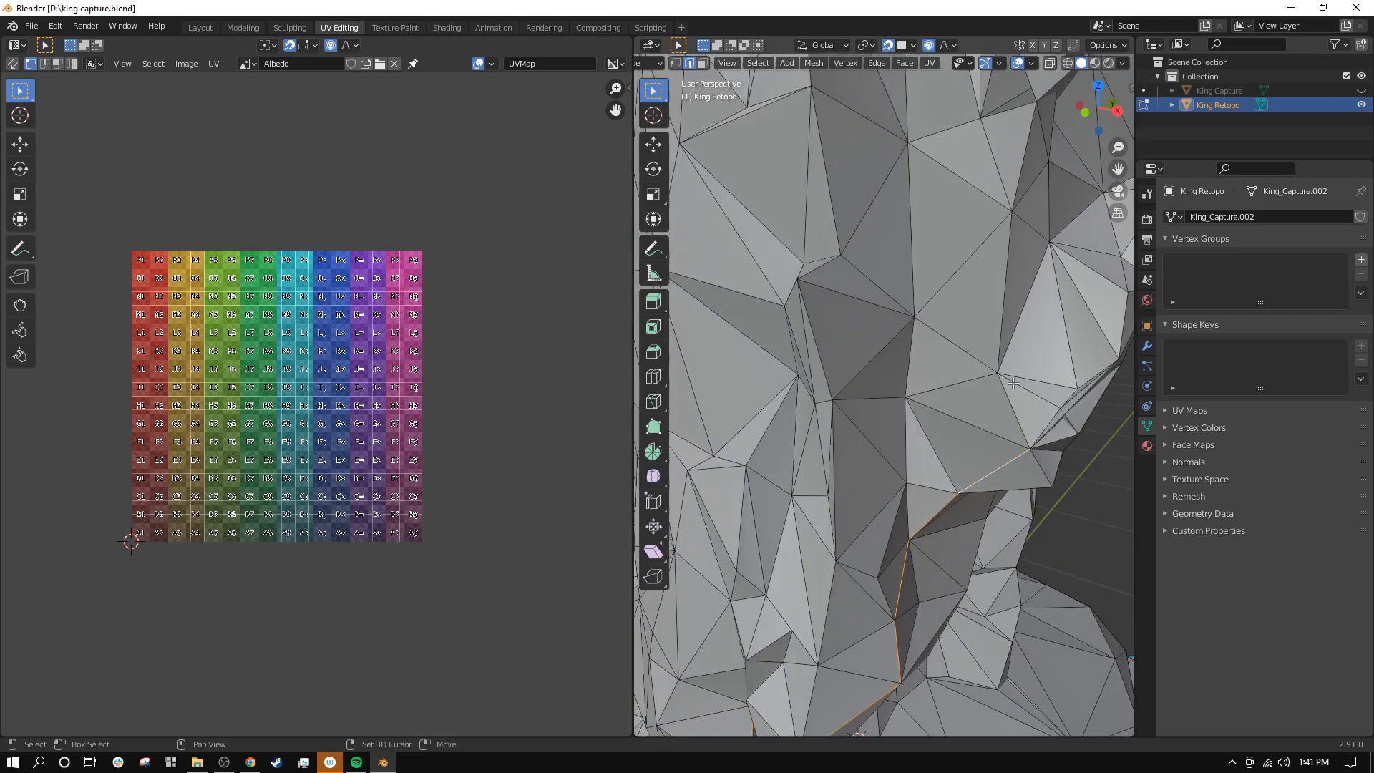
pyautogui.keyDown('shift'); pyautogui.click(1015, 250); pyautogui.keyUp('shift')
pyautogui.scroll(-4, 997, 202)
pyautogui.keyDown('shift'); pyautogui.moveTo(997, 202); pyautogui.dragTo(960, 332, button='middle'); pyautogui.keyUp('shift')
pyautogui.moveTo(960, 332); pyautogui.dragTo(950, 315, button='middle')
pyautogui.keyDown('shift'); pyautogui.click(884, 387); pyautogui.keyUp('shift')
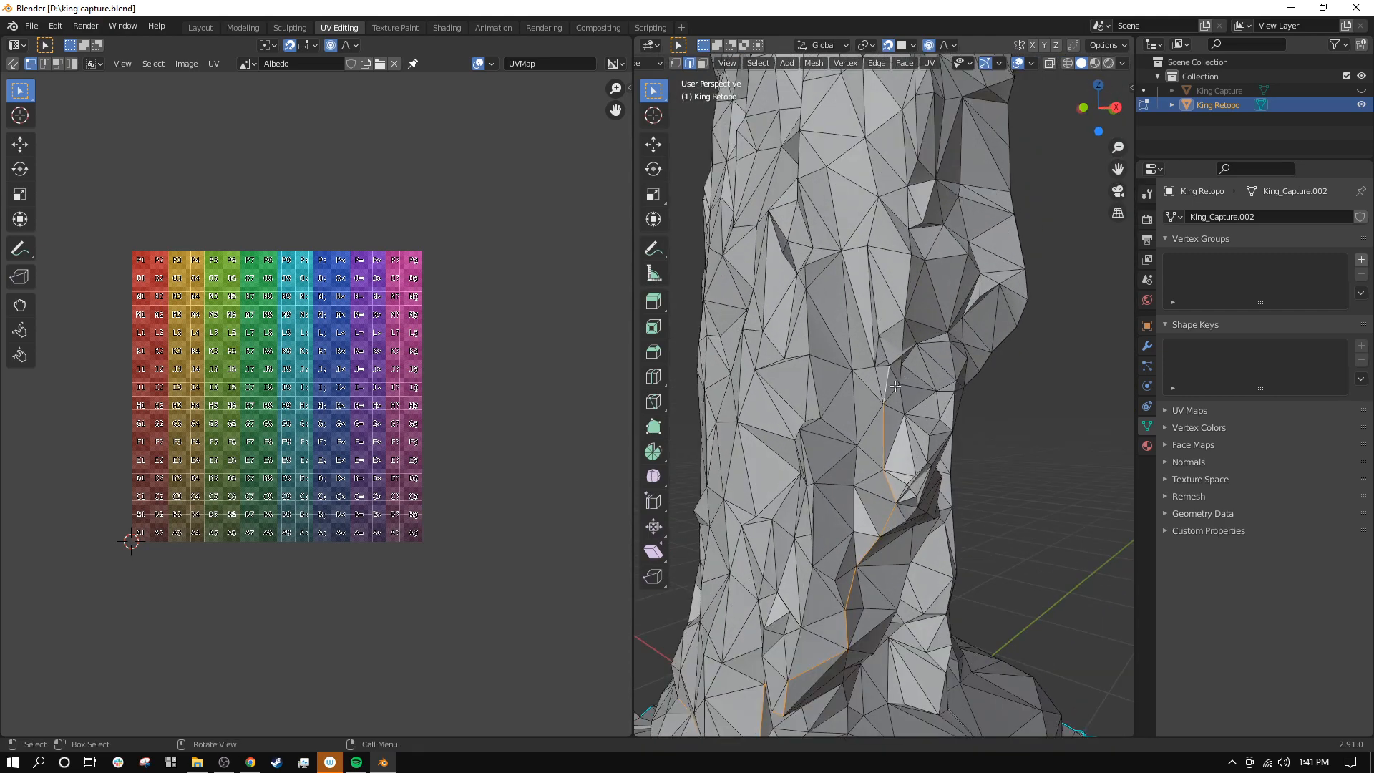
pyautogui.moveTo(884, 386); pyautogui.dragTo(955, 408, button='middle')
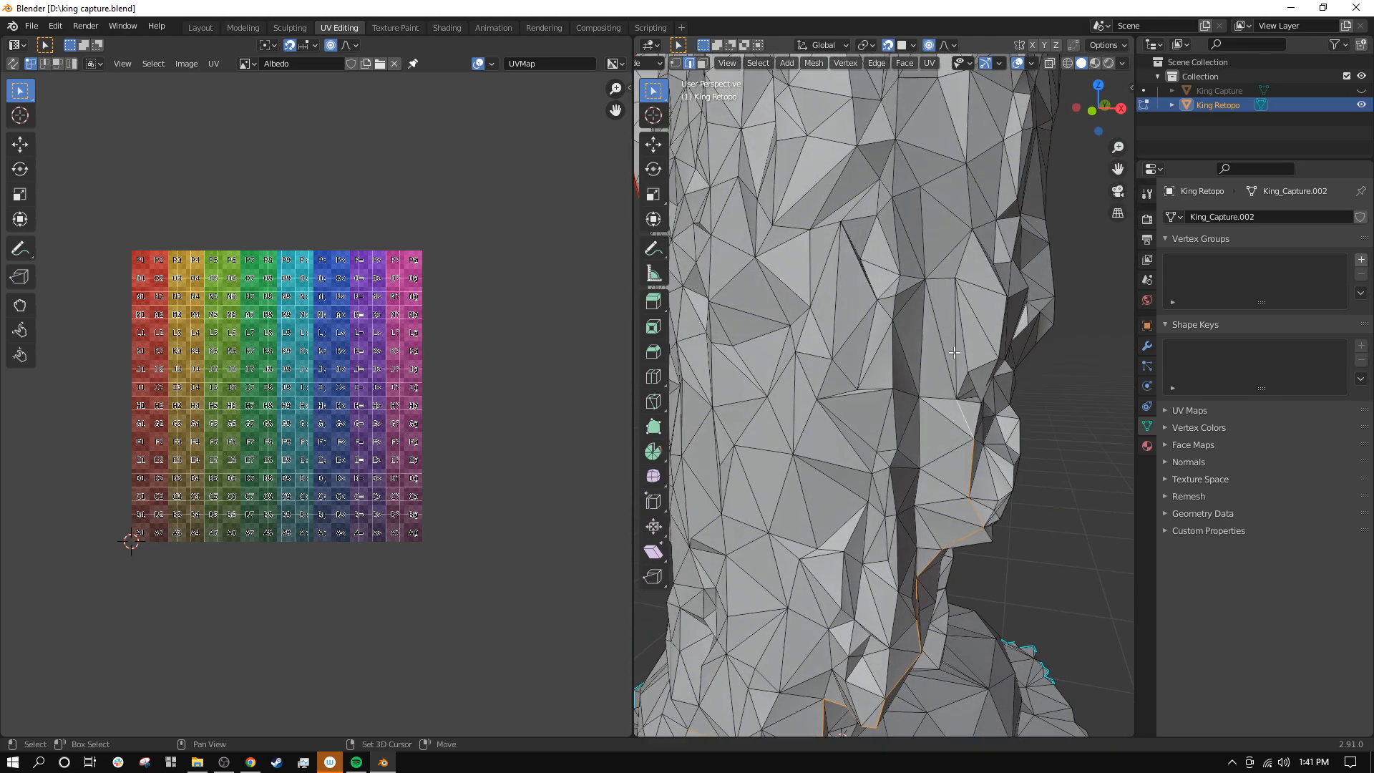
# Step: Extend the selected edge path further up the cloak's far side to the shoulder
pyautogui.scroll(-4, 964, 189)
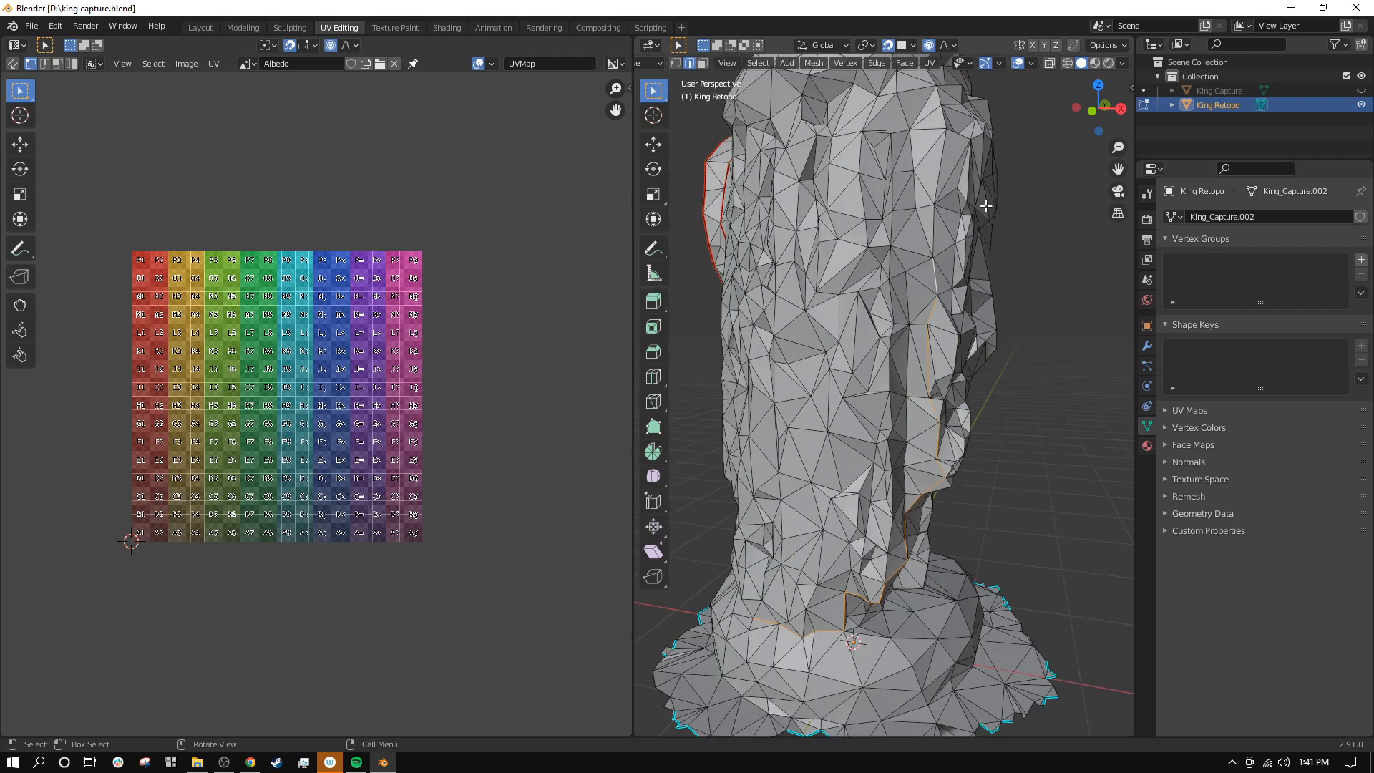
pyautogui.moveTo(964, 189); pyautogui.dragTo(924, 179, button='middle')
pyautogui.keyDown('shift'); pyautogui.click(867, 273); pyautogui.keyUp('shift')
pyautogui.keyDown('shift'); pyautogui.click(924, 179); pyautogui.keyUp('shift')
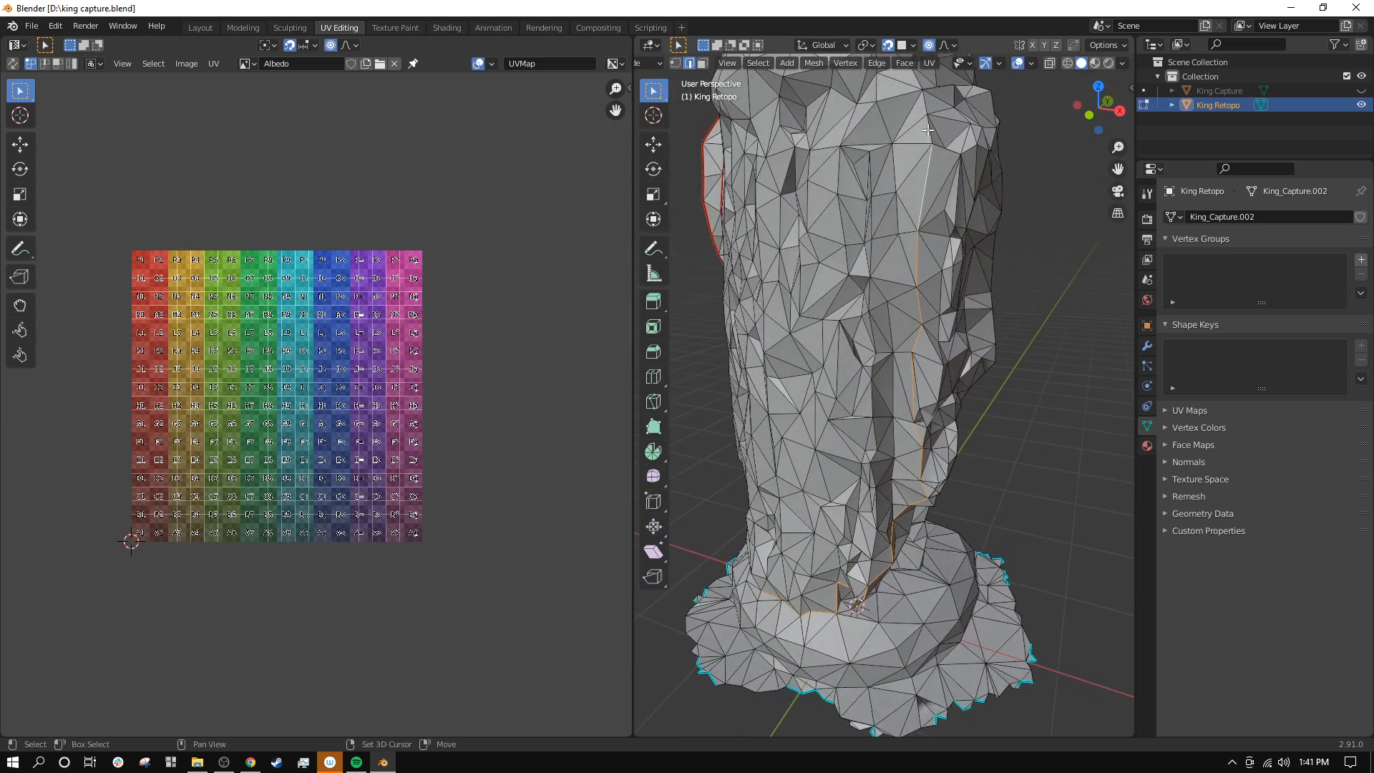
pyautogui.moveTo(923, 79); pyautogui.dragTo(925, 224, button='middle')
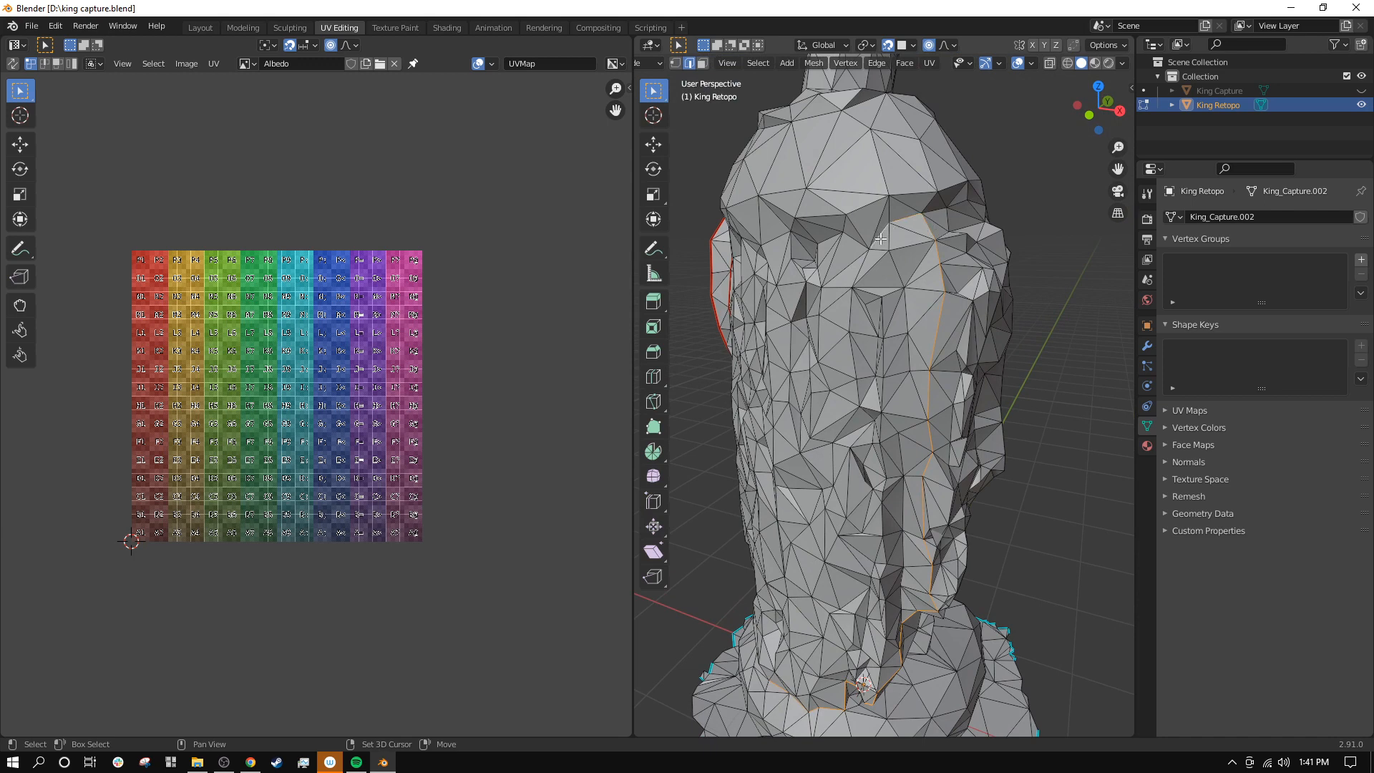
# Step: Continue the edge path across the cloak's upper back to the shield and mark the completed outline as a seam
pyautogui.moveTo(854, 240); pyautogui.dragTo(909, 215, button='middle')
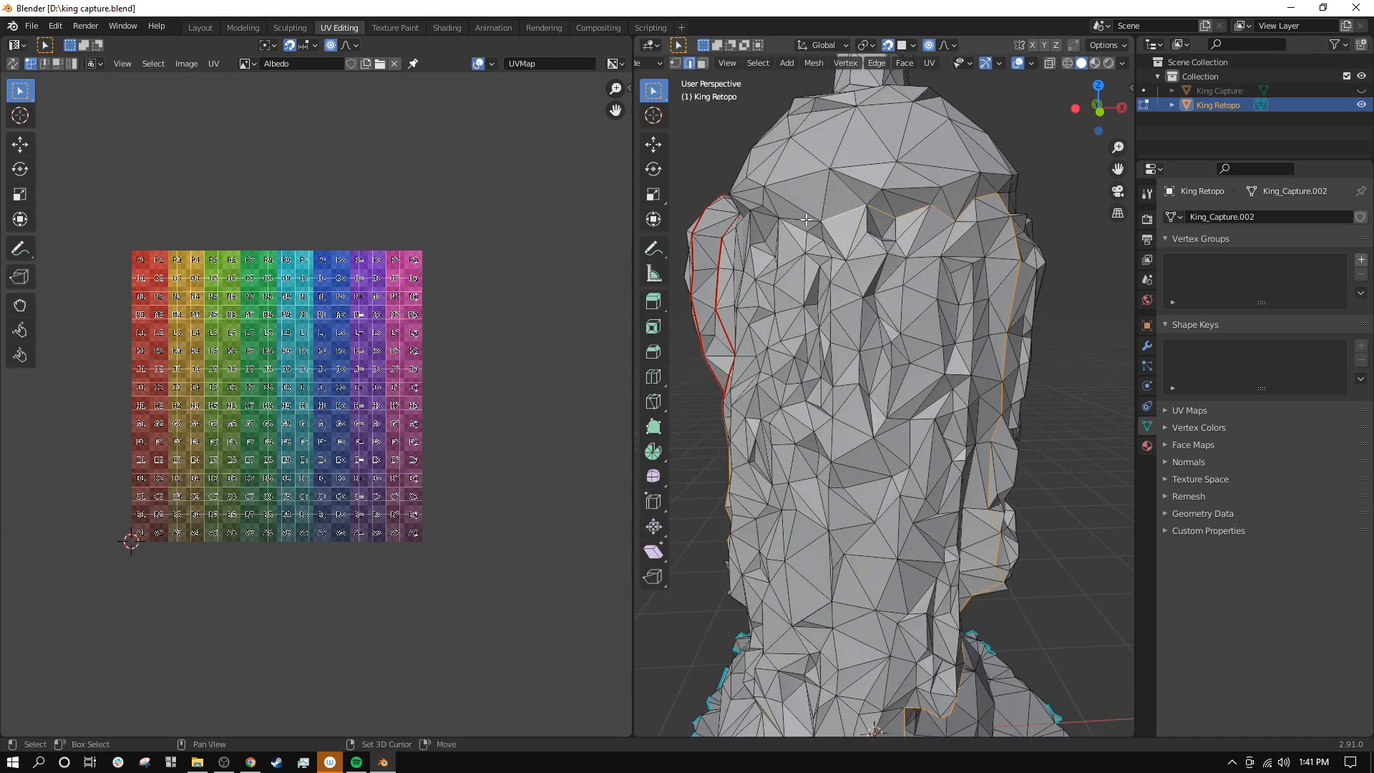
pyautogui.moveTo(806, 220); pyautogui.dragTo(847, 217, button='middle')
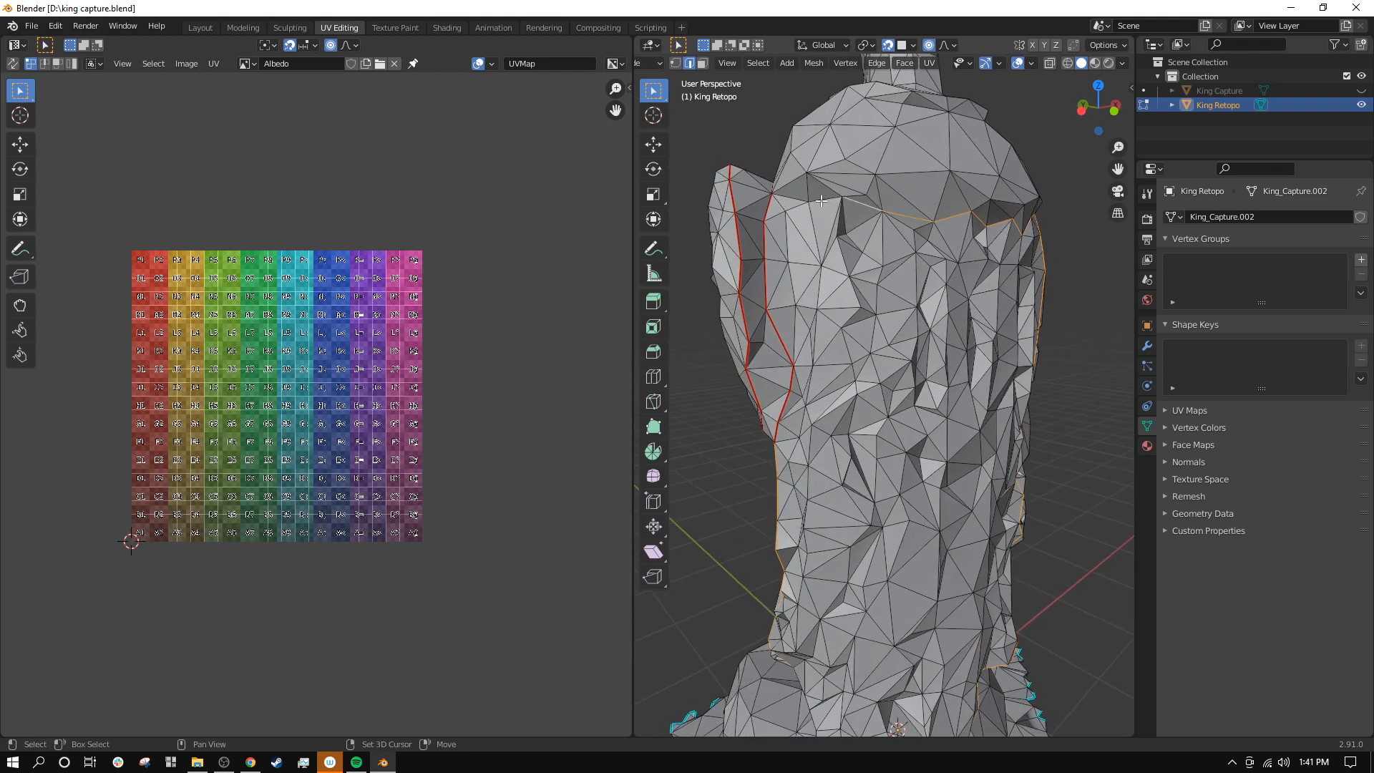
pyautogui.scroll(-6, 892, 467)
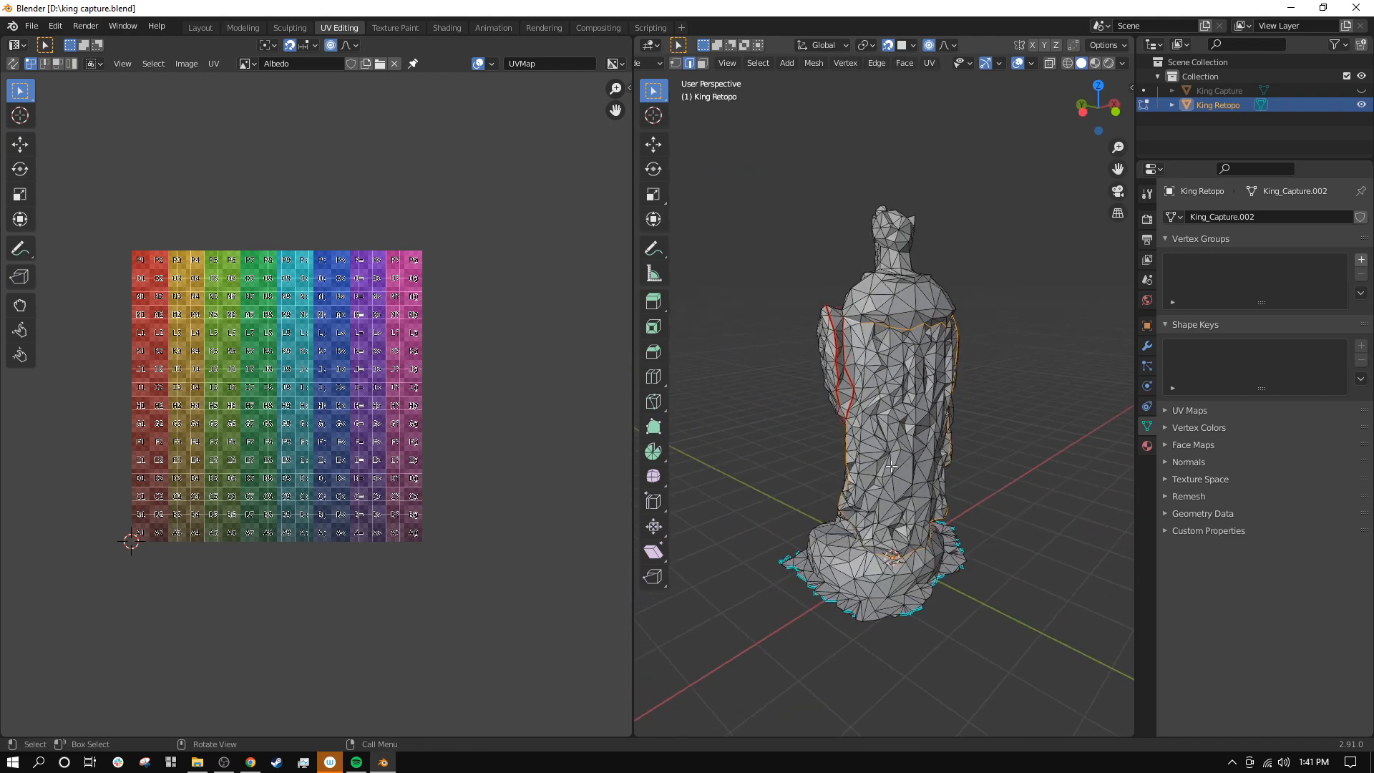
pyautogui.hotkey('ctrl', 'e')
pyautogui.click(890, 470)
# Step: Select the whole mesh and unwrap it with the new seam around the cloak
pyautogui.moveTo(917, 501); pyautogui.dragTo(876, 485, button='middle')
pyautogui.hotkey('alt', 'a')
pyautogui.press('a')
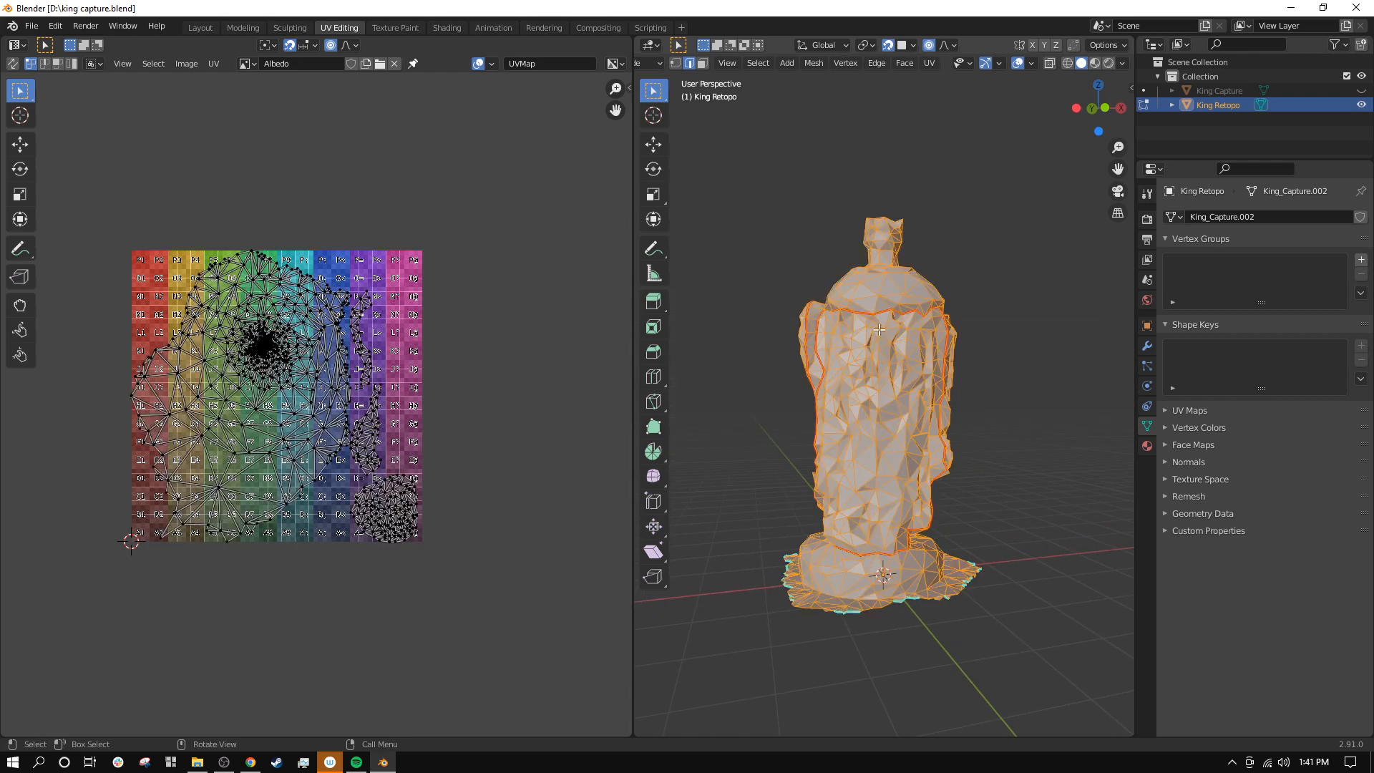
pyautogui.click(931, 62)
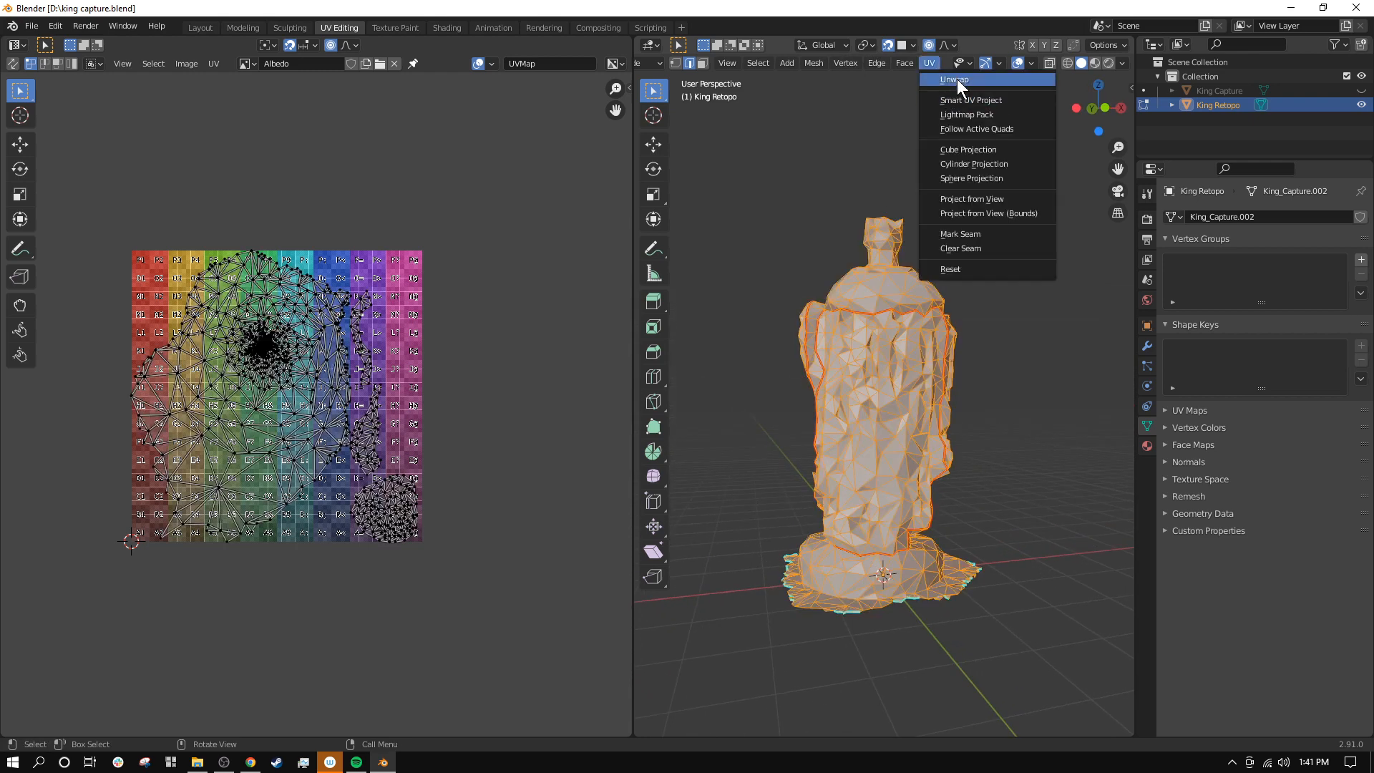
pyautogui.click(956, 78)
pyautogui.scroll(2, 234, 551)
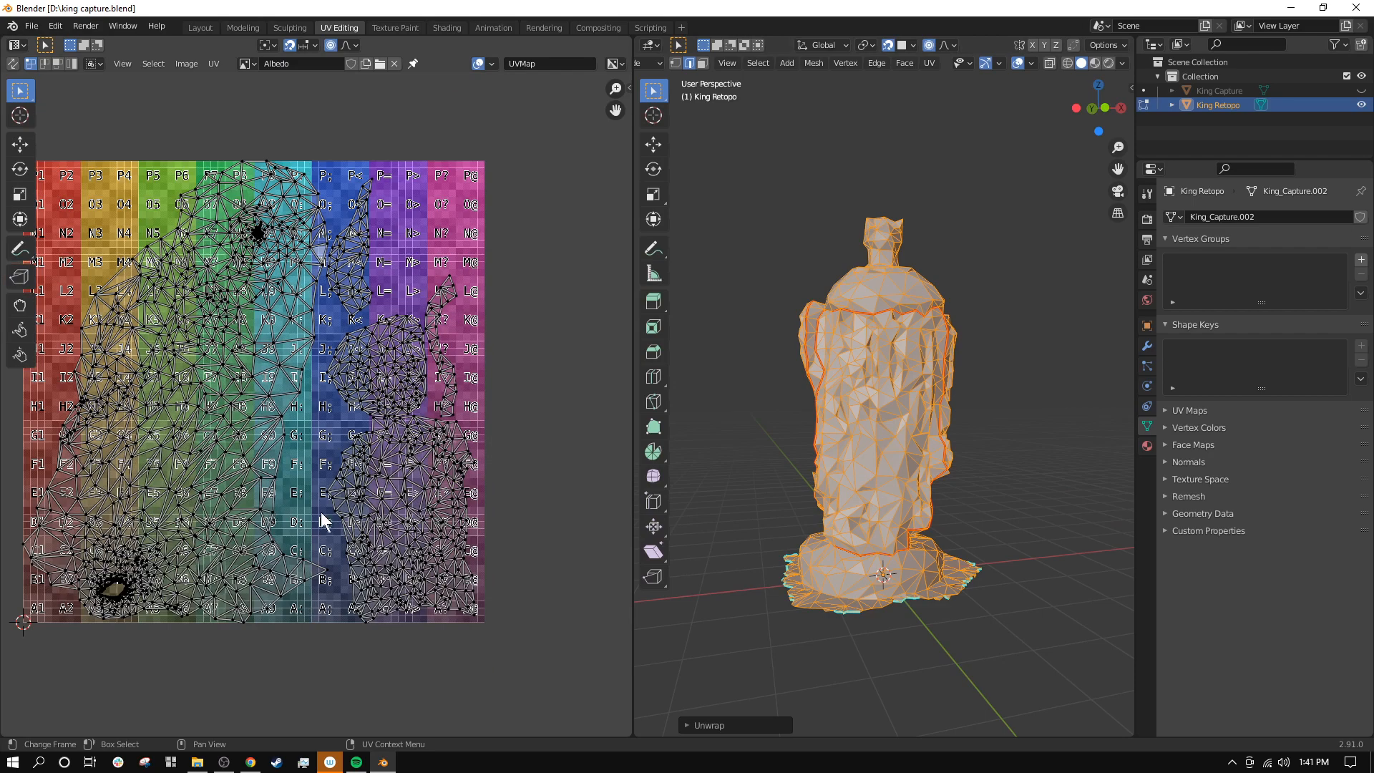
# Step: Examine the new UV islands and the cloak's seam from several sides, and deselect the mesh
pyautogui.moveTo(1001, 529); pyautogui.dragTo(930, 518, button='middle')
pyautogui.scroll(6, 959, 534)
pyautogui.moveTo(1001, 572)
pyautogui.mouseDown(button='middle')
pyautogui.moveTo(970, 514)
pyautogui.moveTo(991, 551)
pyautogui.mouseUp(button='middle')
pyautogui.scroll(2, 973, 527)
pyautogui.scroll(2, 498, 494)
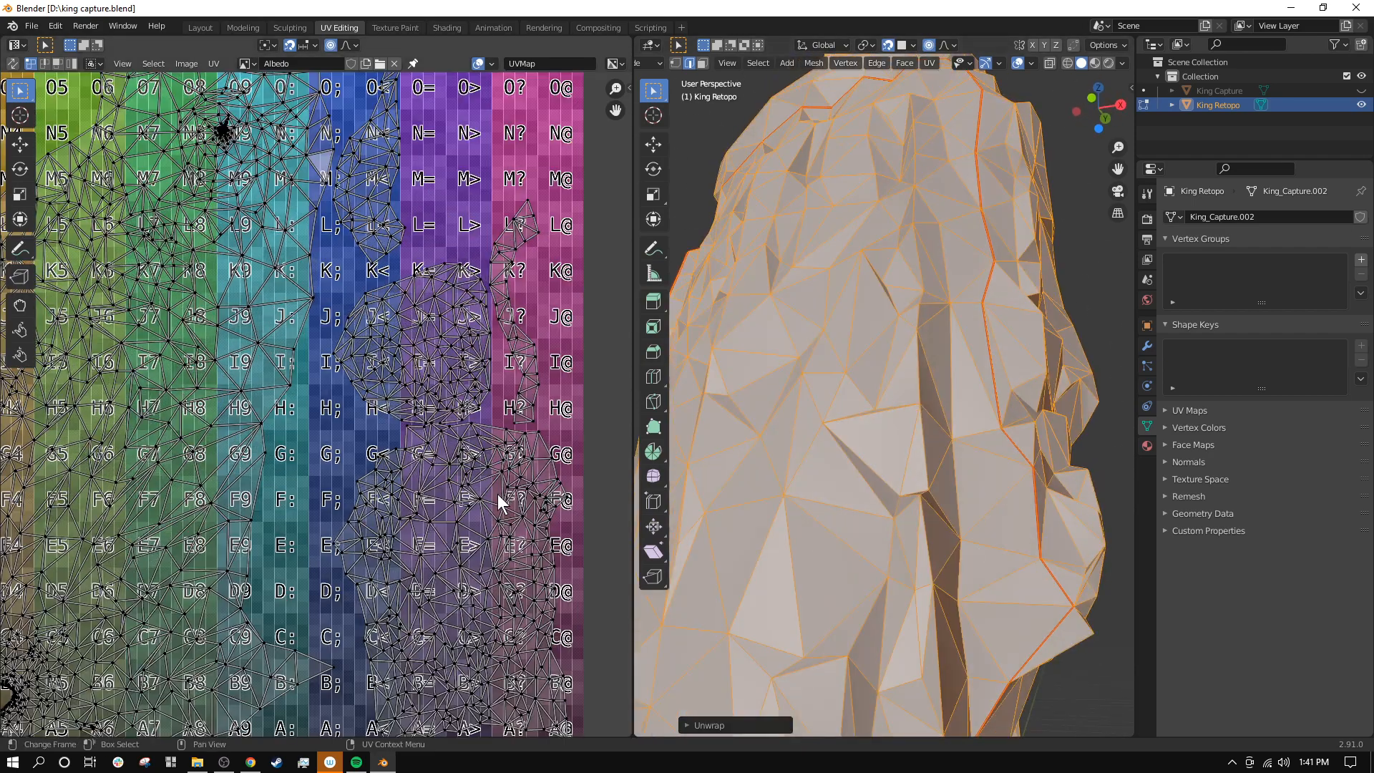
pyautogui.scroll(-2, 497, 504)
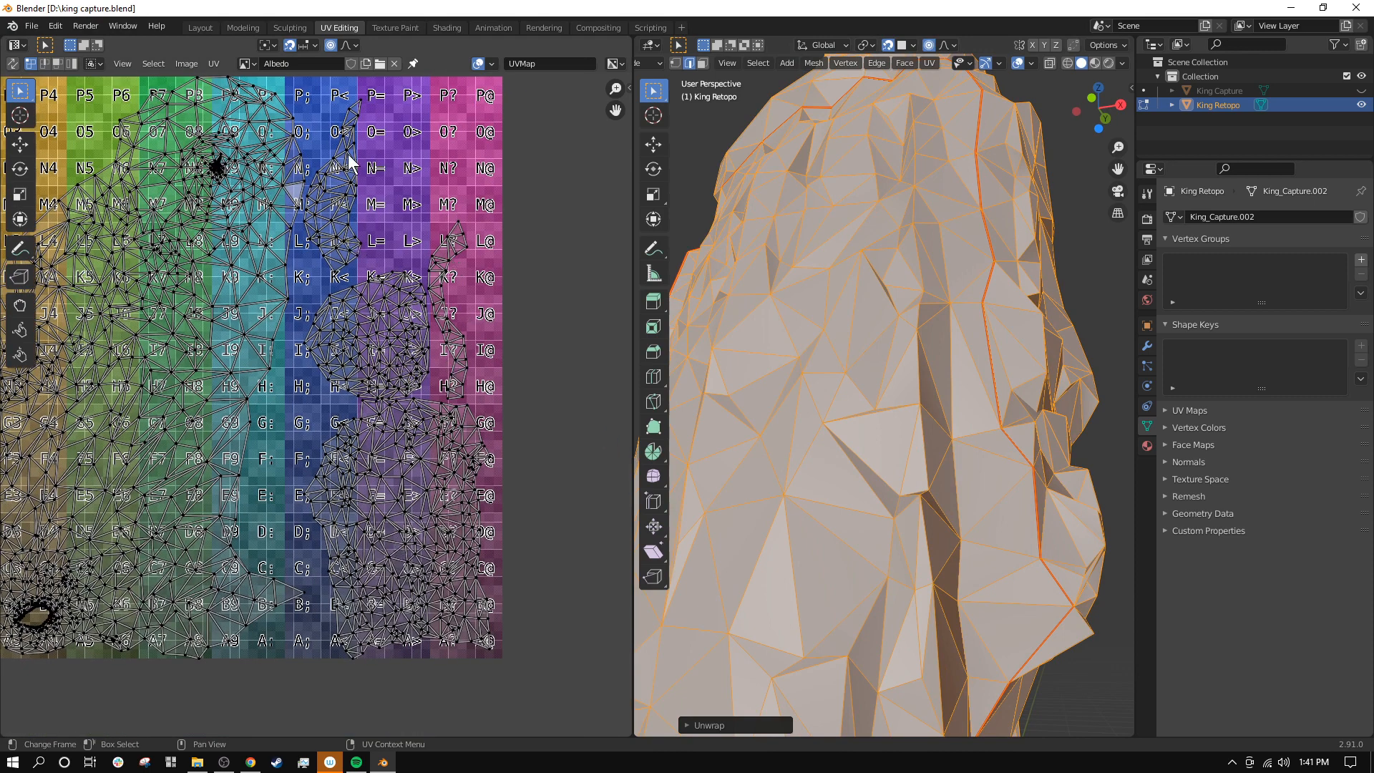
pyautogui.scroll(-3, 402, 388)
pyautogui.scroll(-5, 815, 384)
pyautogui.moveTo(815, 385); pyautogui.dragTo(860, 515, button='middle')
pyautogui.click(1011, 526)
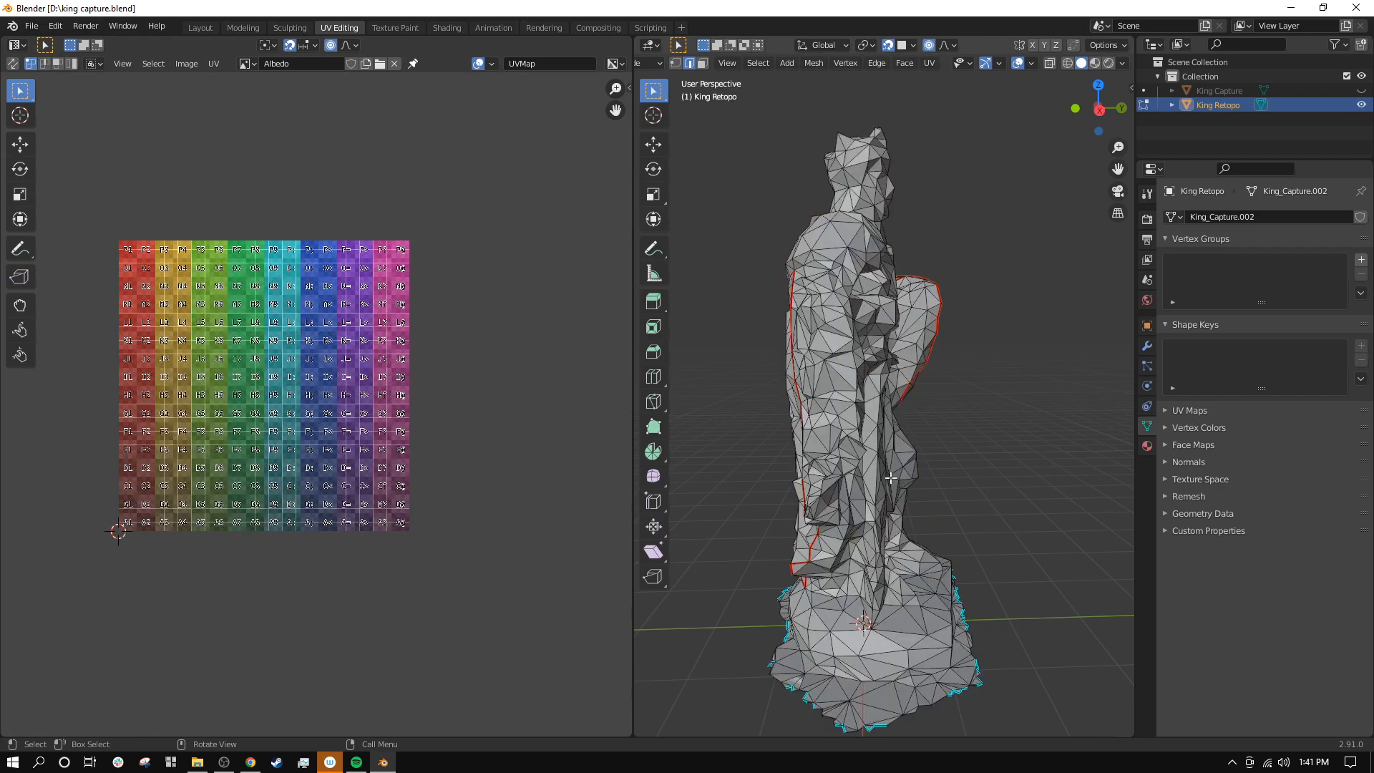